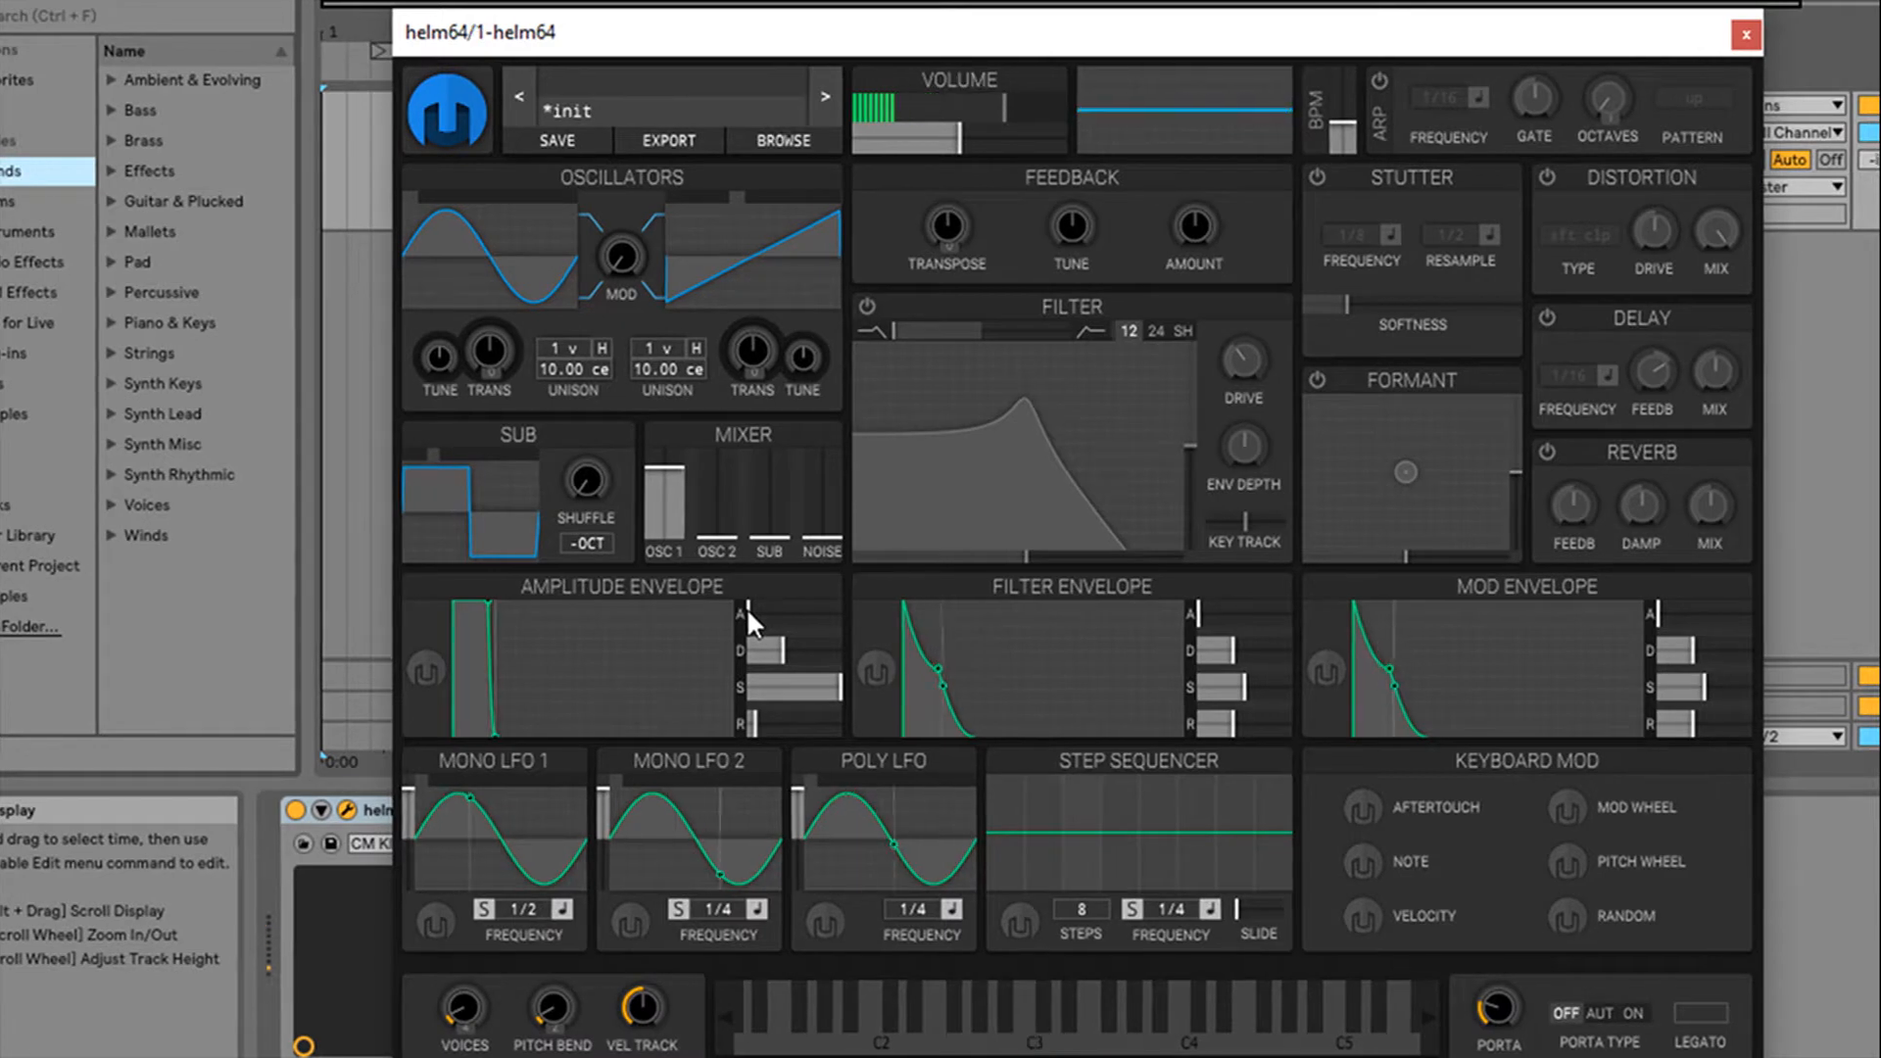
Lengthen the amplitude envelope's attack in stages and return it to its shortest setting
left_click_drag(753, 614, 776, 606)
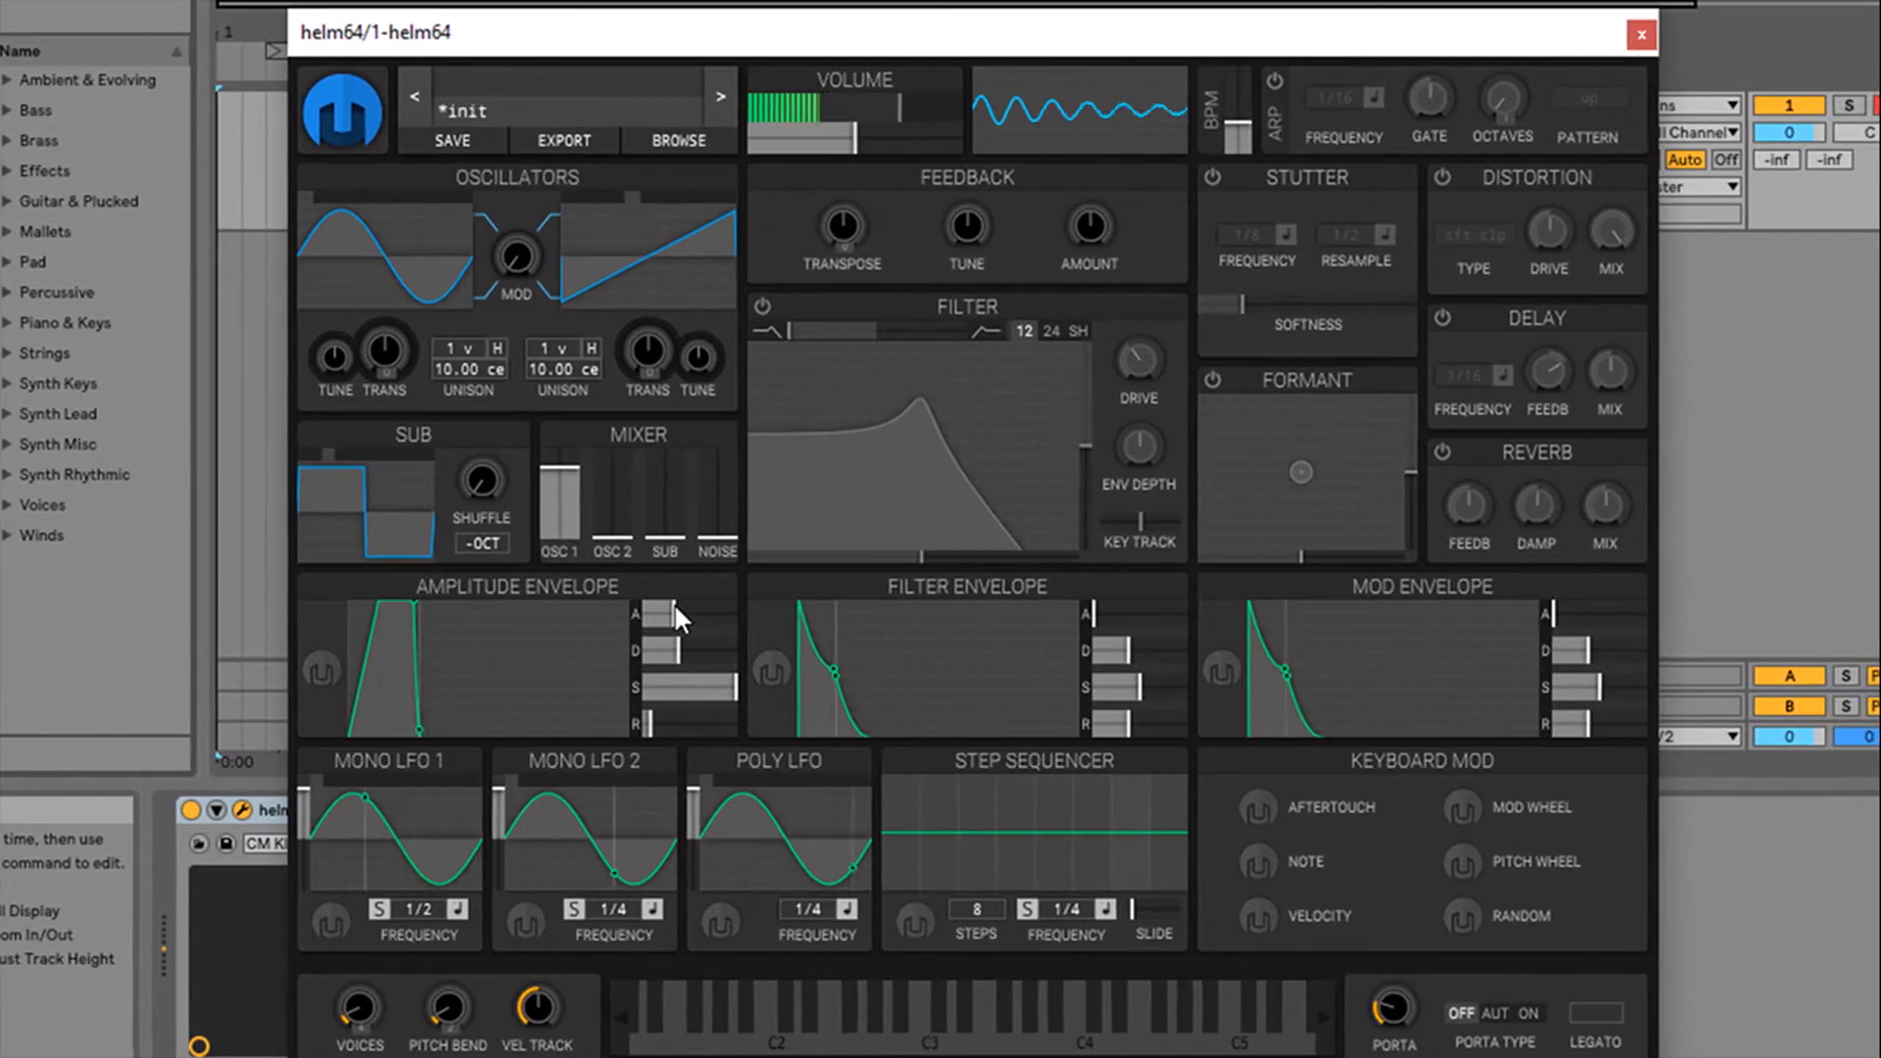
left_click_drag(667, 602, 680, 602)
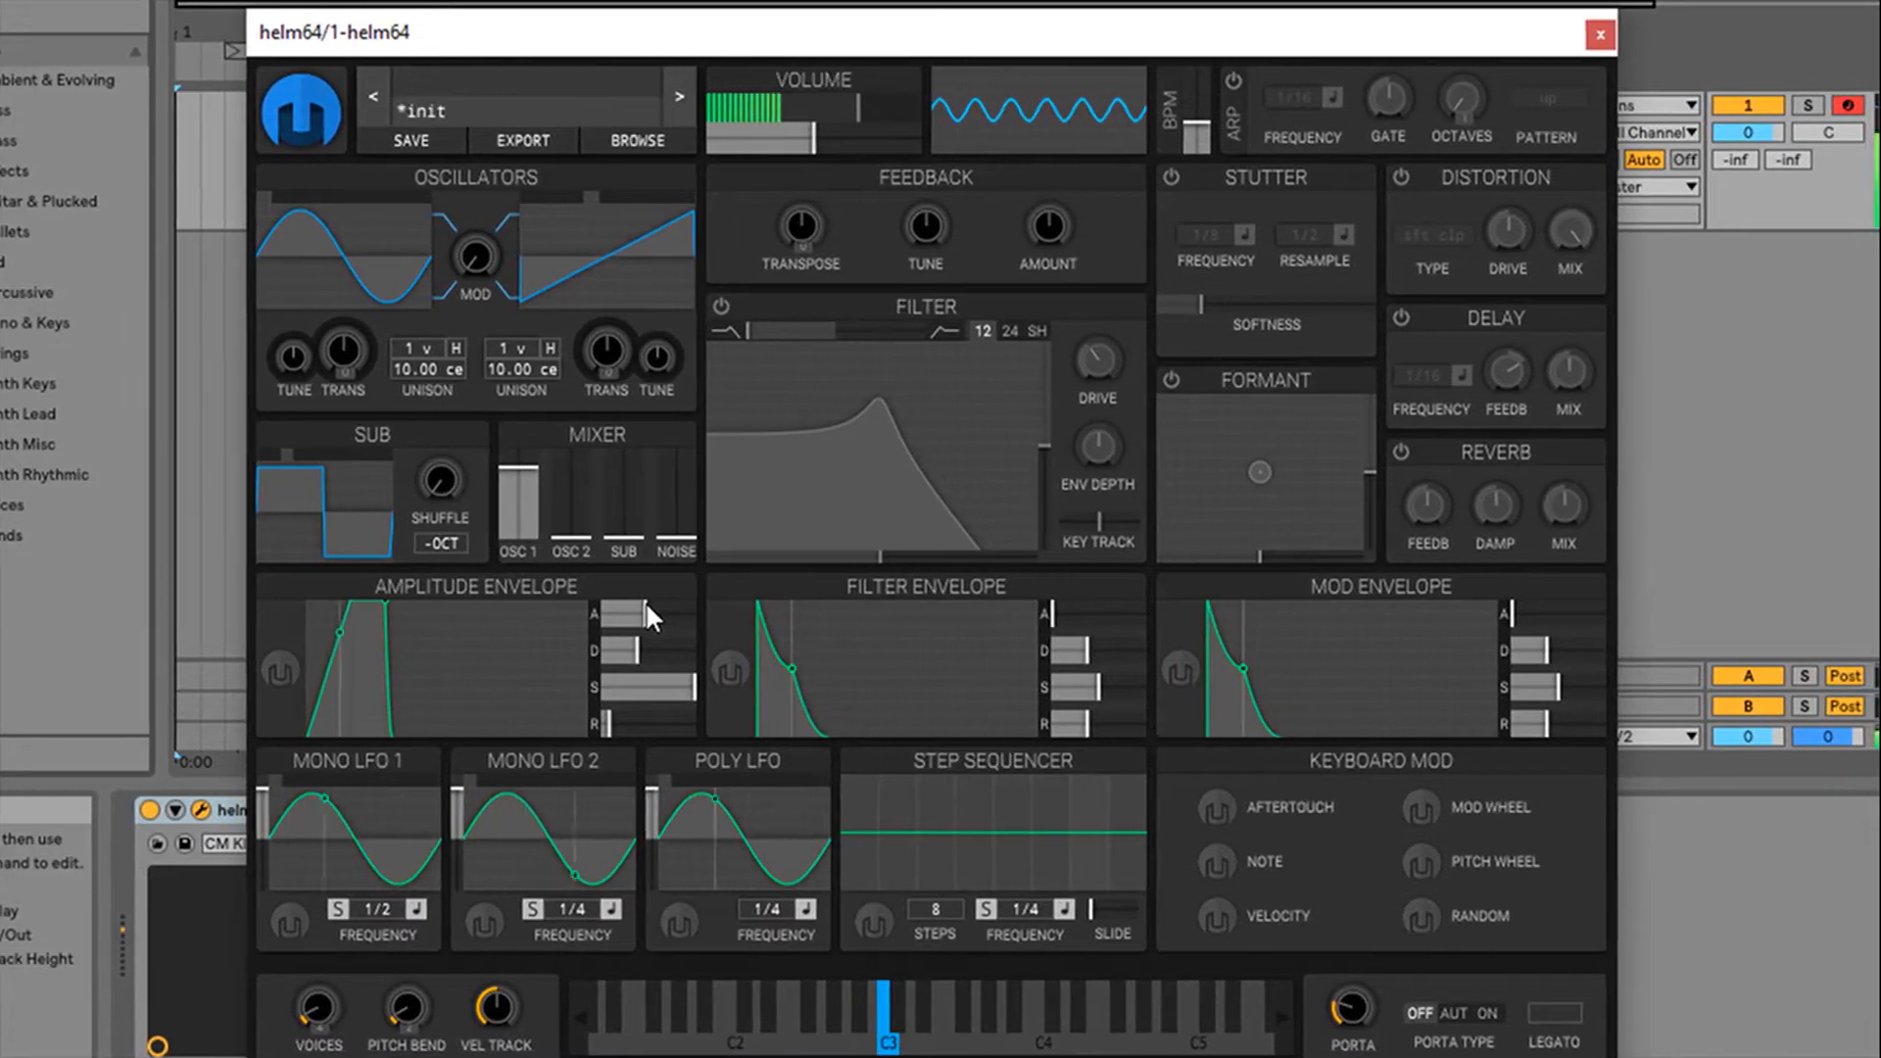
left_click_drag(639, 602, 568, 602)
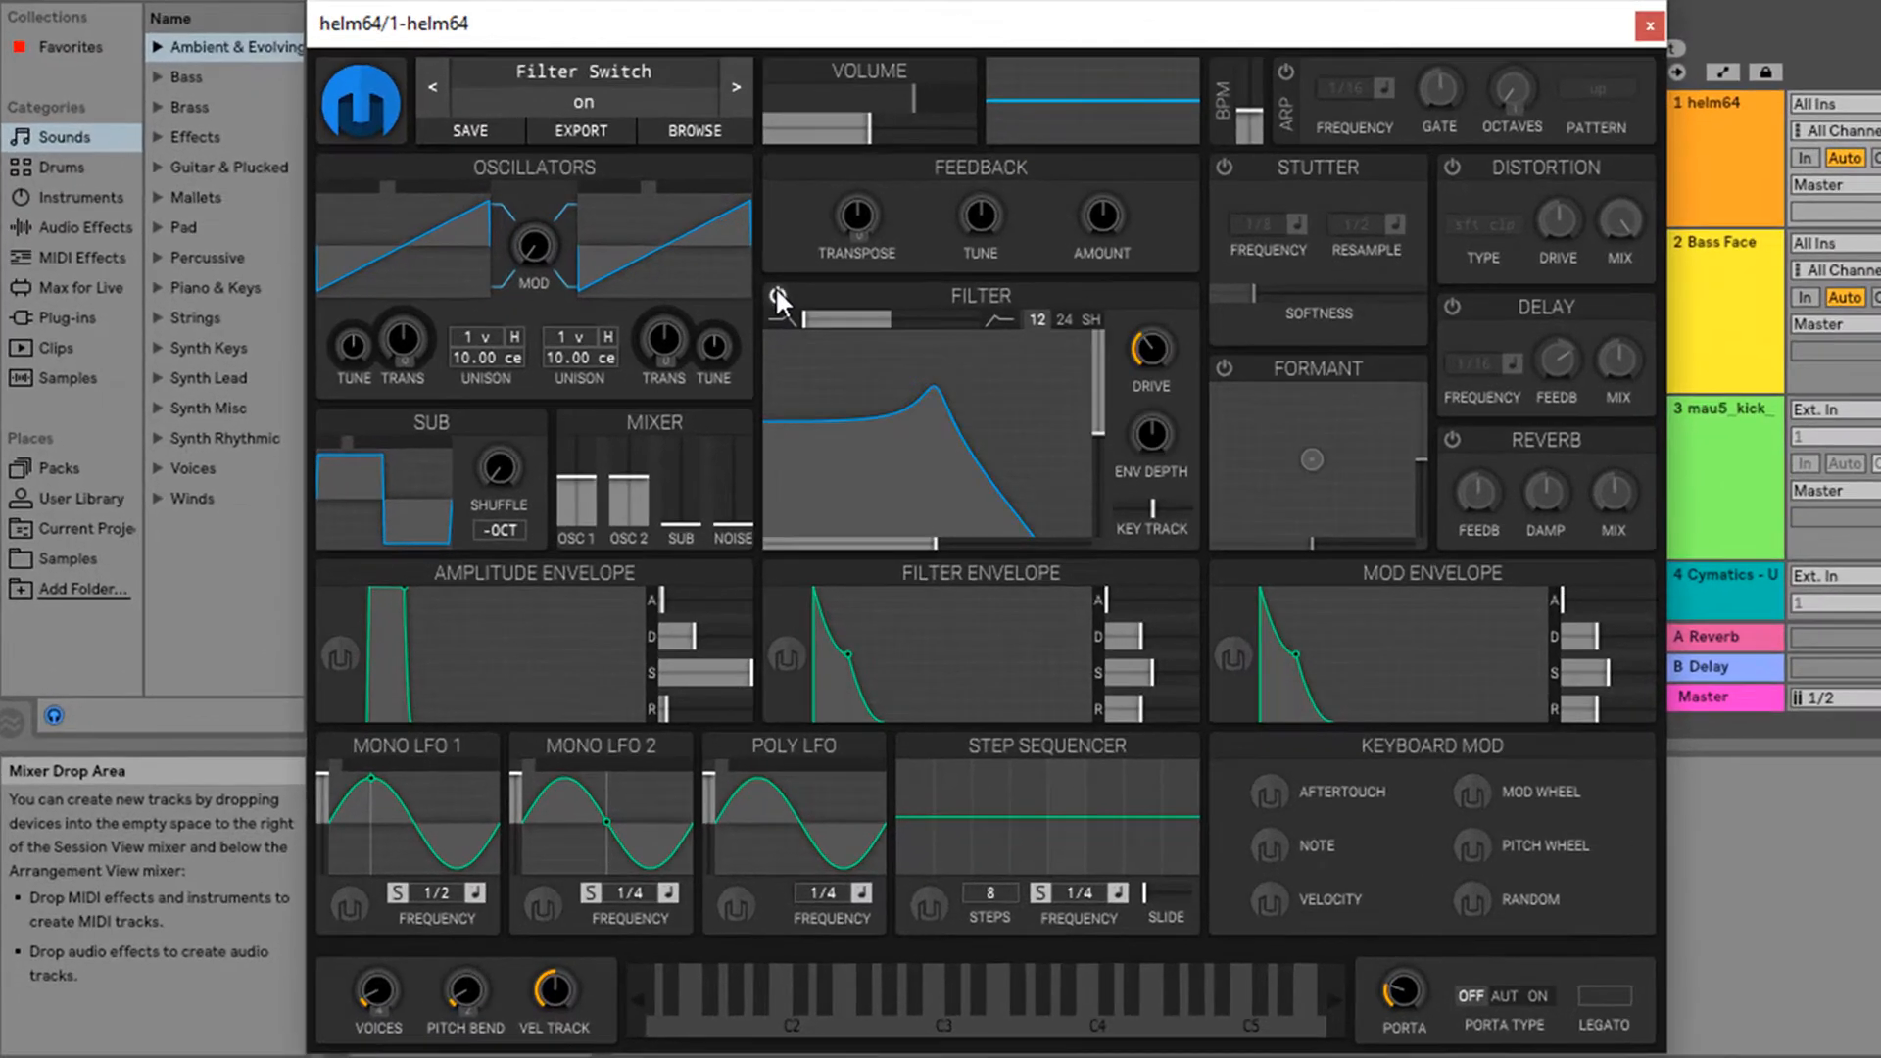
Turn on the filter in the helm64 synth and close the synth window
left_click(692, 339)
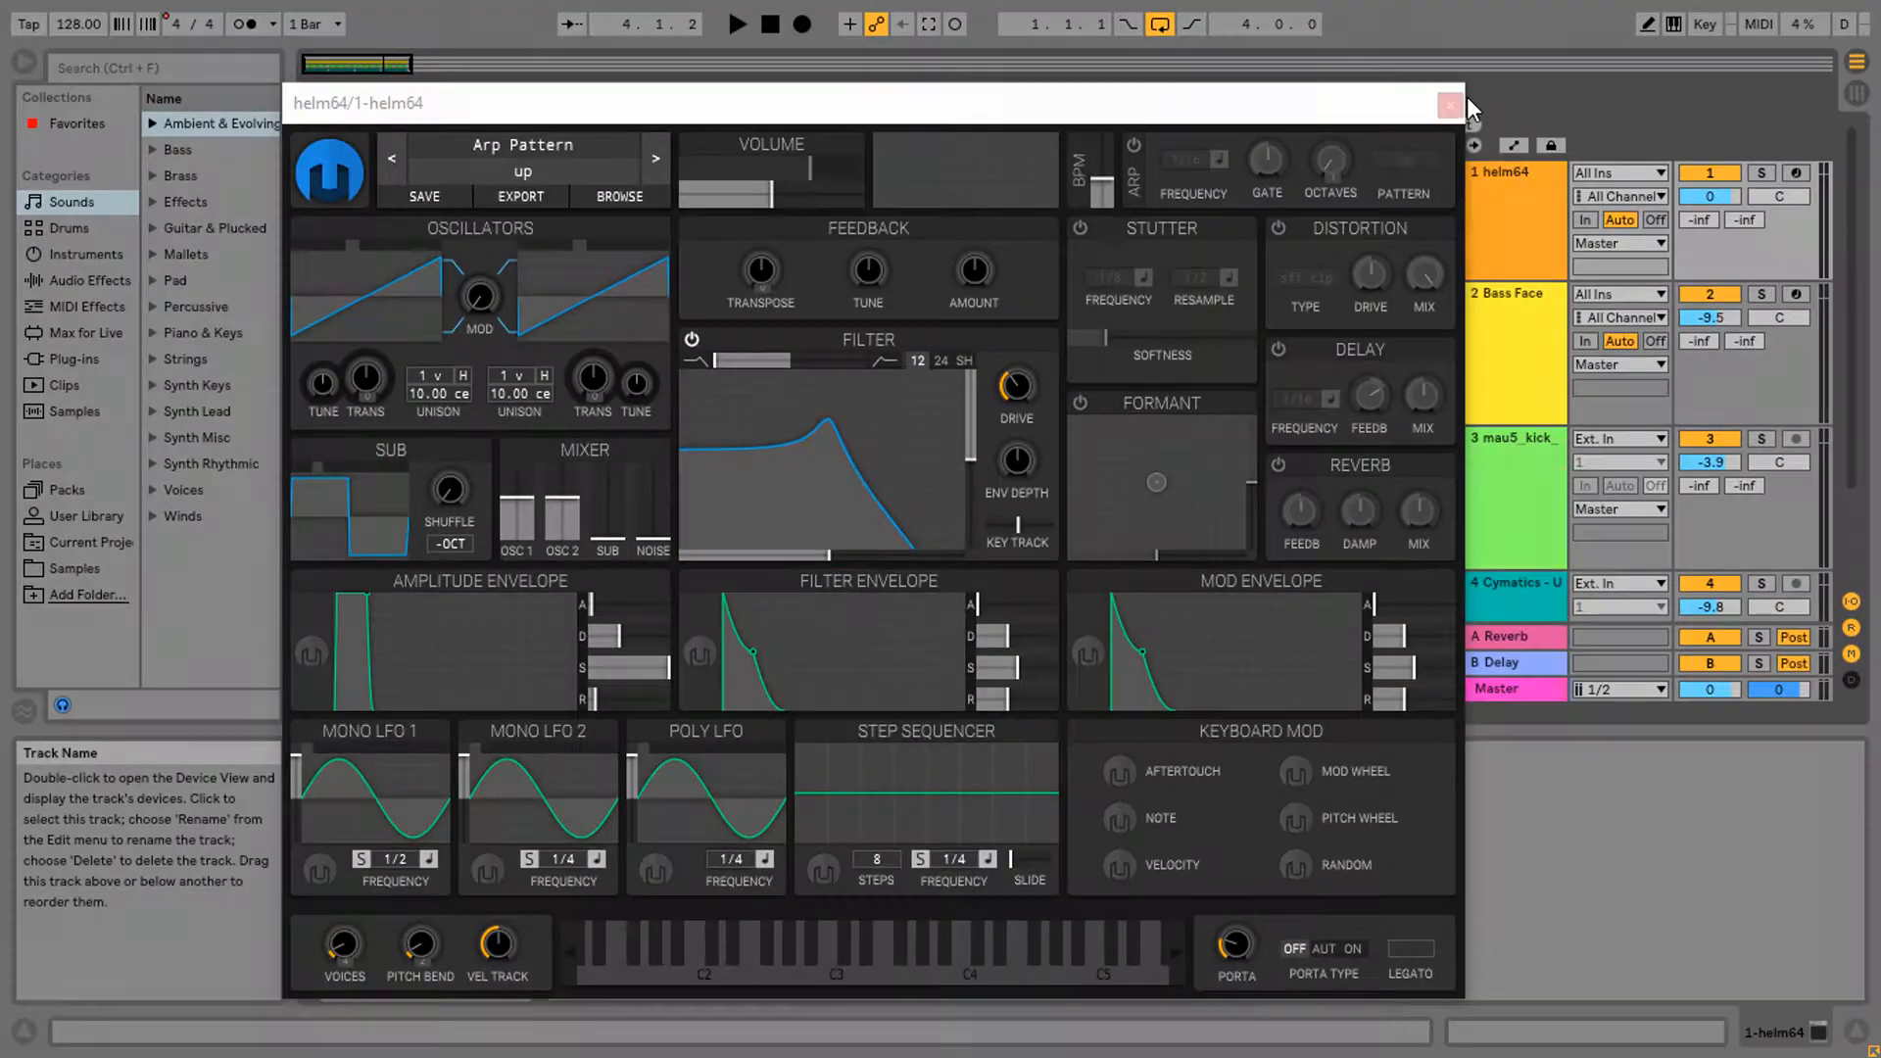
left_click(1453, 111)
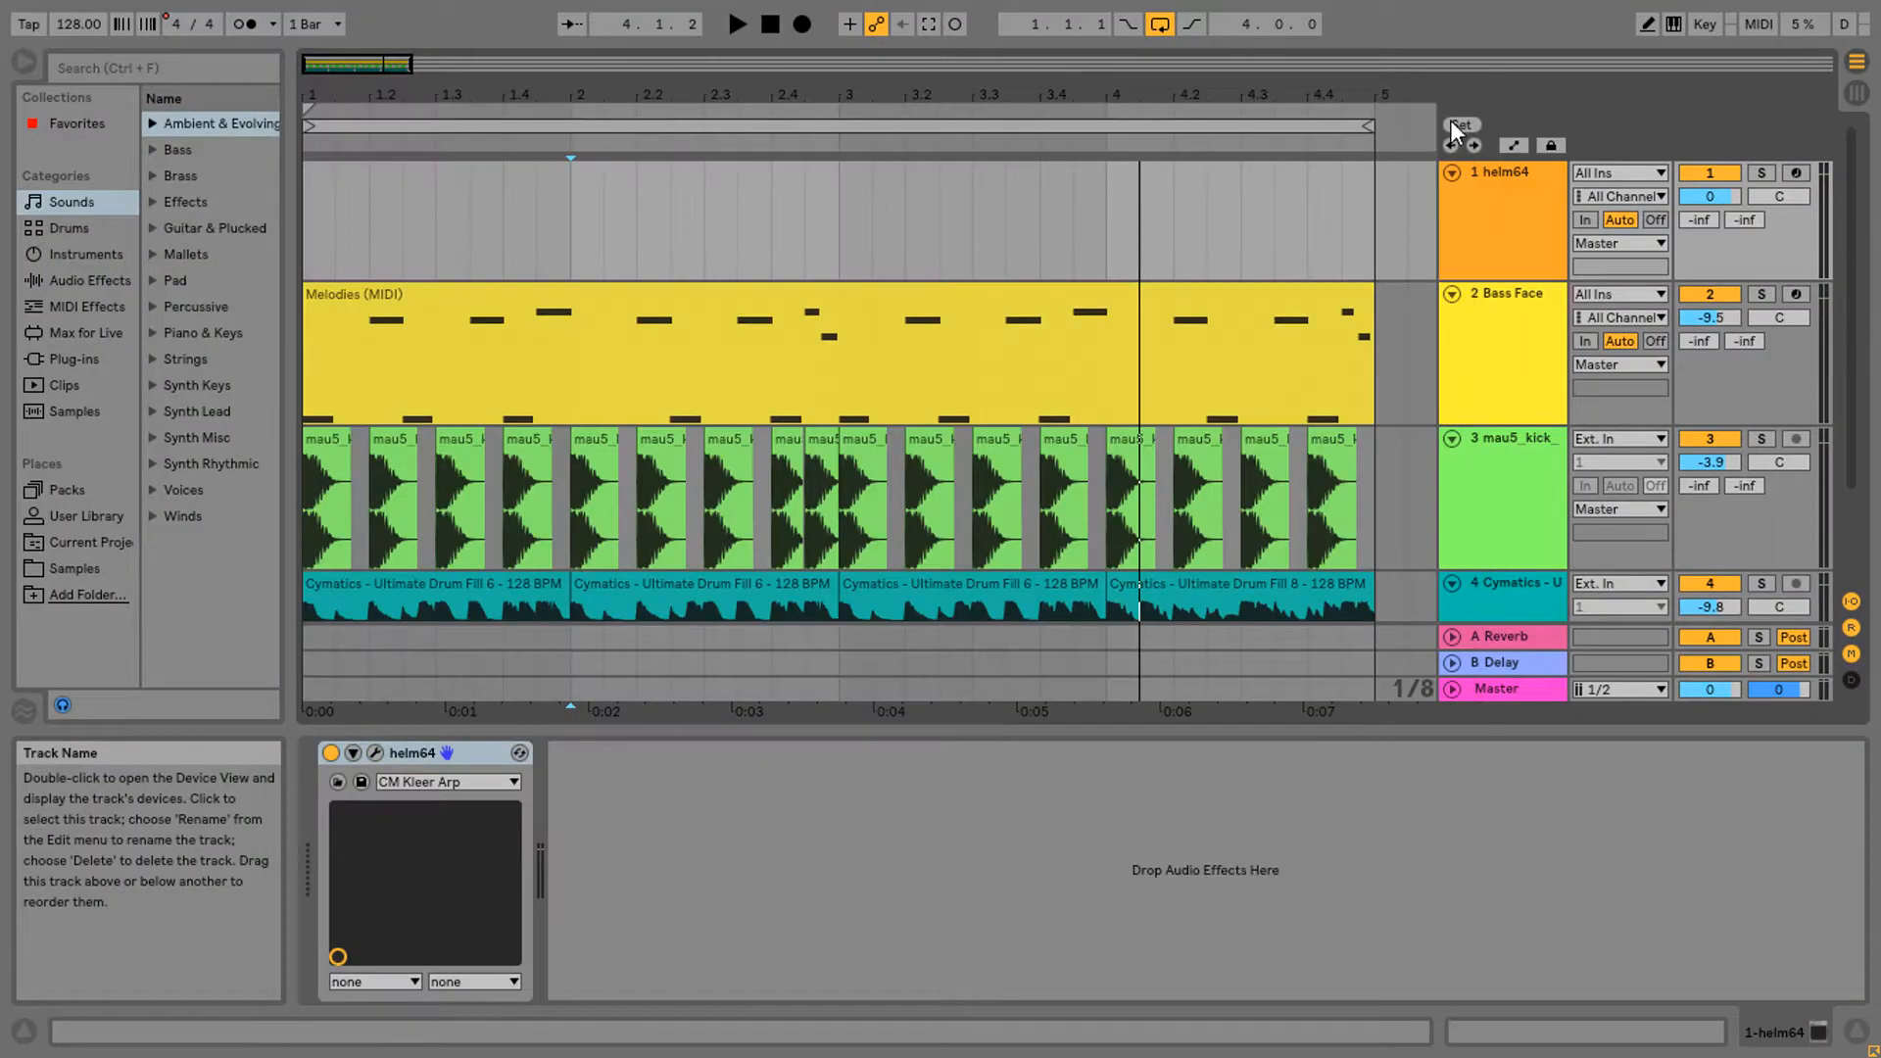
Show the Bass Face track's device and bring up its envelope and filter display, ending on the filter settings
left_click(1503, 294)
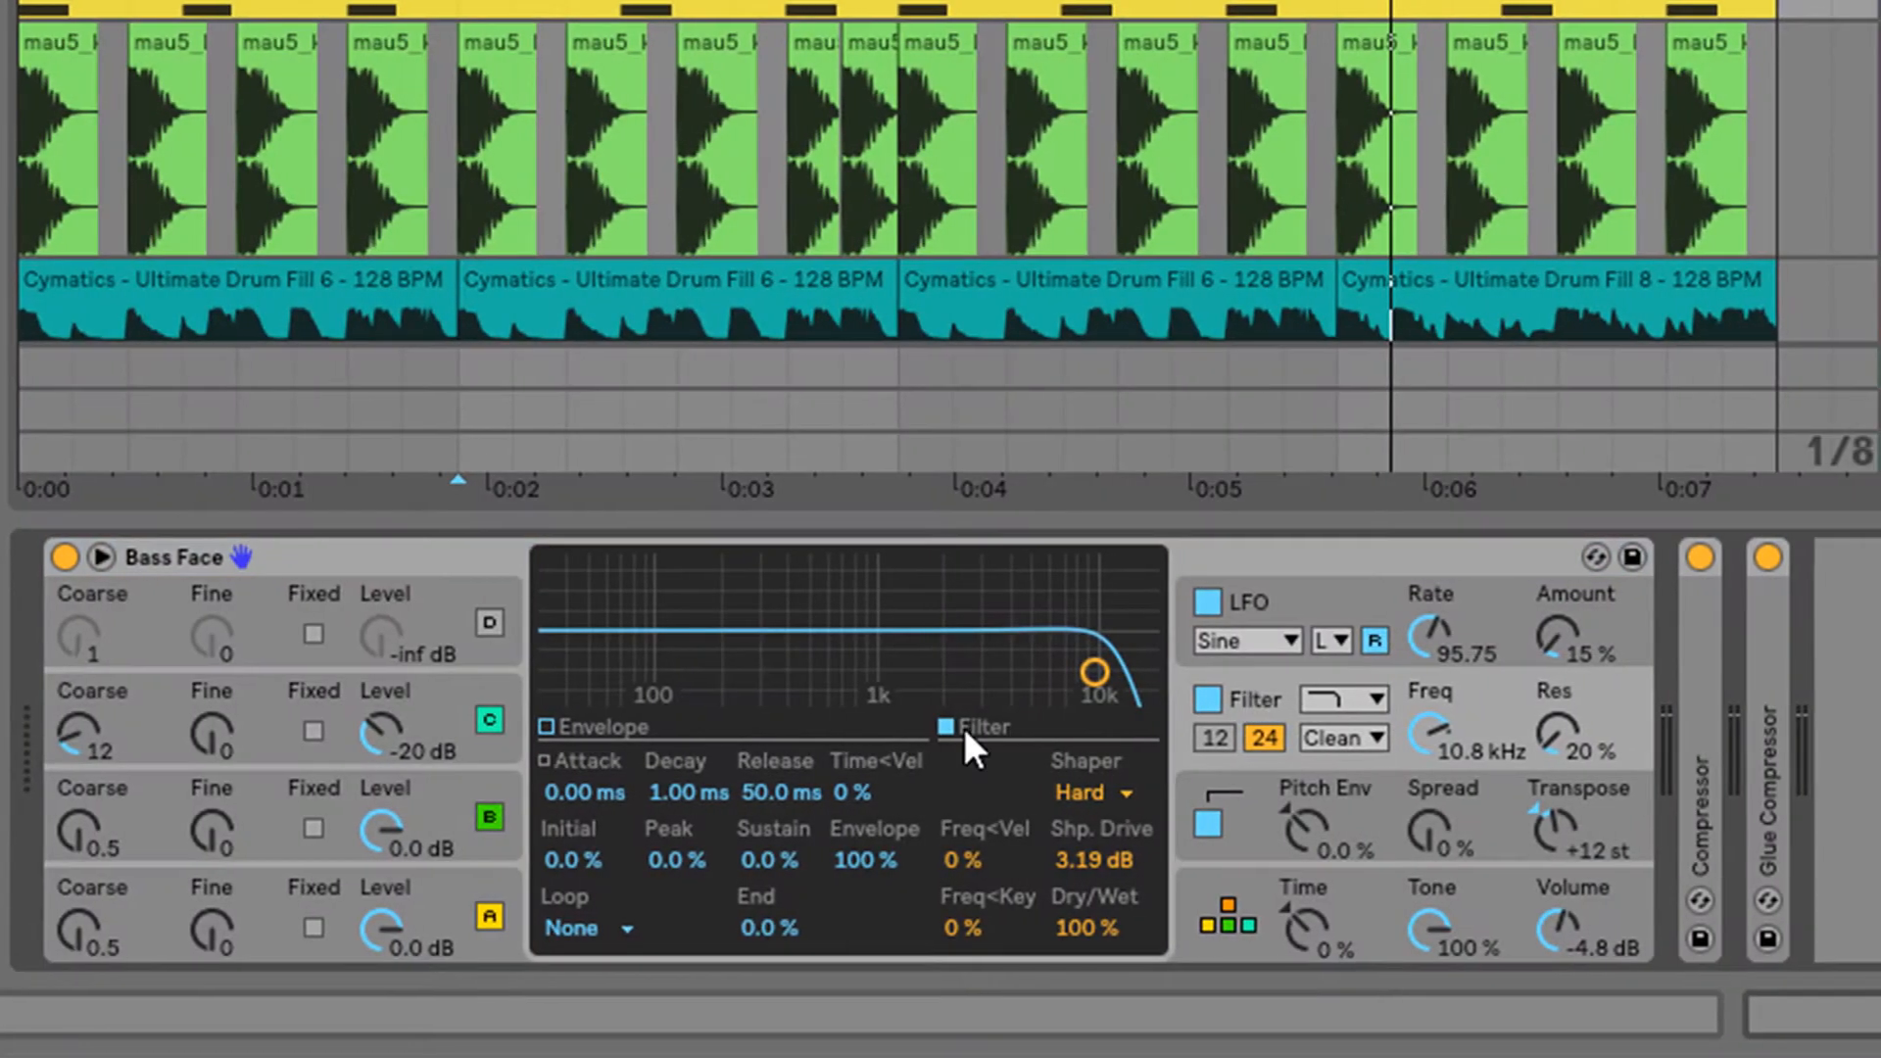
left_click(666, 727)
left_click(938, 727)
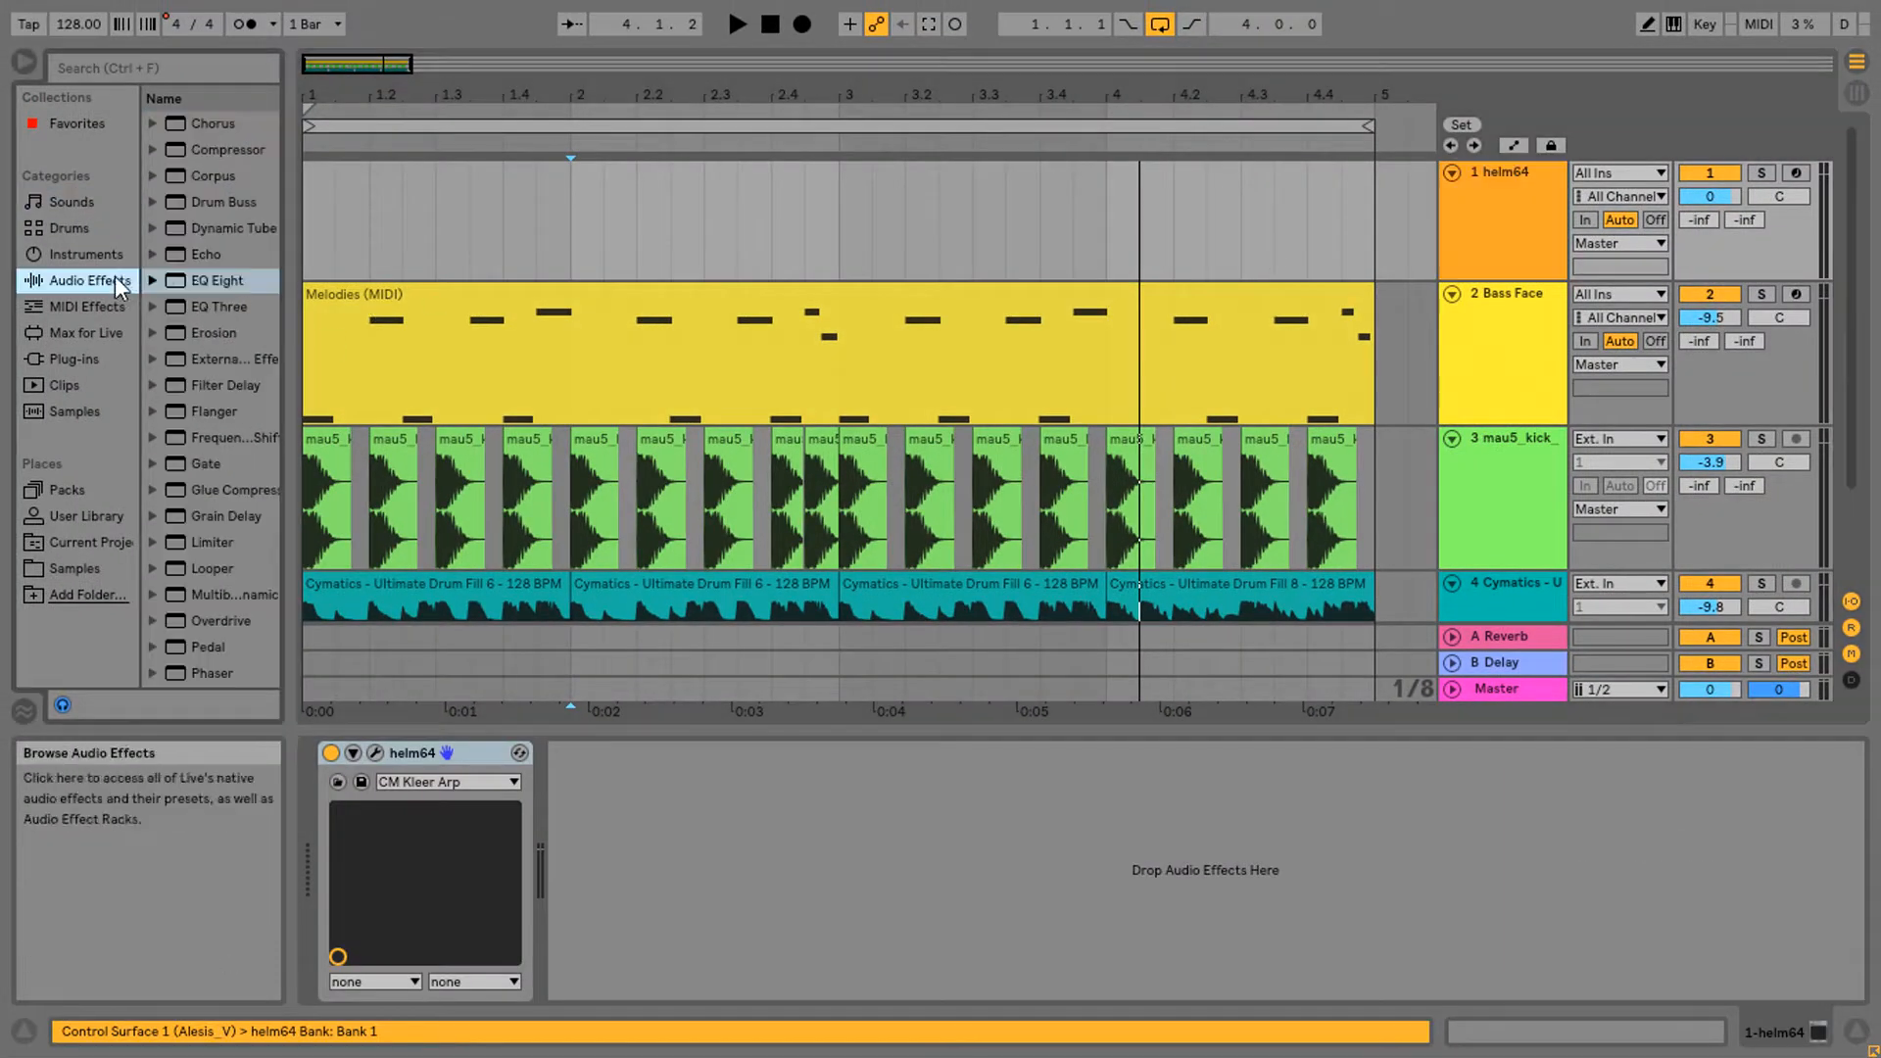
Add EQ Eight to the helm64 track and move band 1's low cut from around 1 kHz to a lower frequency
key("Return")
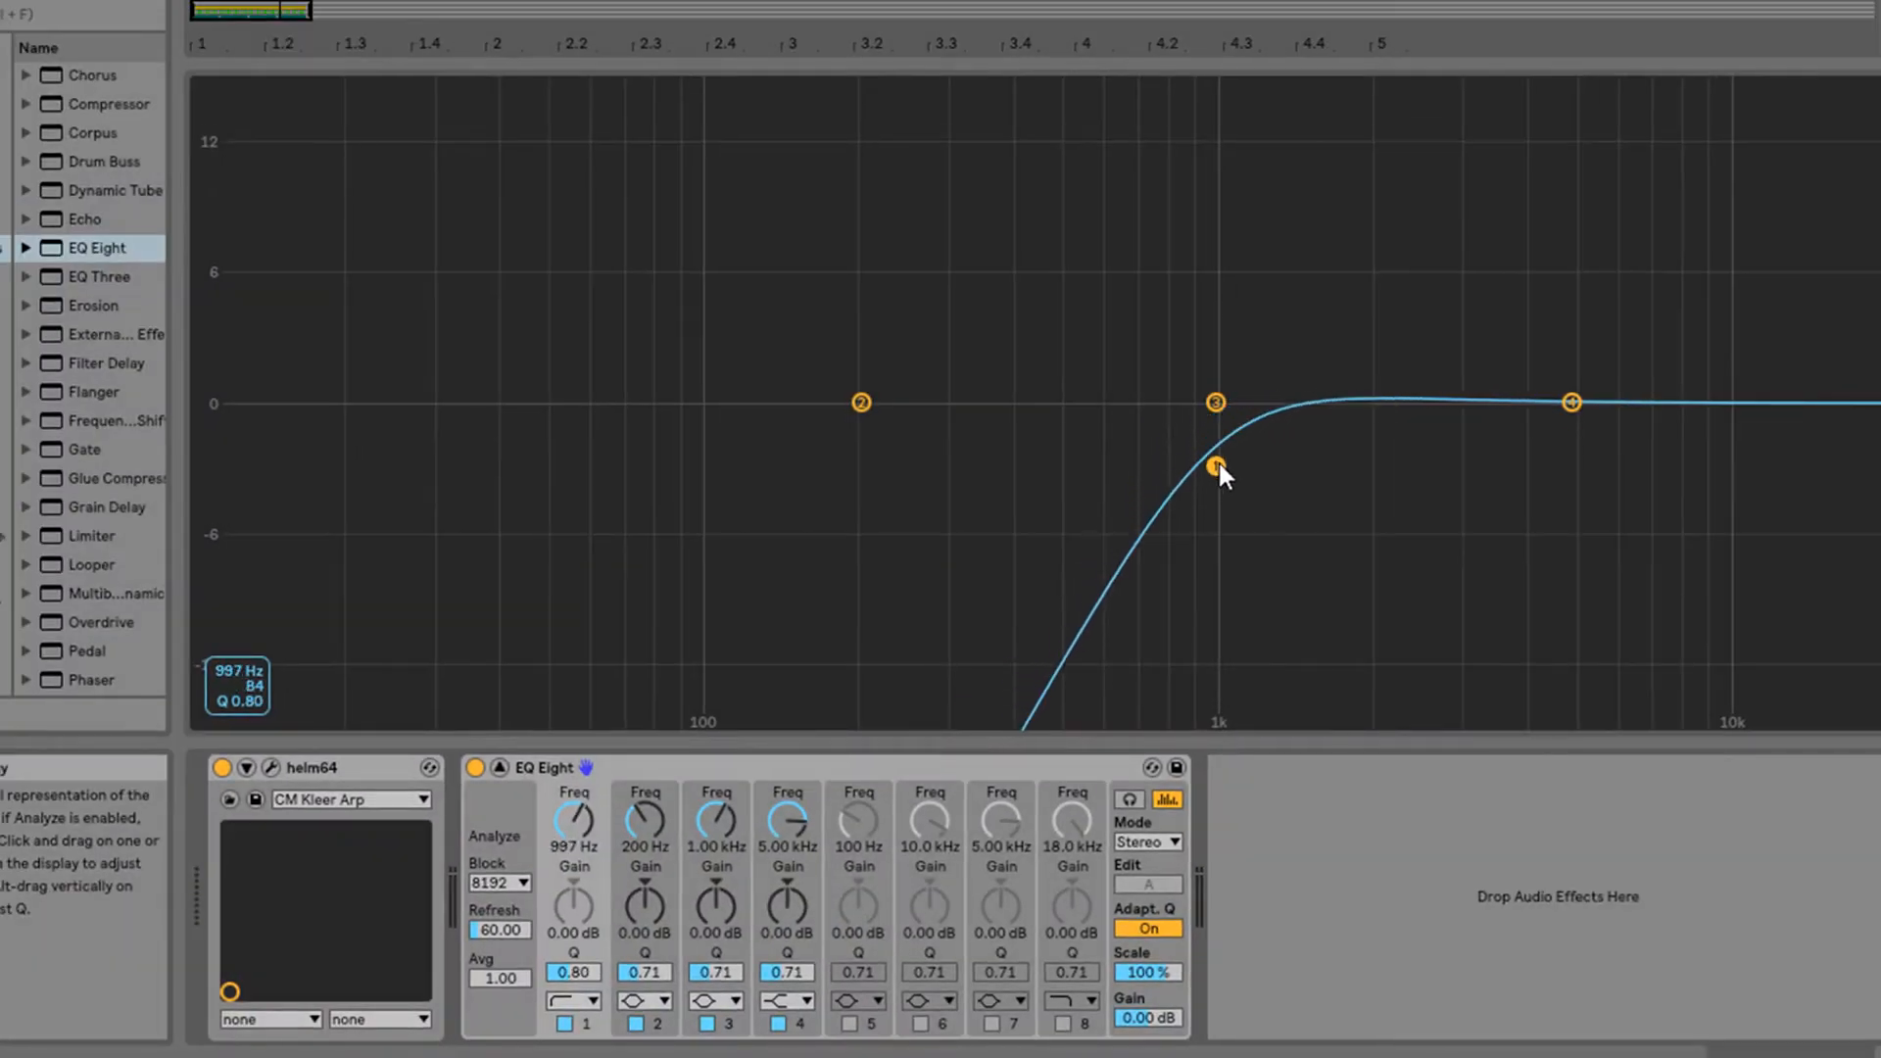
left_click_drag(1219, 461, 1219, 473)
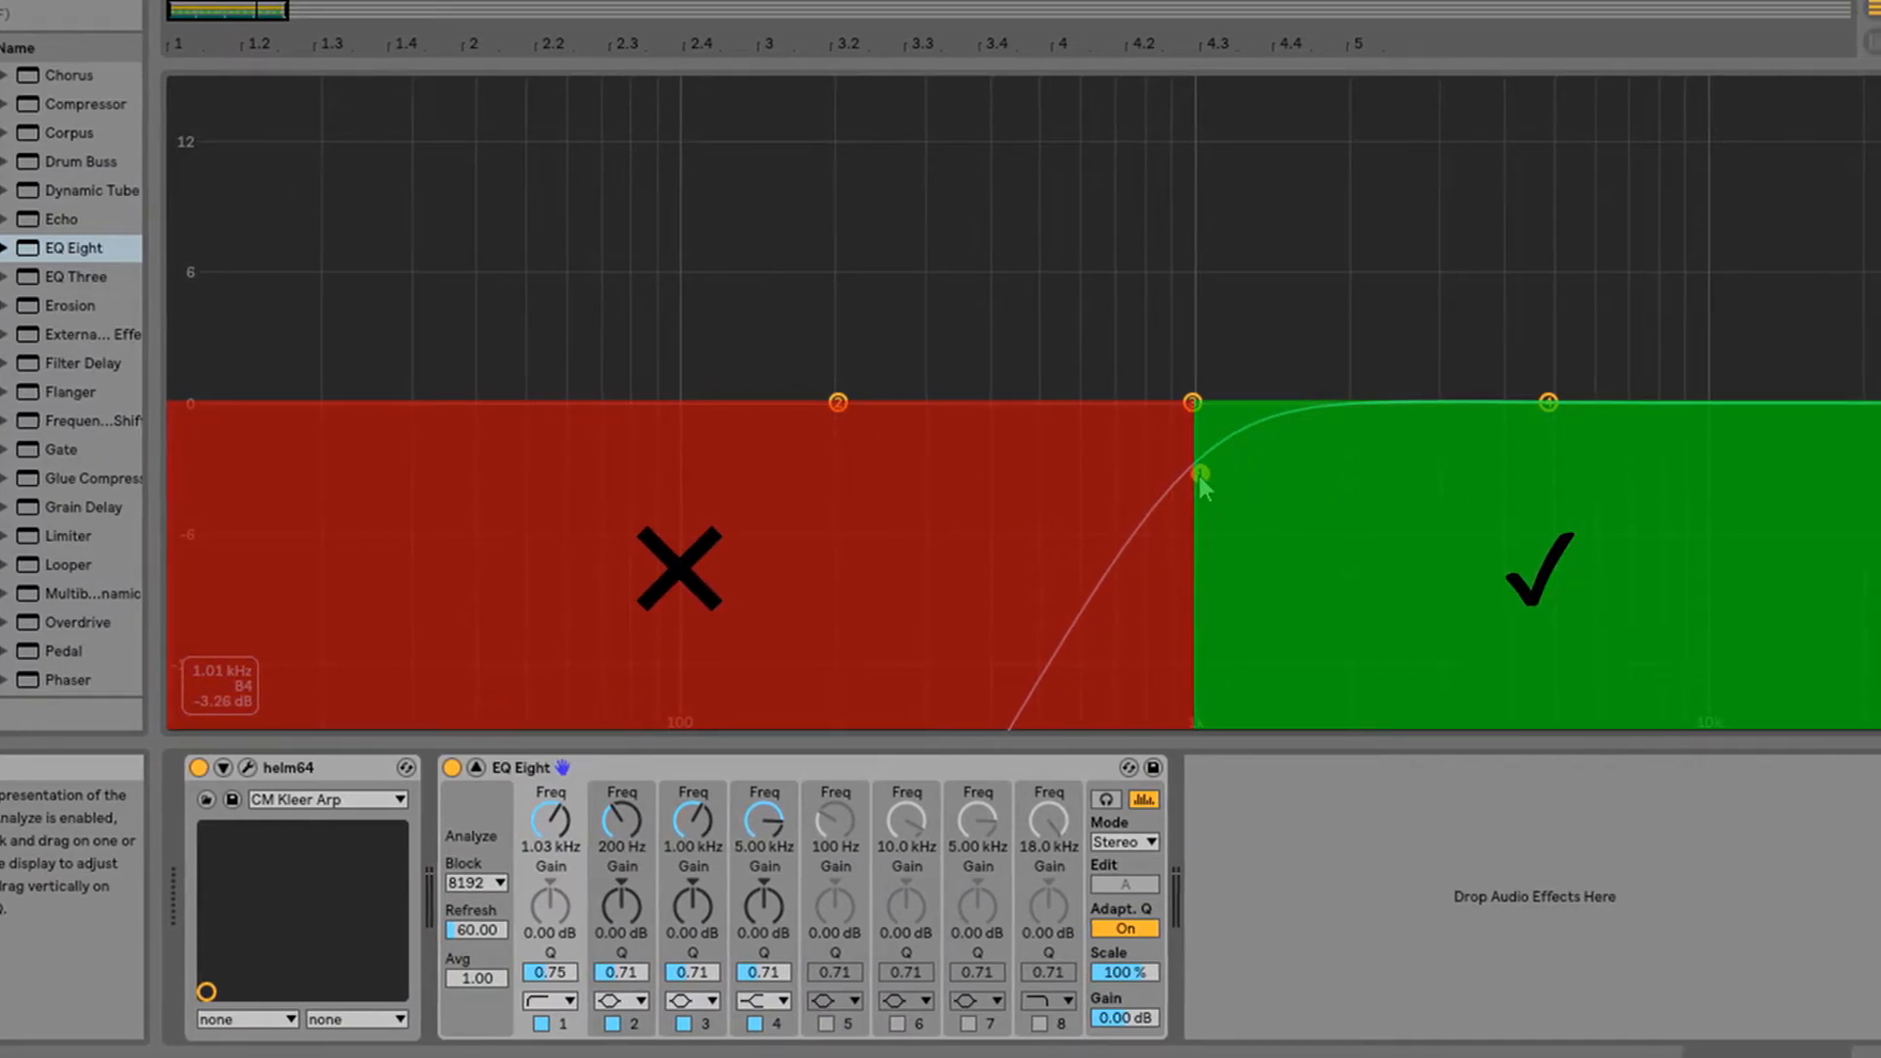
left_click_drag(1193, 473, 796, 470)
Change EQ Eight's band 1 to a low shelf at about 453 Hz with about -8.99 dB gain
left_click(544, 999)
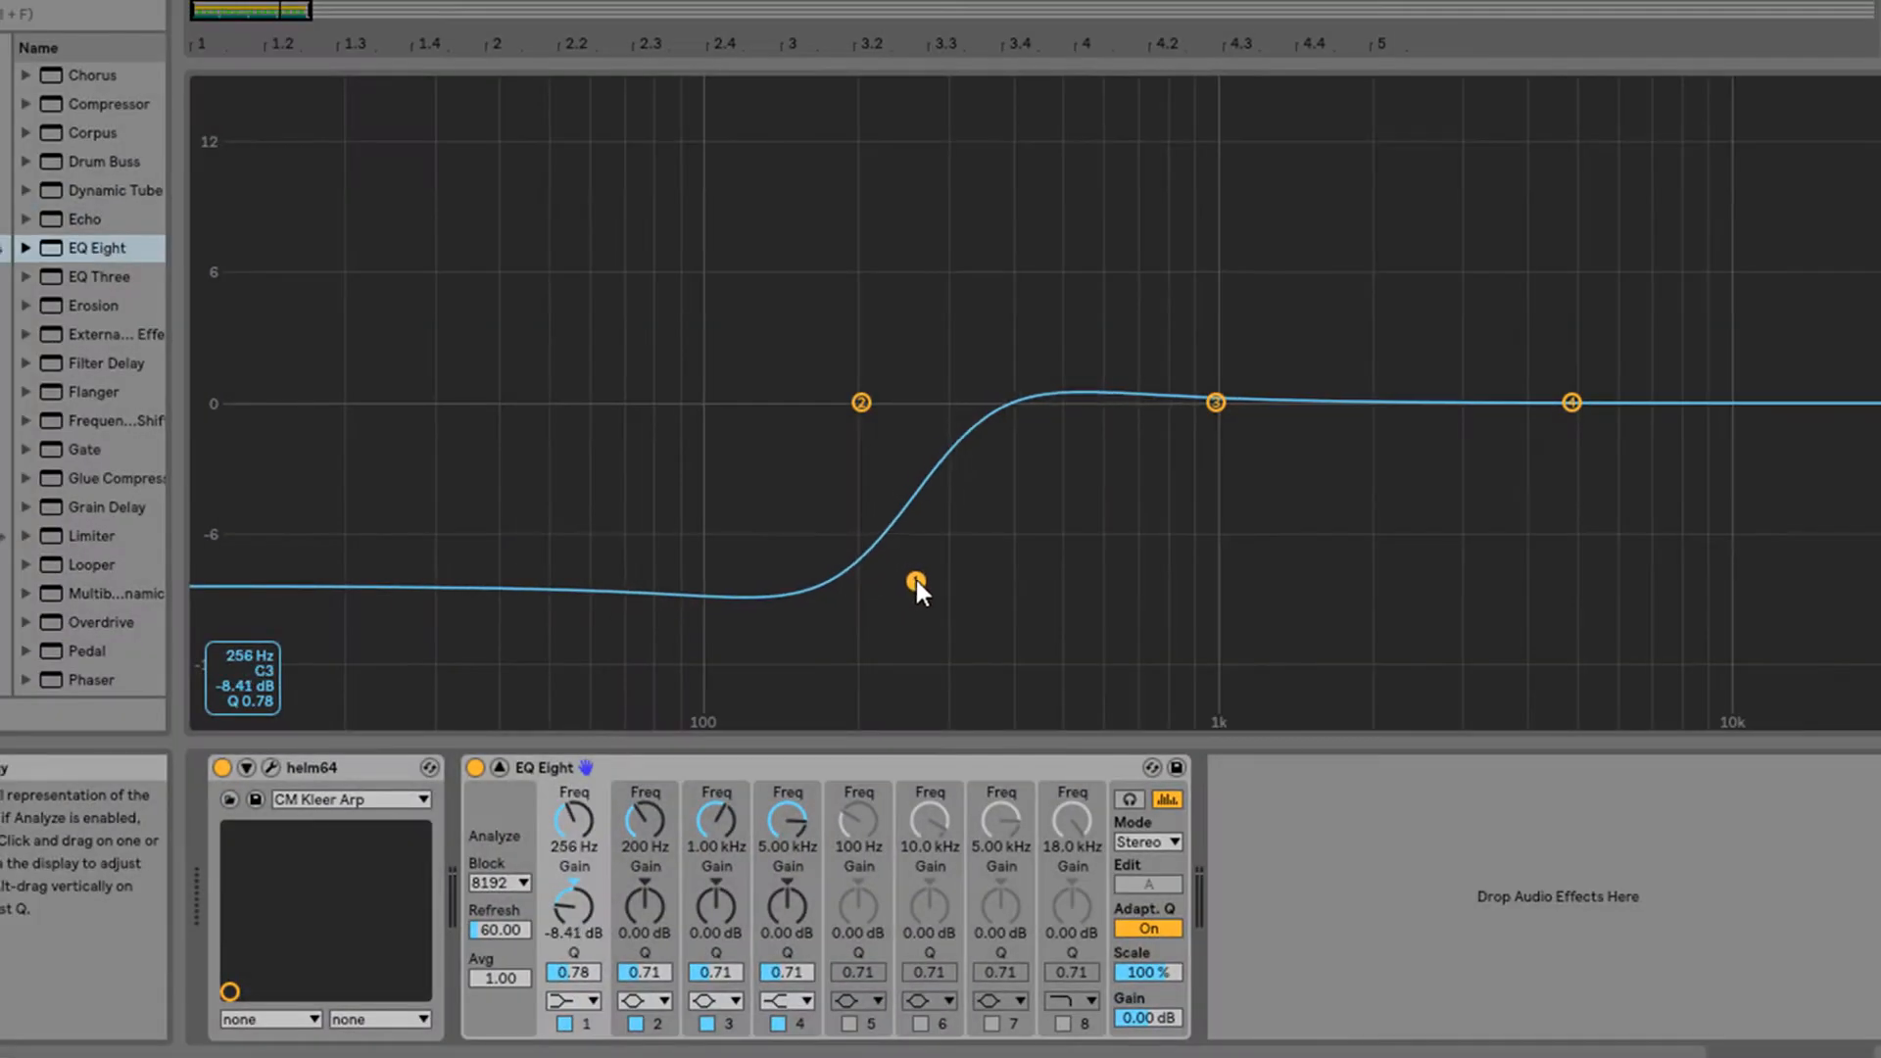
left_click_drag(915, 580, 1042, 554)
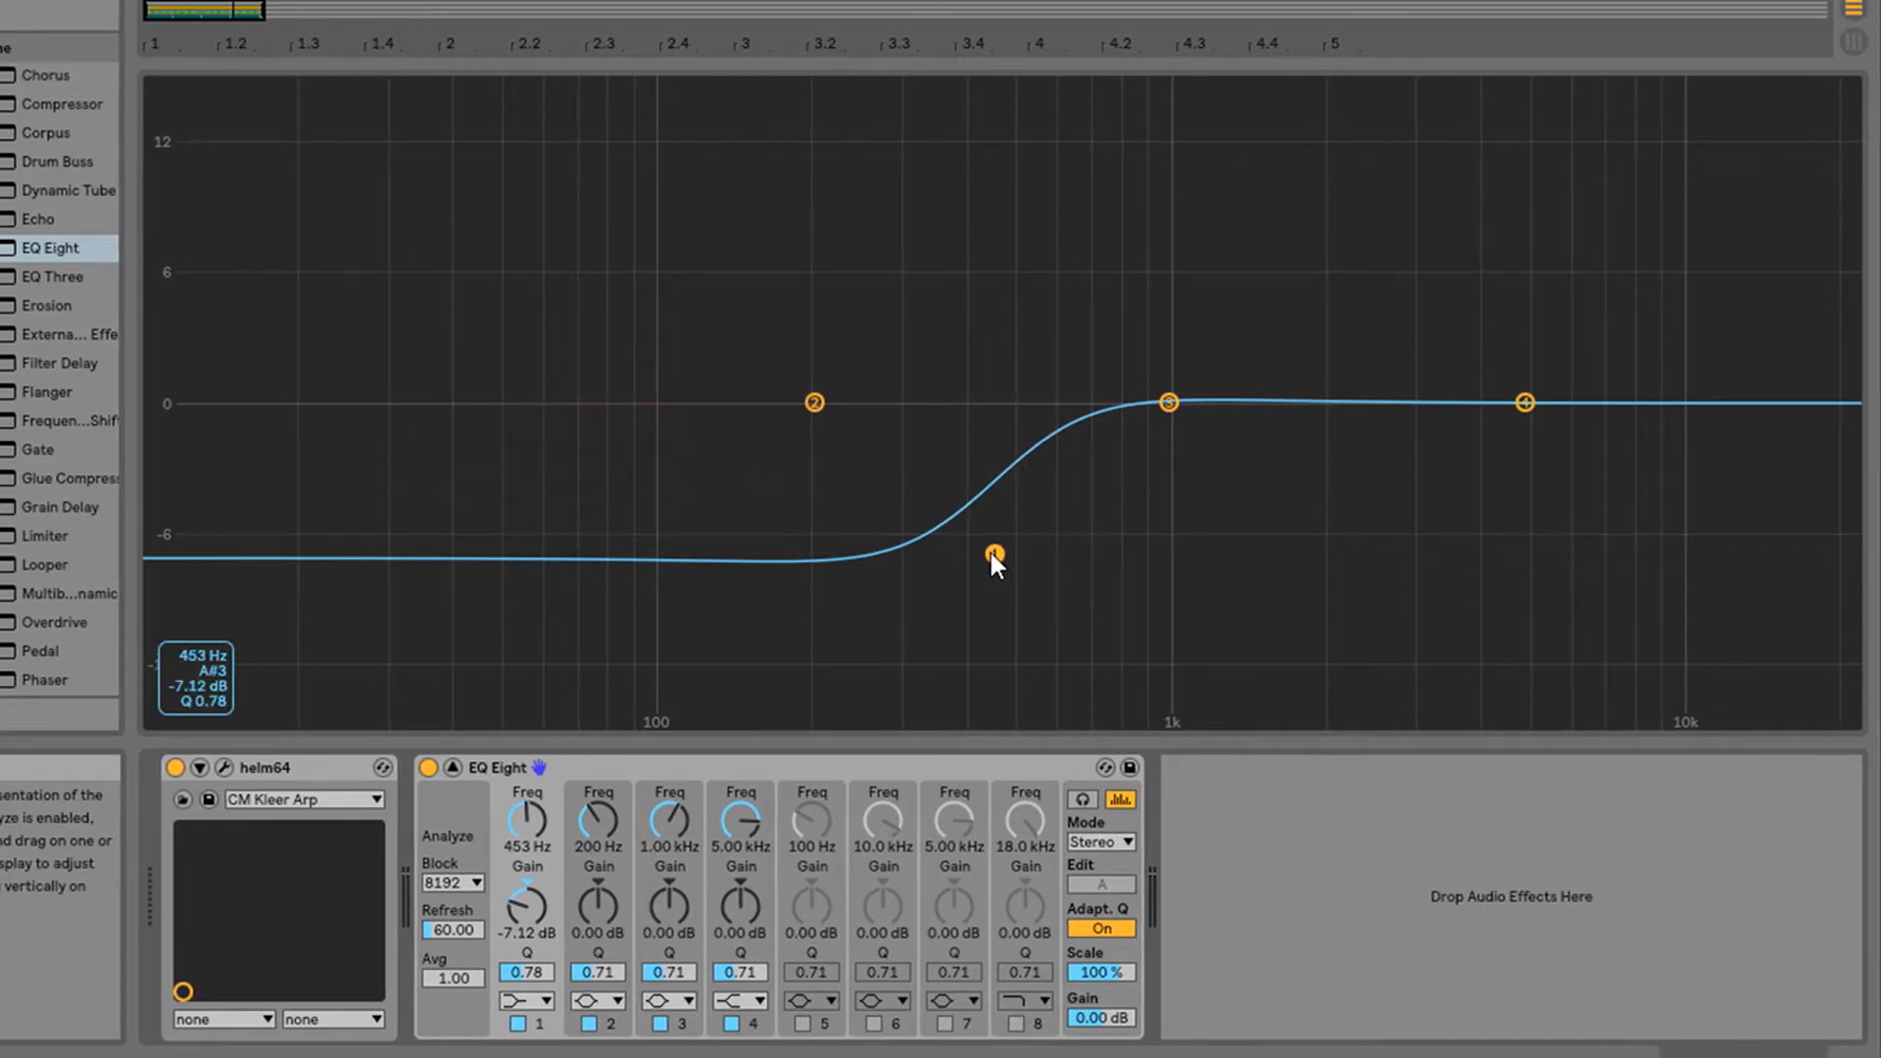
left_click_drag(993, 552, 994, 590)
Turn off EQ Eight's band 1 and collapse the equalizer's expanded view
left_click(533, 1022)
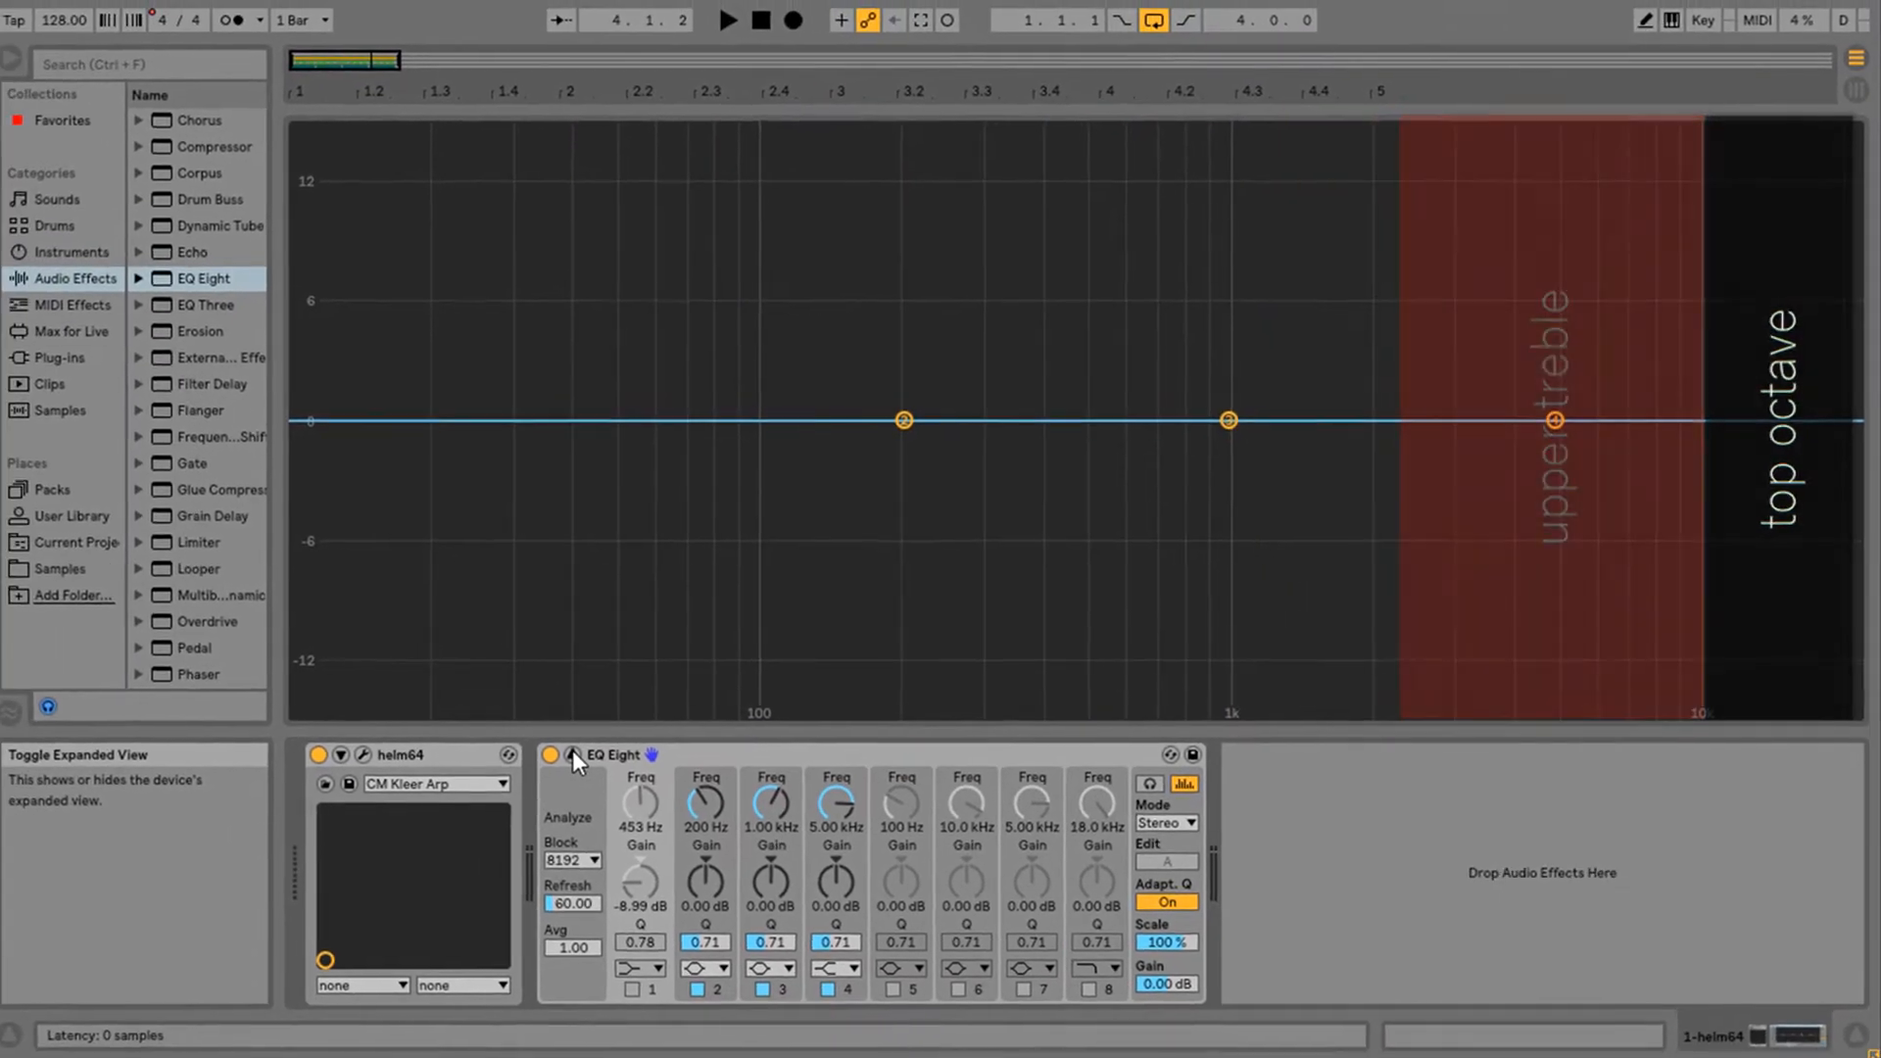
left_click(531, 759)
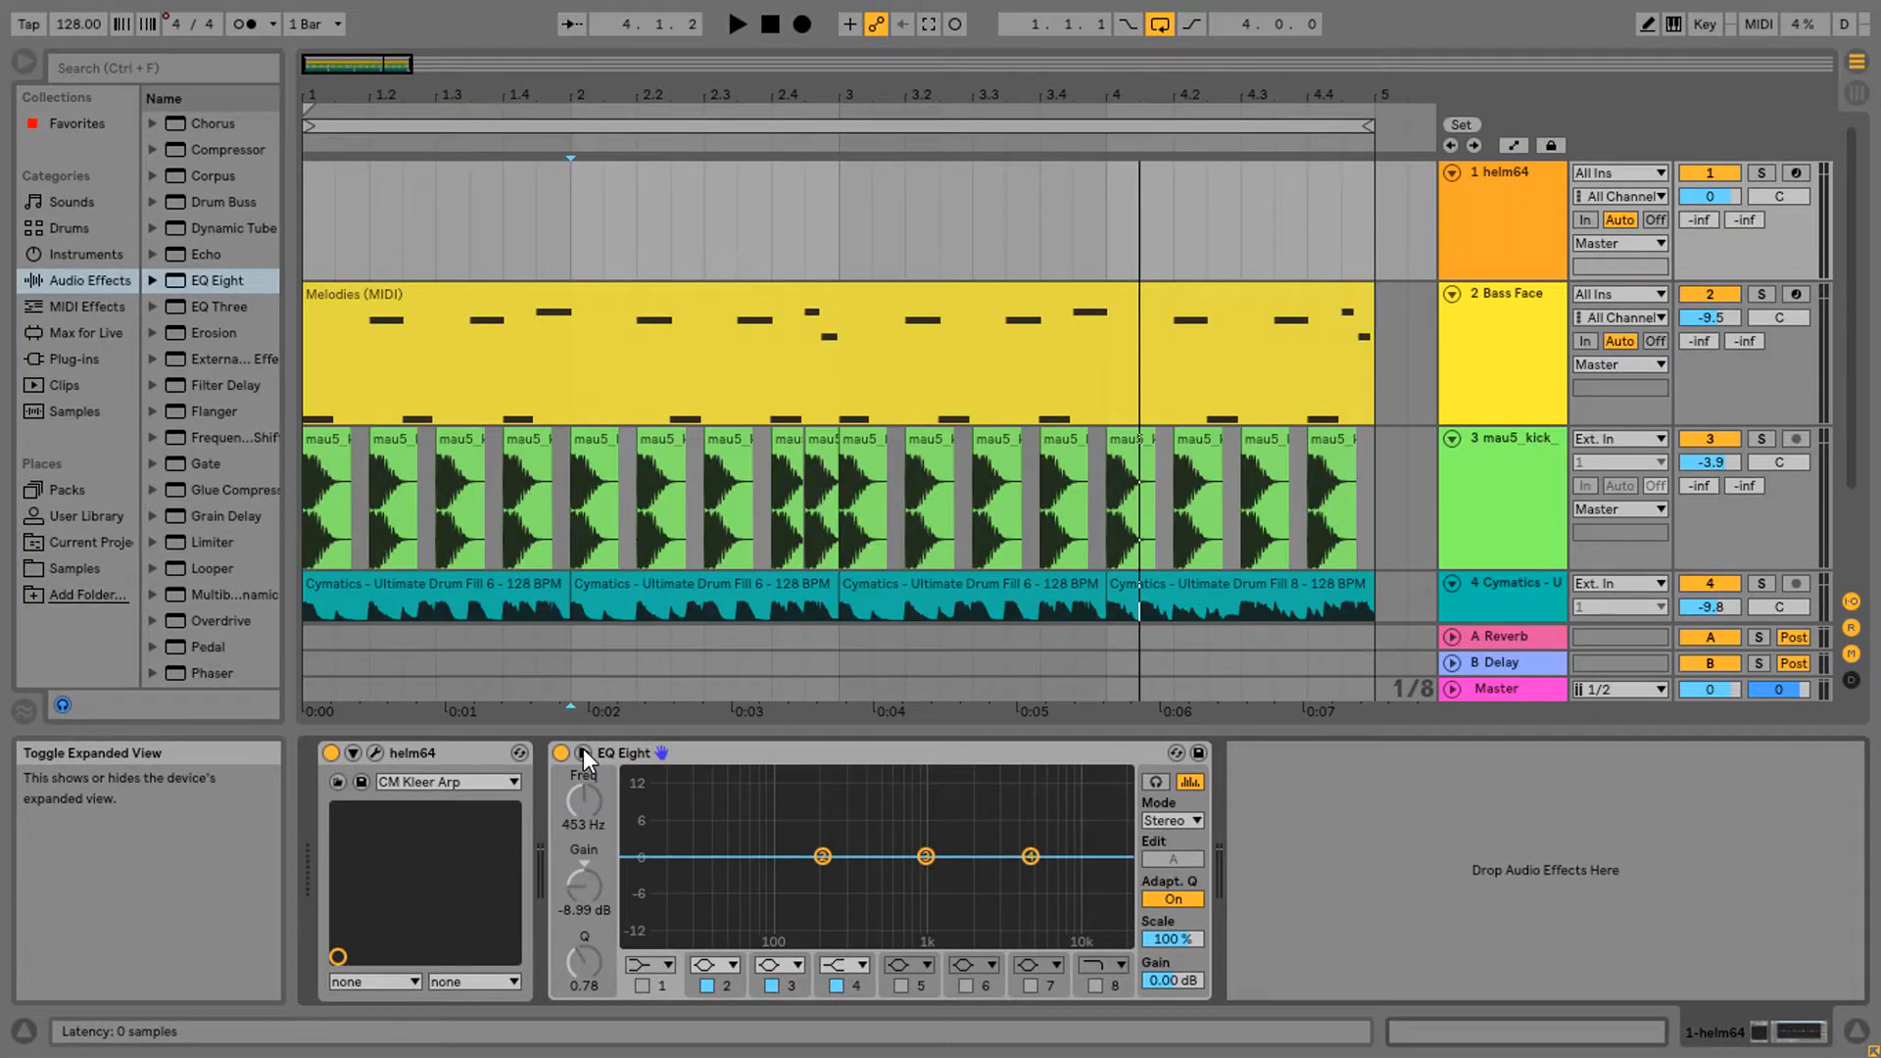
On the Bass Face track, lower the filter frequency to about 2.95 kHz and choose the low-pass filter type
left_click(1506, 367)
left_click(1114, 748)
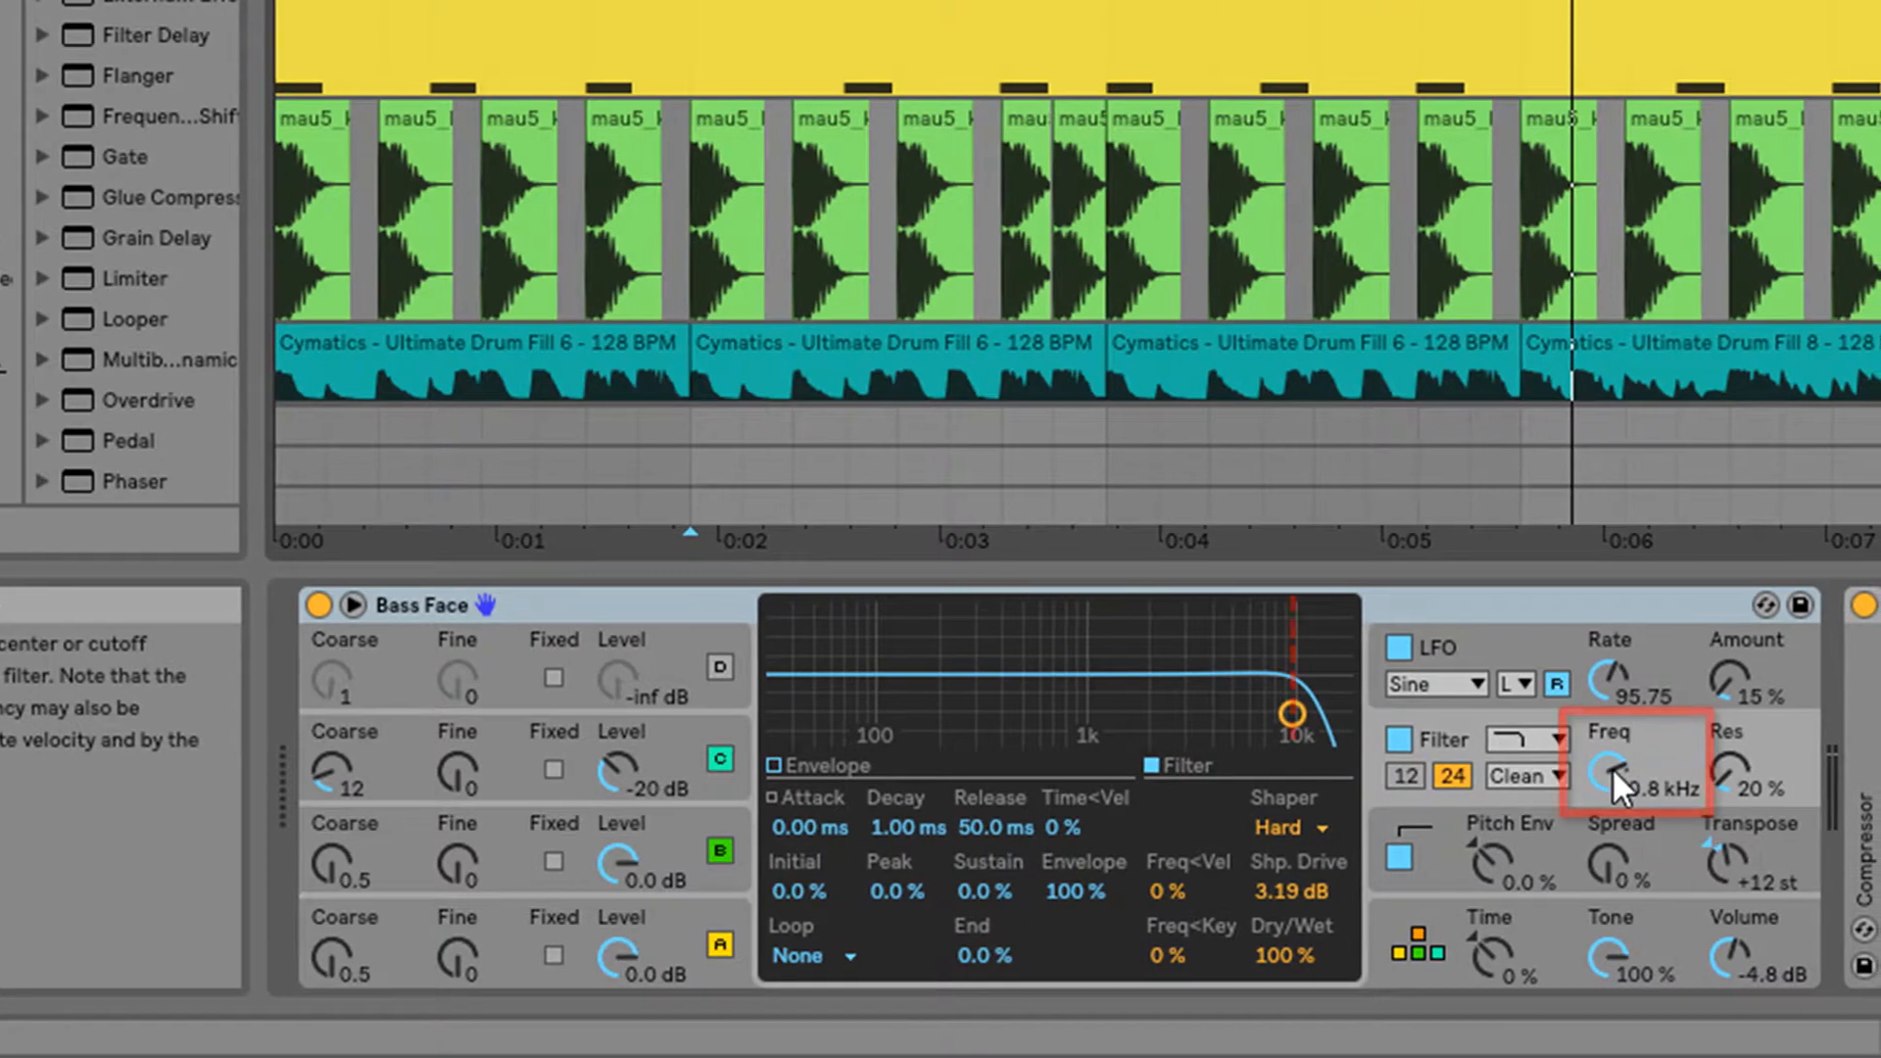
left_click_drag(1613, 768, 1485, 761)
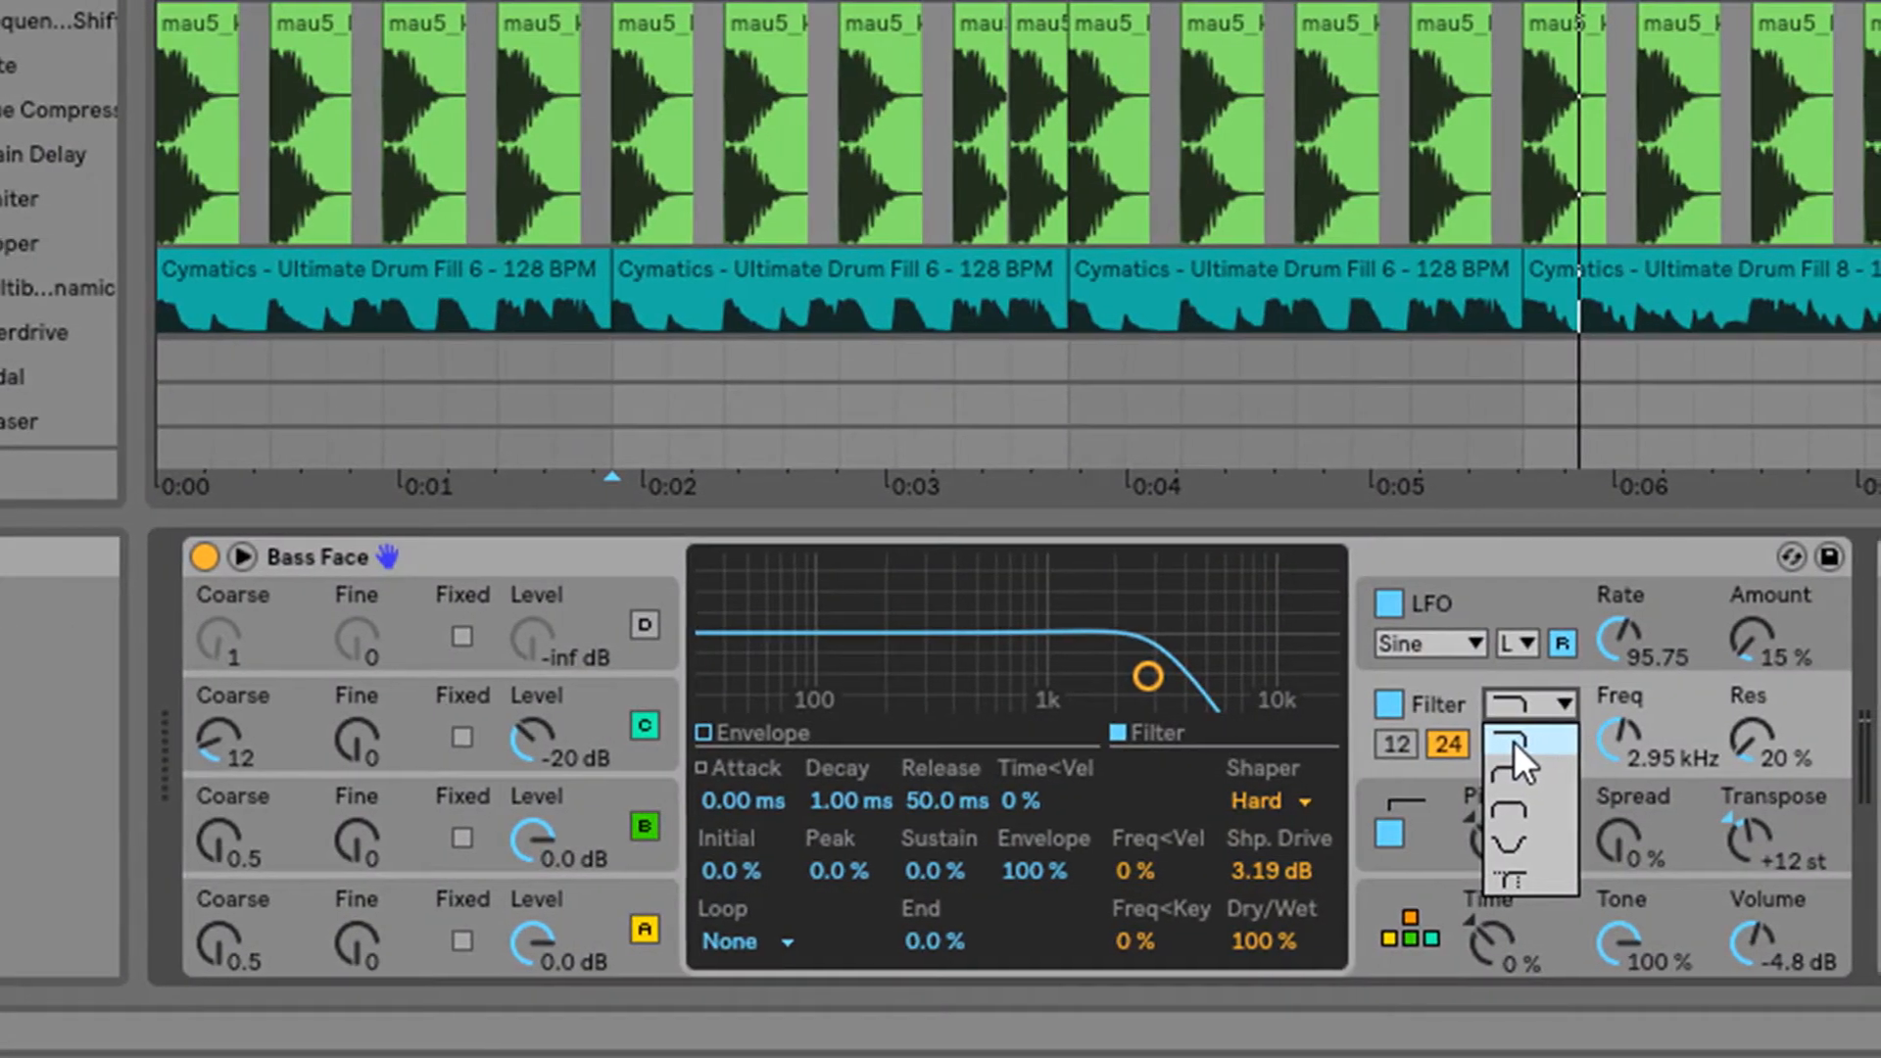
left_click(1516, 741)
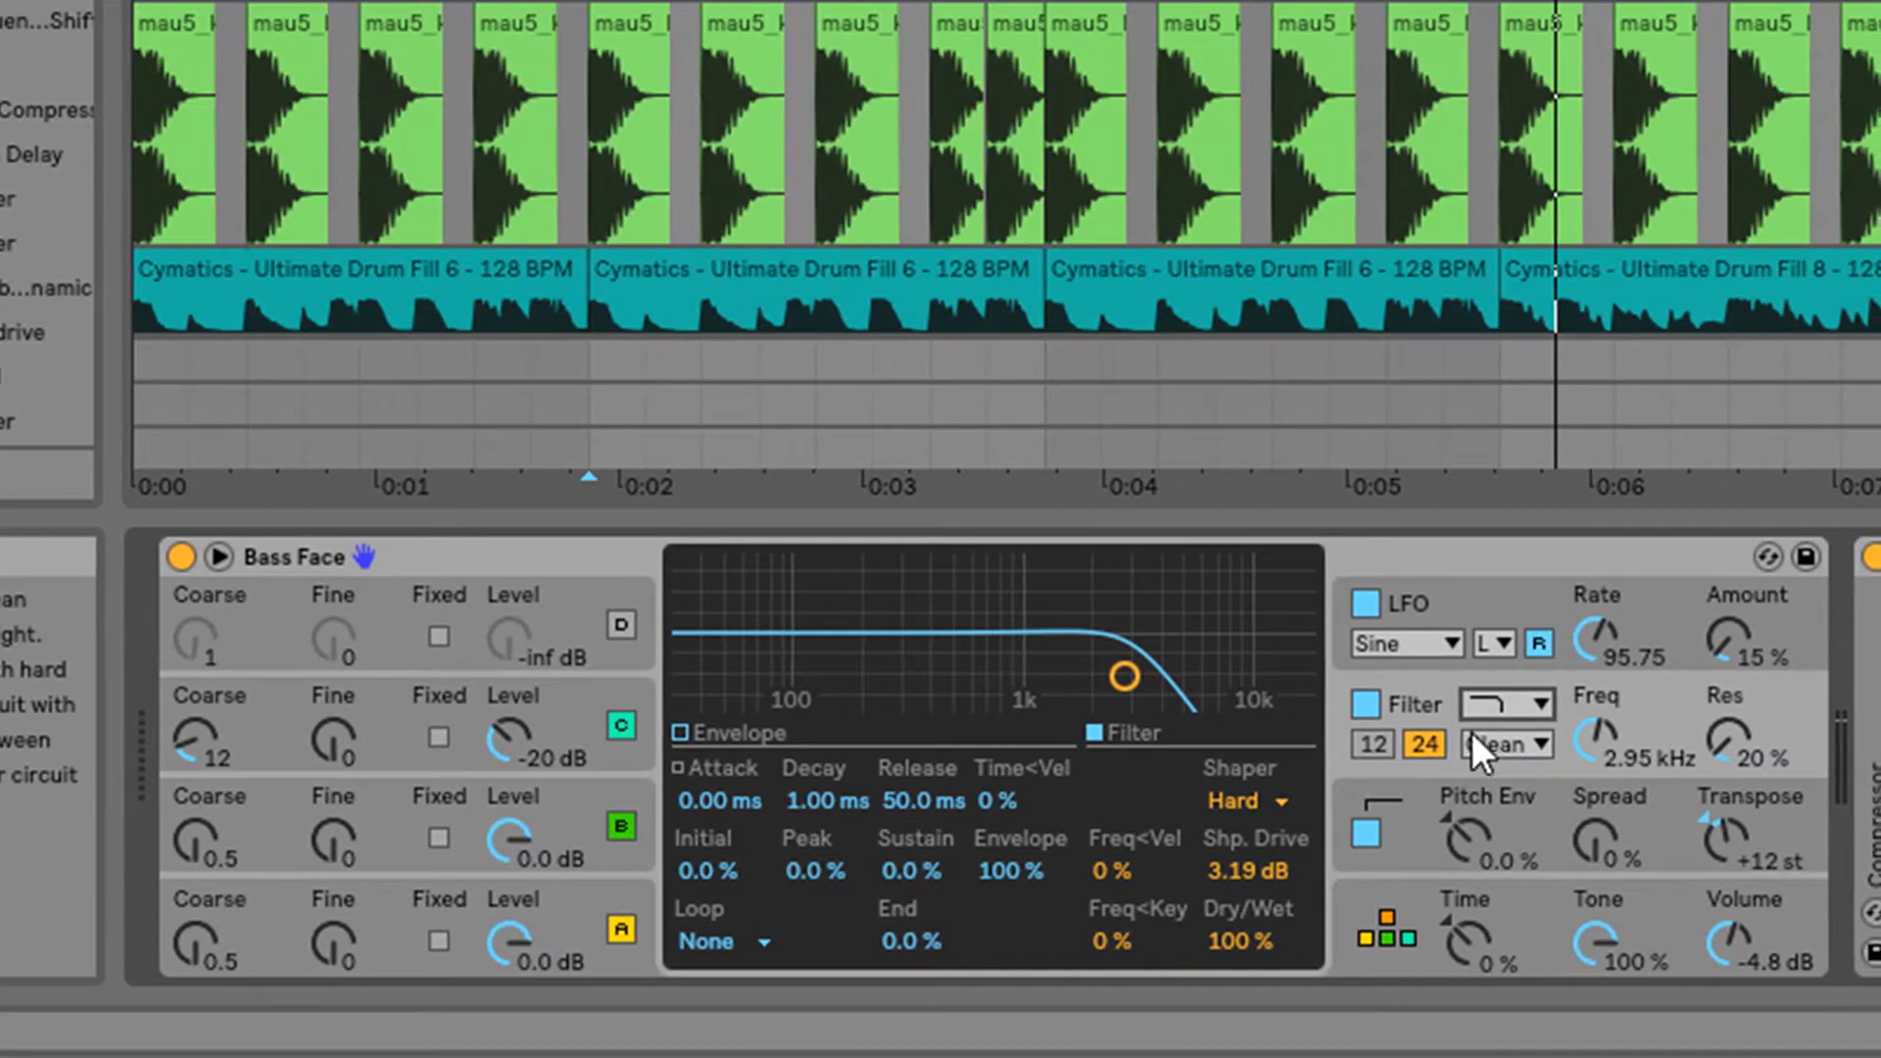
Sweep the low-pass cutoff up to about 8.87 kHz, down to about 55.4 Hz, and set it to about 79 Hz
left_click_drag(1133, 669, 1210, 684)
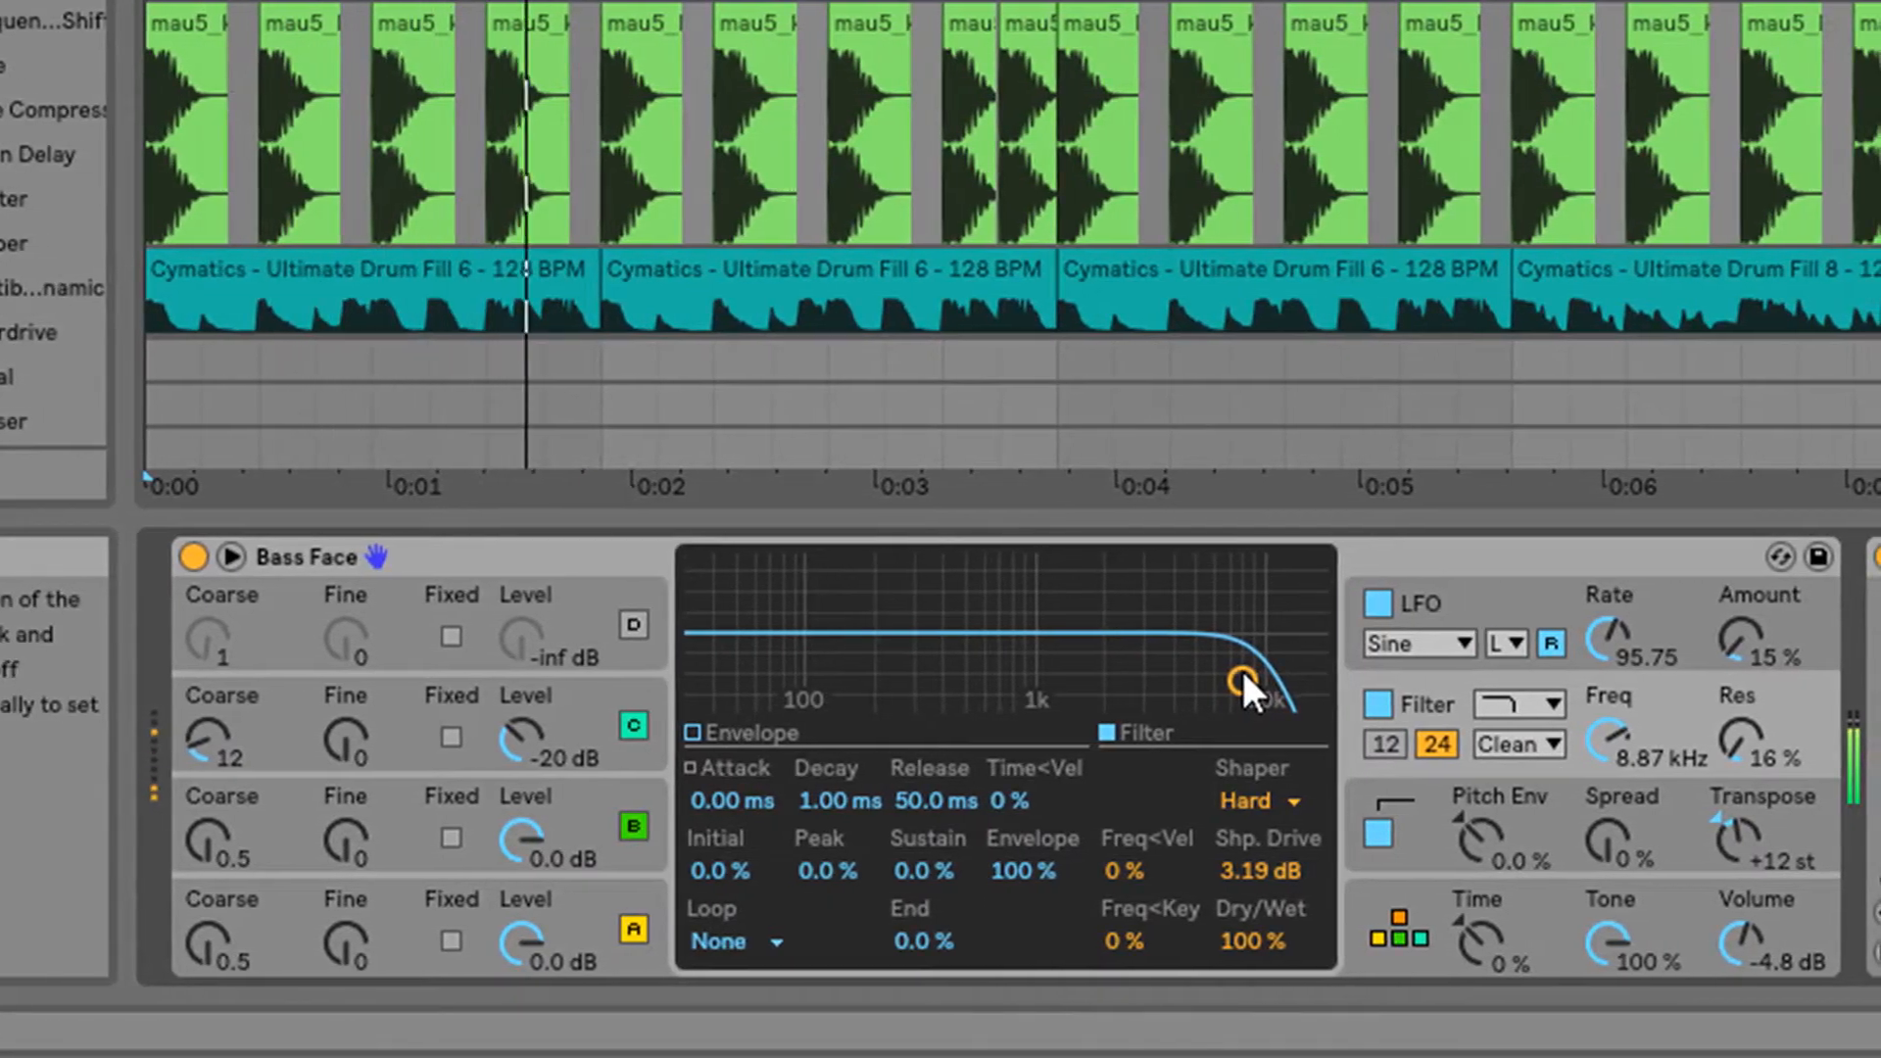
left_click_drag(1257, 674, 958, 680)
left_click_drag(1073, 672, 1008, 678)
left_click_drag(862, 680, 637, 673)
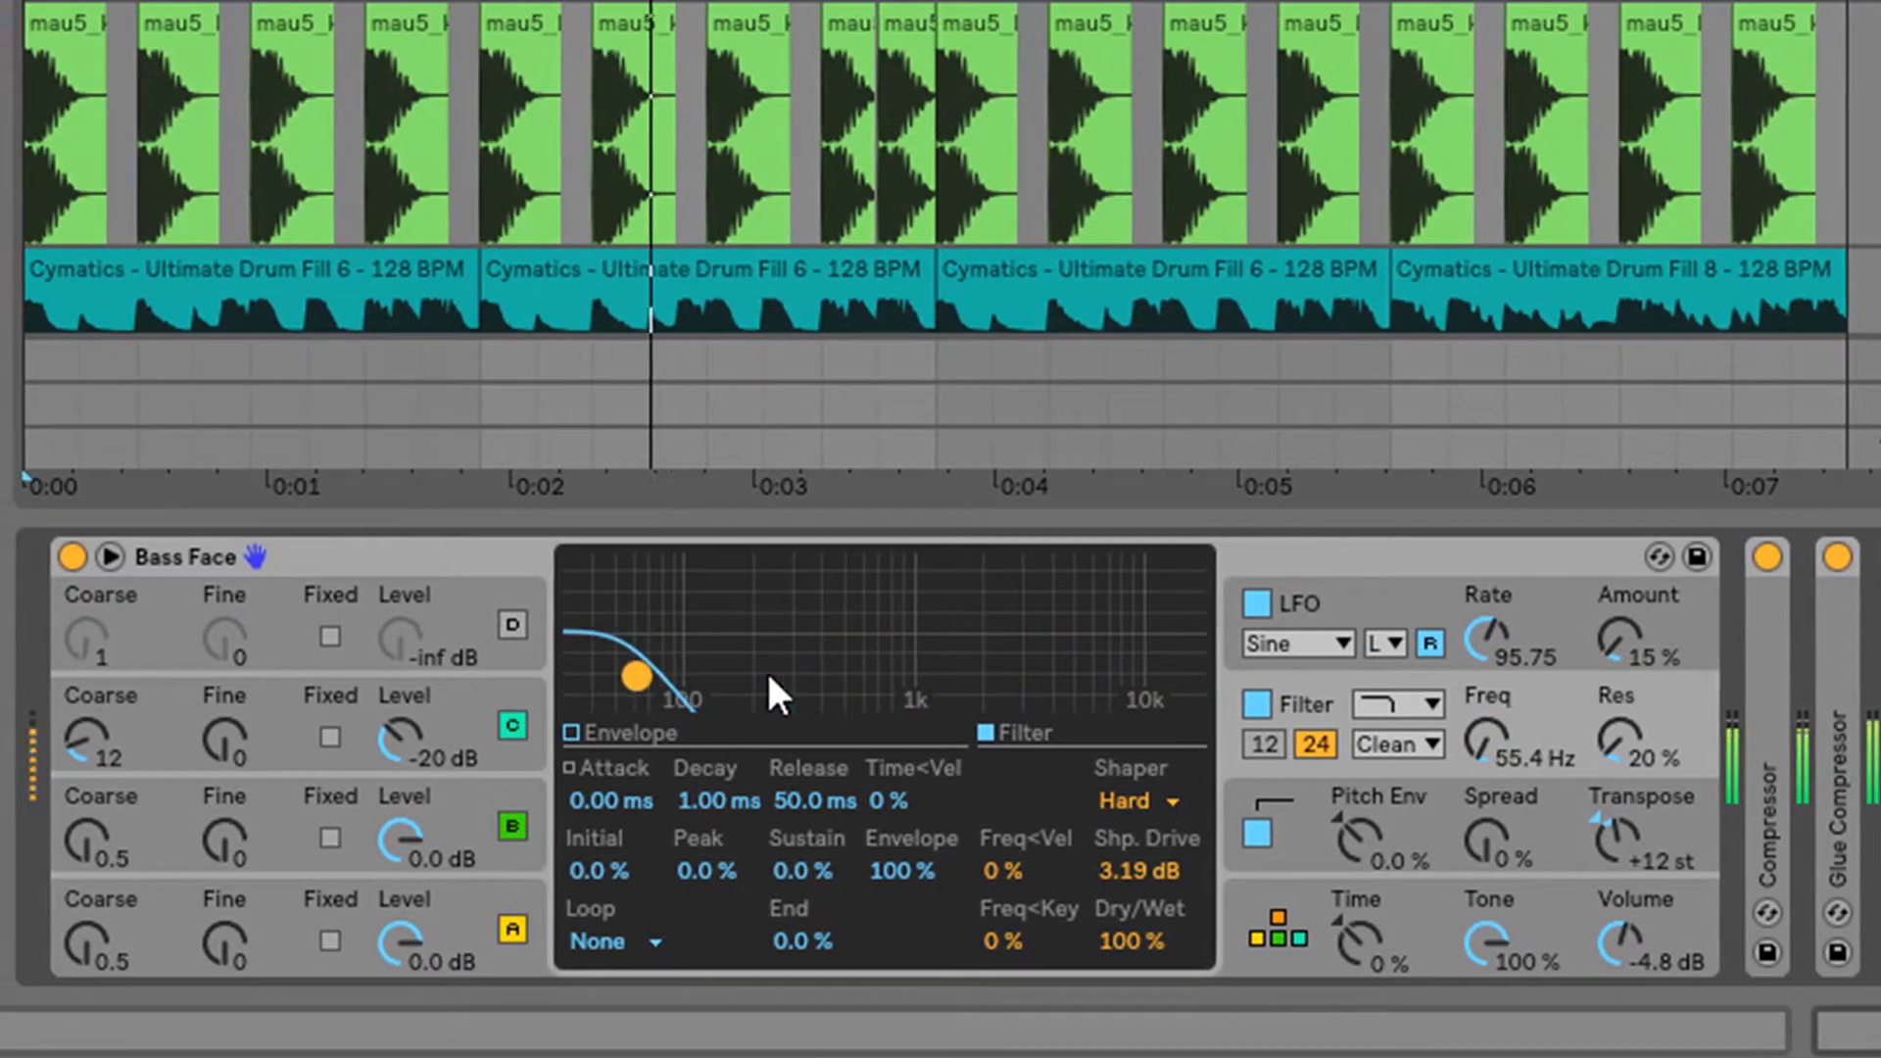
left_click_drag(1519, 751, 1552, 732)
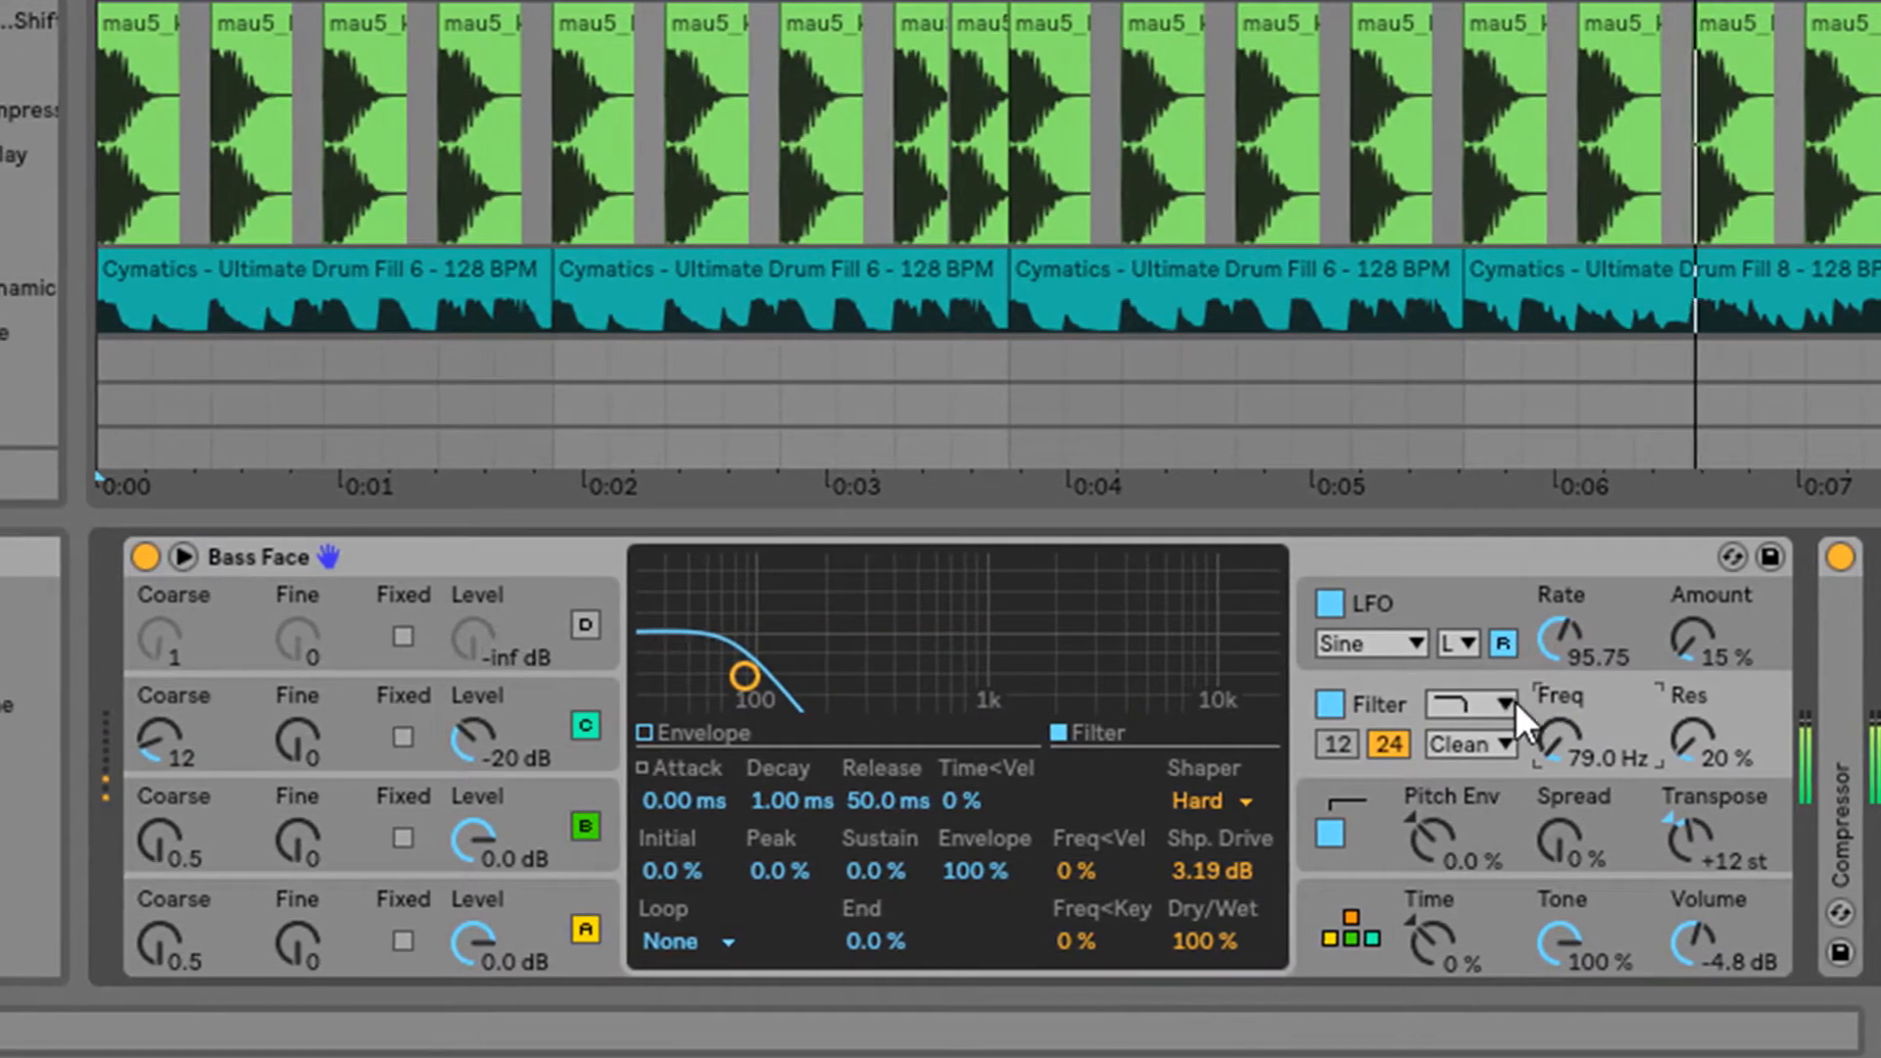
Switch the Bass Face filter to high-pass and sweep its frequency, ending at about 1.45 kHz with 23% resonance
left_click(1497, 703)
left_click(1448, 770)
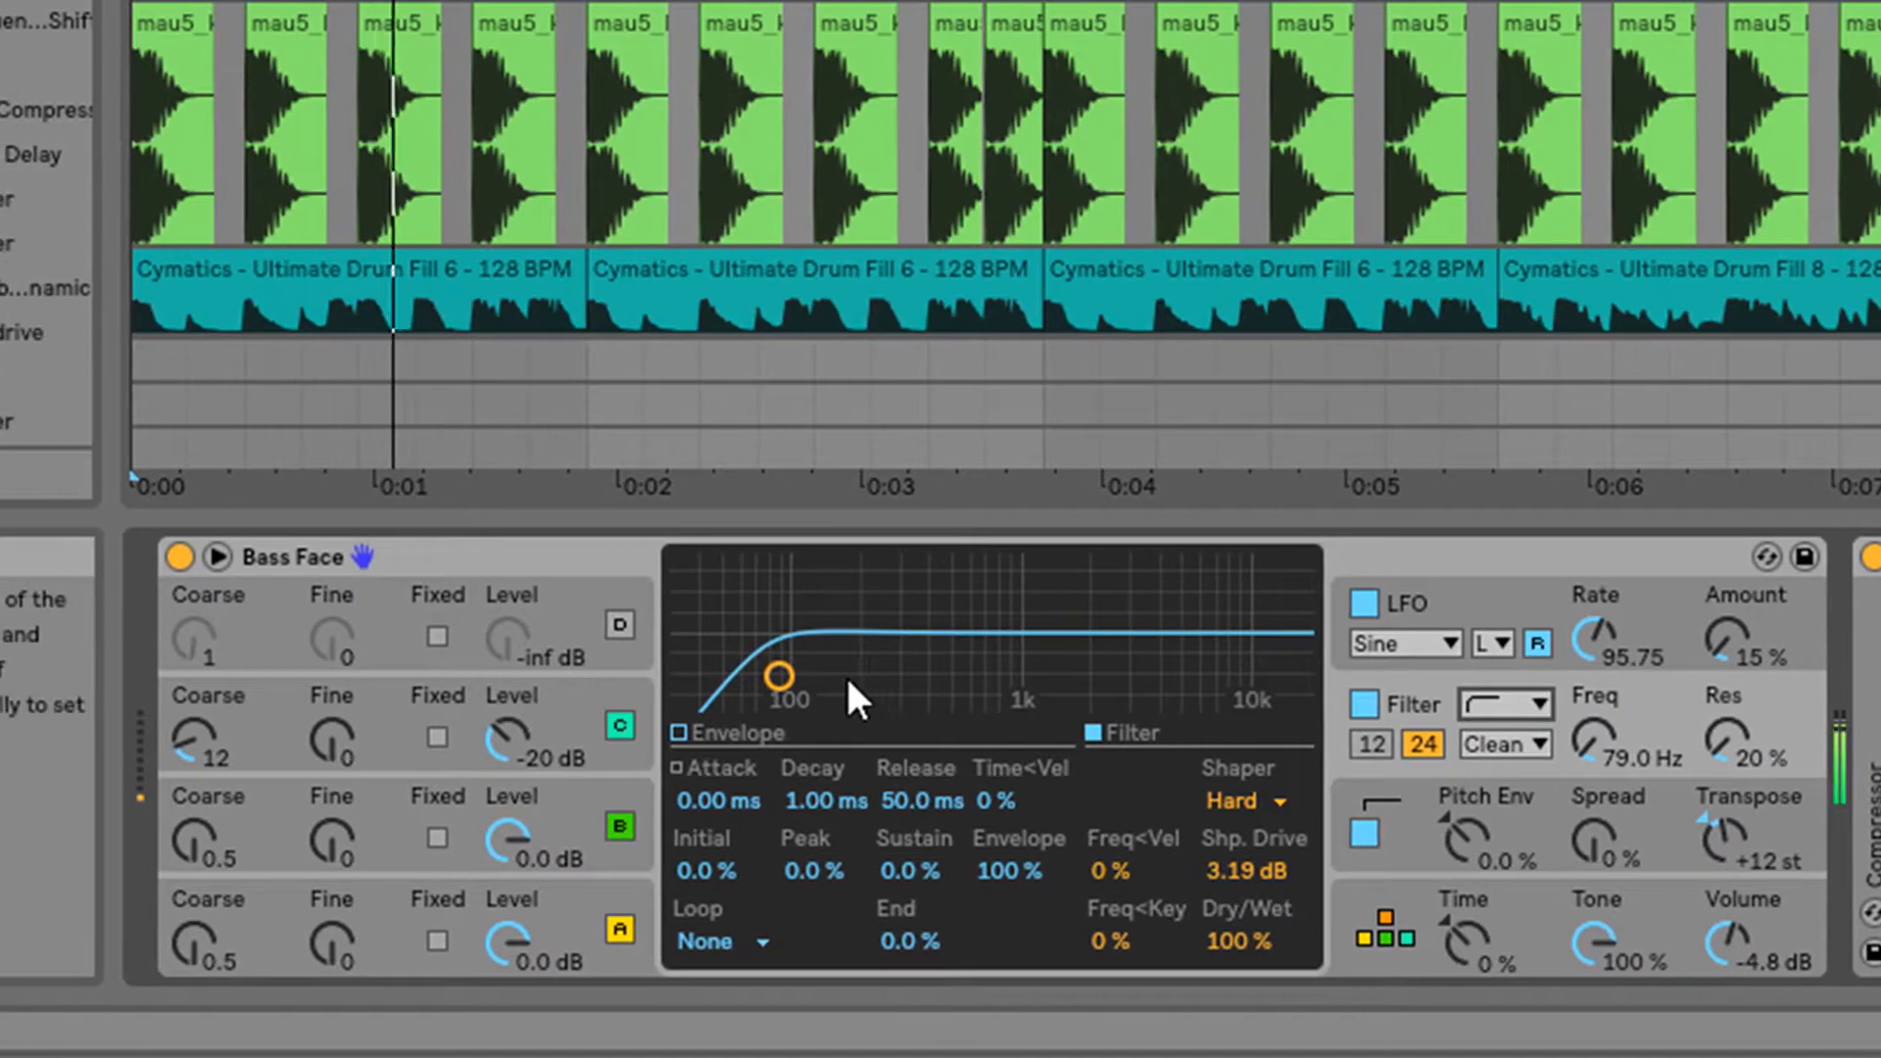
left_click_drag(772, 674, 1186, 675)
left_click_drag(1632, 733, 1479, 733)
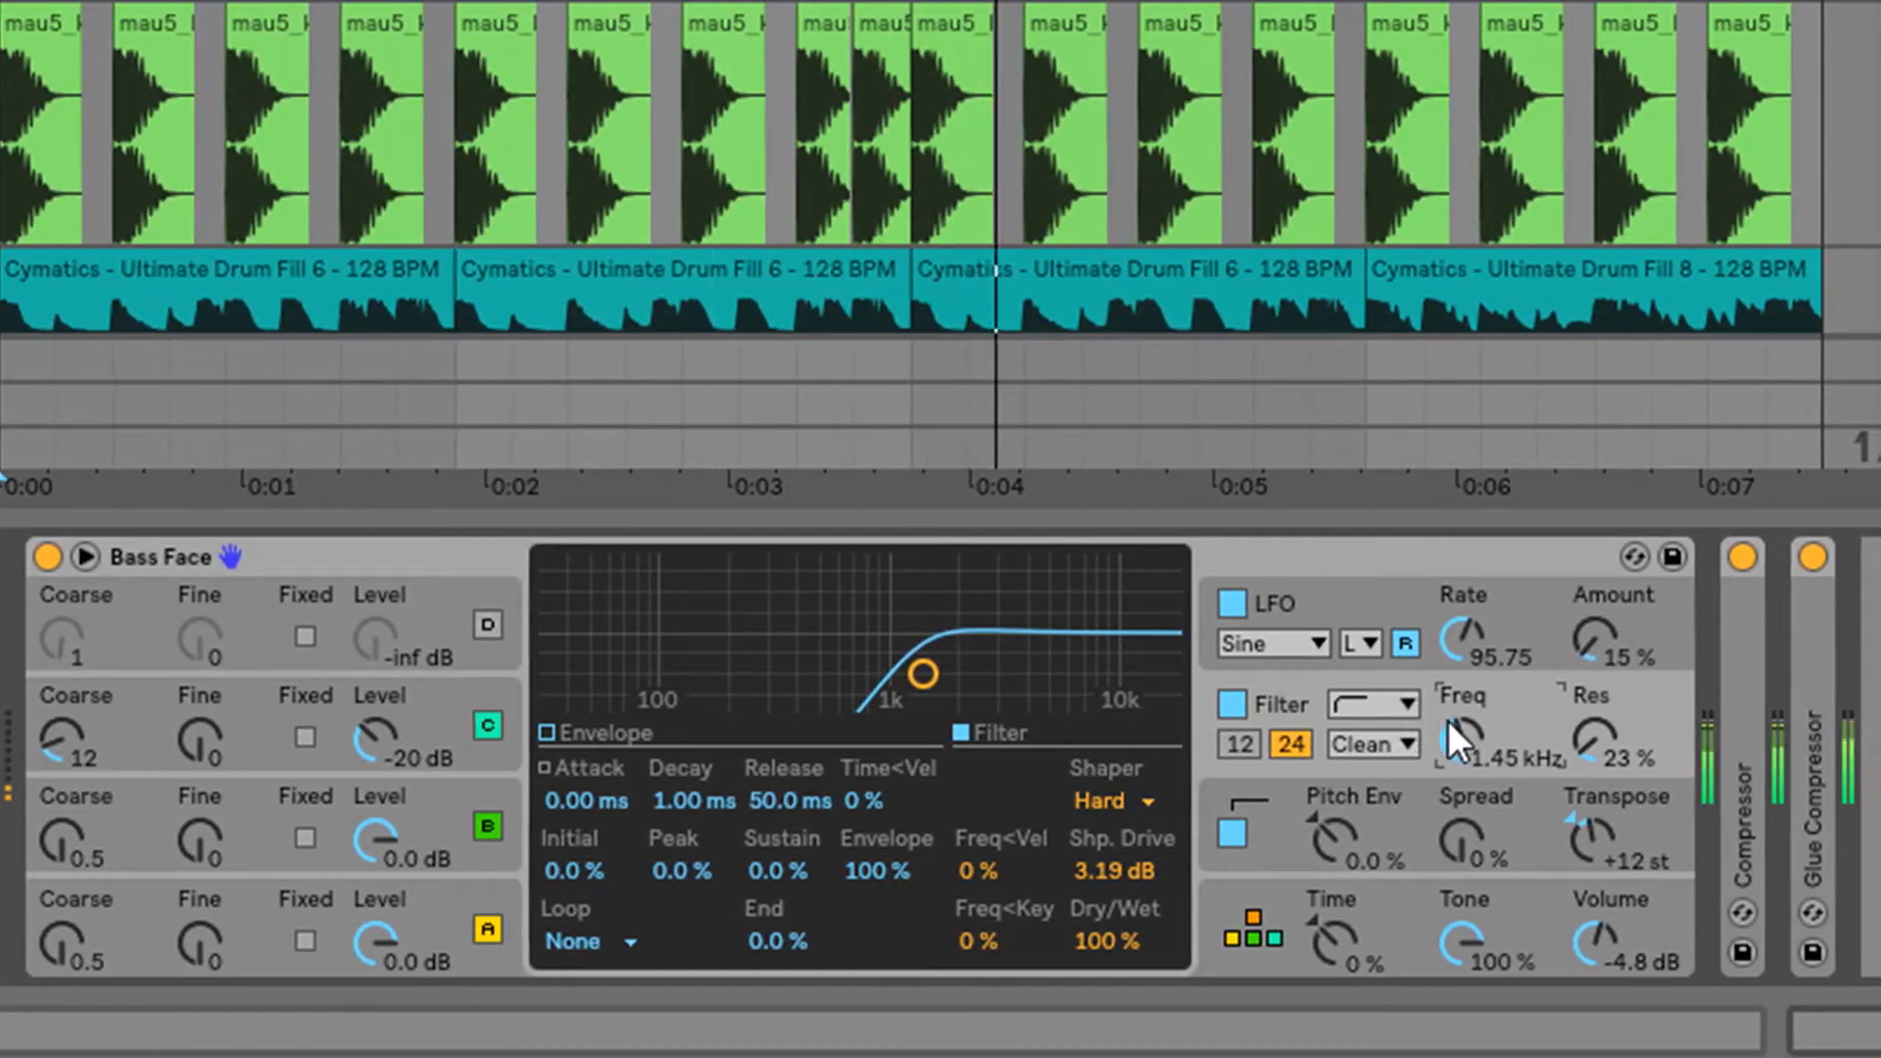
Switch the Bass Face filter to band-pass and sweep its frequency, ending at about 146 Hz
left_click(1412, 703)
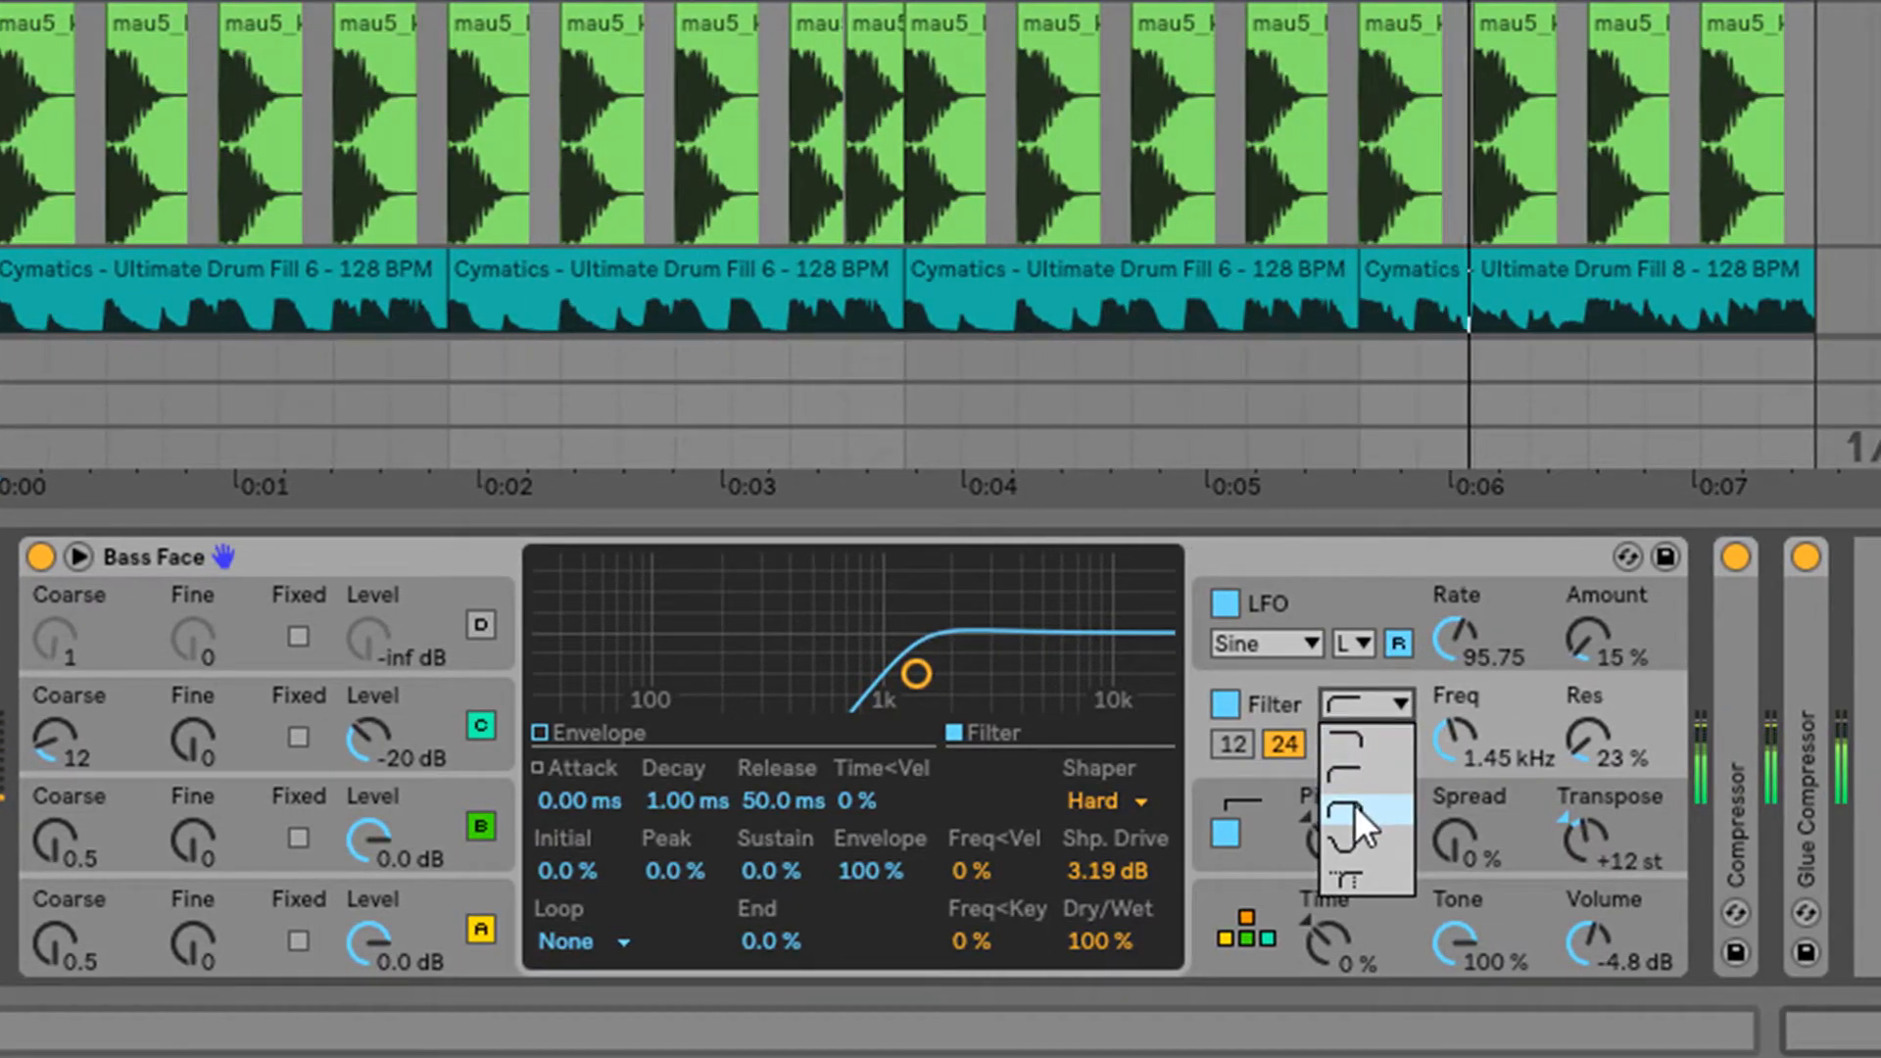
left_click(1354, 813)
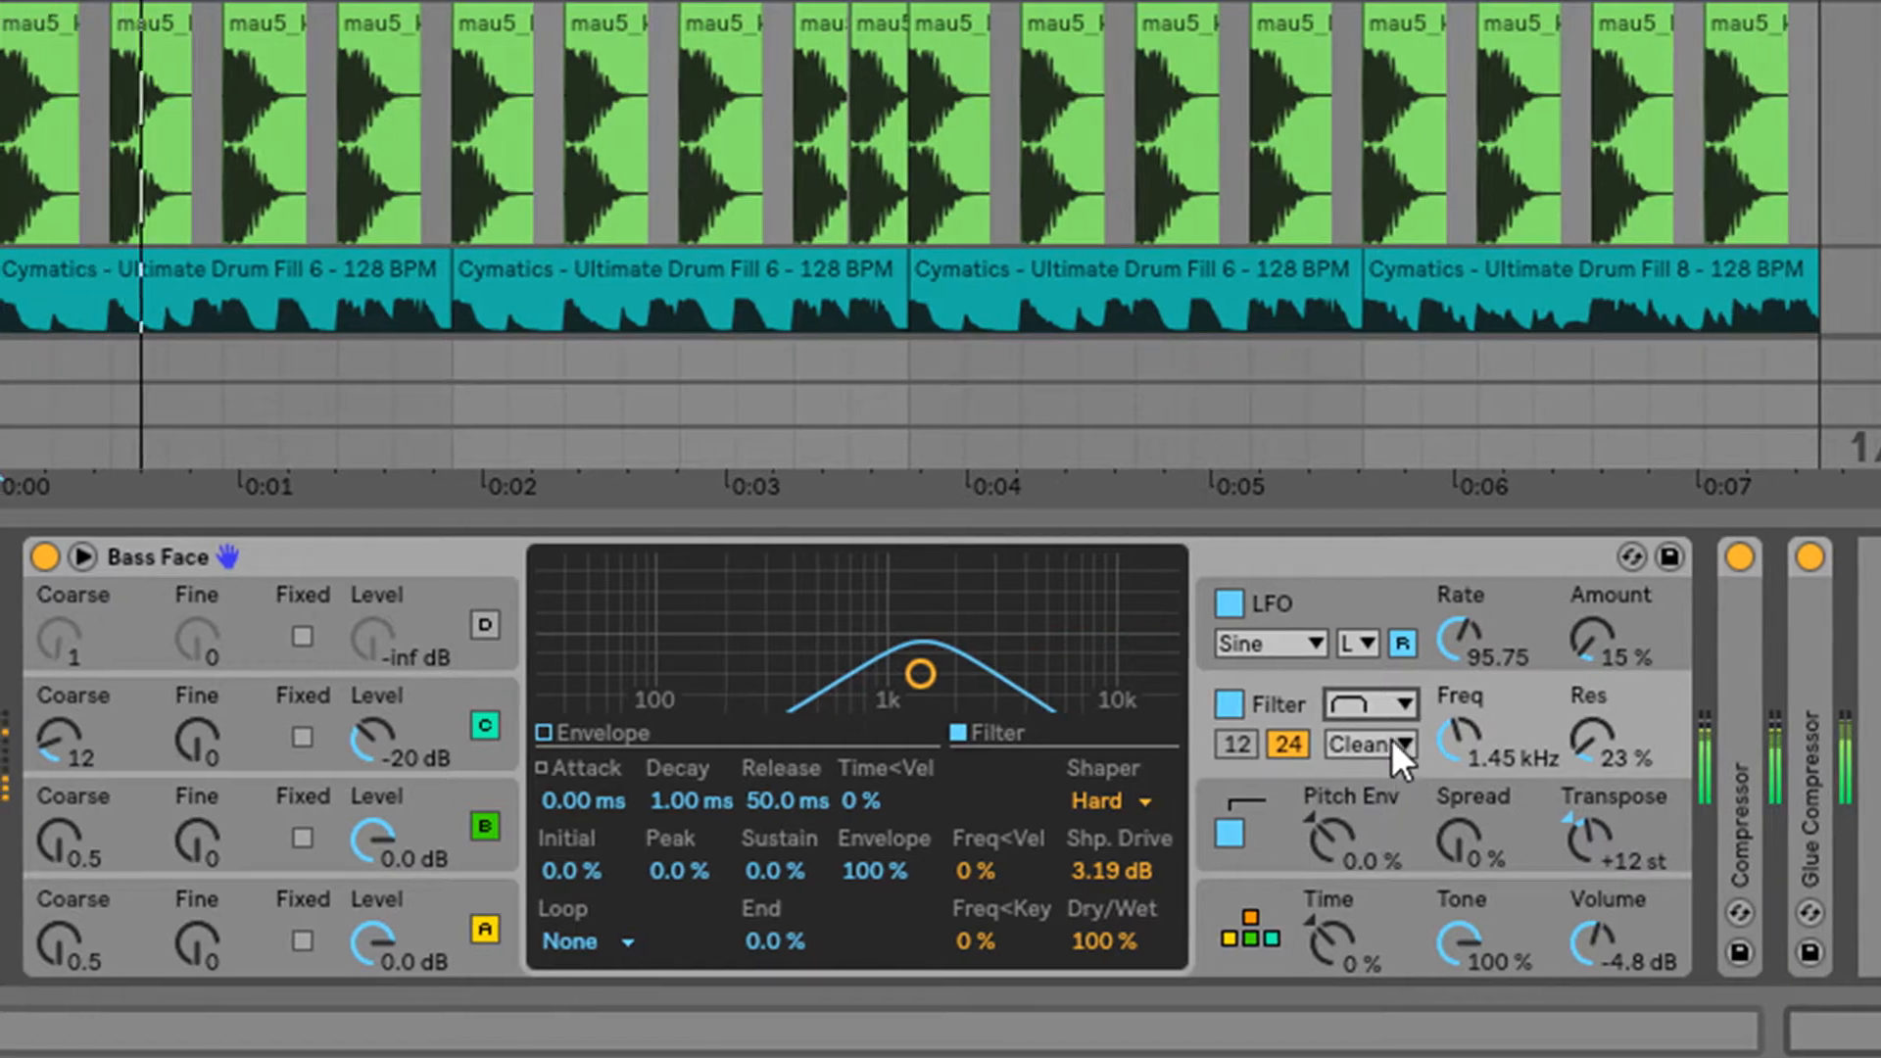
left_click_drag(1476, 741, 1584, 741)
Switch the Bass Face filter to notch and sweep its frequency, ending at about 842 Hz with 0% resonance
left_click(1520, 703)
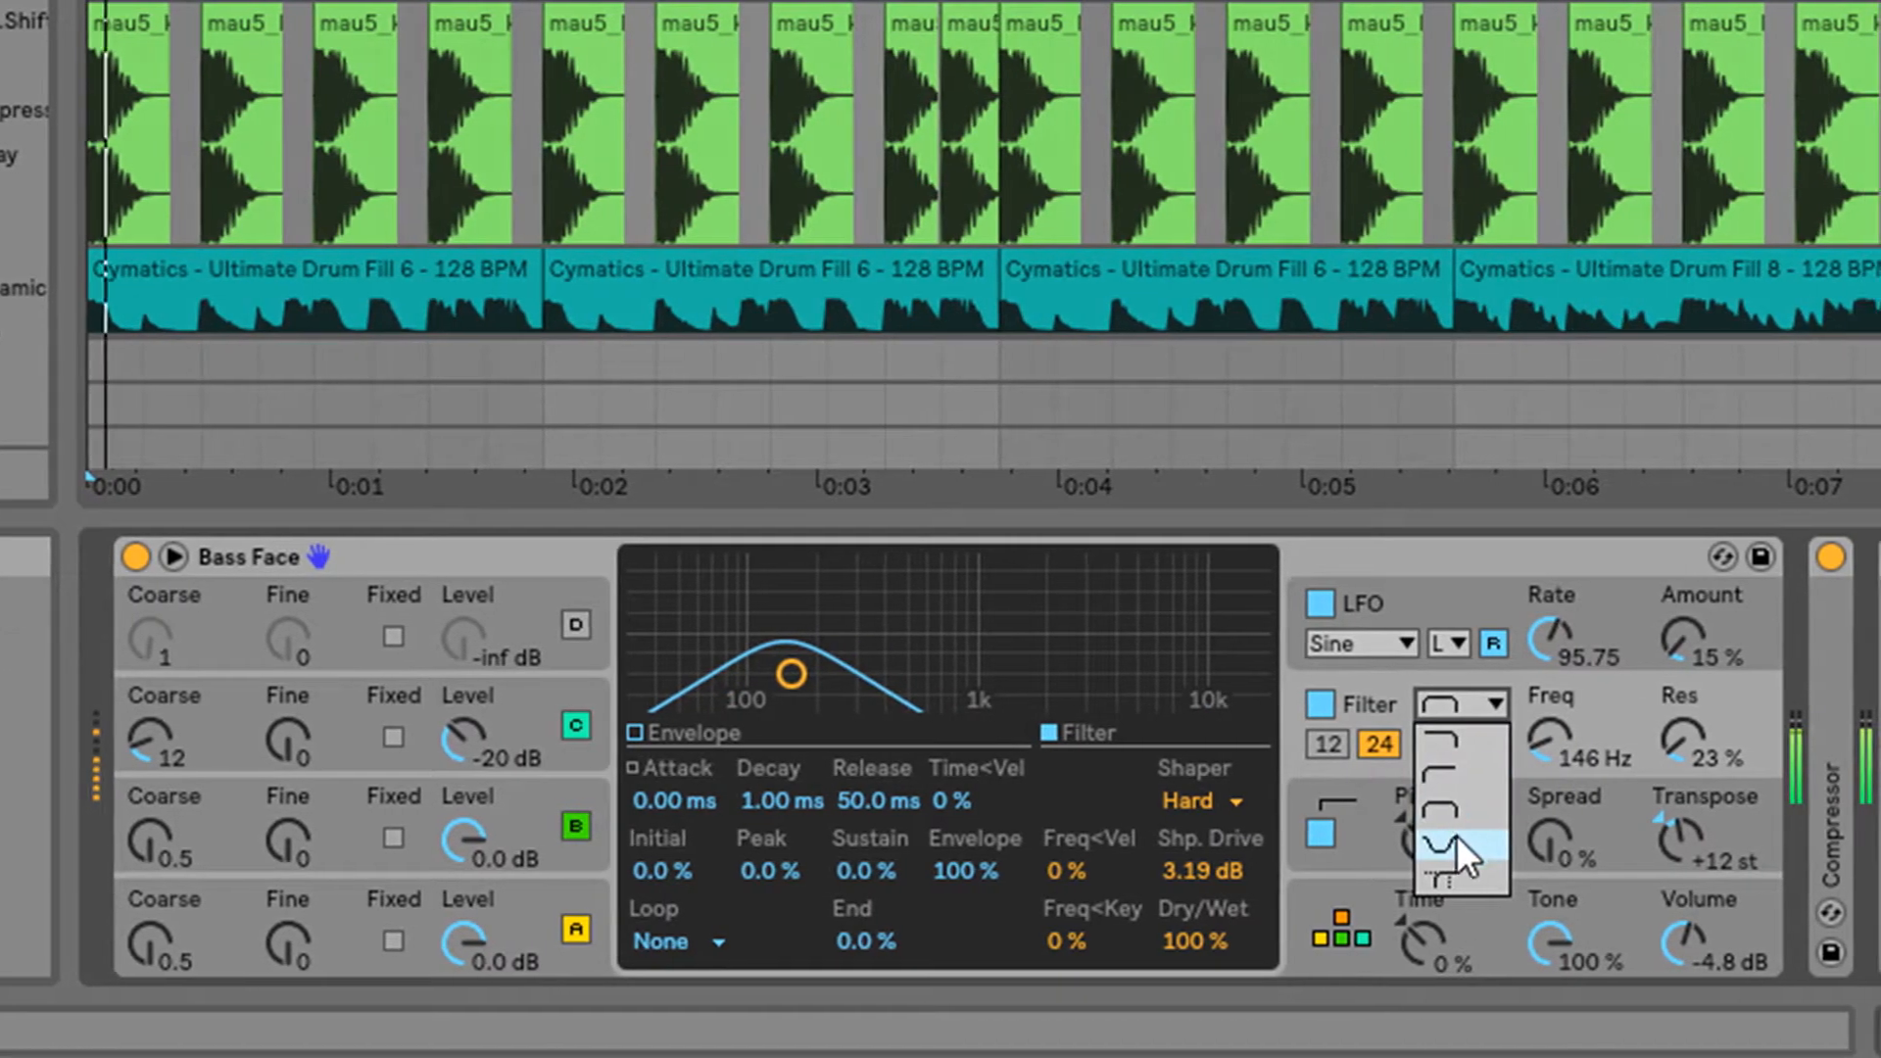
left_click(1456, 842)
left_click_drag(789, 676, 909, 697)
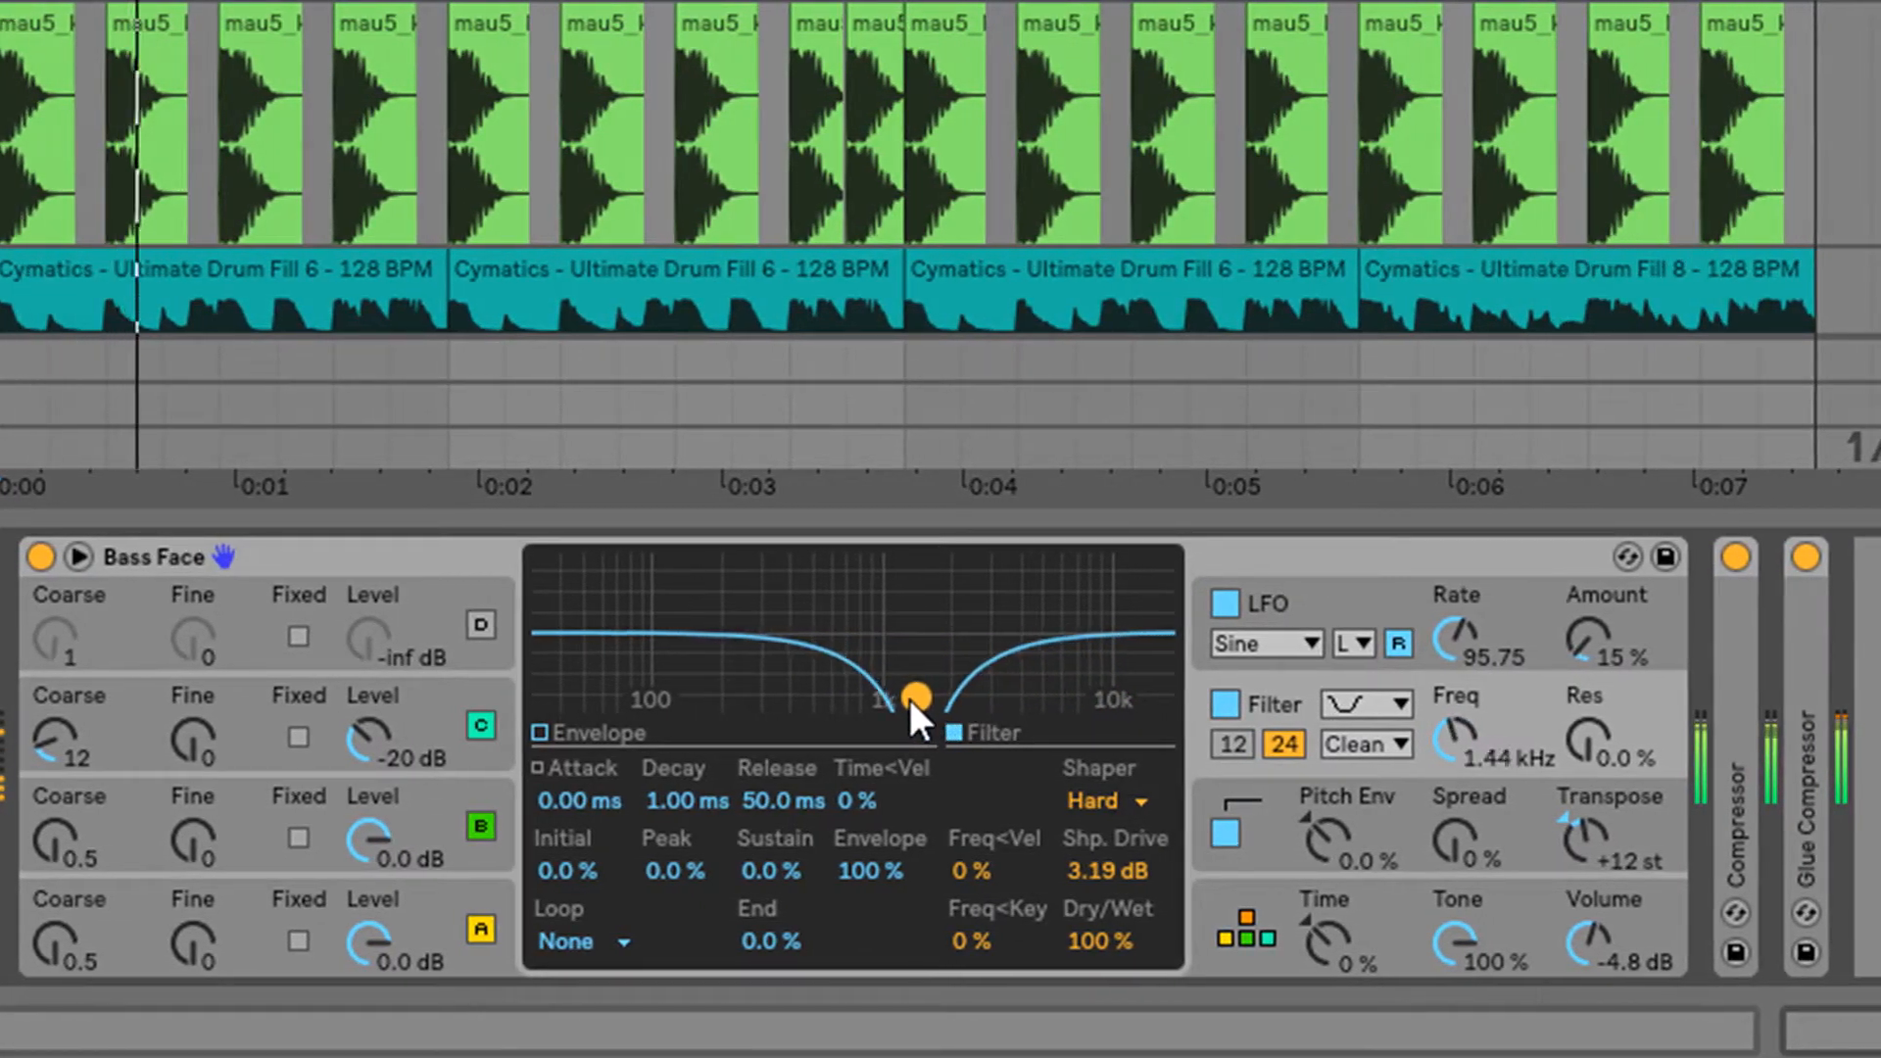
left_click_drag(727, 701, 921, 674)
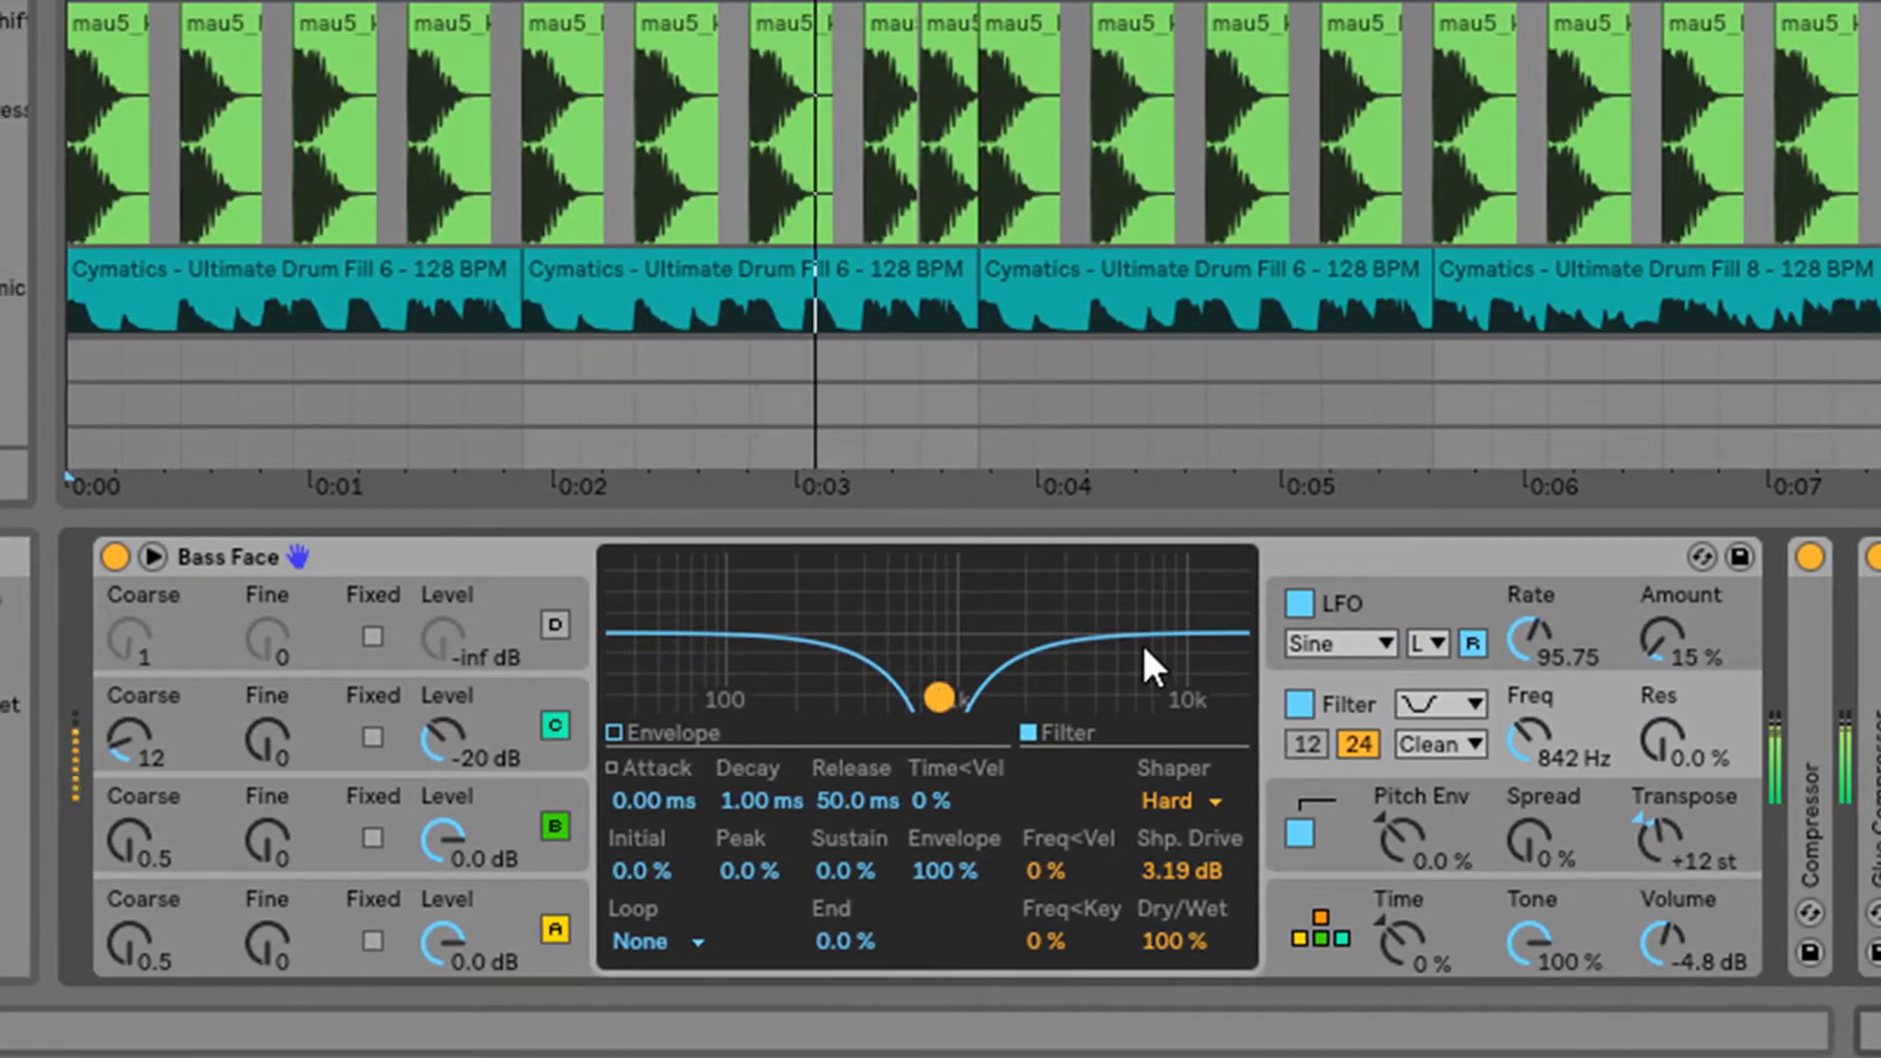
Switch the Bass Face filter to low-pass and set it to about 184 Hz with 9.1% resonance
left_click(1432, 705)
left_click(1425, 749)
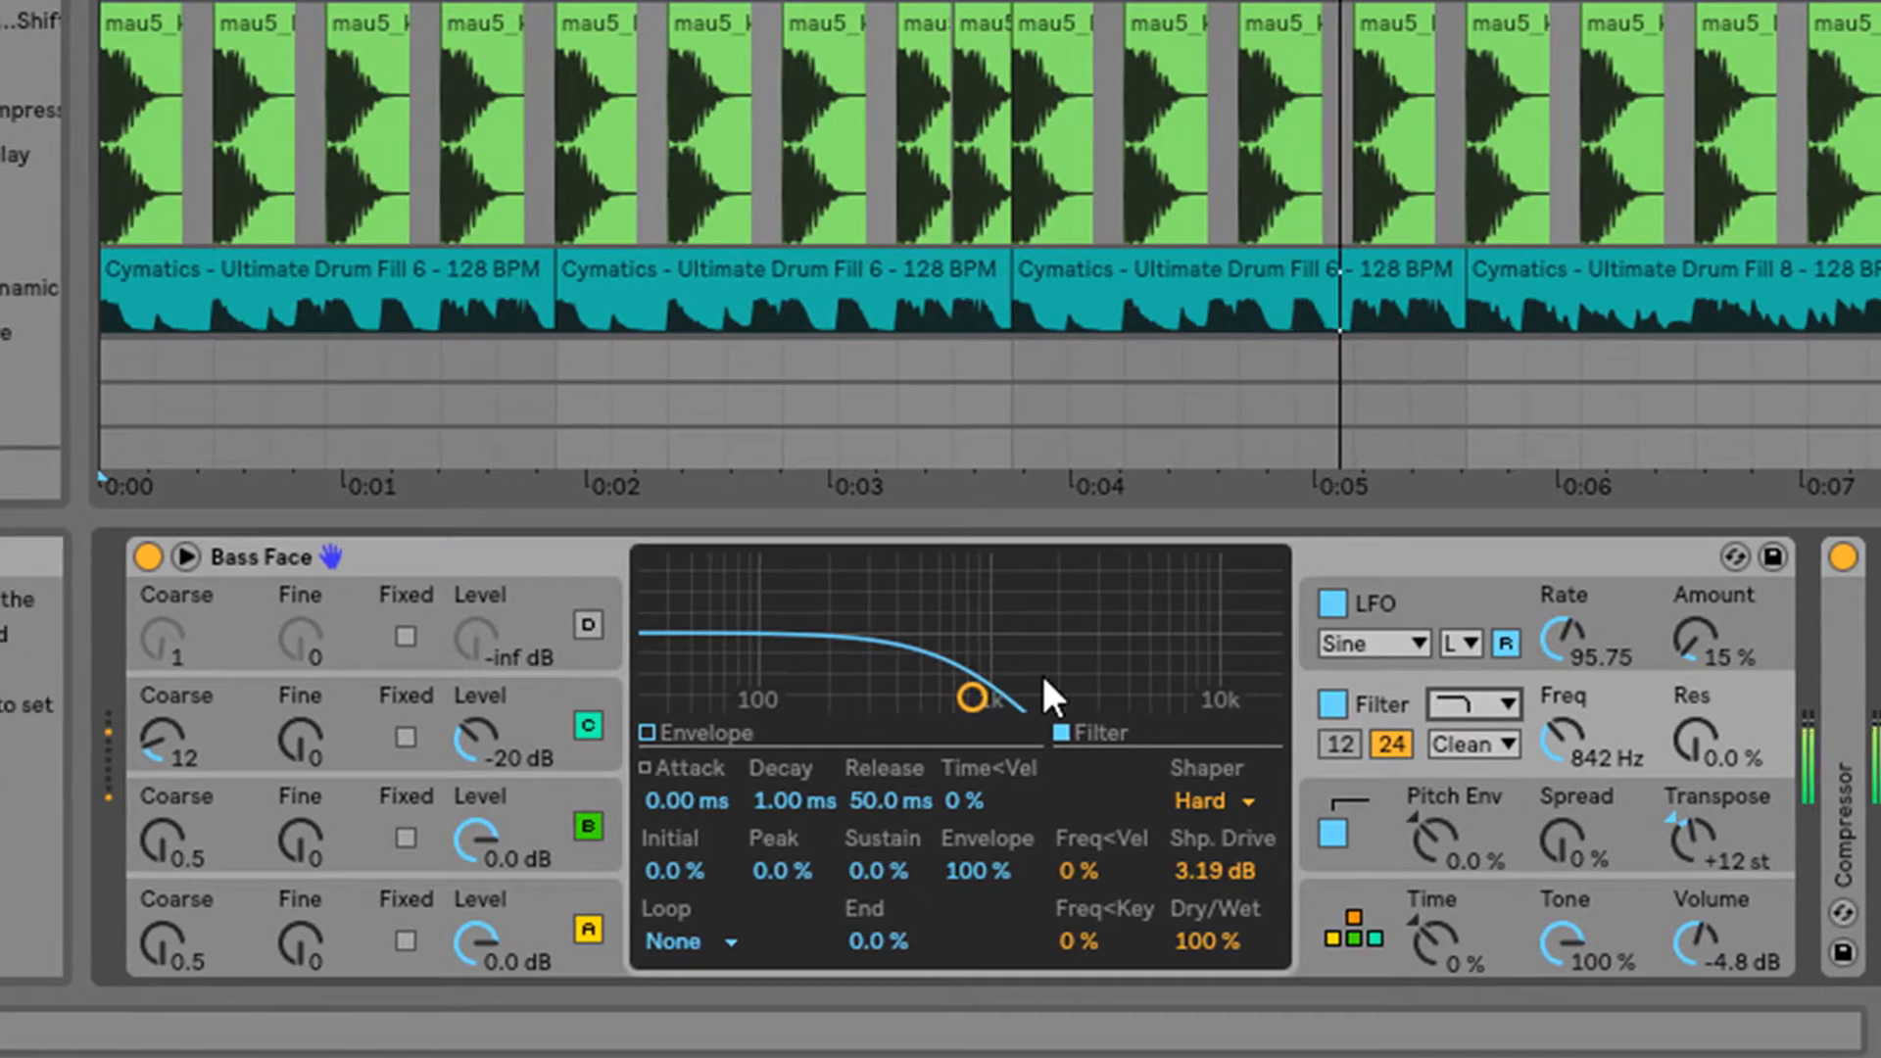
left_click_drag(964, 697, 819, 687)
Try the filter's 12 dB slope, return to 24 dB, and set the filter to about 175 Hz with 61% resonance
left_click(1366, 743)
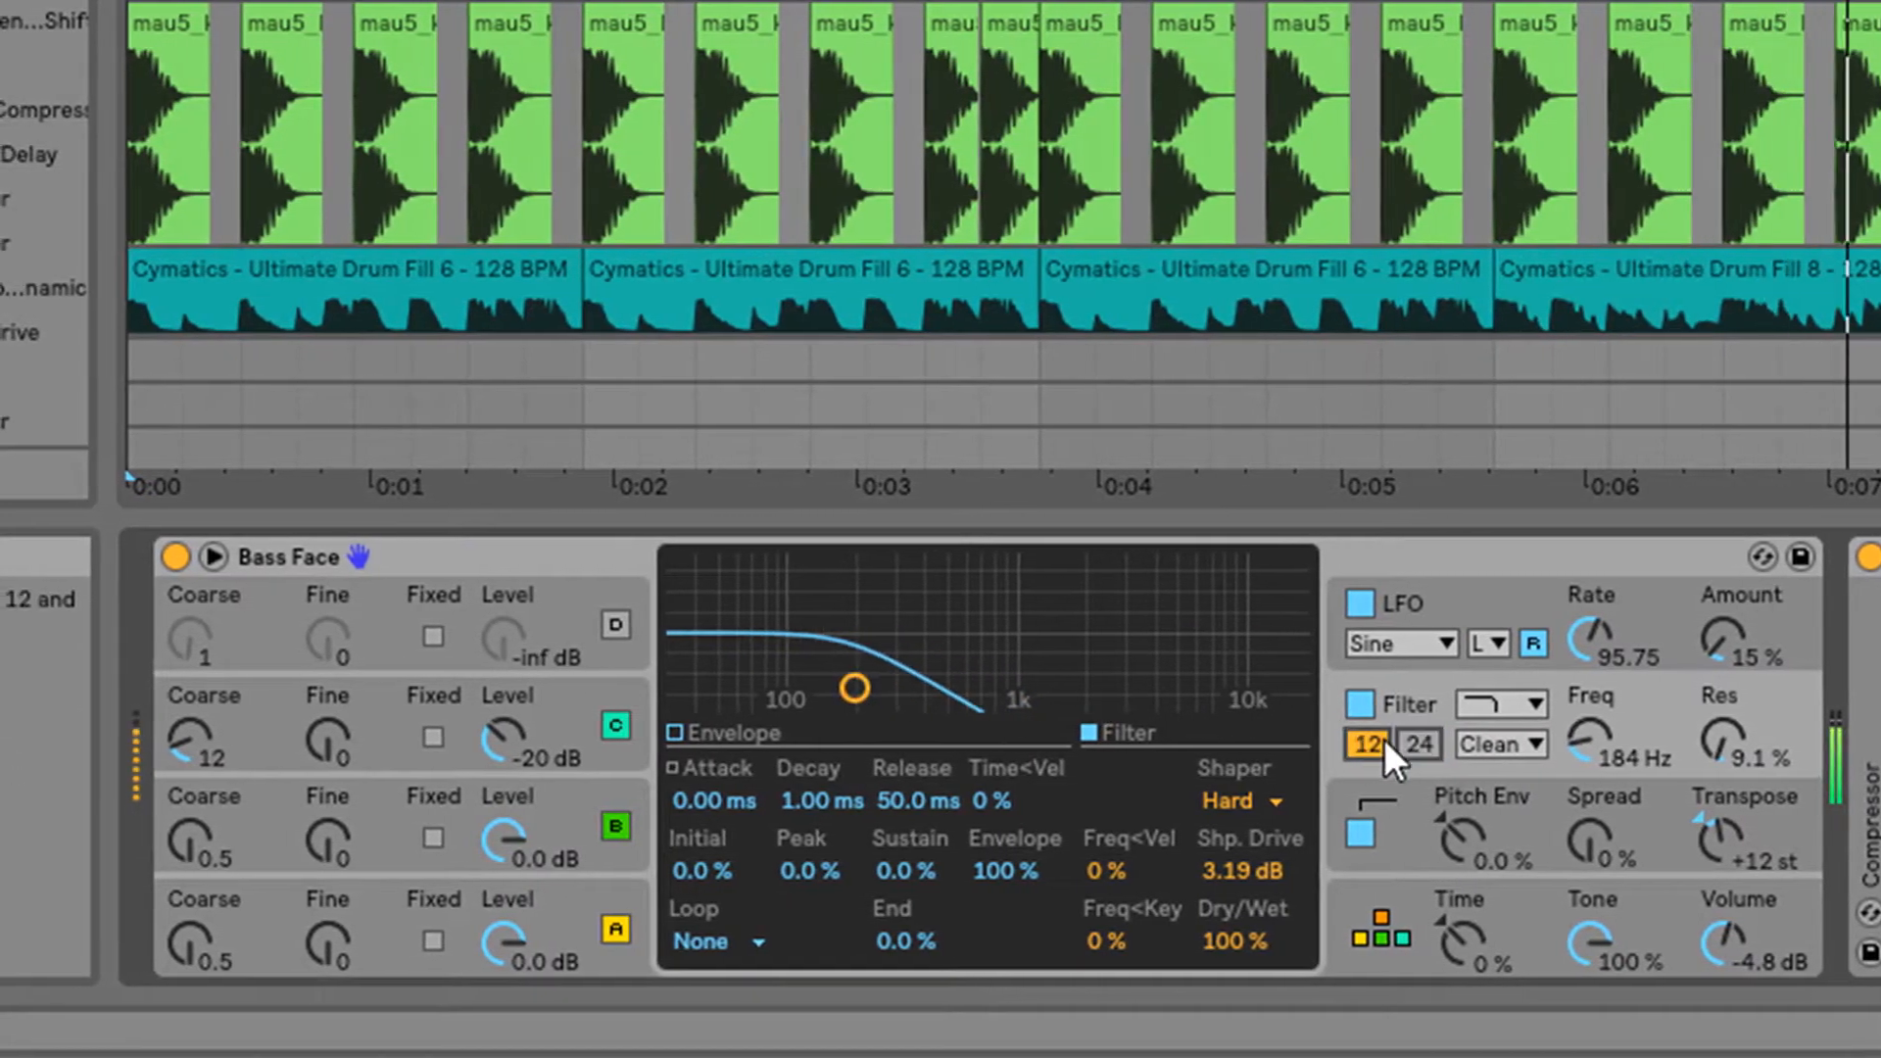
left_click(1424, 752)
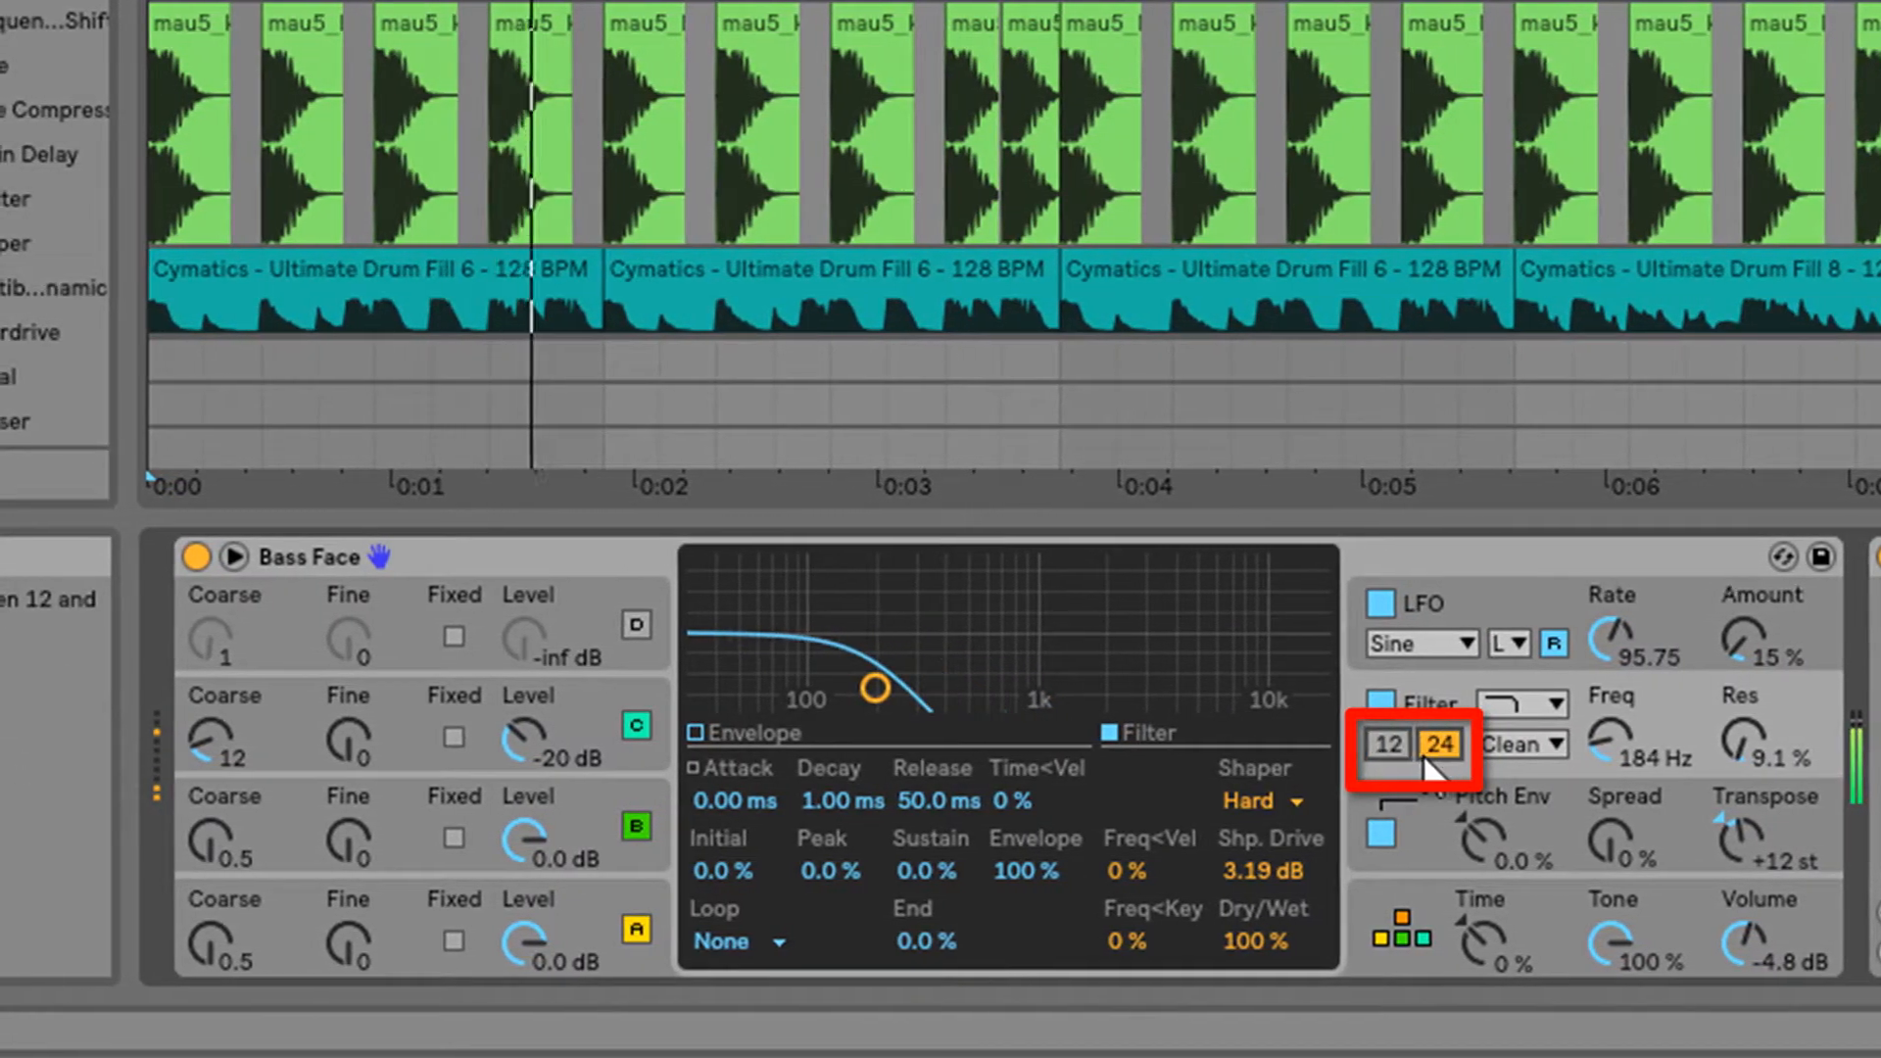
left_click_drag(871, 688, 878, 622)
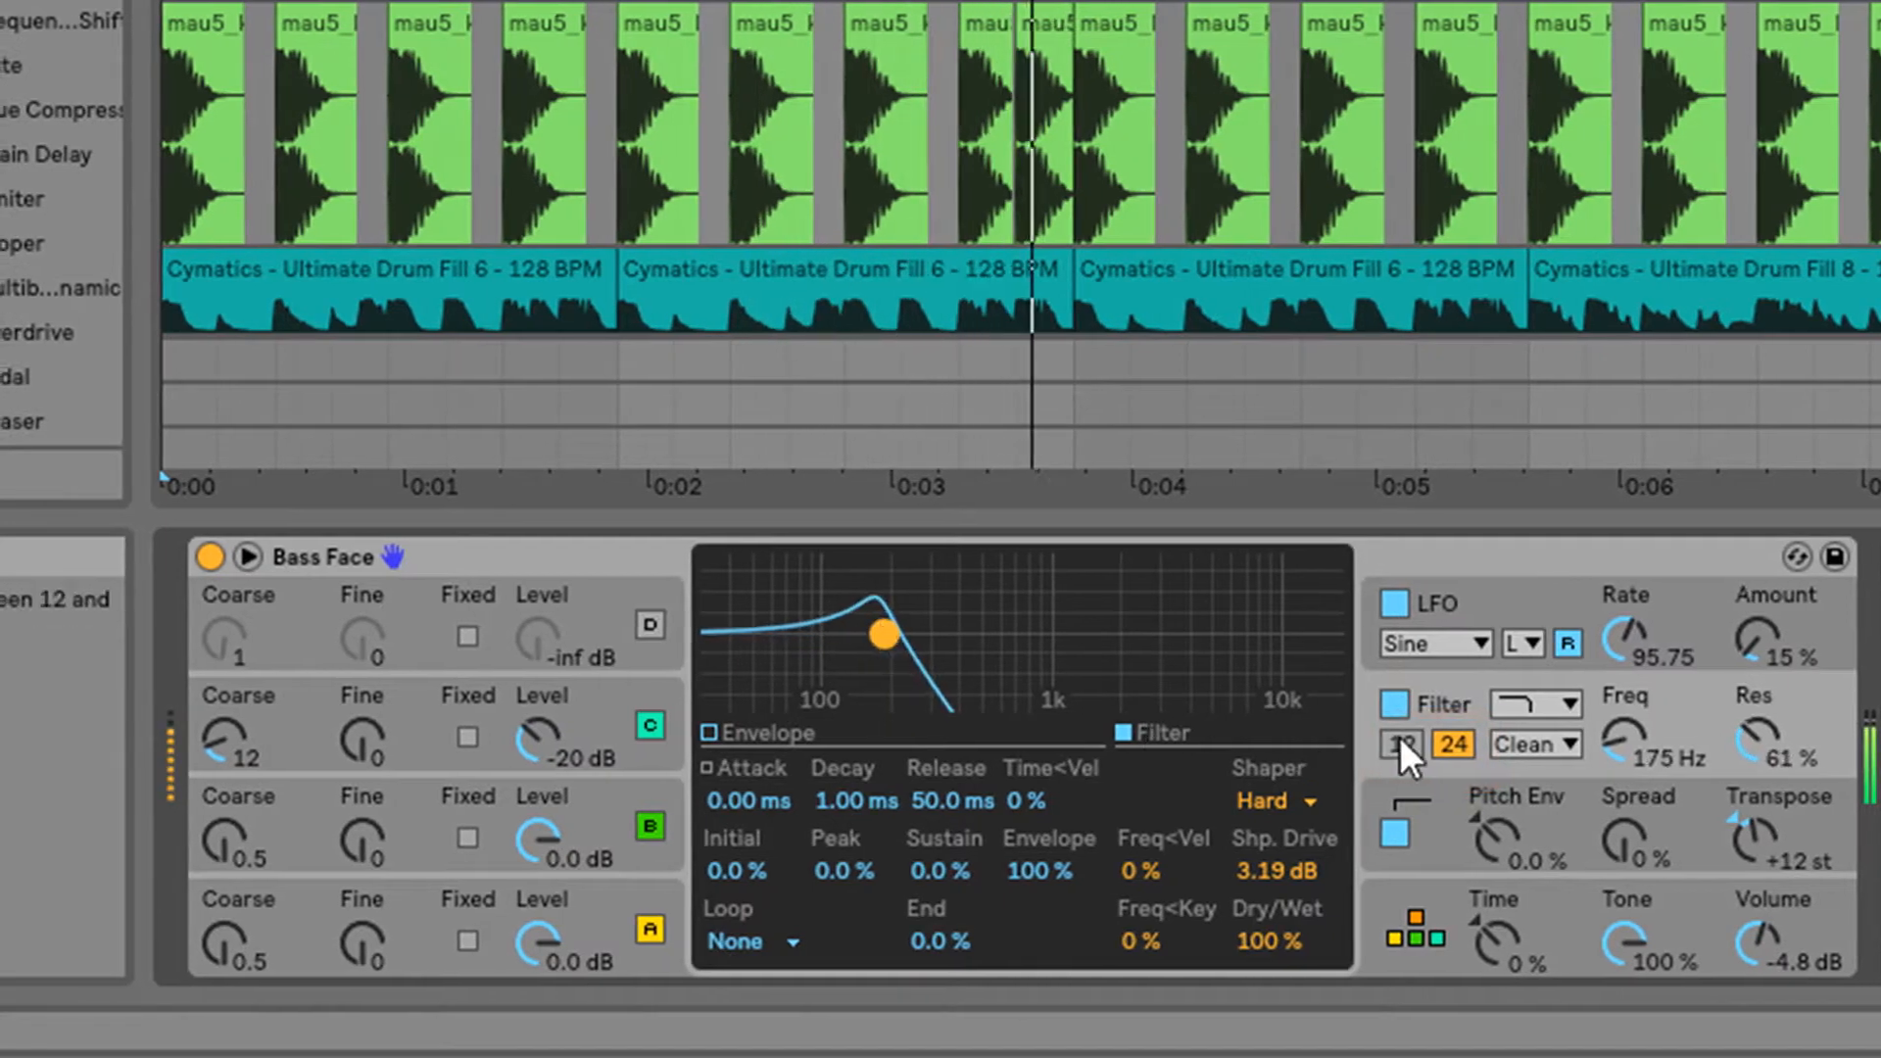
Compare the 12 and 24 dB slopes on the resonant low-pass filter, leaving it at 24 dB
left_click(1401, 741)
left_click(1450, 745)
left_click(1404, 746)
left_click(1458, 744)
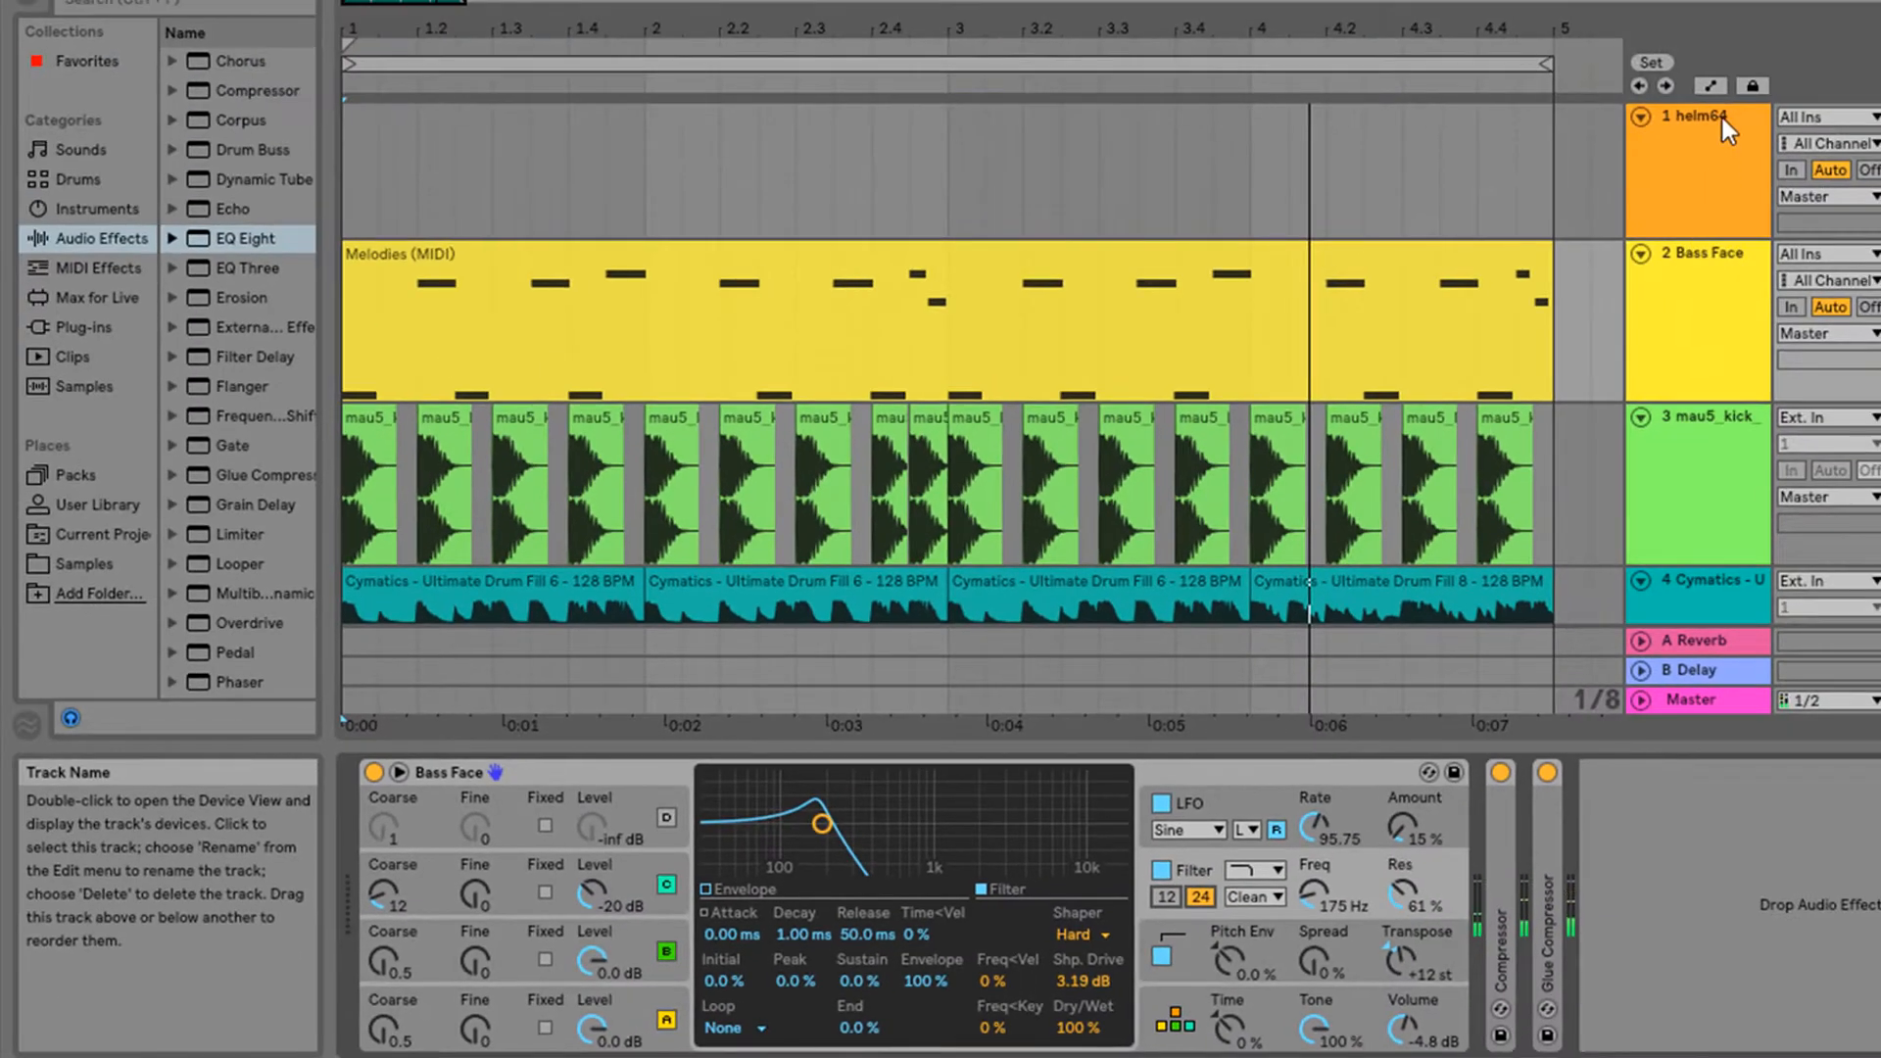
In the helm64 synth, set the filter style to the 12 dB slope and close the synth window
left_click(1723, 118)
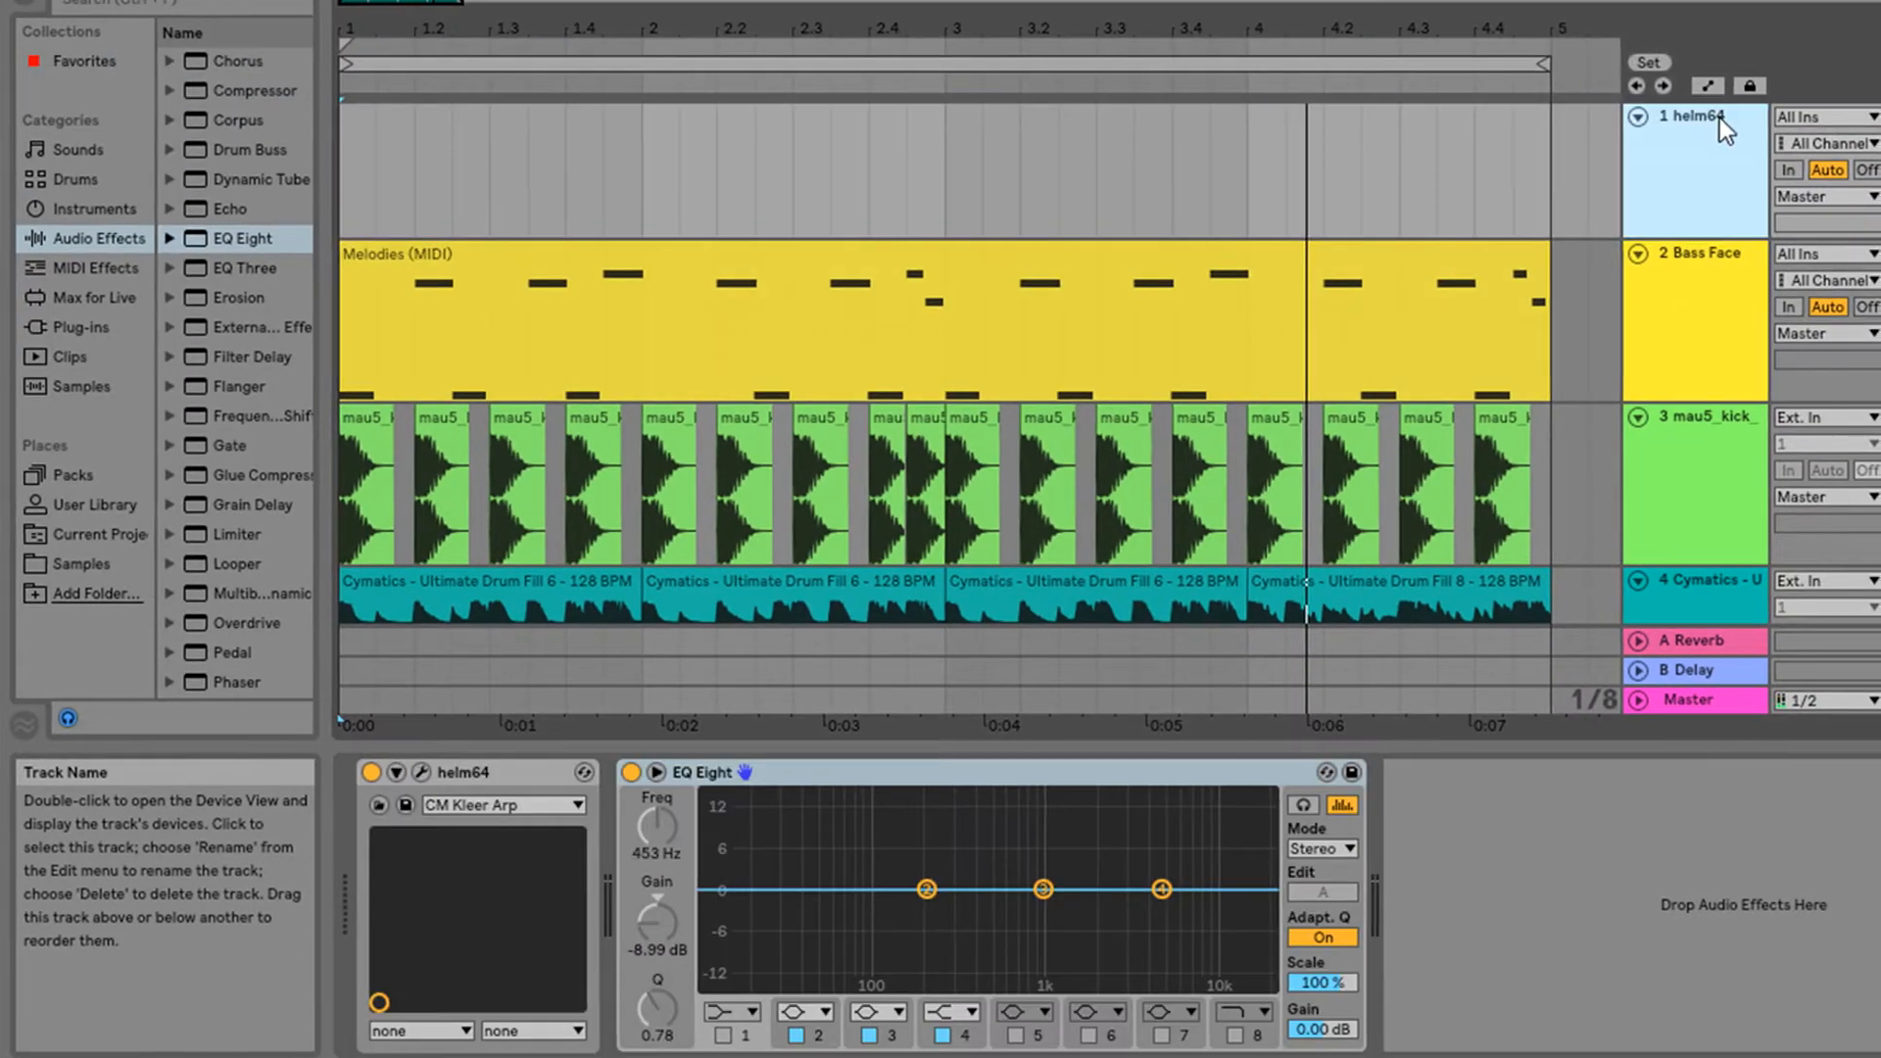
left_click(403, 772)
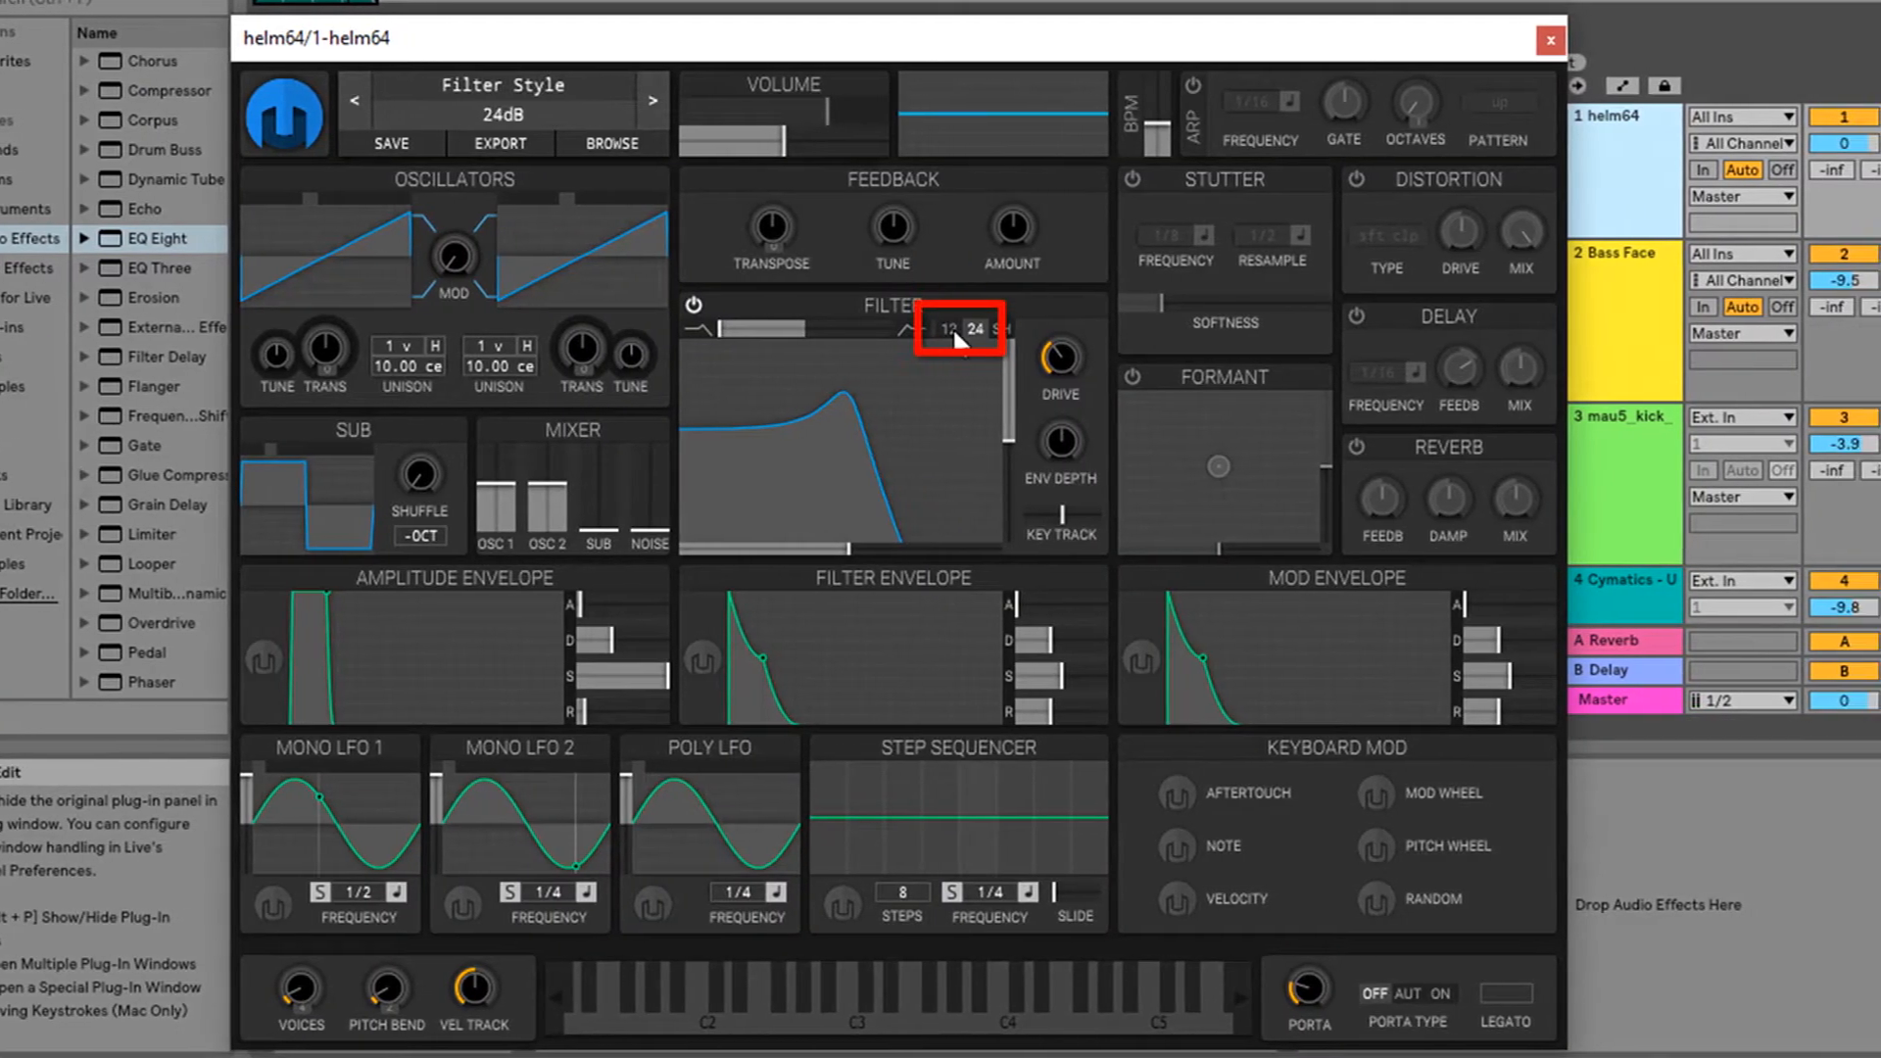
left_click(965, 329)
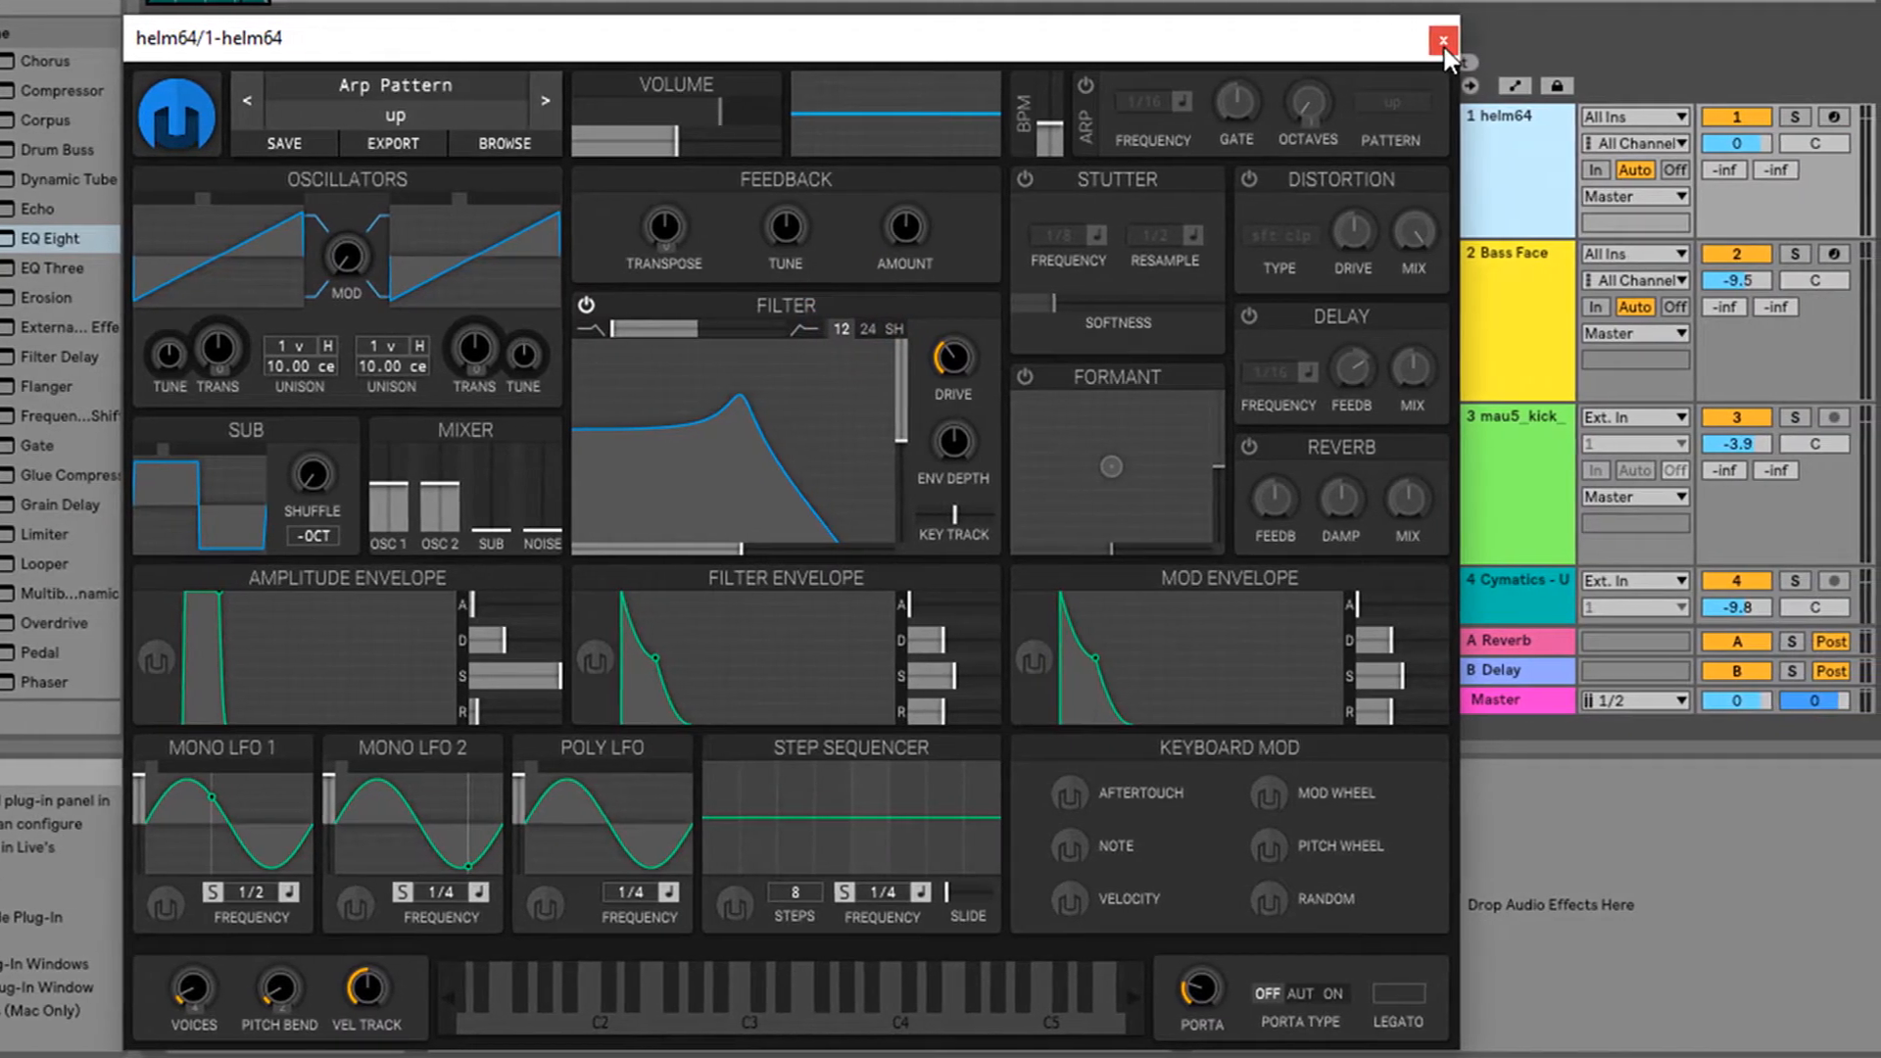
left_click(1449, 41)
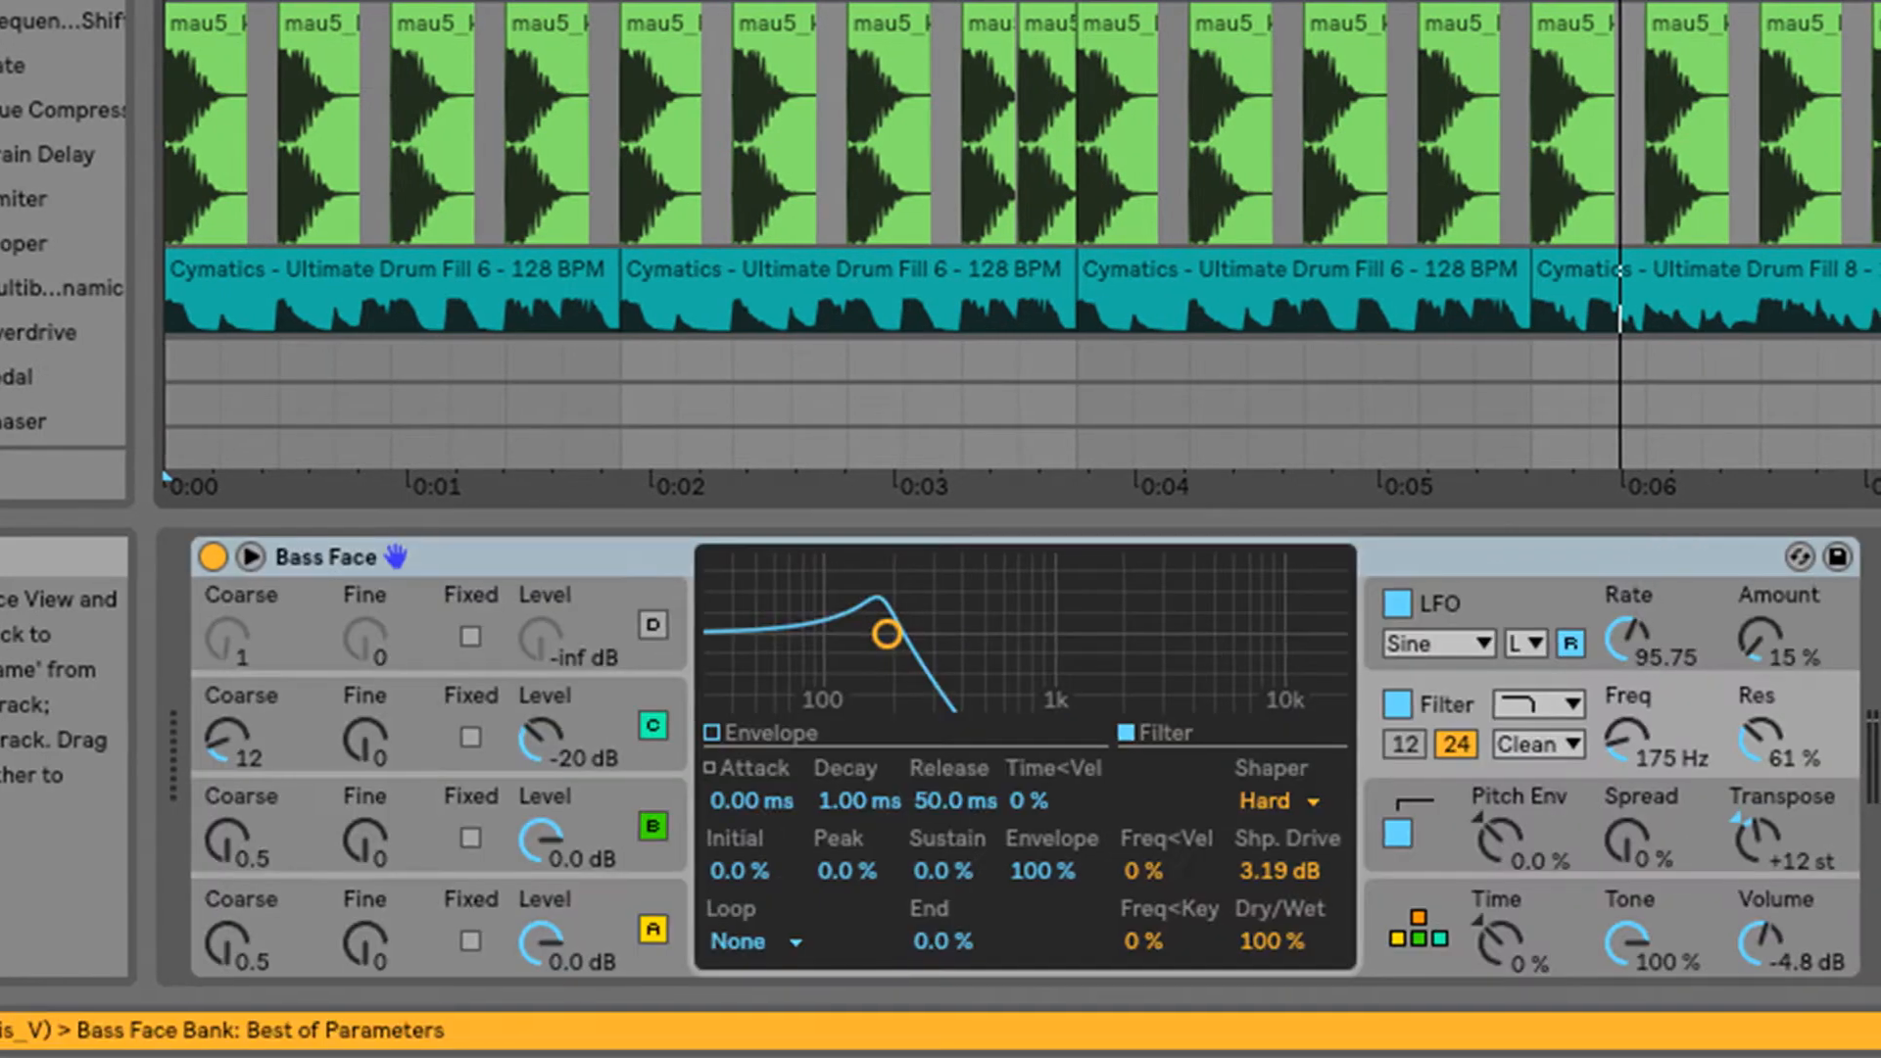
Sweep the Bass Face low-pass filter through about 1.48 kHz and 2.19 kHz with varying resonance, ending at about 348 Hz and 70% resonance
left_click_drag(881, 634, 1087, 665)
left_click_drag(1740, 741, 1740, 731)
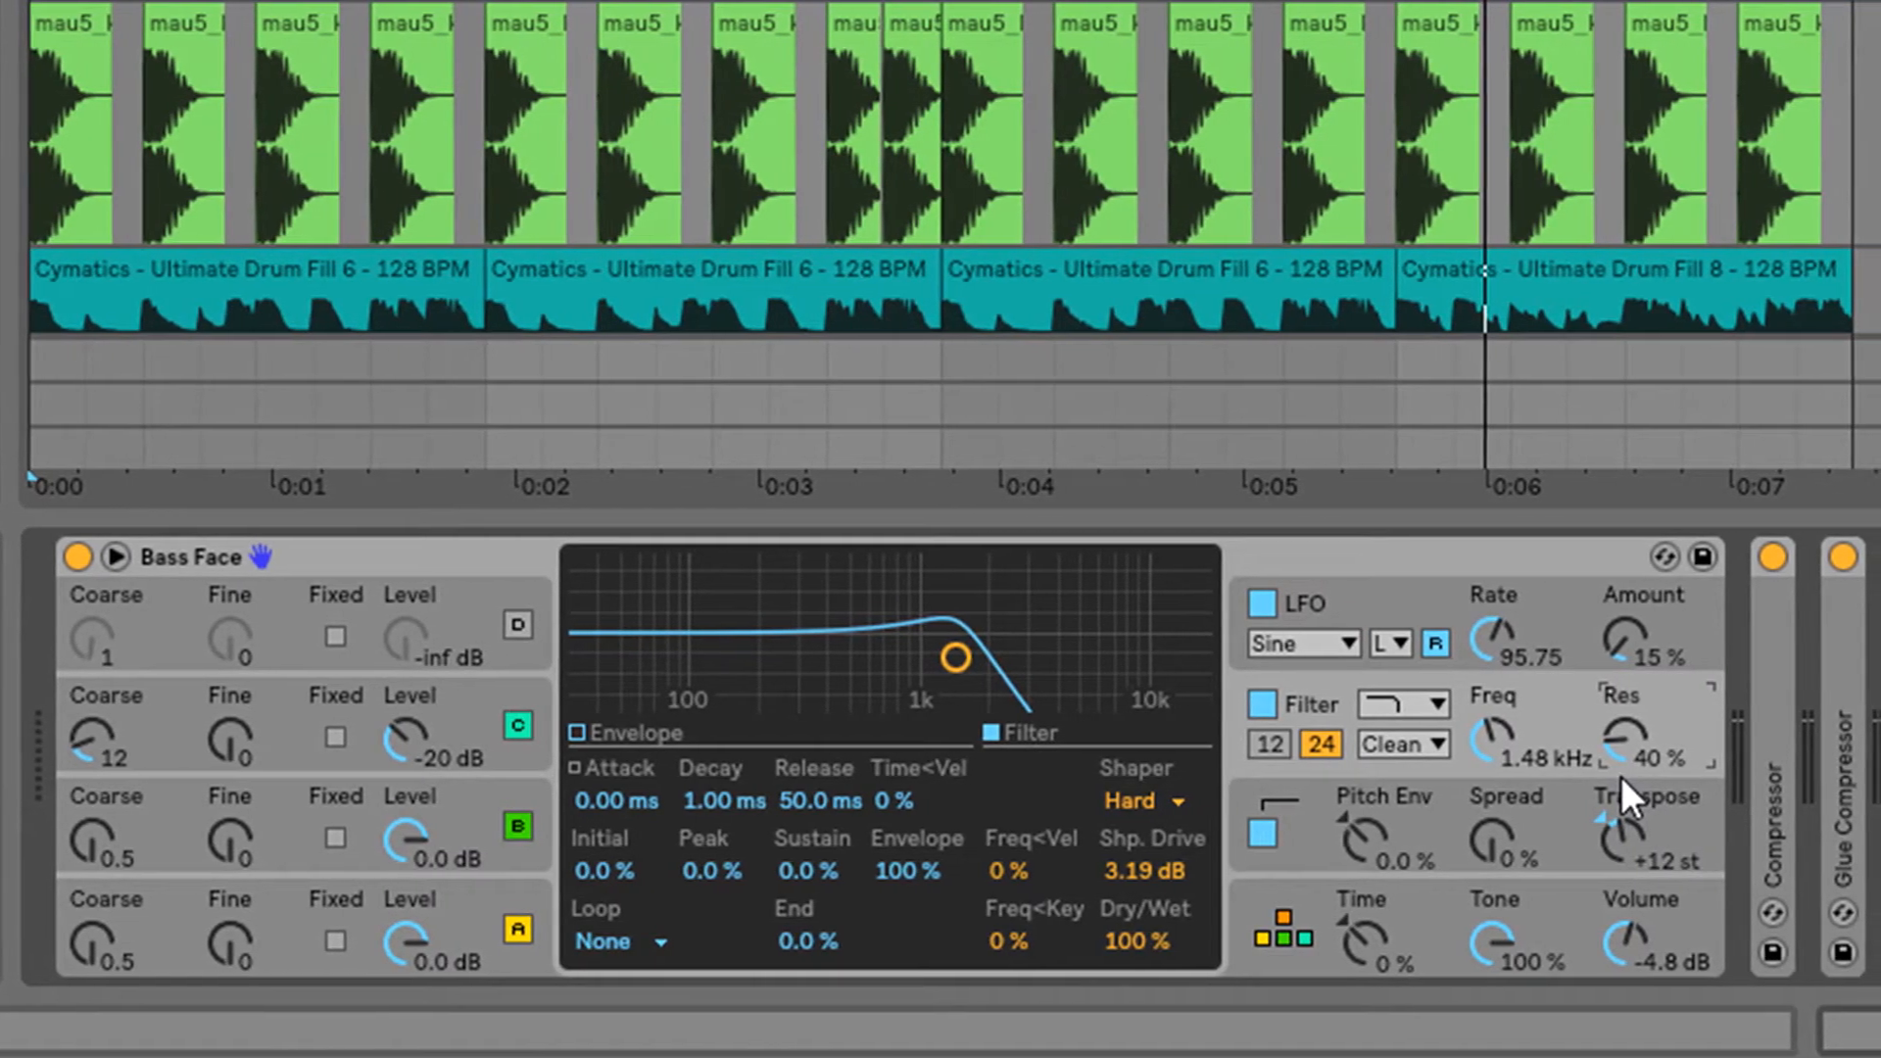
left_click_drag(1603, 741, 1581, 738)
left_click_drag(918, 600, 941, 611)
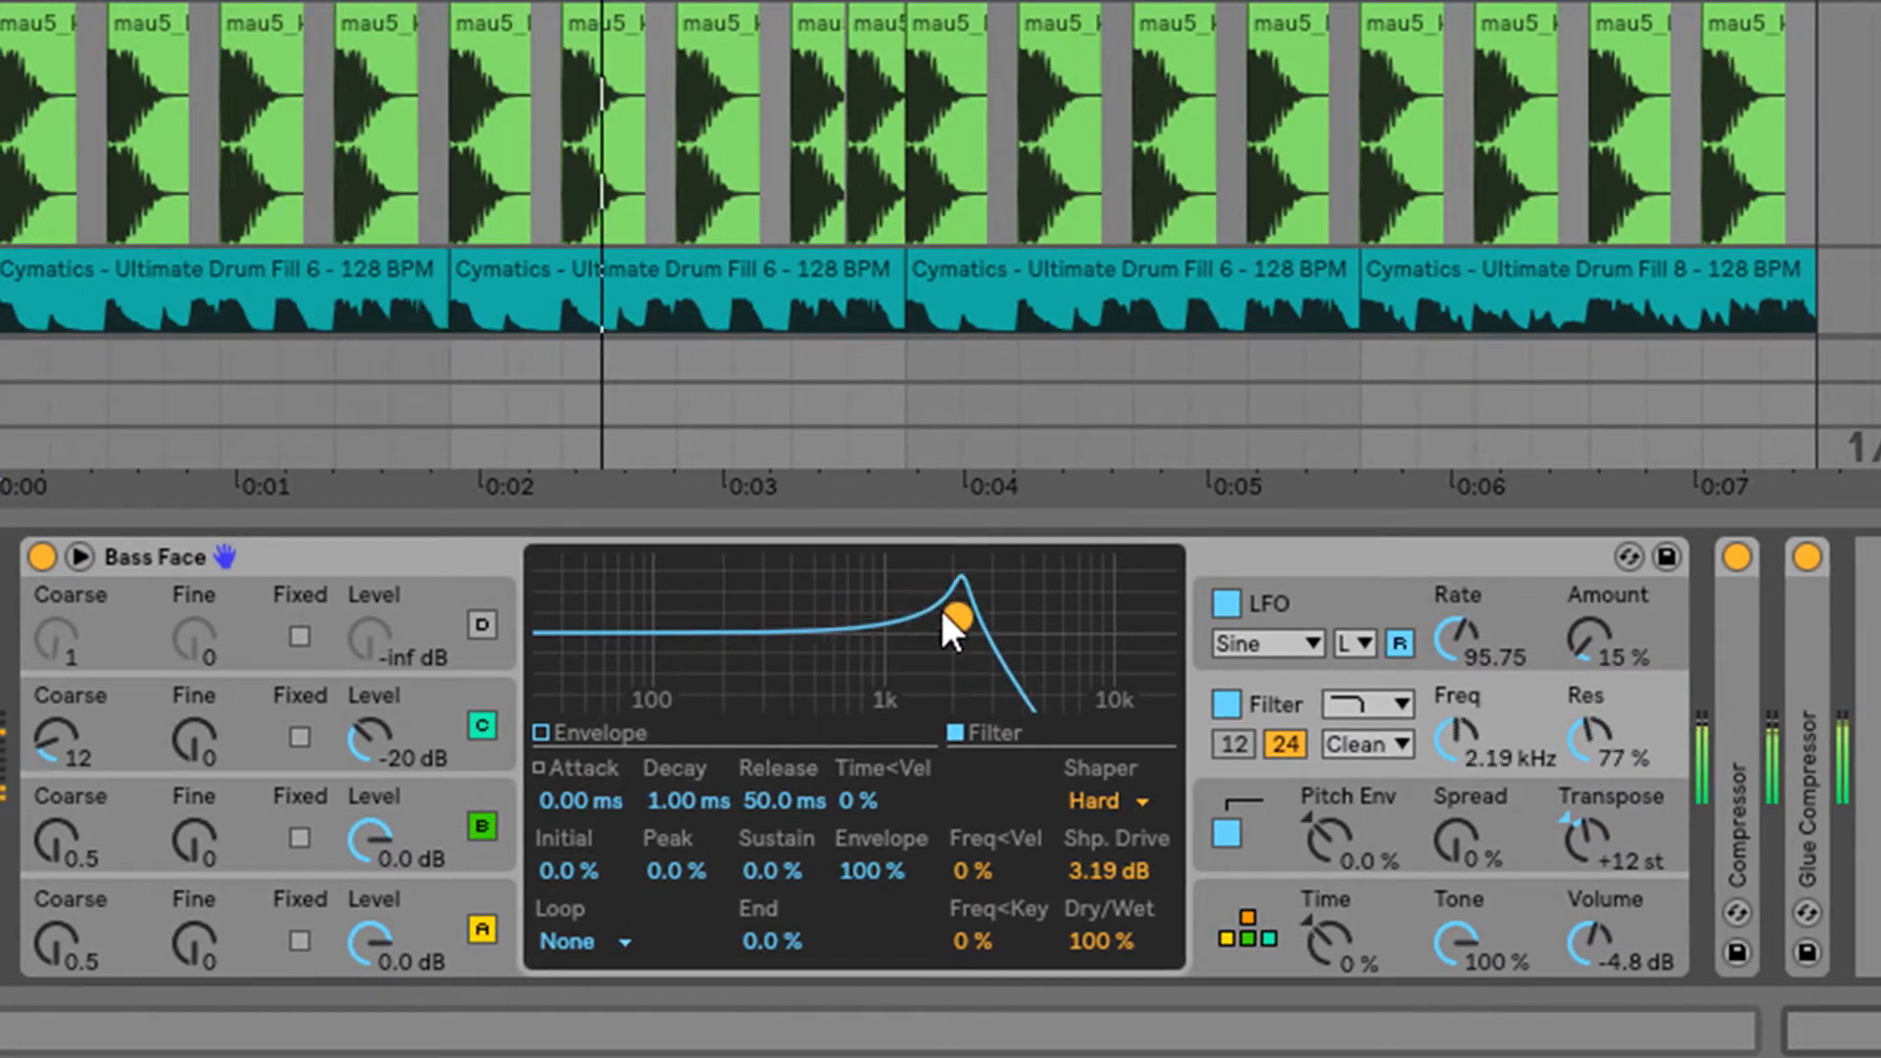
left_click_drag(1046, 585, 939, 625)
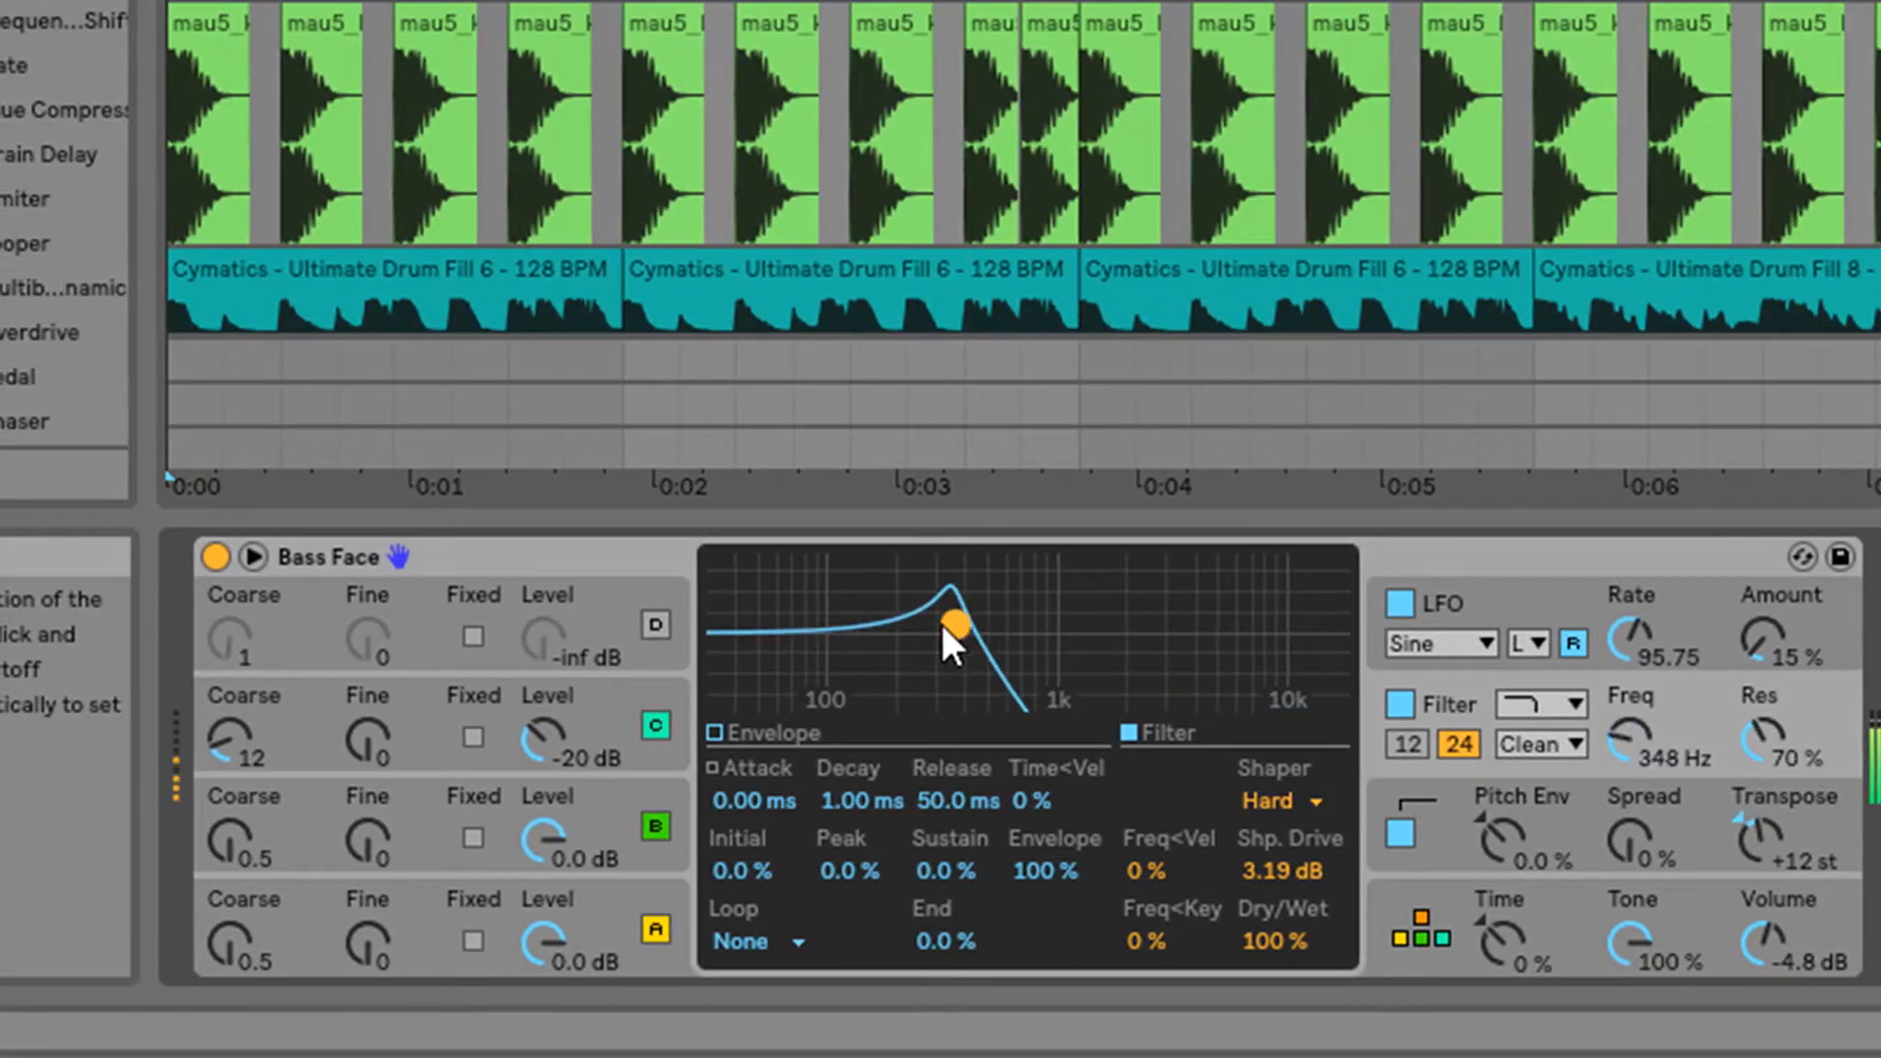
Switch the Bass Face filter to high-pass at about 4.57 kHz with 83% resonance, and sweep its cutoff down to the lowest frequencies
left_click_drag(748, 578, 1188, 634)
left_click(1561, 703)
left_click(1528, 774)
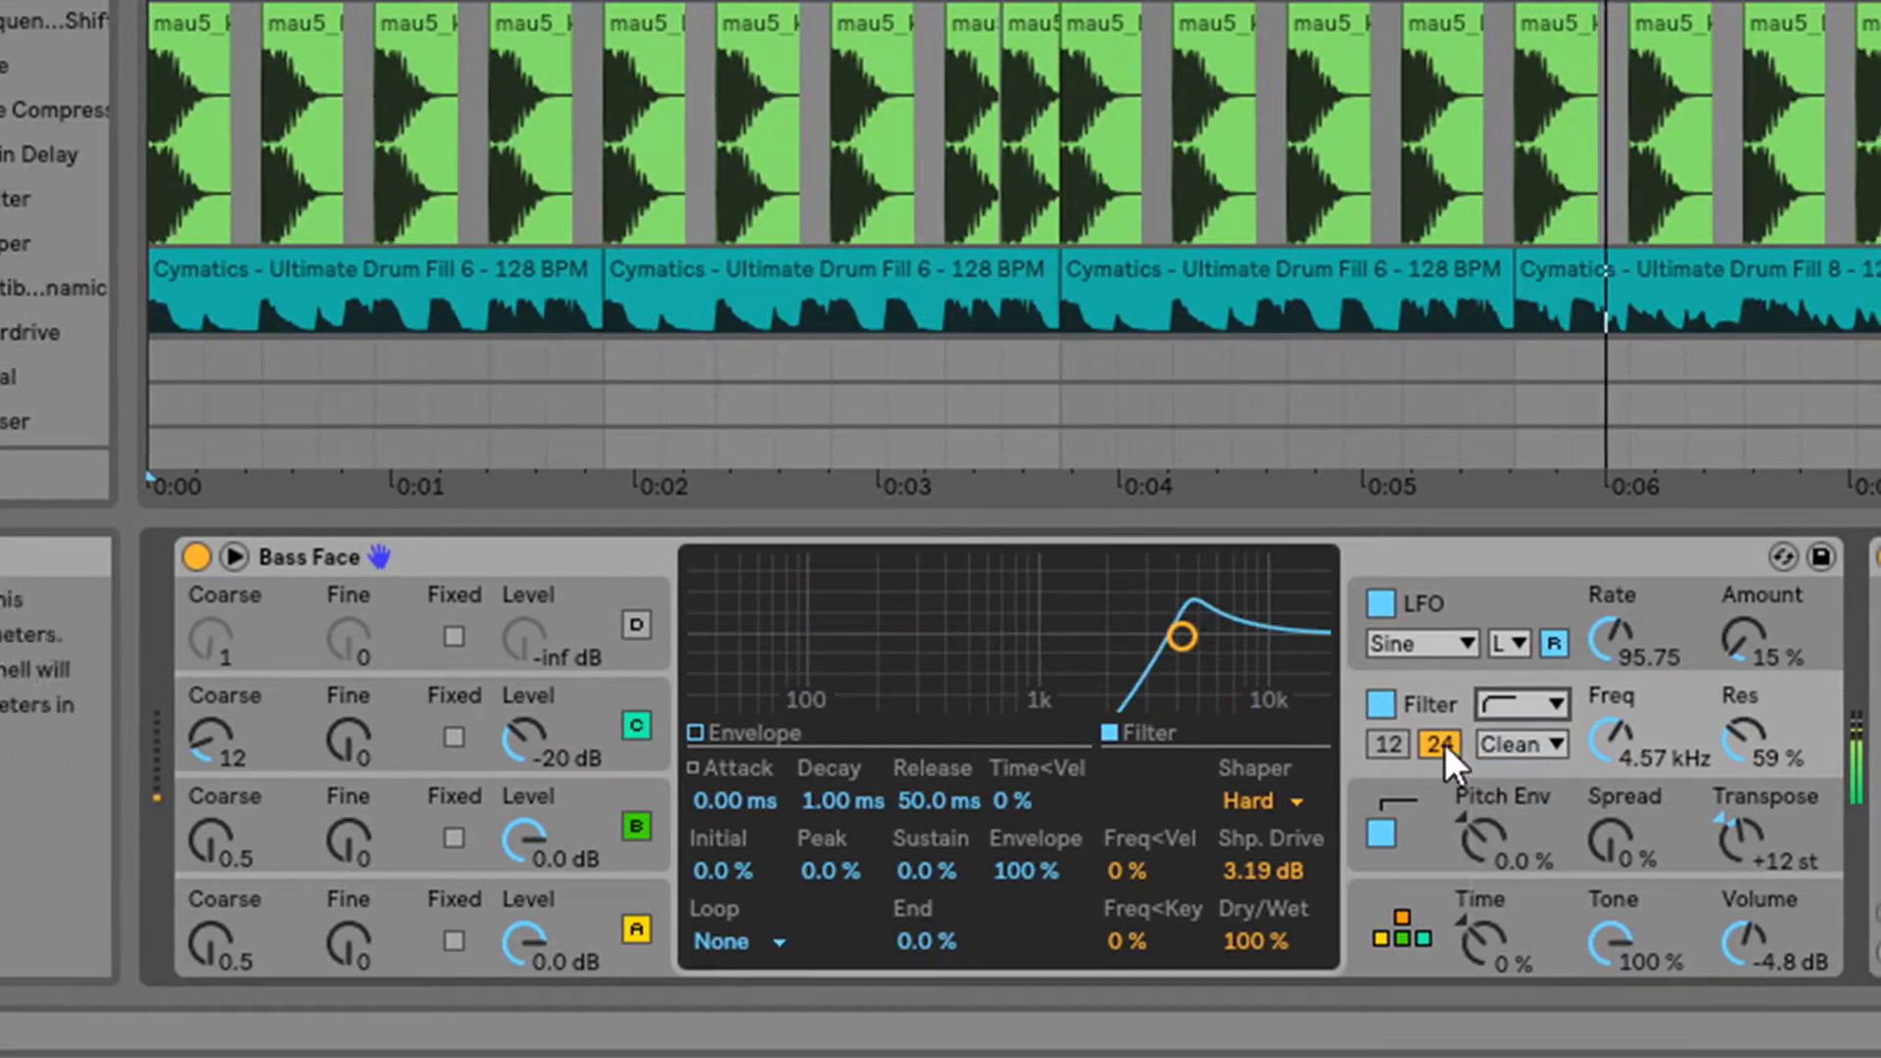
left_click_drag(1745, 734, 1728, 716)
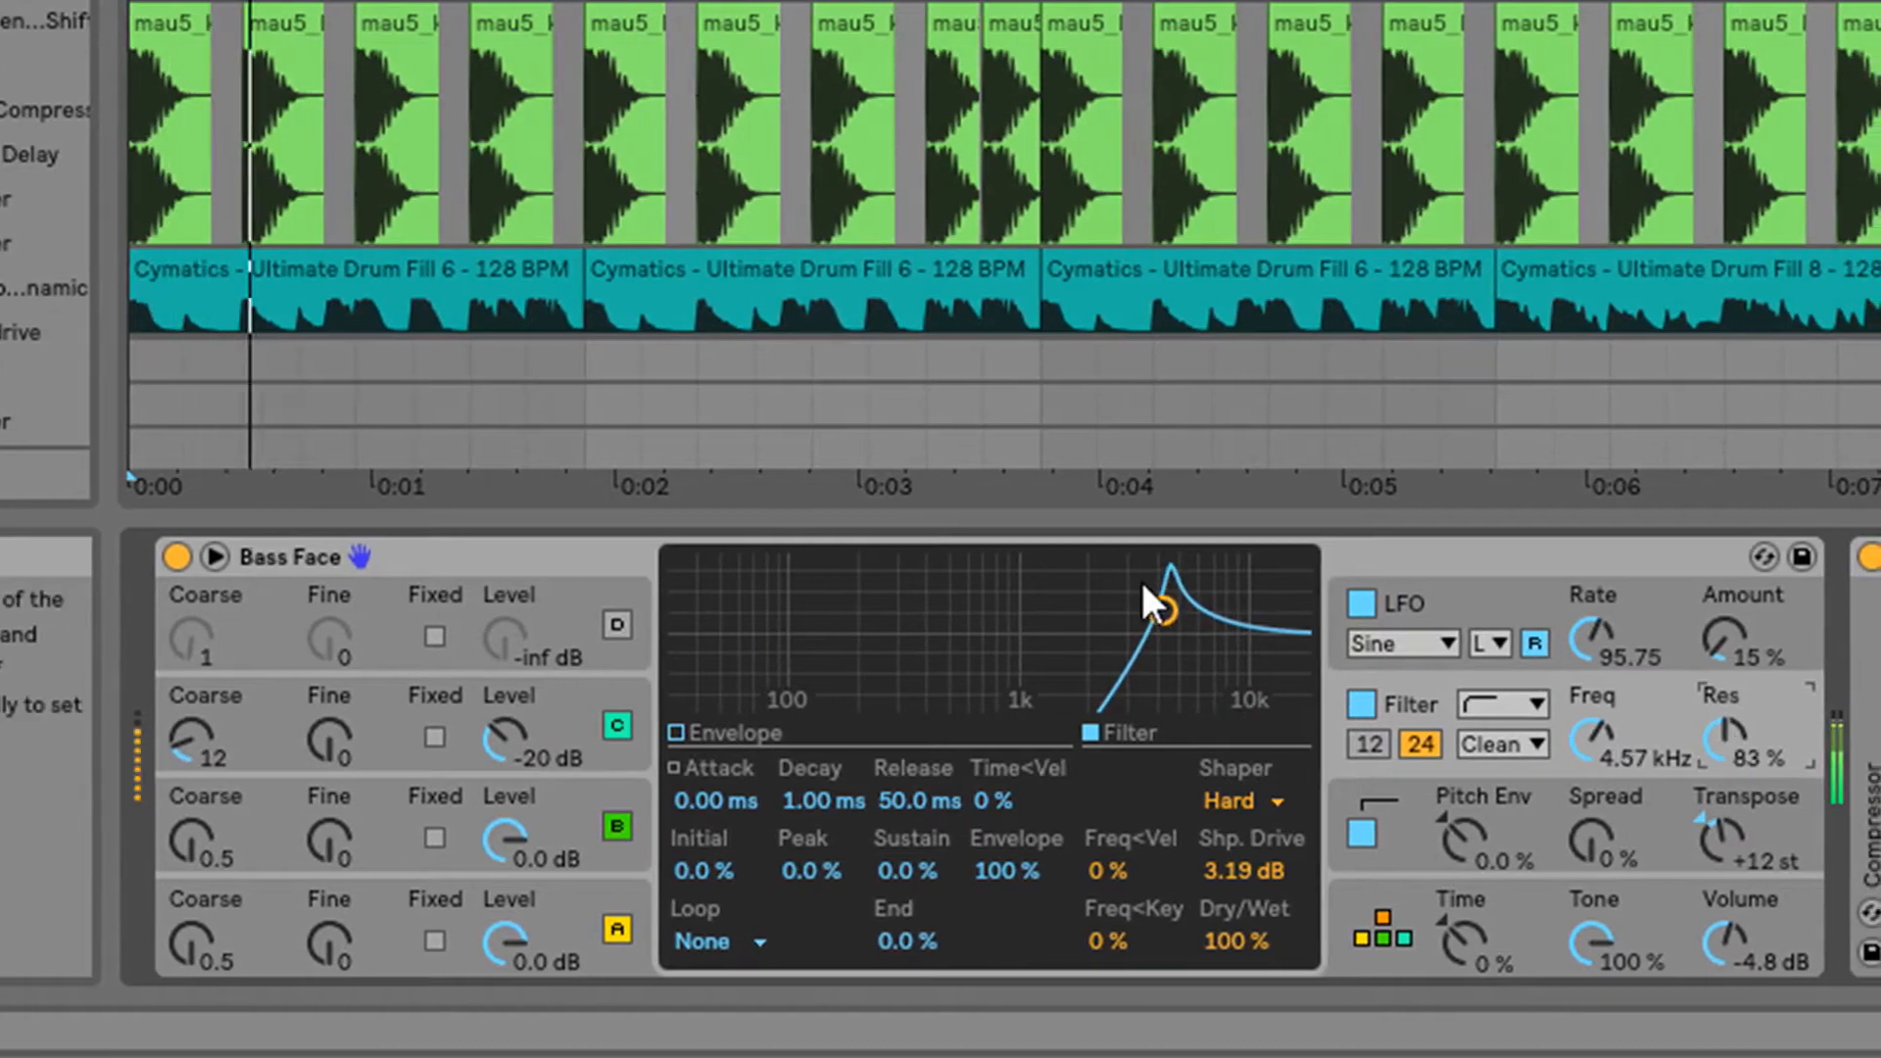
left_click_drag(1166, 610, 645, 676)
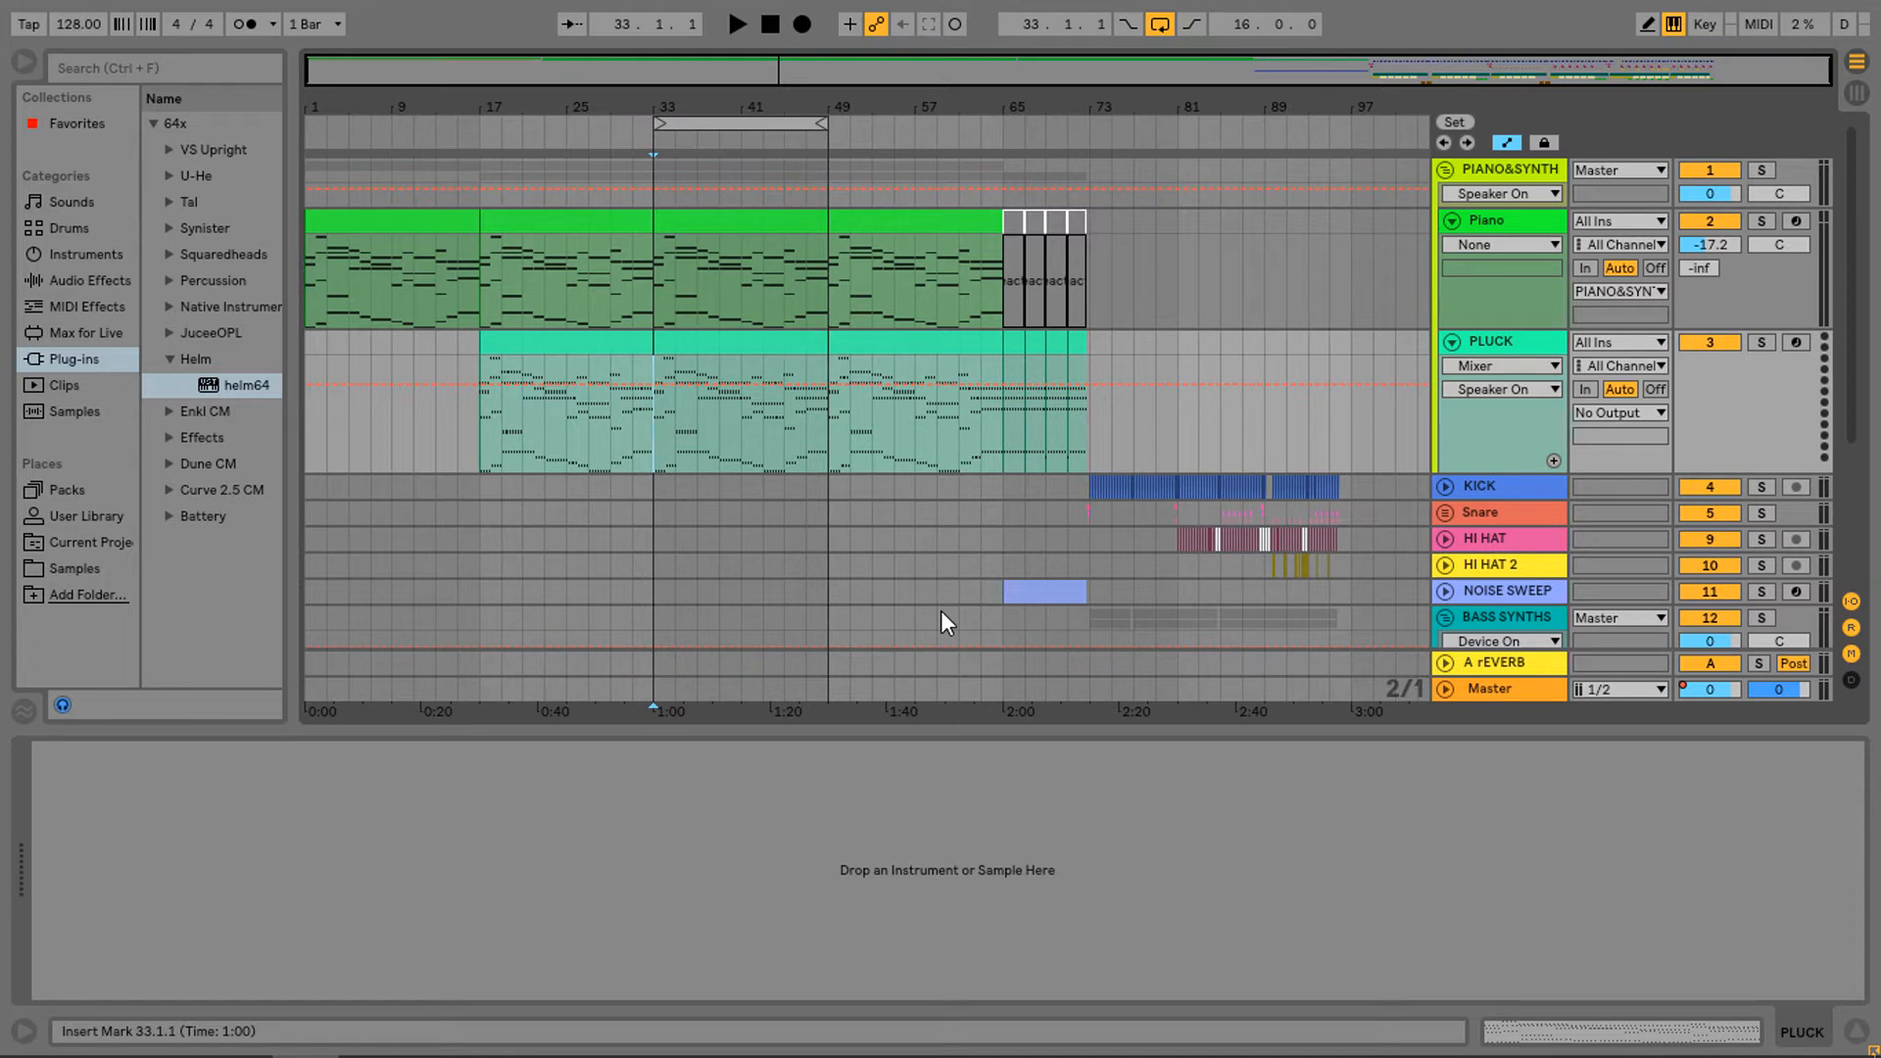
Play the arrangement from bar 33 and show the looped Piano and PLUCK clips' notes in an enlarged note editor
left_click(657, 261)
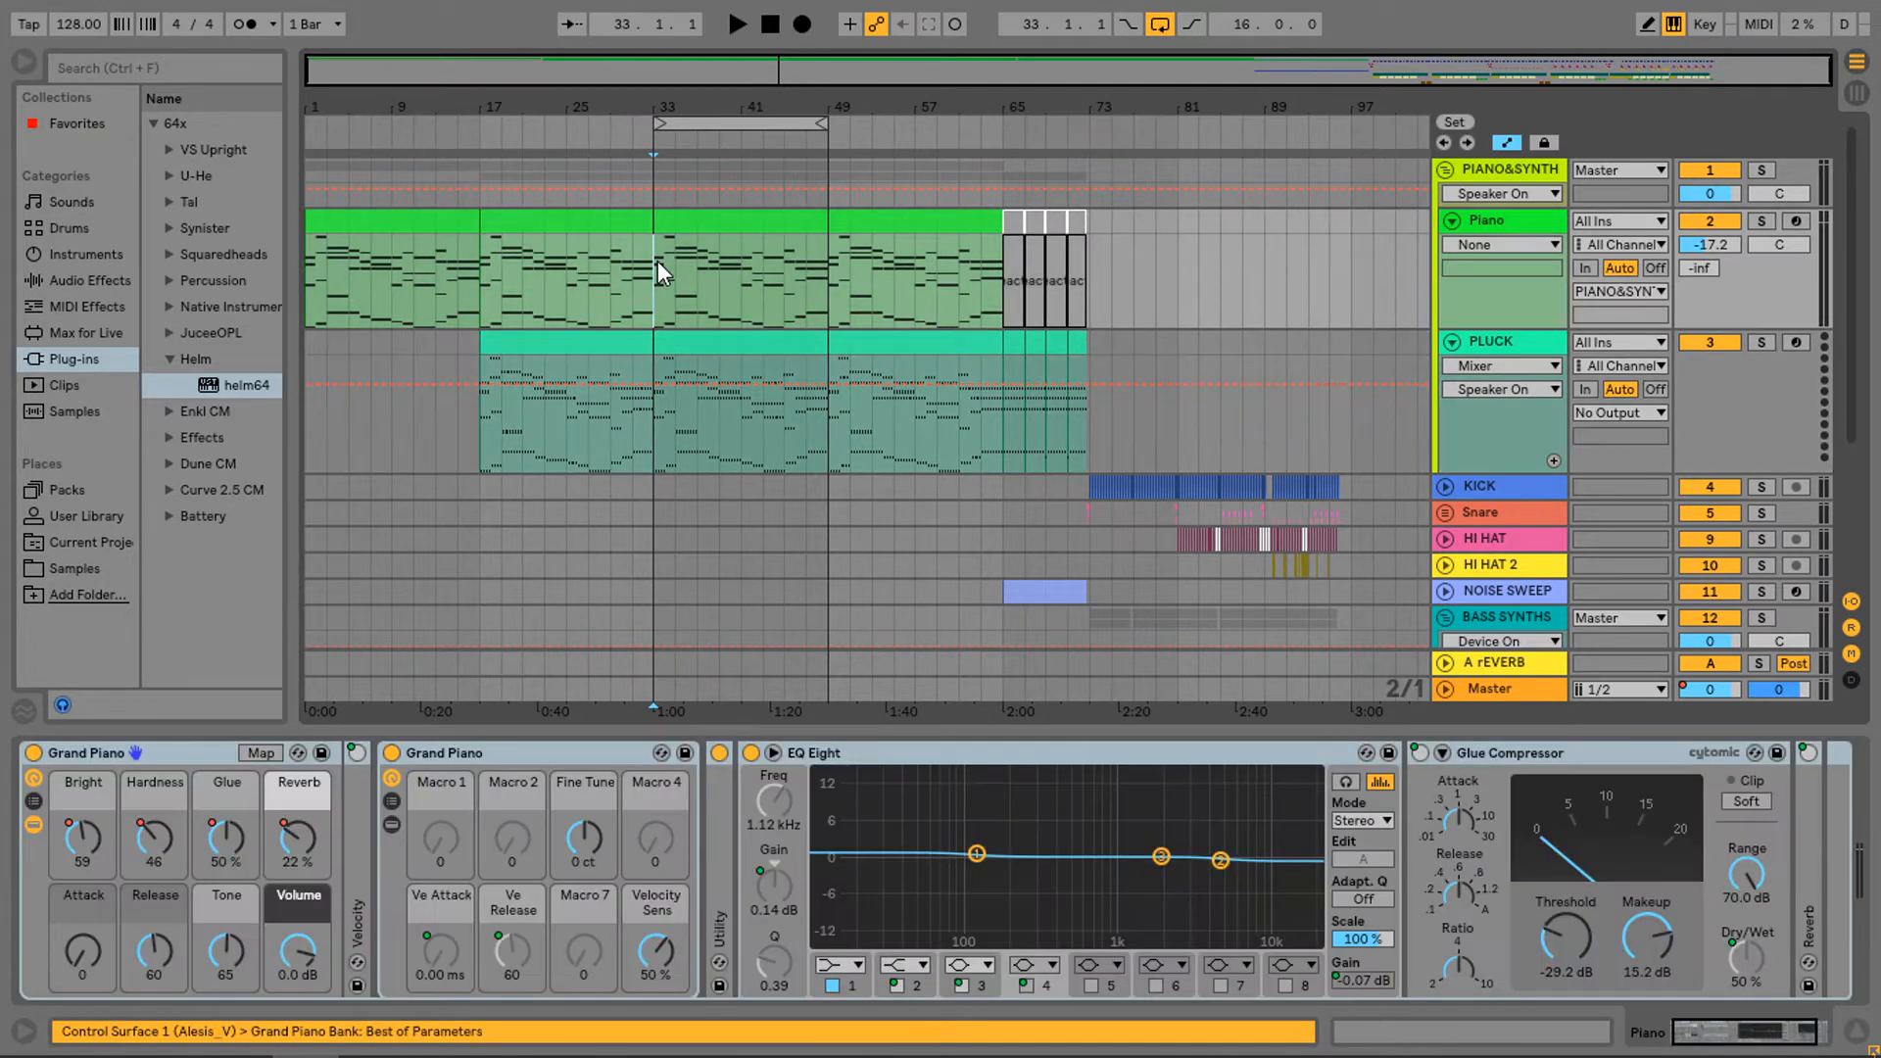
key("space")
left_click(669, 227)
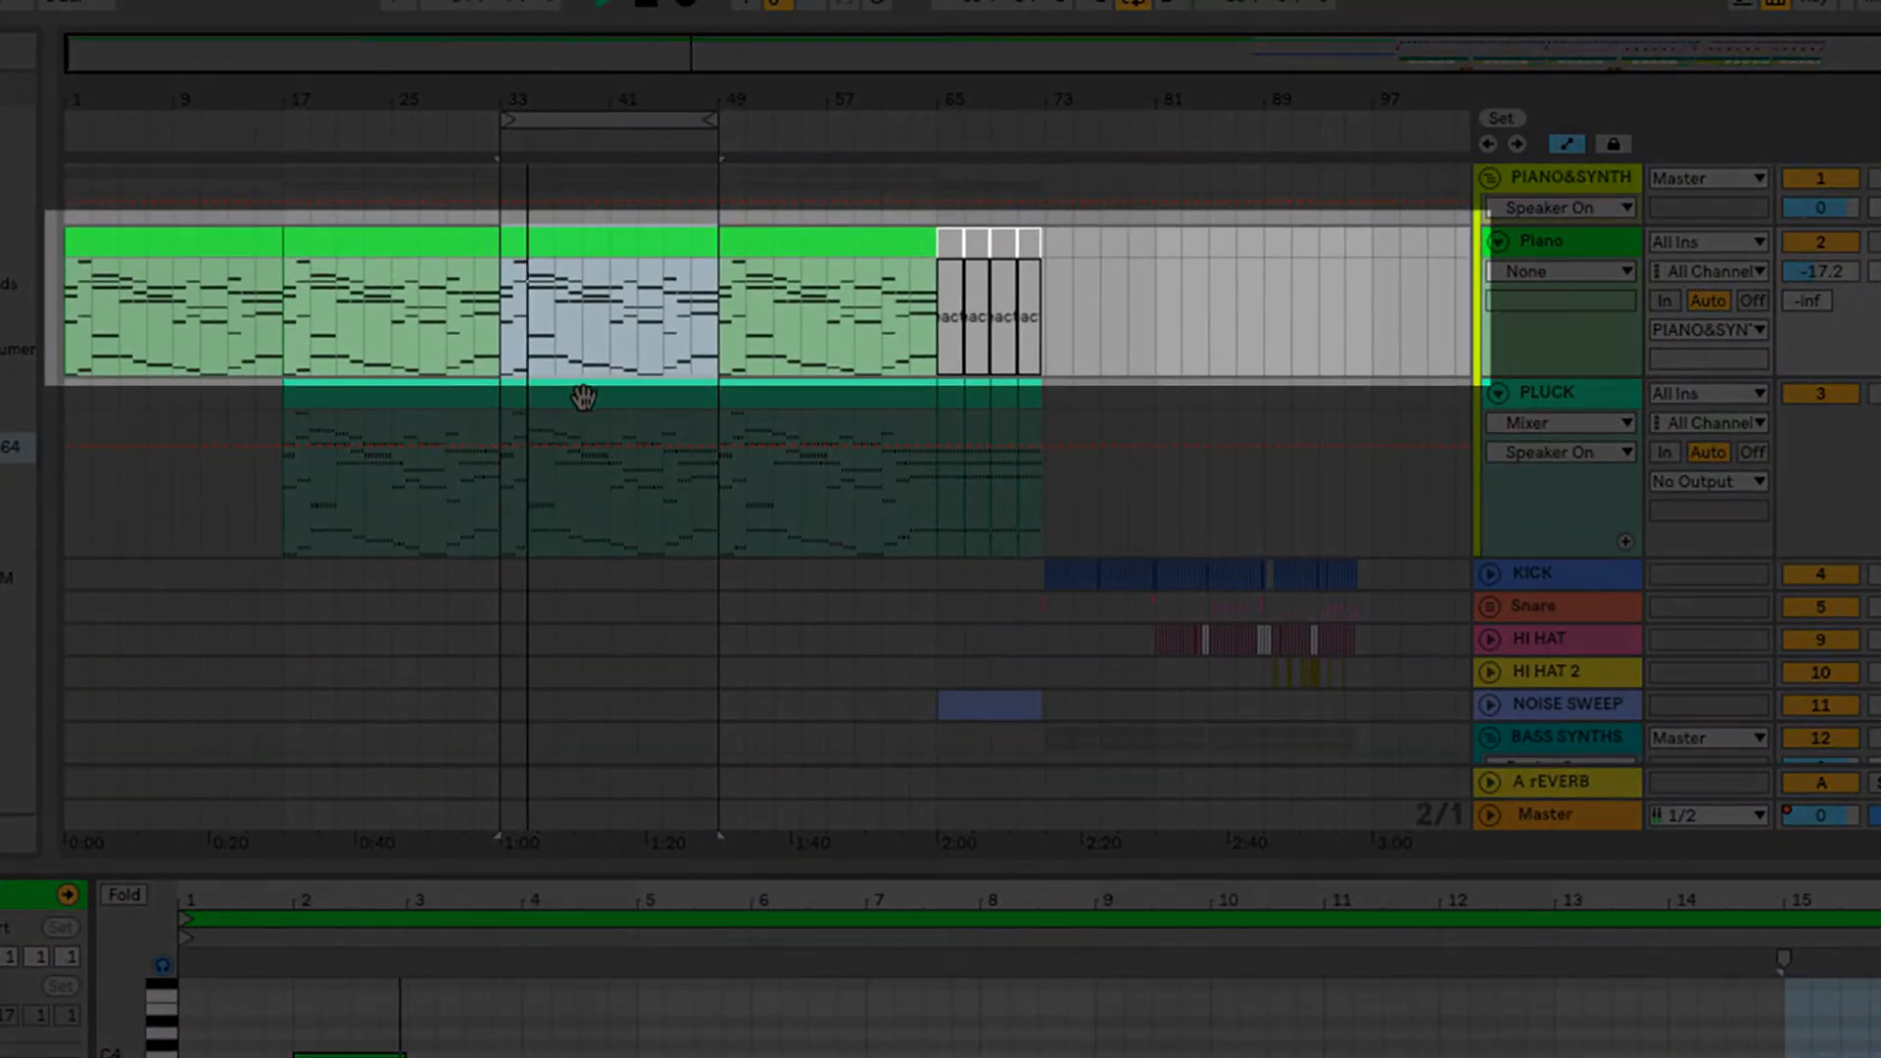
left_click(583, 395)
key("z")
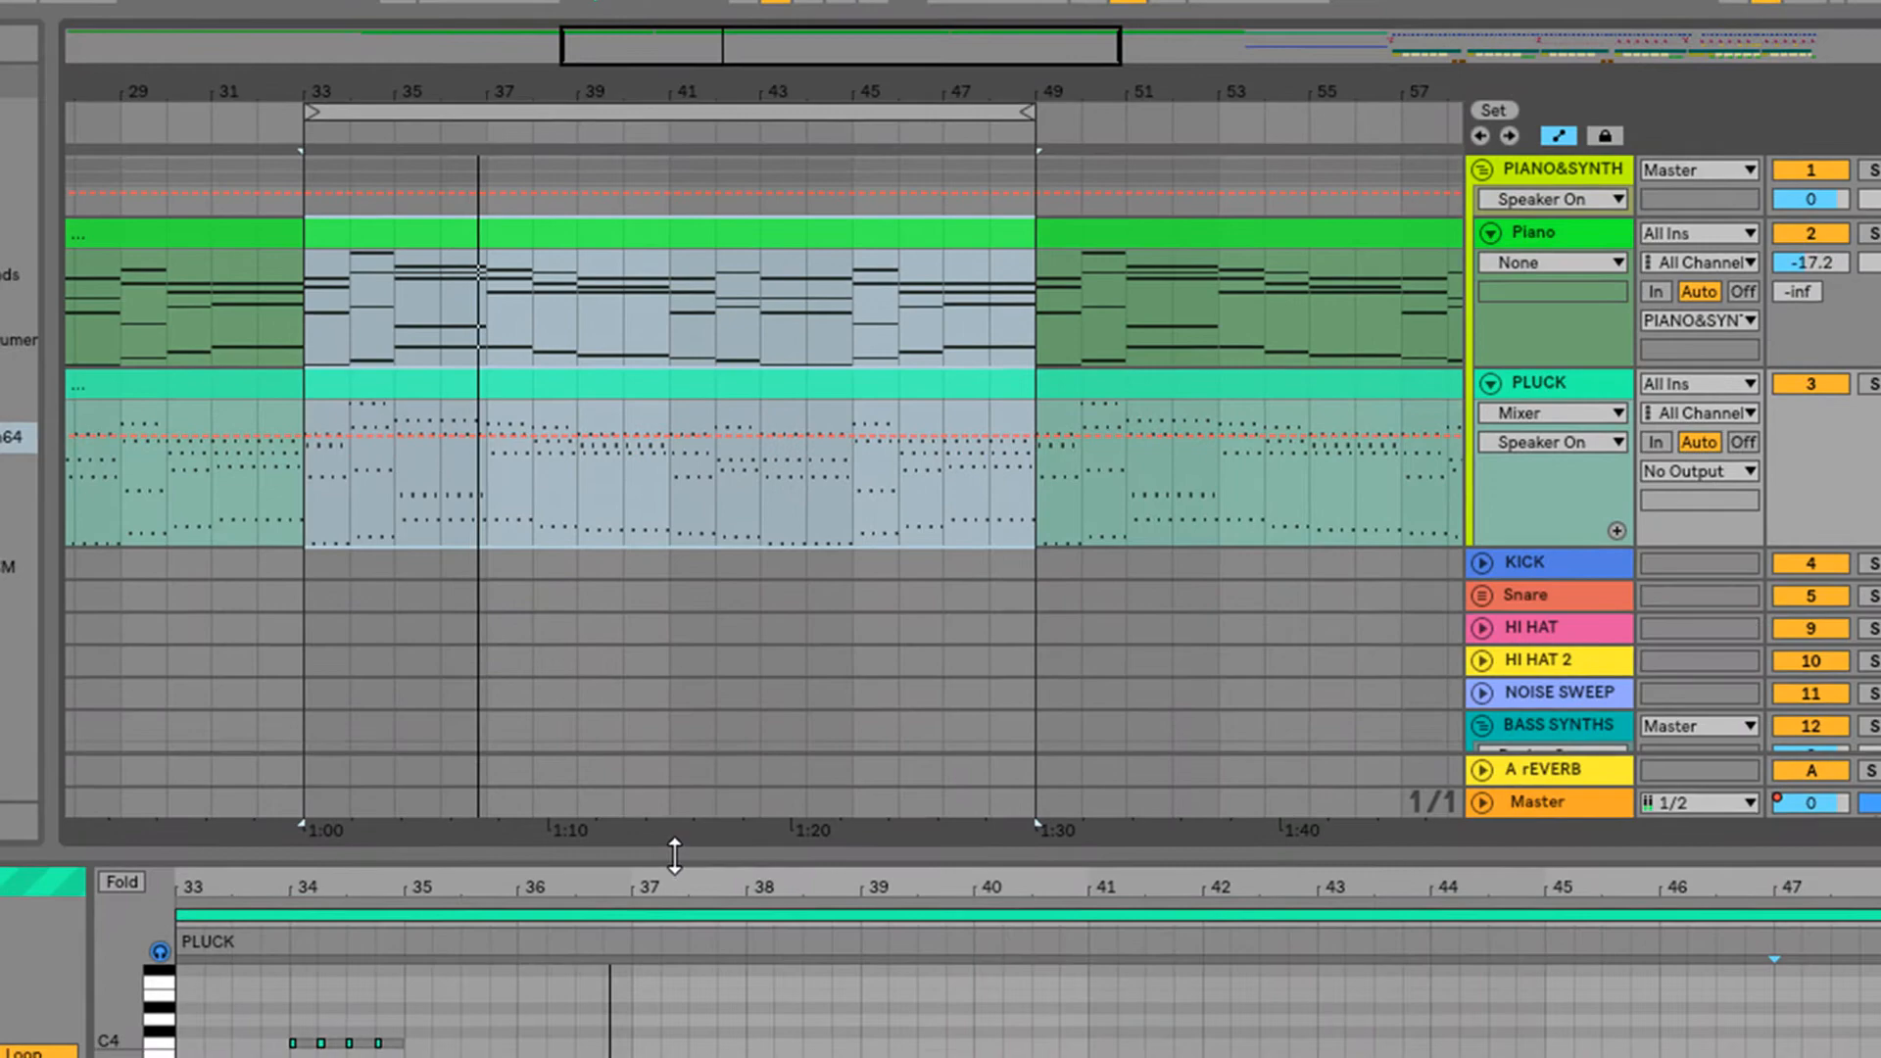
left_click_drag(674, 855, 674, 661)
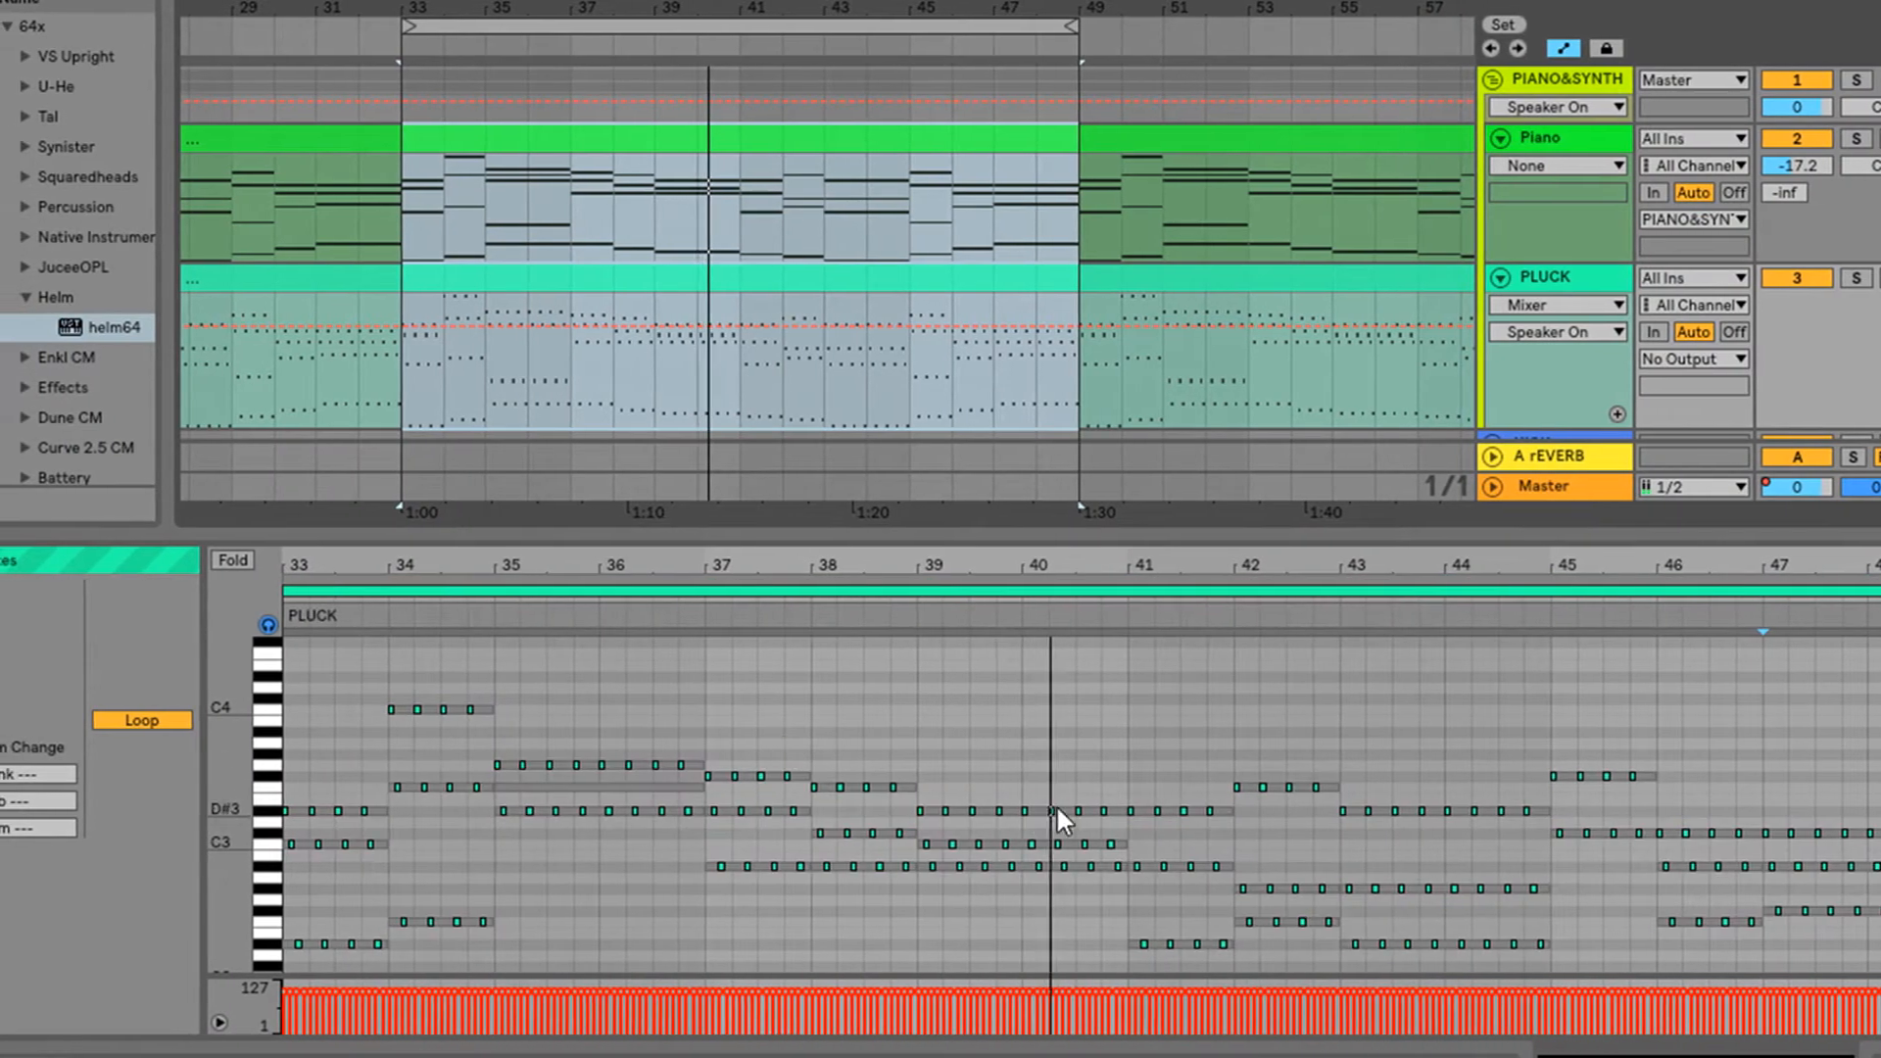
Compare the PLUCK clip's note pattern with the Piano clip's chords around bars 41 to 48
scroll(1058, 819, "up", 5)
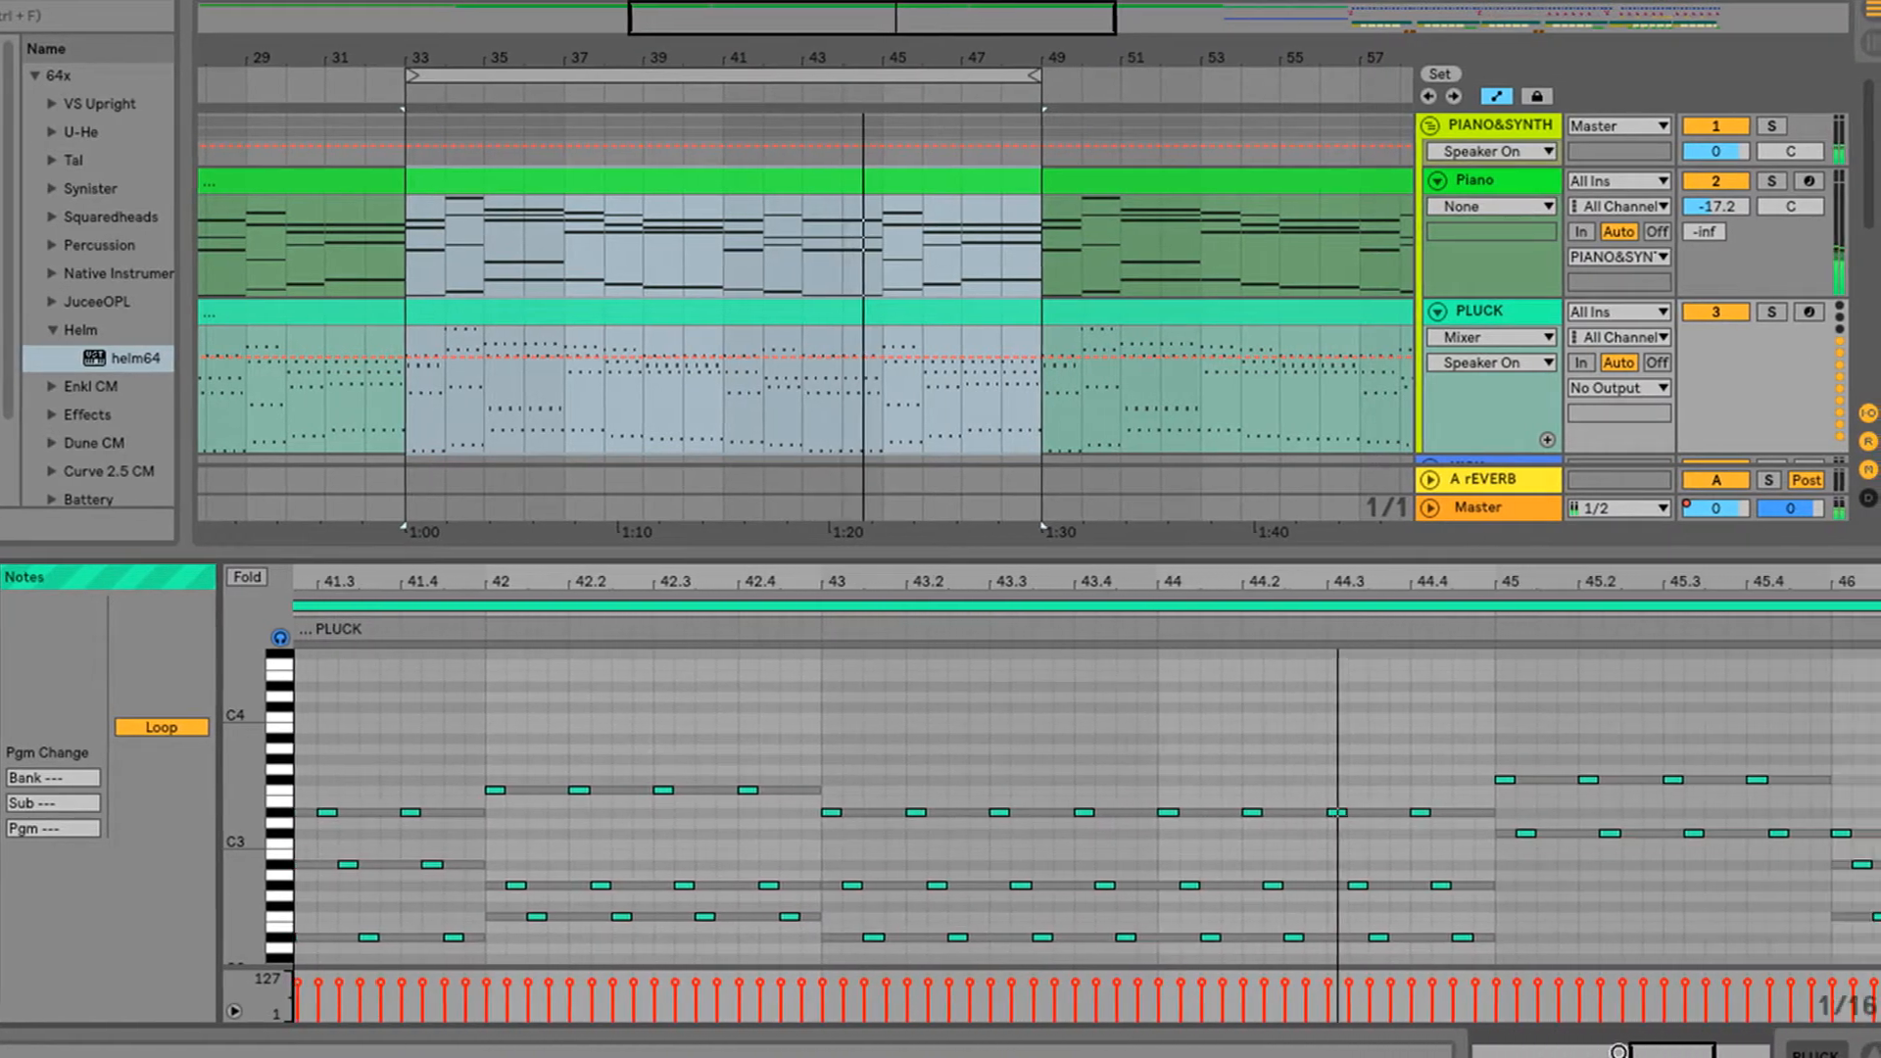
left_click_drag(1618, 1052, 1612, 1052)
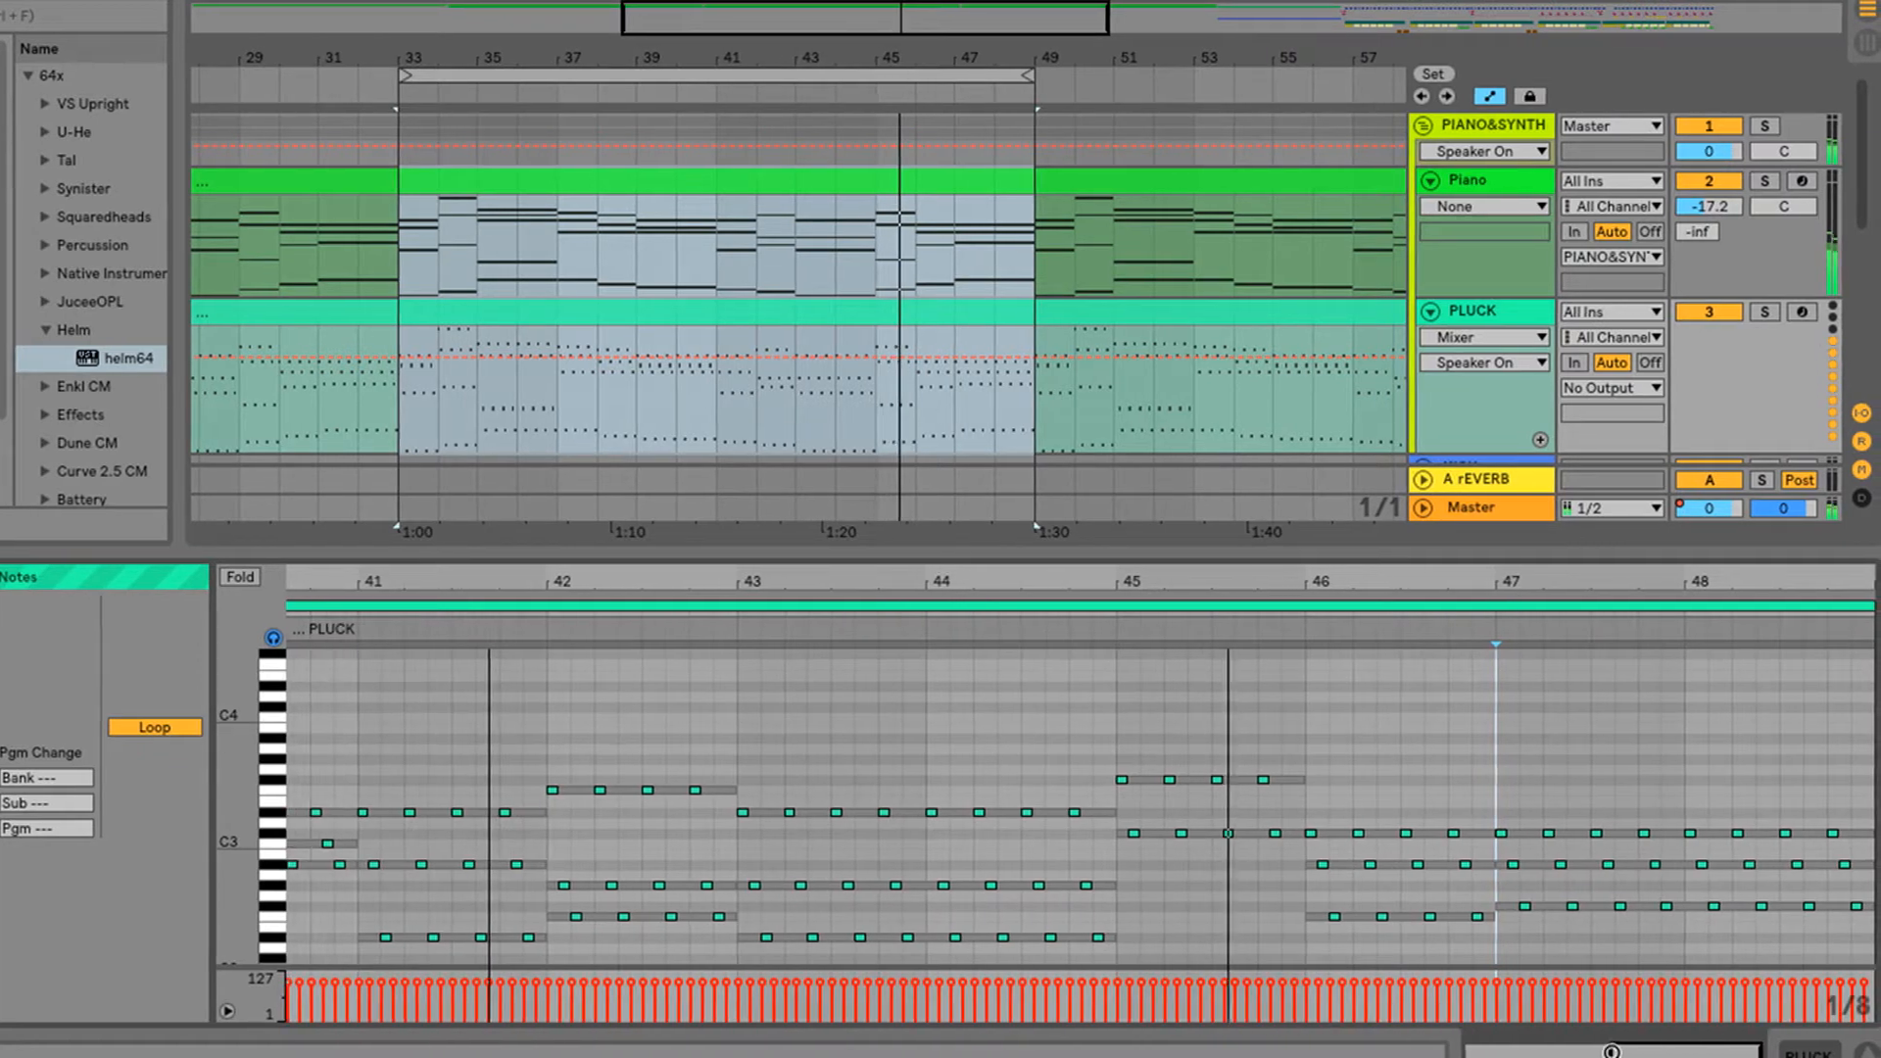
left_click(1437, 833)
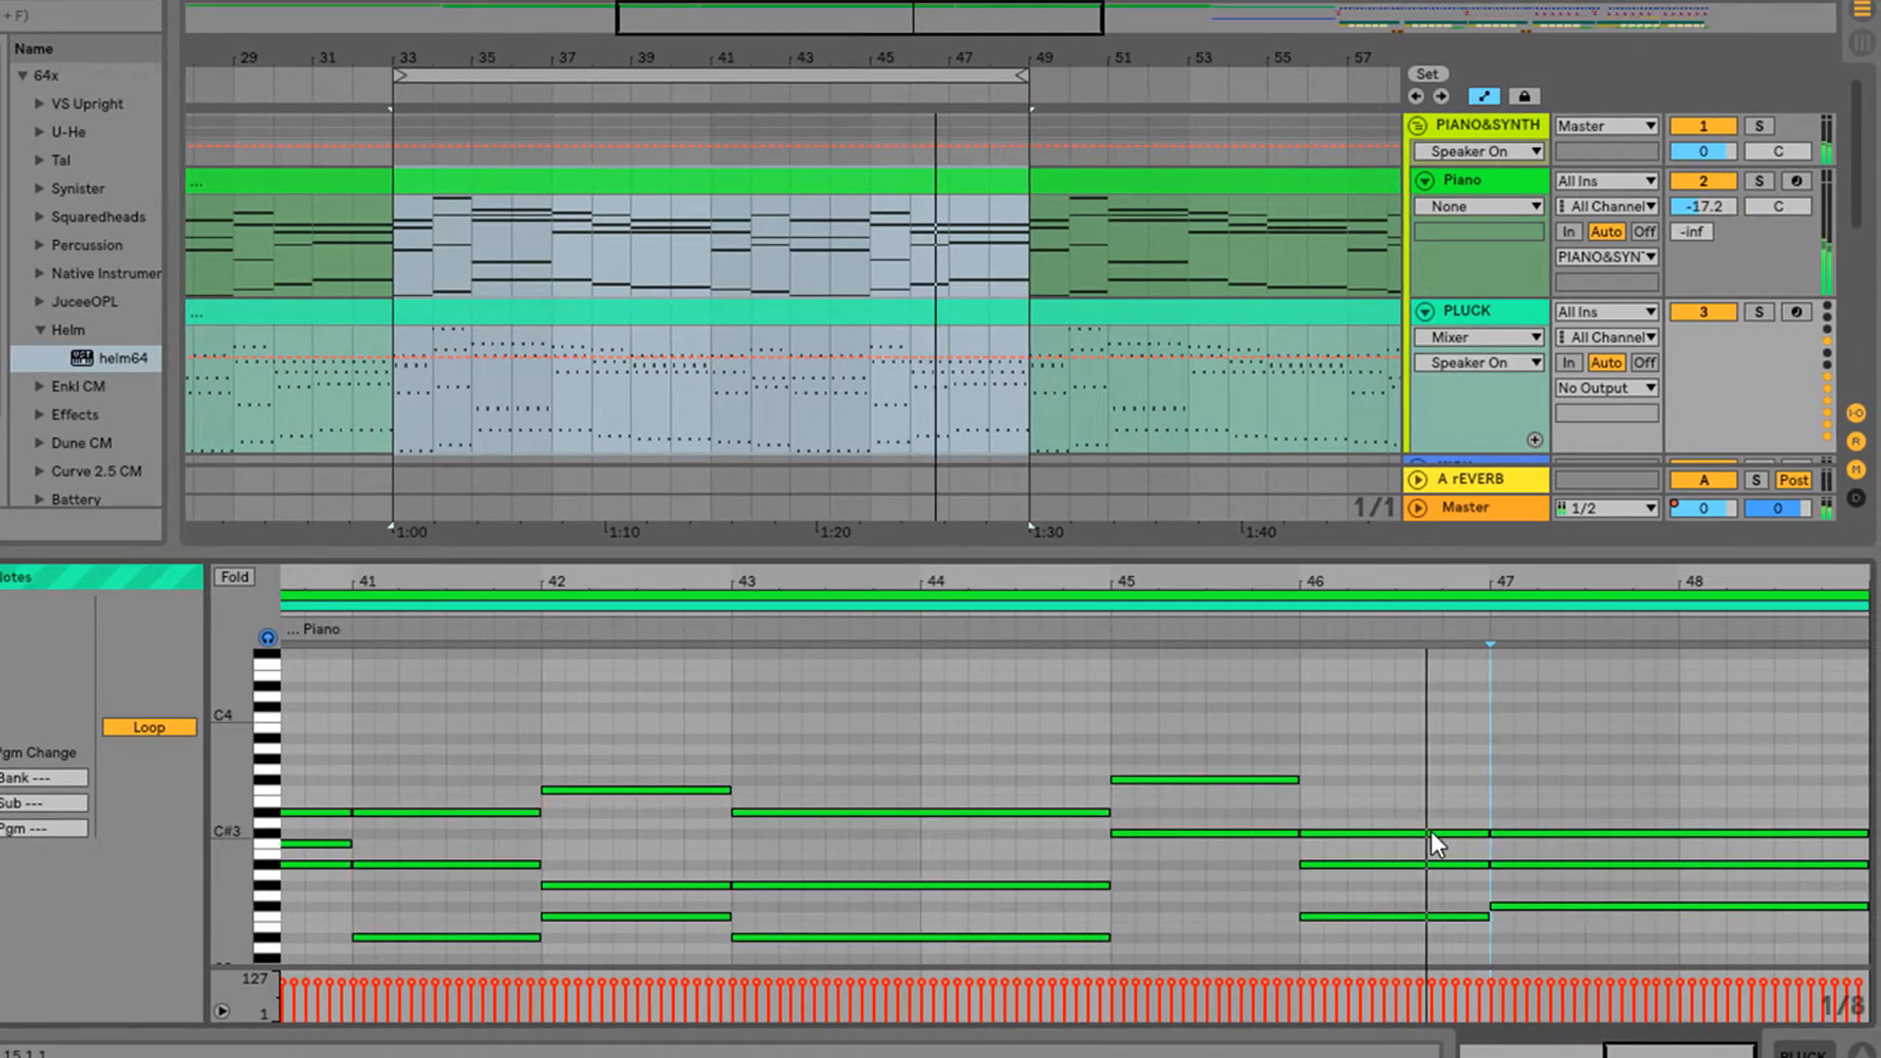
left_click(1420, 841)
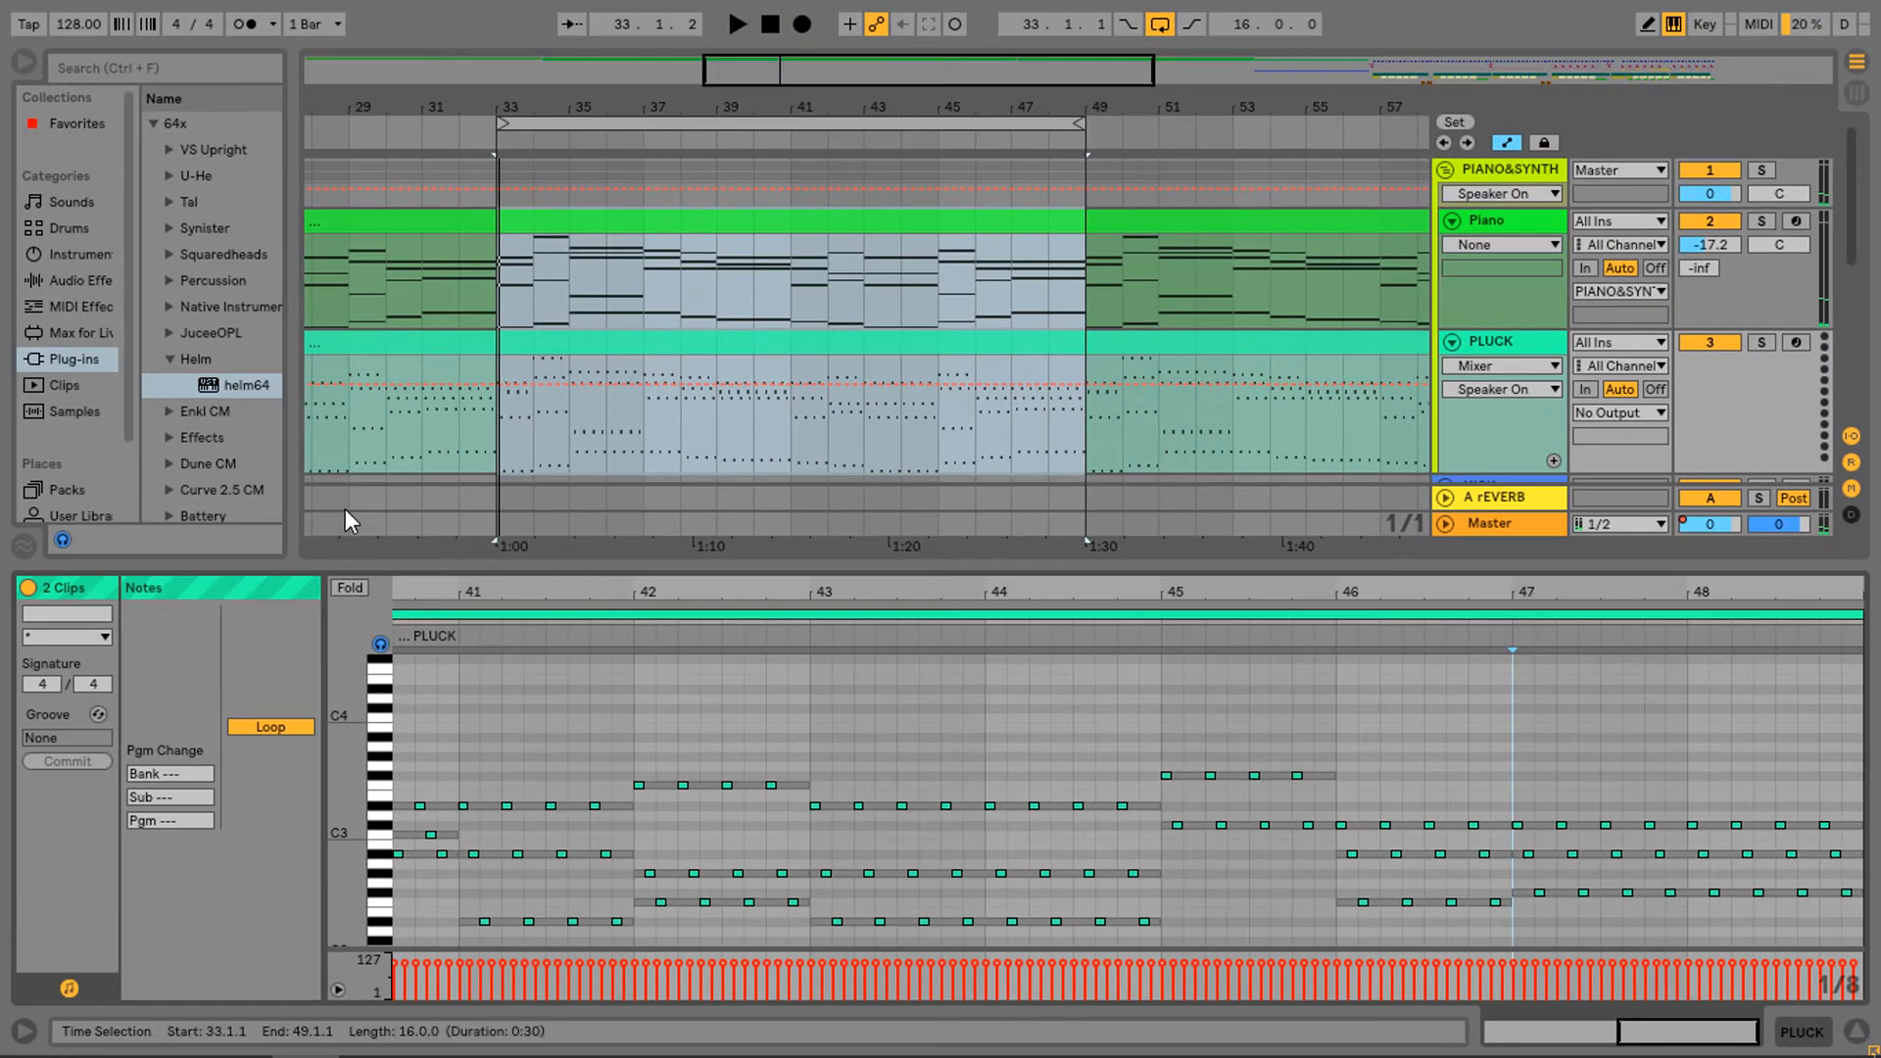
Load helm64 on the PLUCK track and set up its oscillators: 15 unison voices with 8 cents detune on oscillator 1, both volumes at 1.000
left_click(215, 385)
left_click_drag(614, 378, 614, 379)
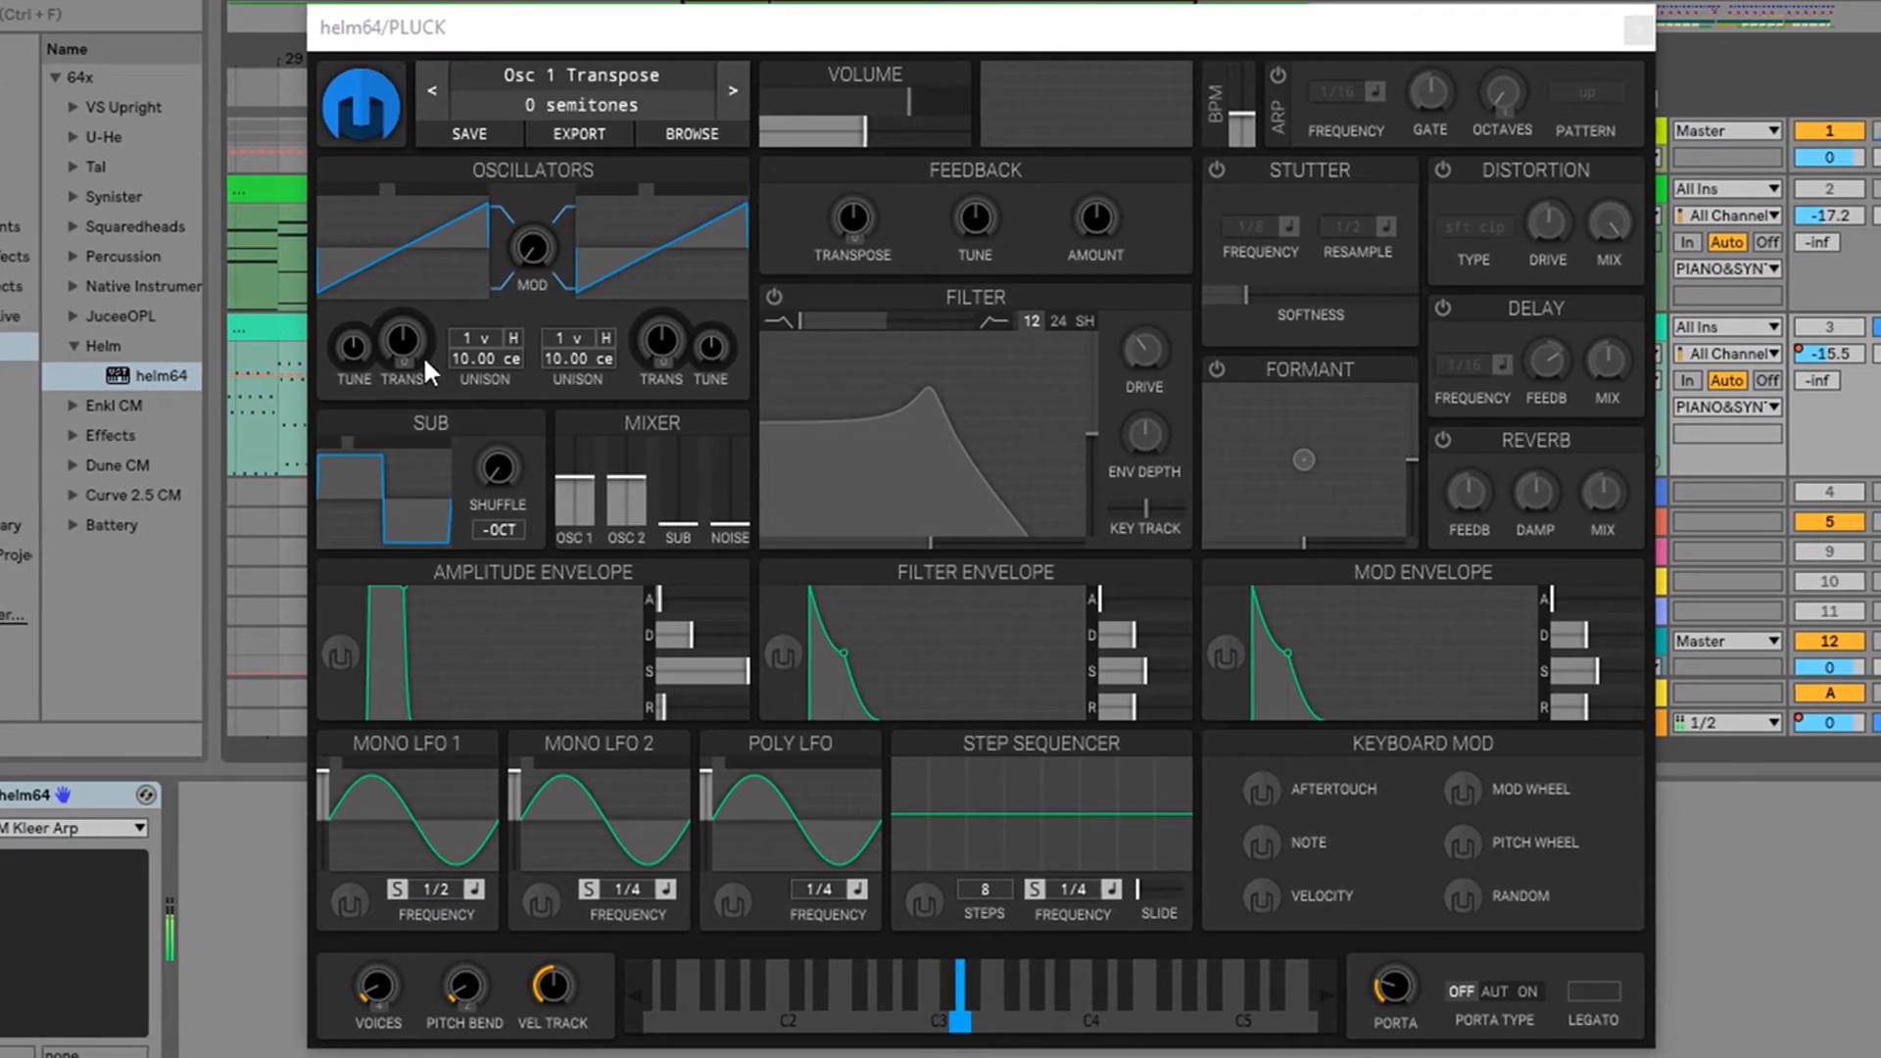
left_click_drag(455, 331, 408, 151)
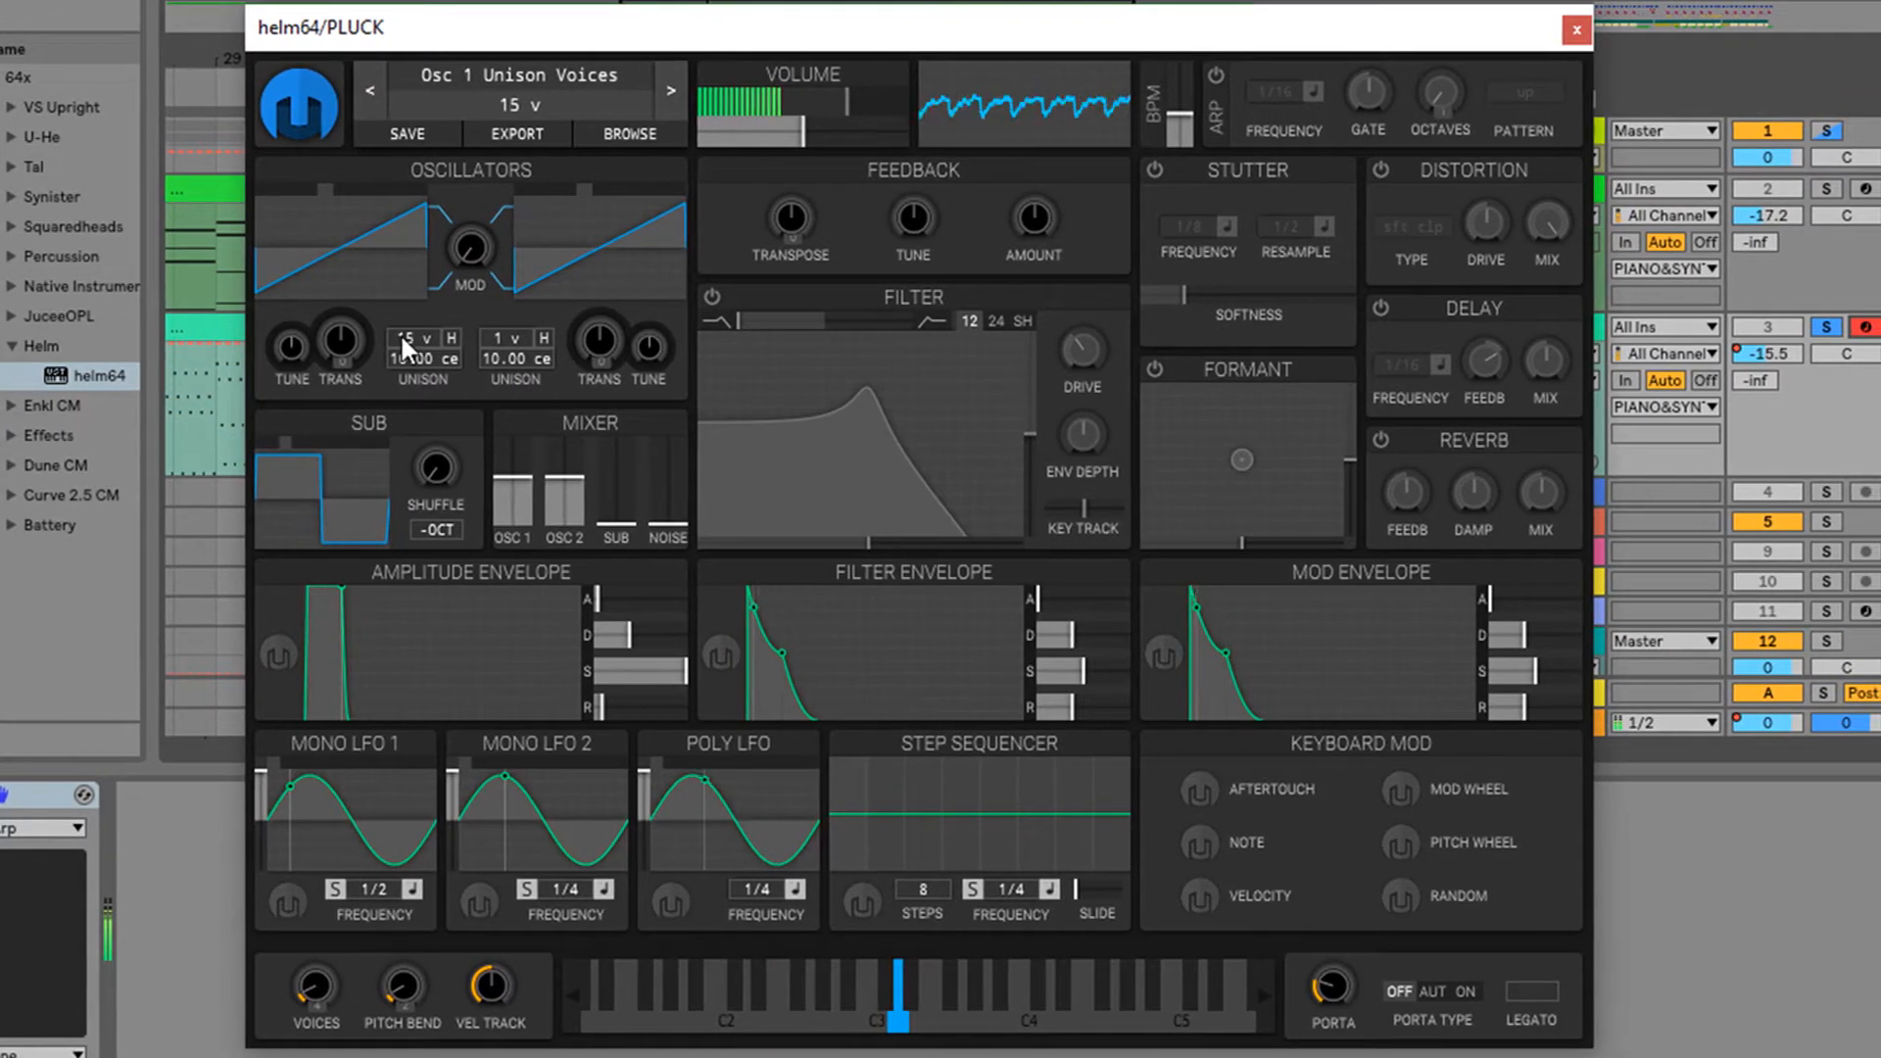
left_click_drag(392, 353, 356, 369)
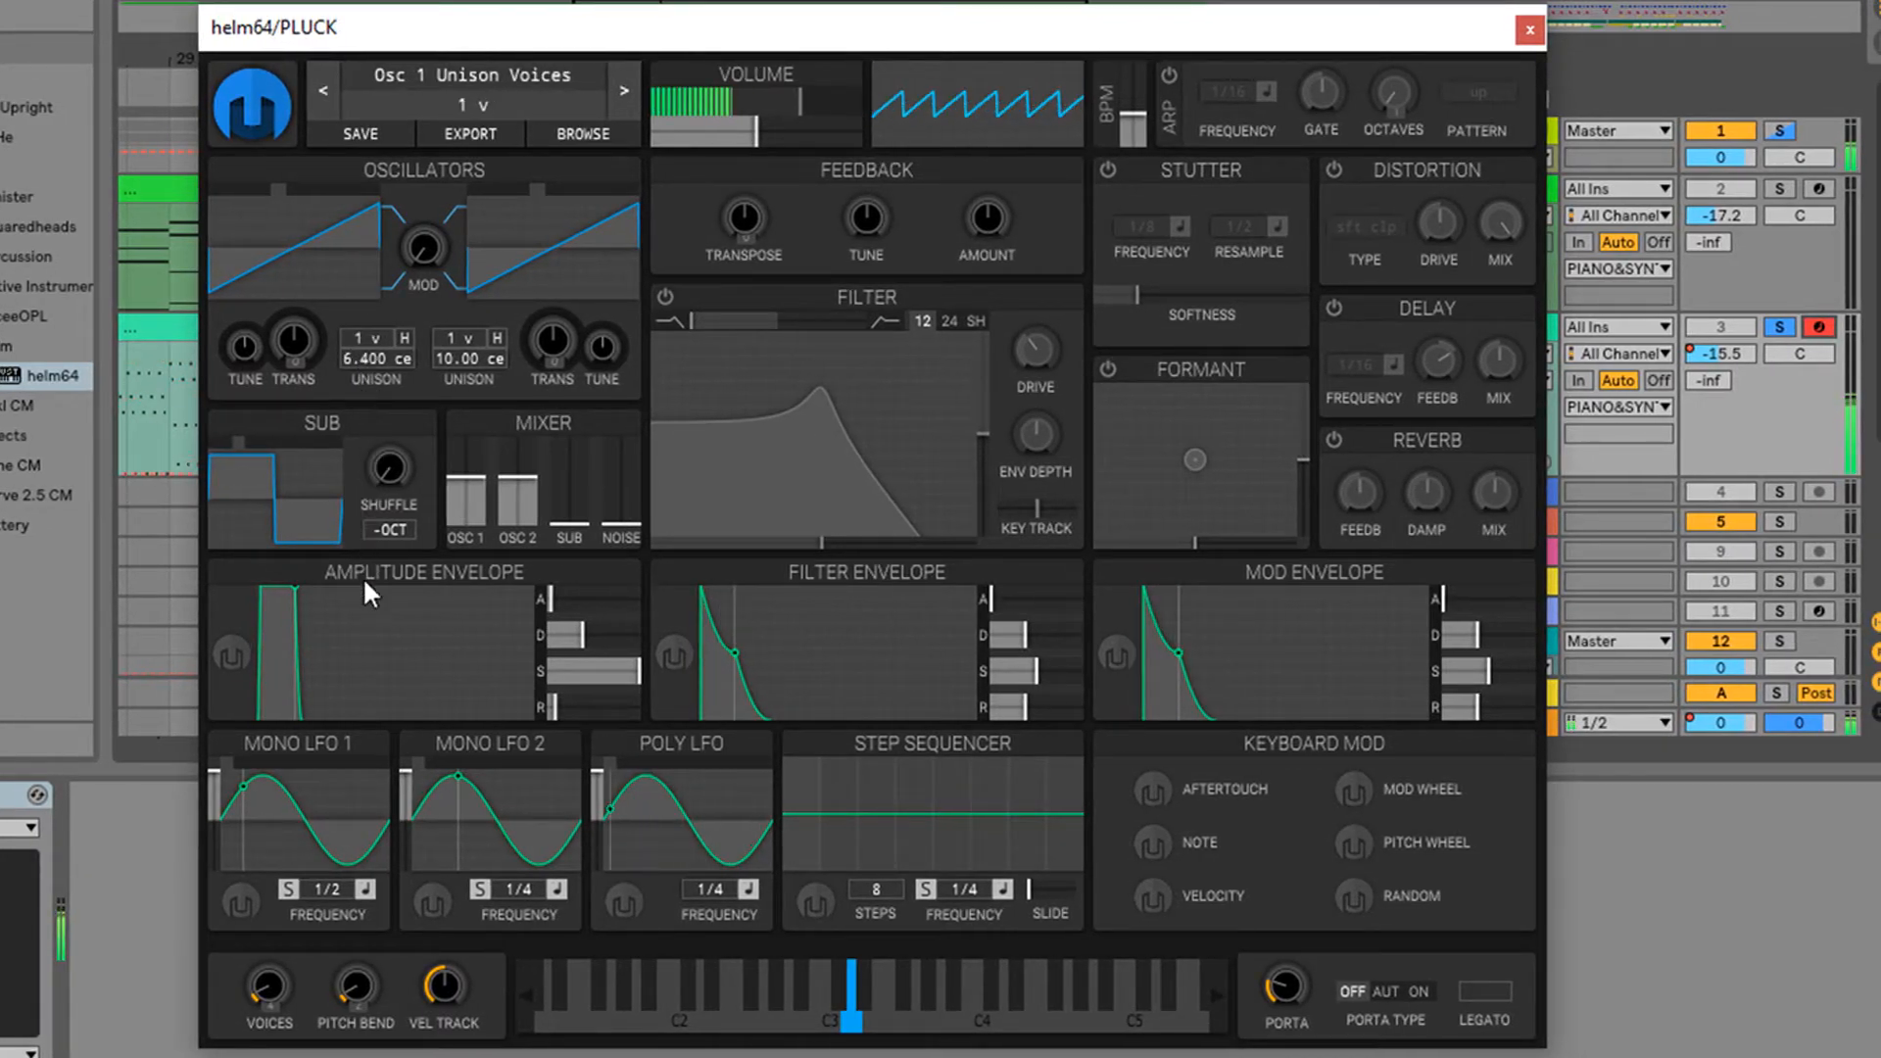
left_click_drag(351, 366, 355, 352)
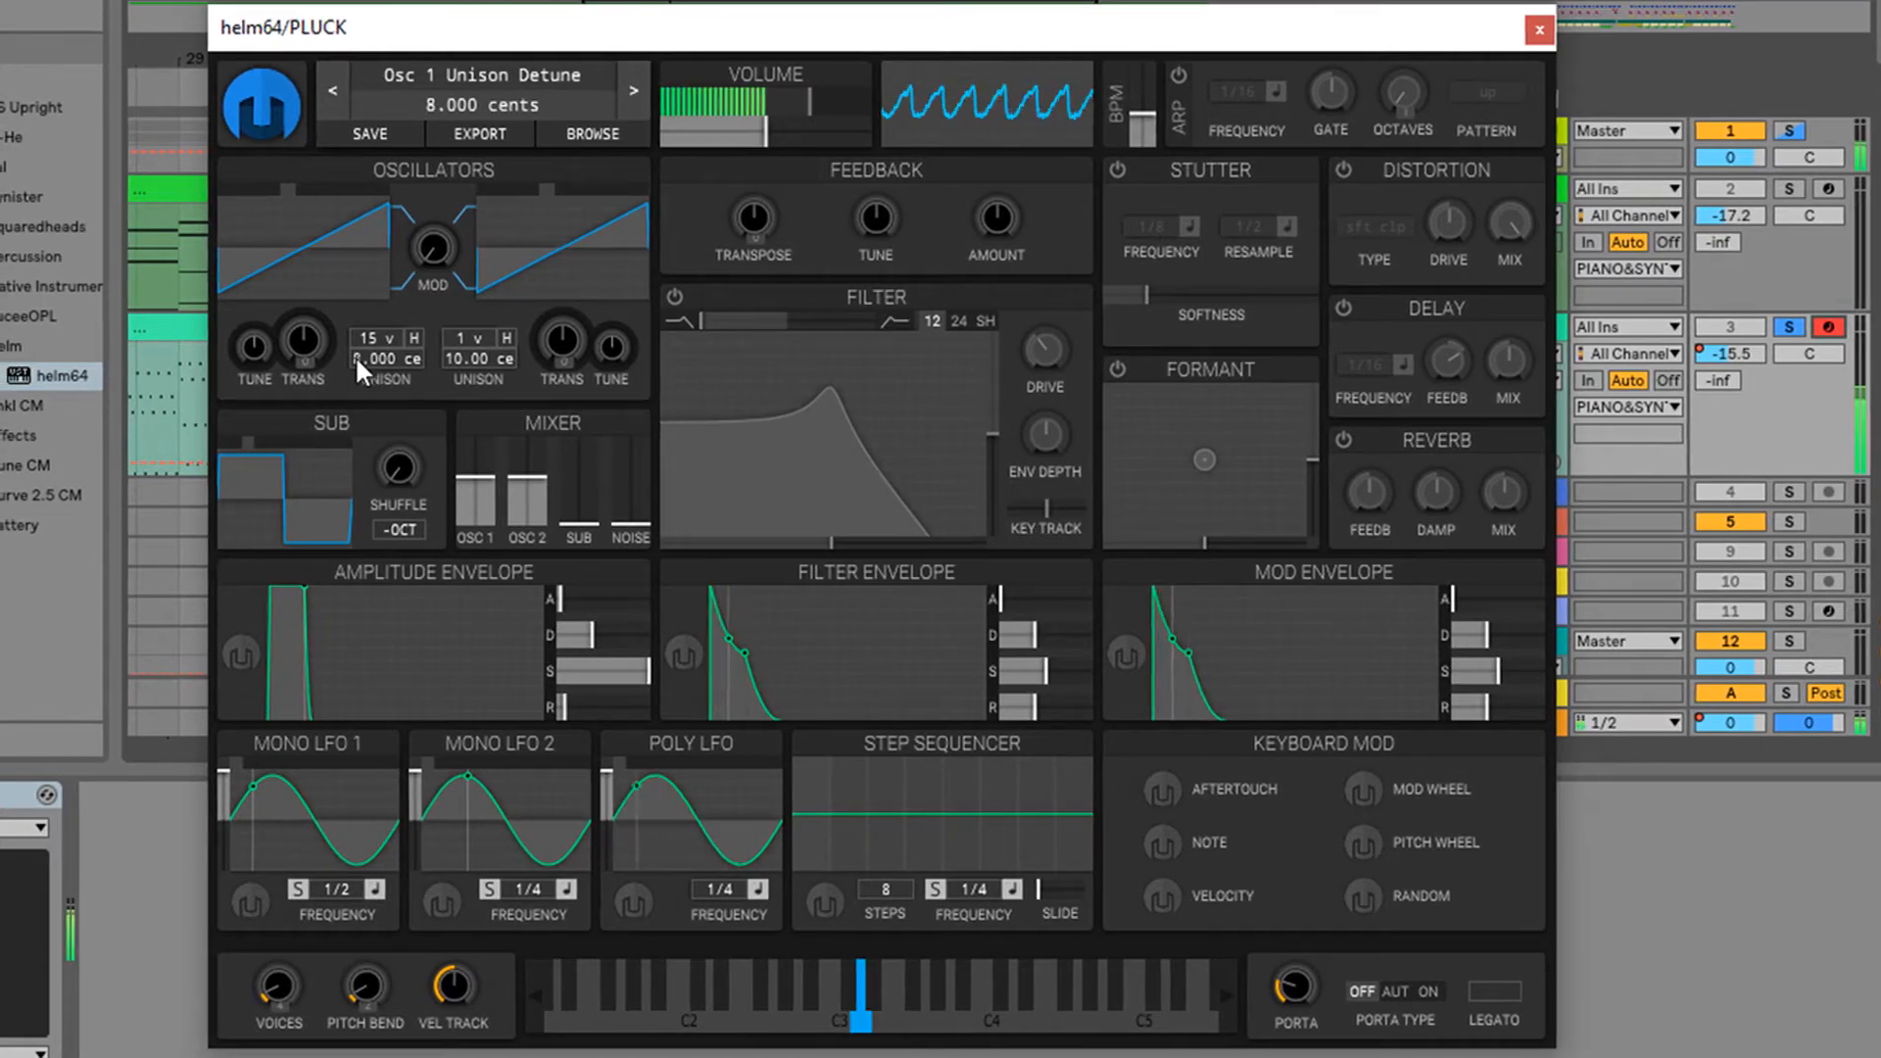
left_click_drag(486, 475, 535, 417)
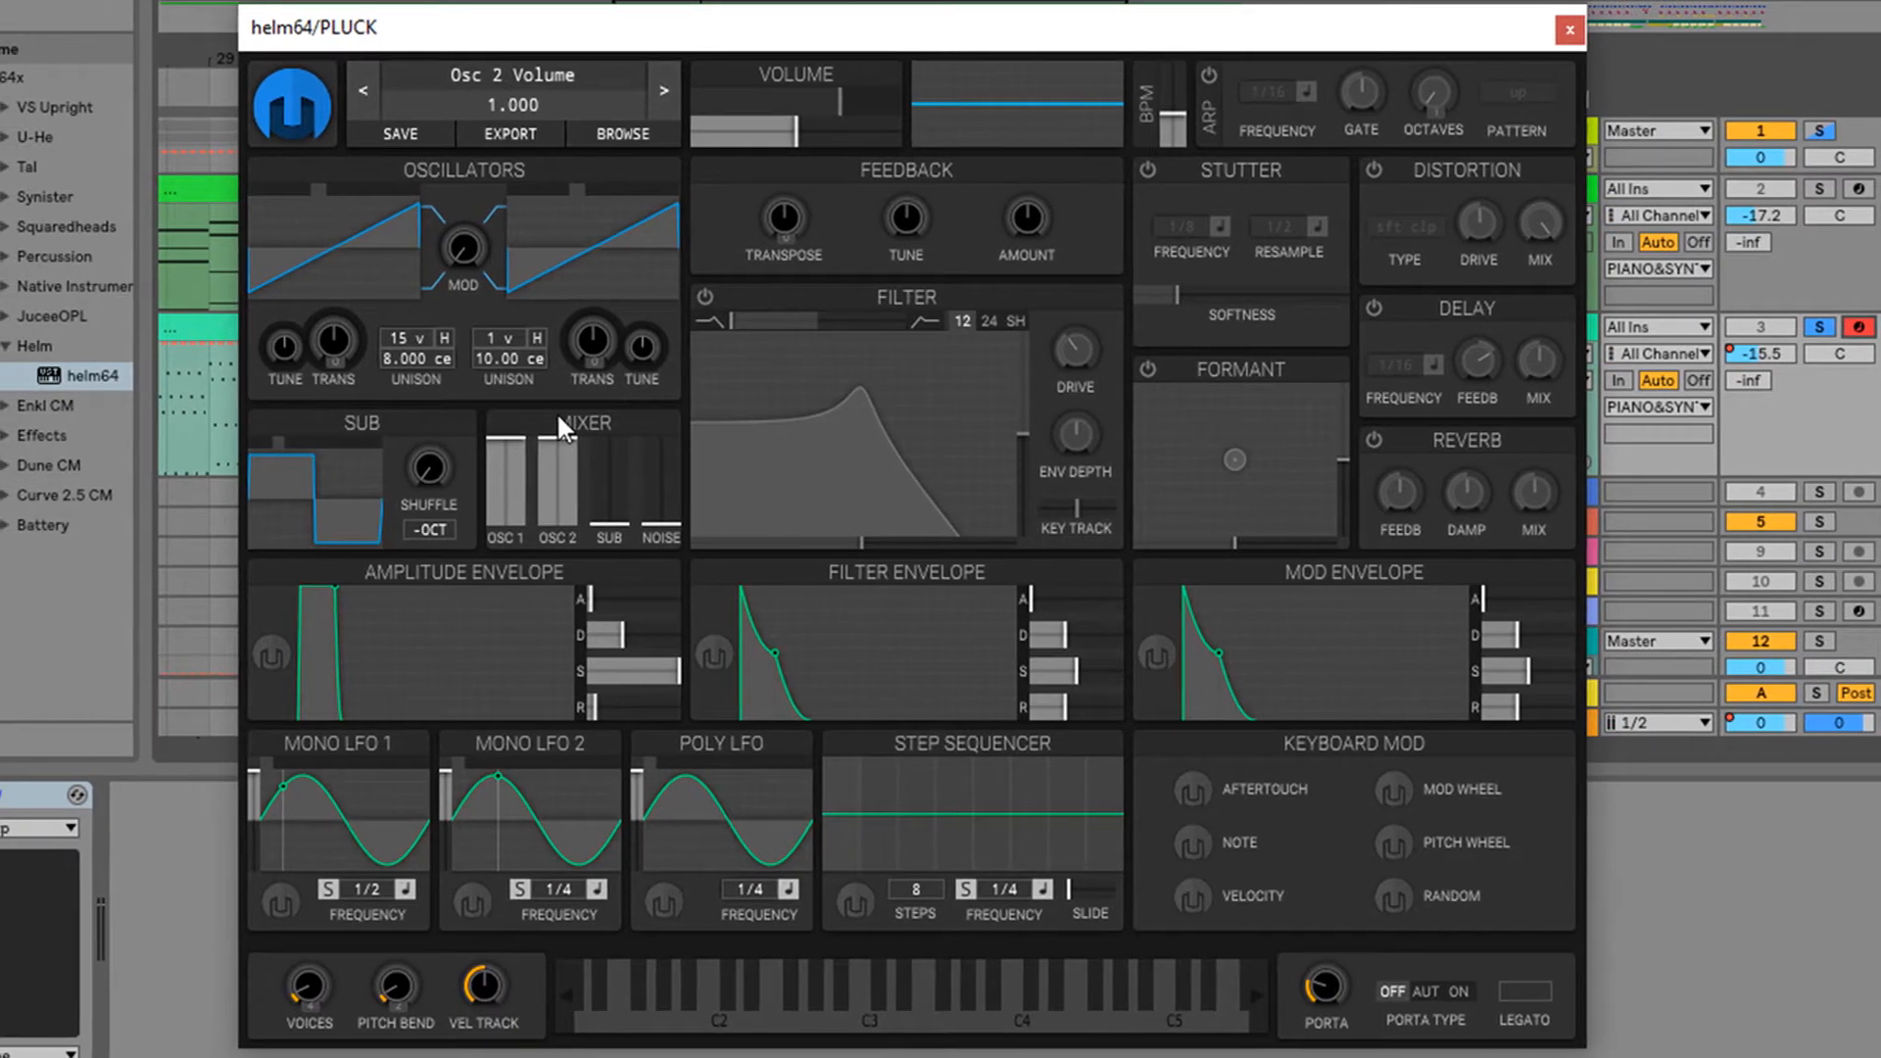
Enable the helm64 filter, lower its resonance, and bring the cutoff down to about 47 semitones
left_click(714, 296)
left_click_drag(1055, 431, 1058, 469)
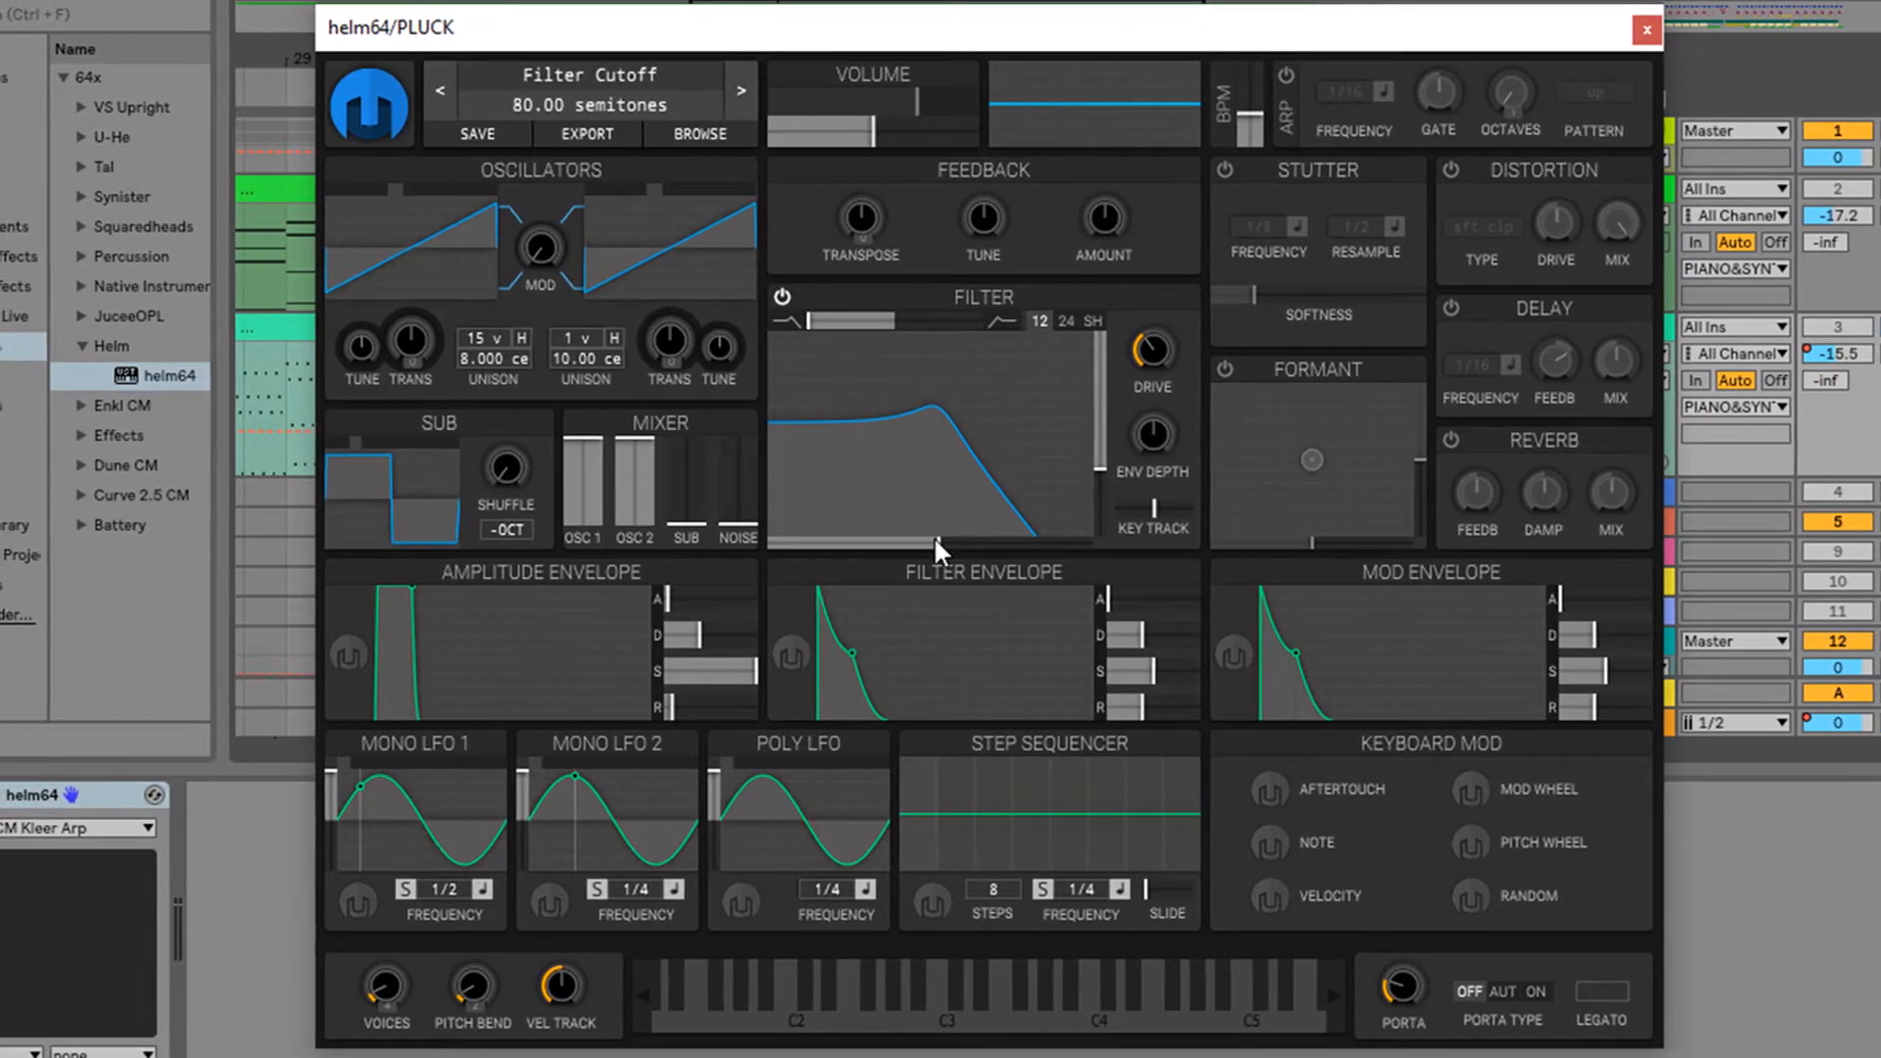
left_click_drag(955, 538, 807, 545)
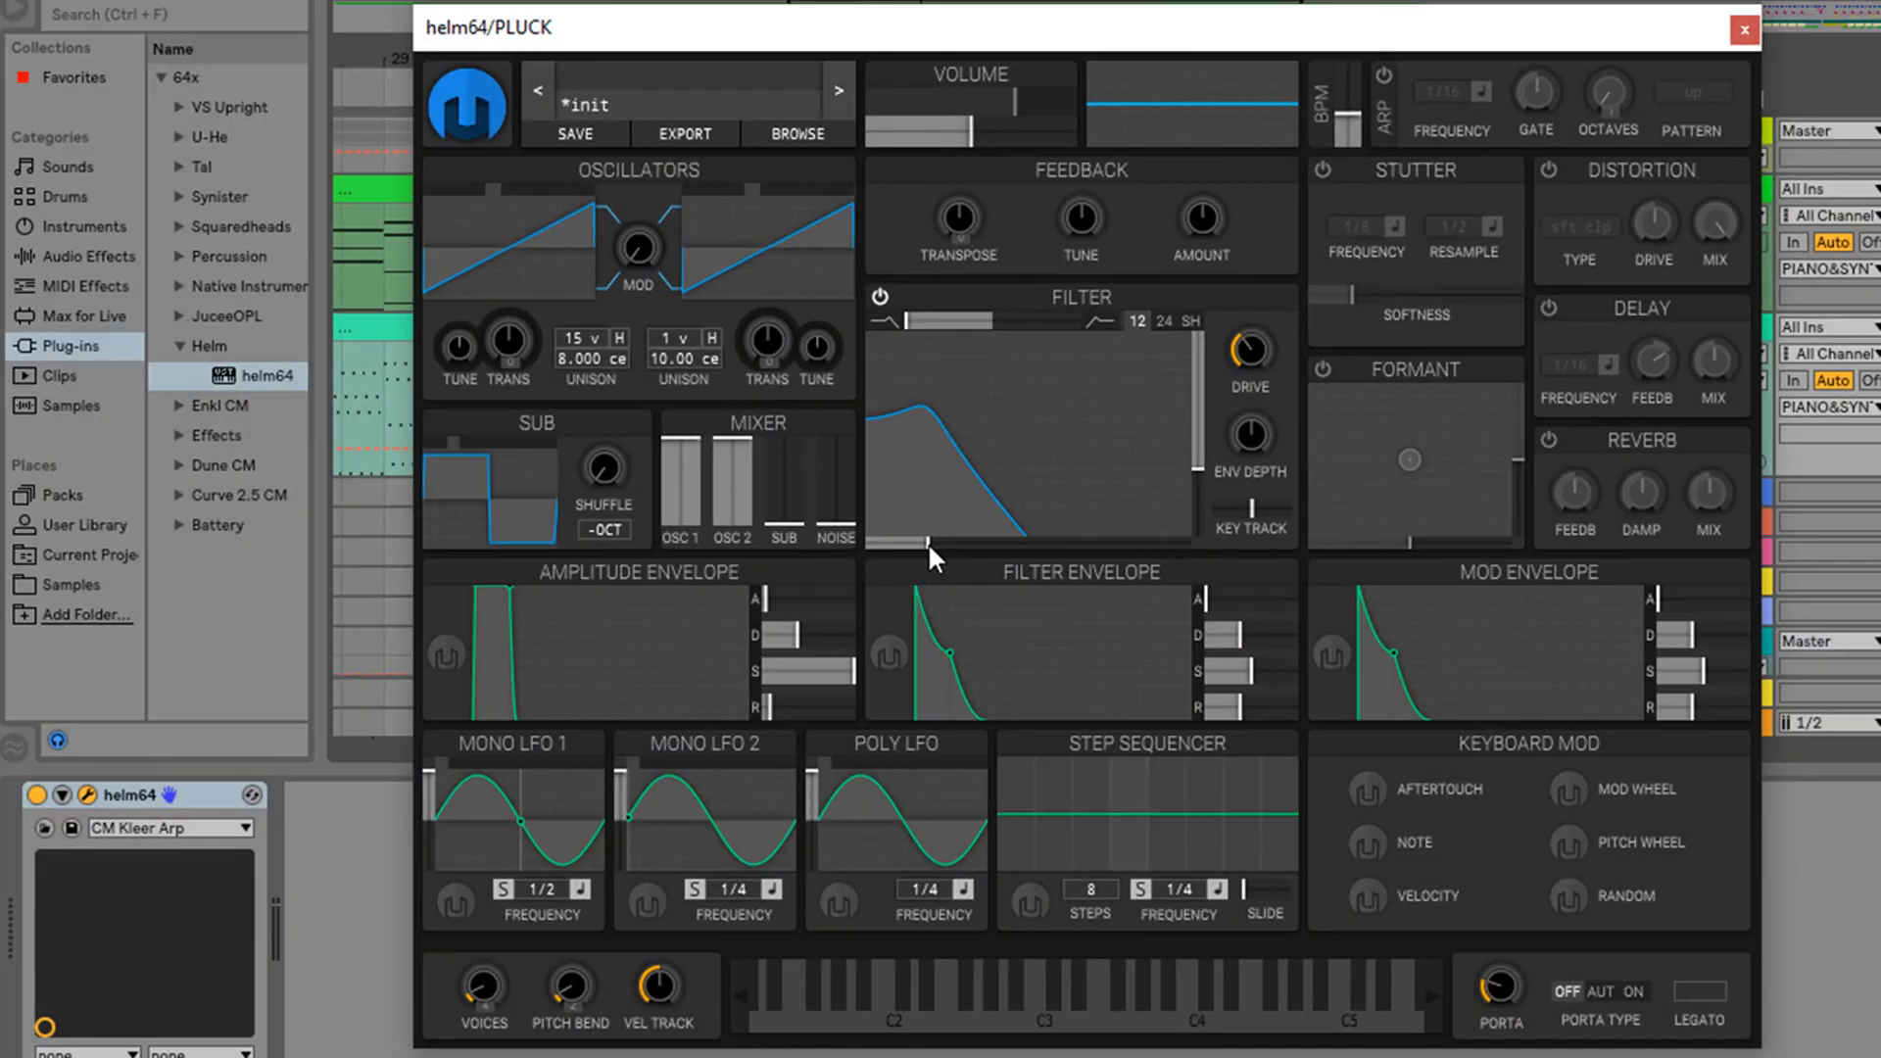
Assign the filter envelope to modulate the helm64 filter cutoff with a positive amount
left_click(879, 652)
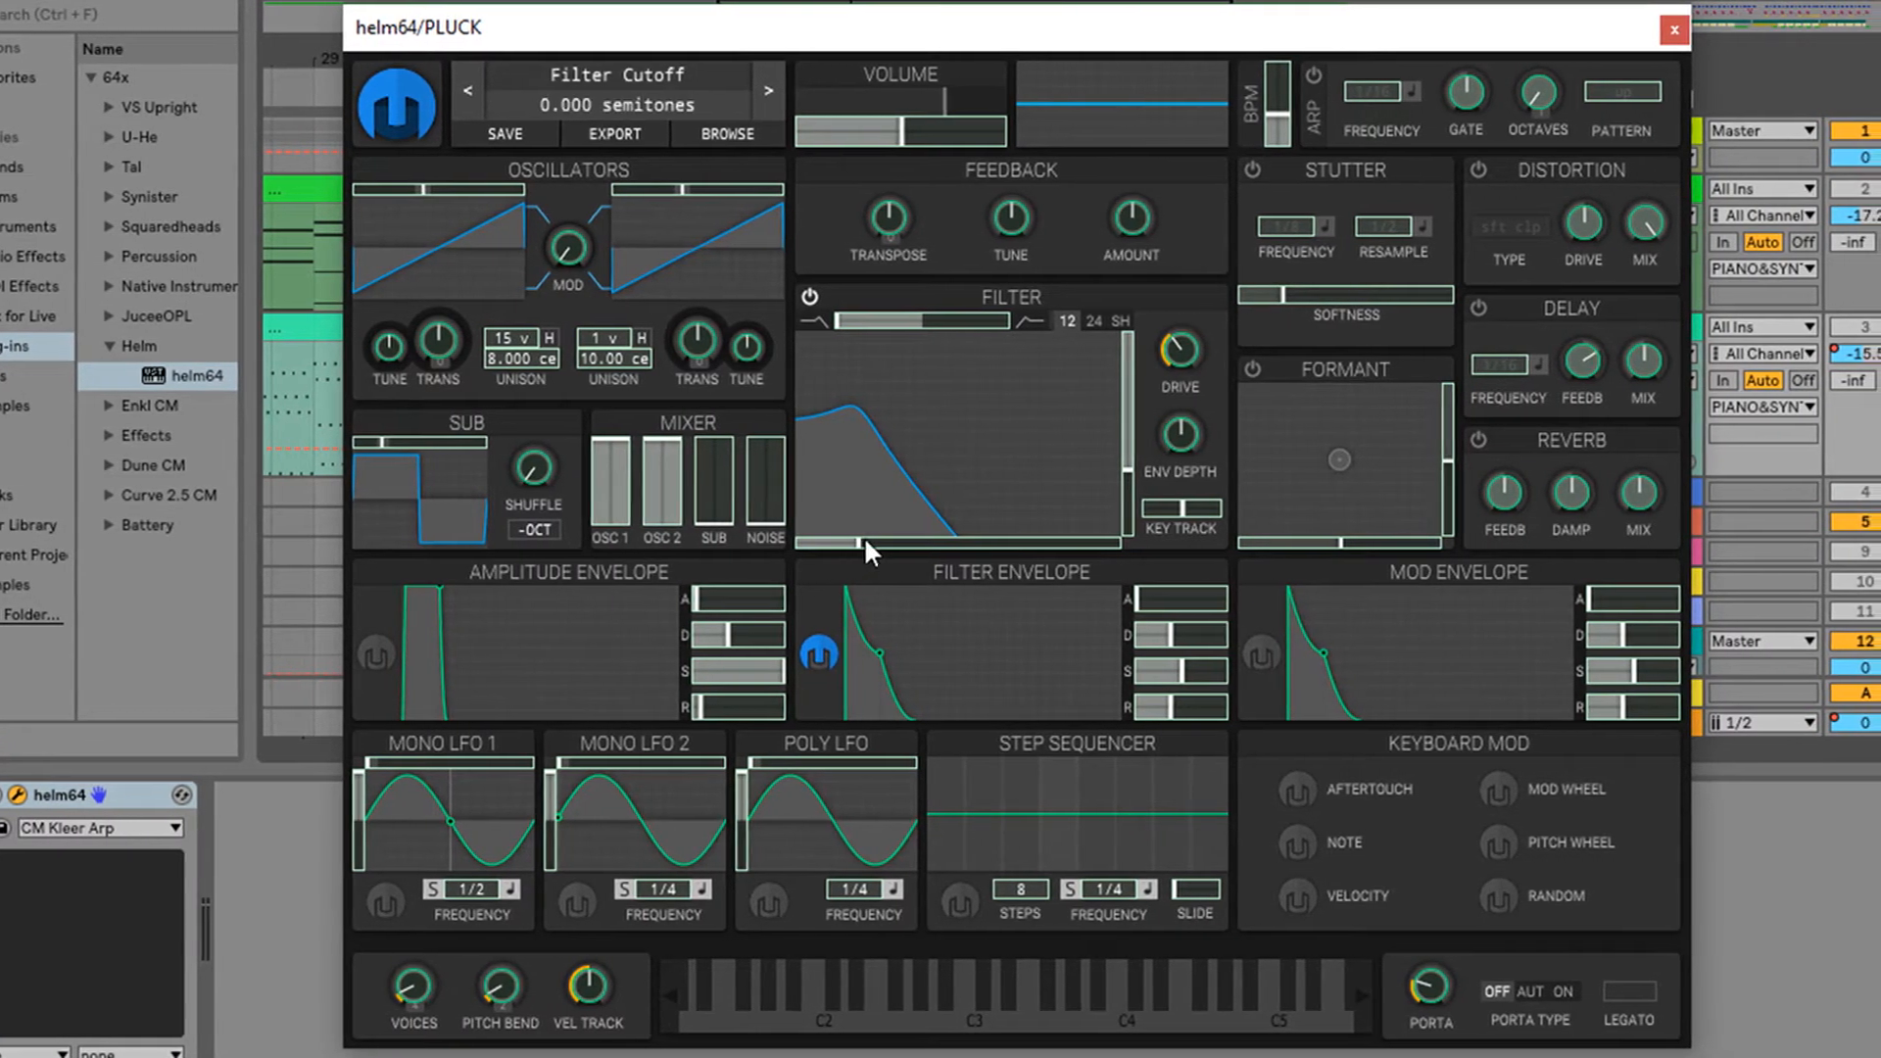
left_click_drag(866, 529, 946, 554)
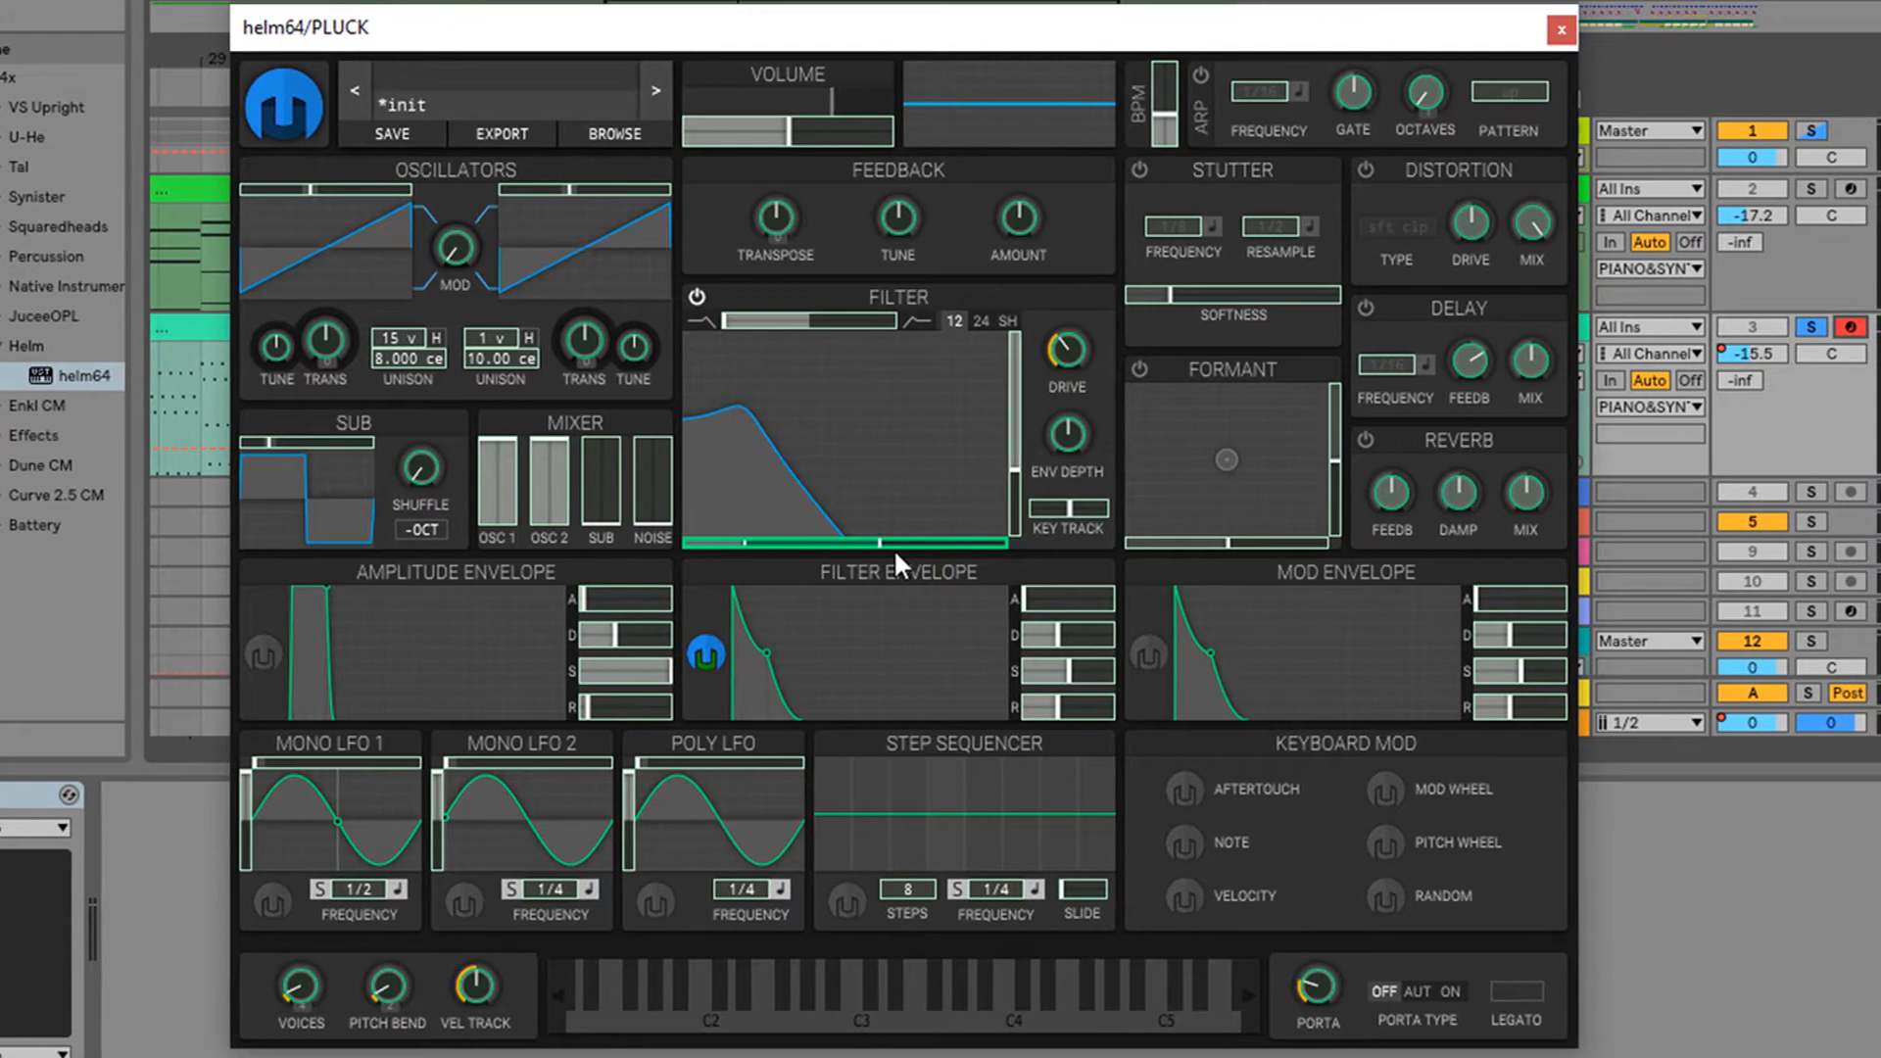
left_click(701, 654)
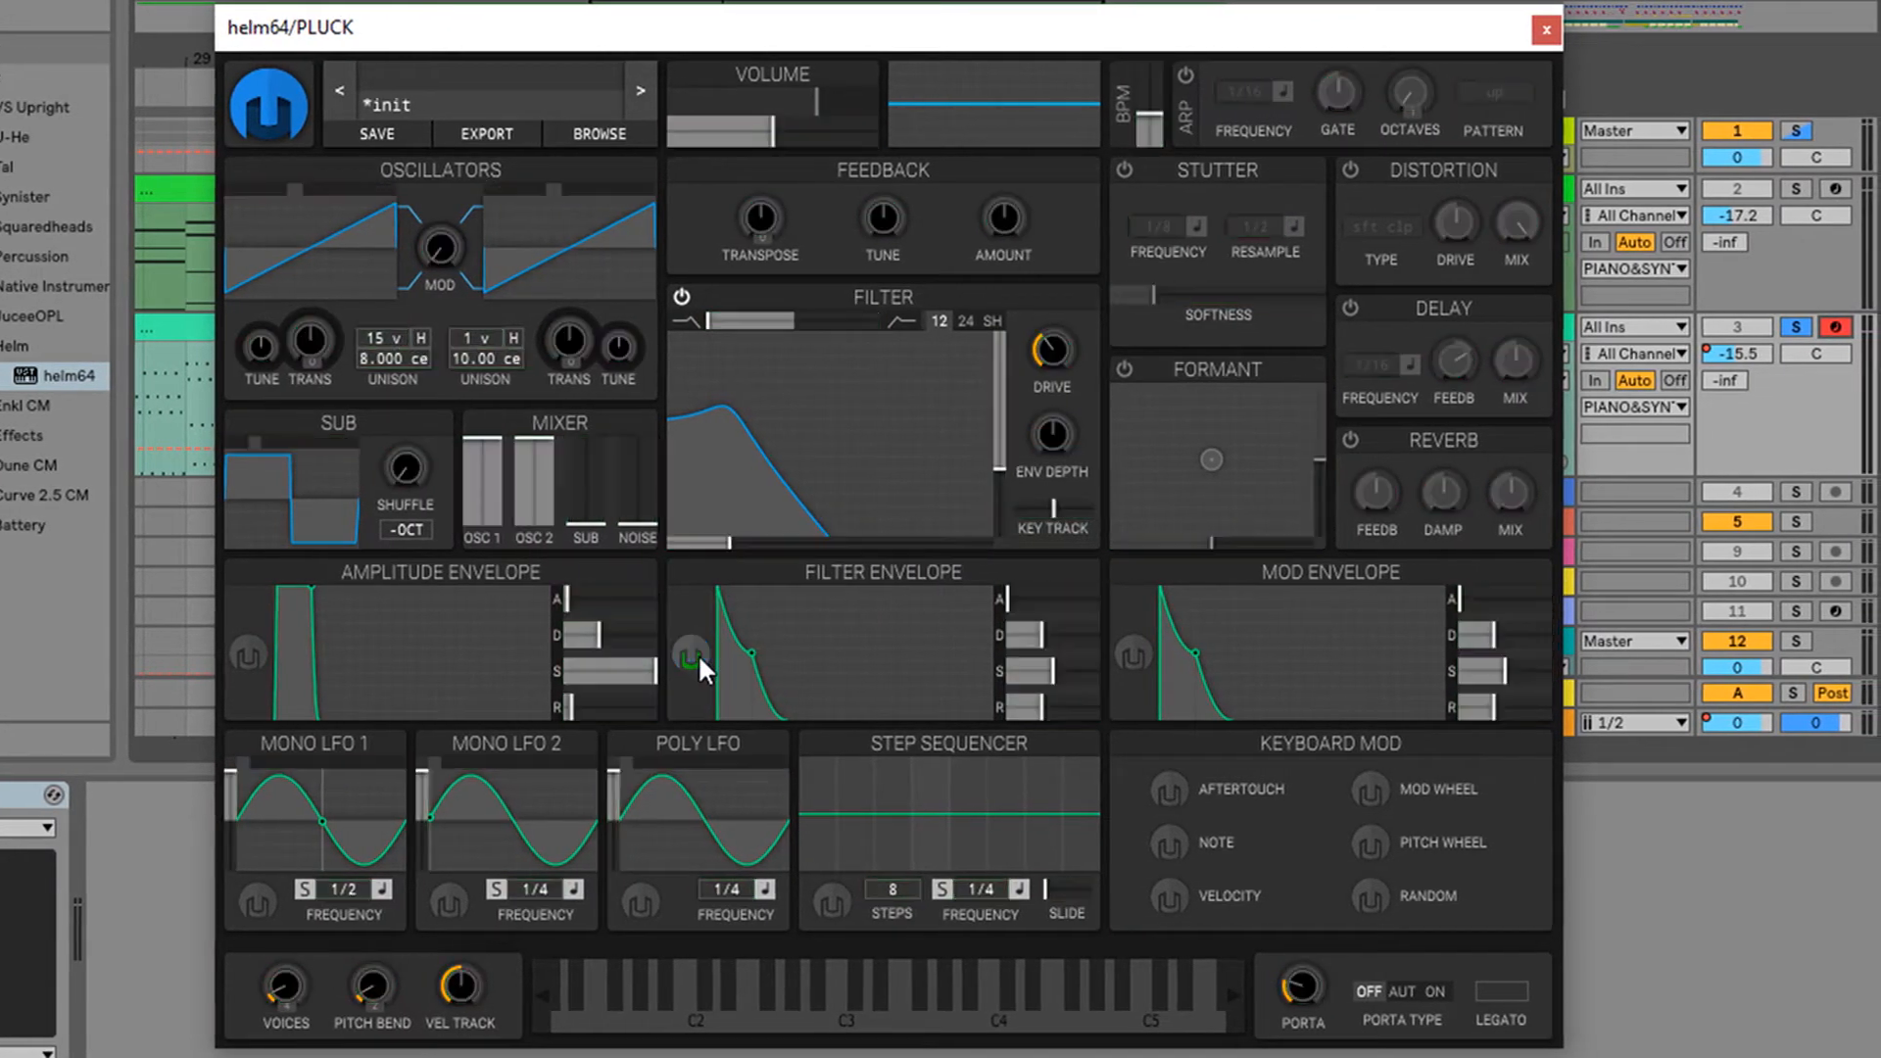
left_click(688, 654)
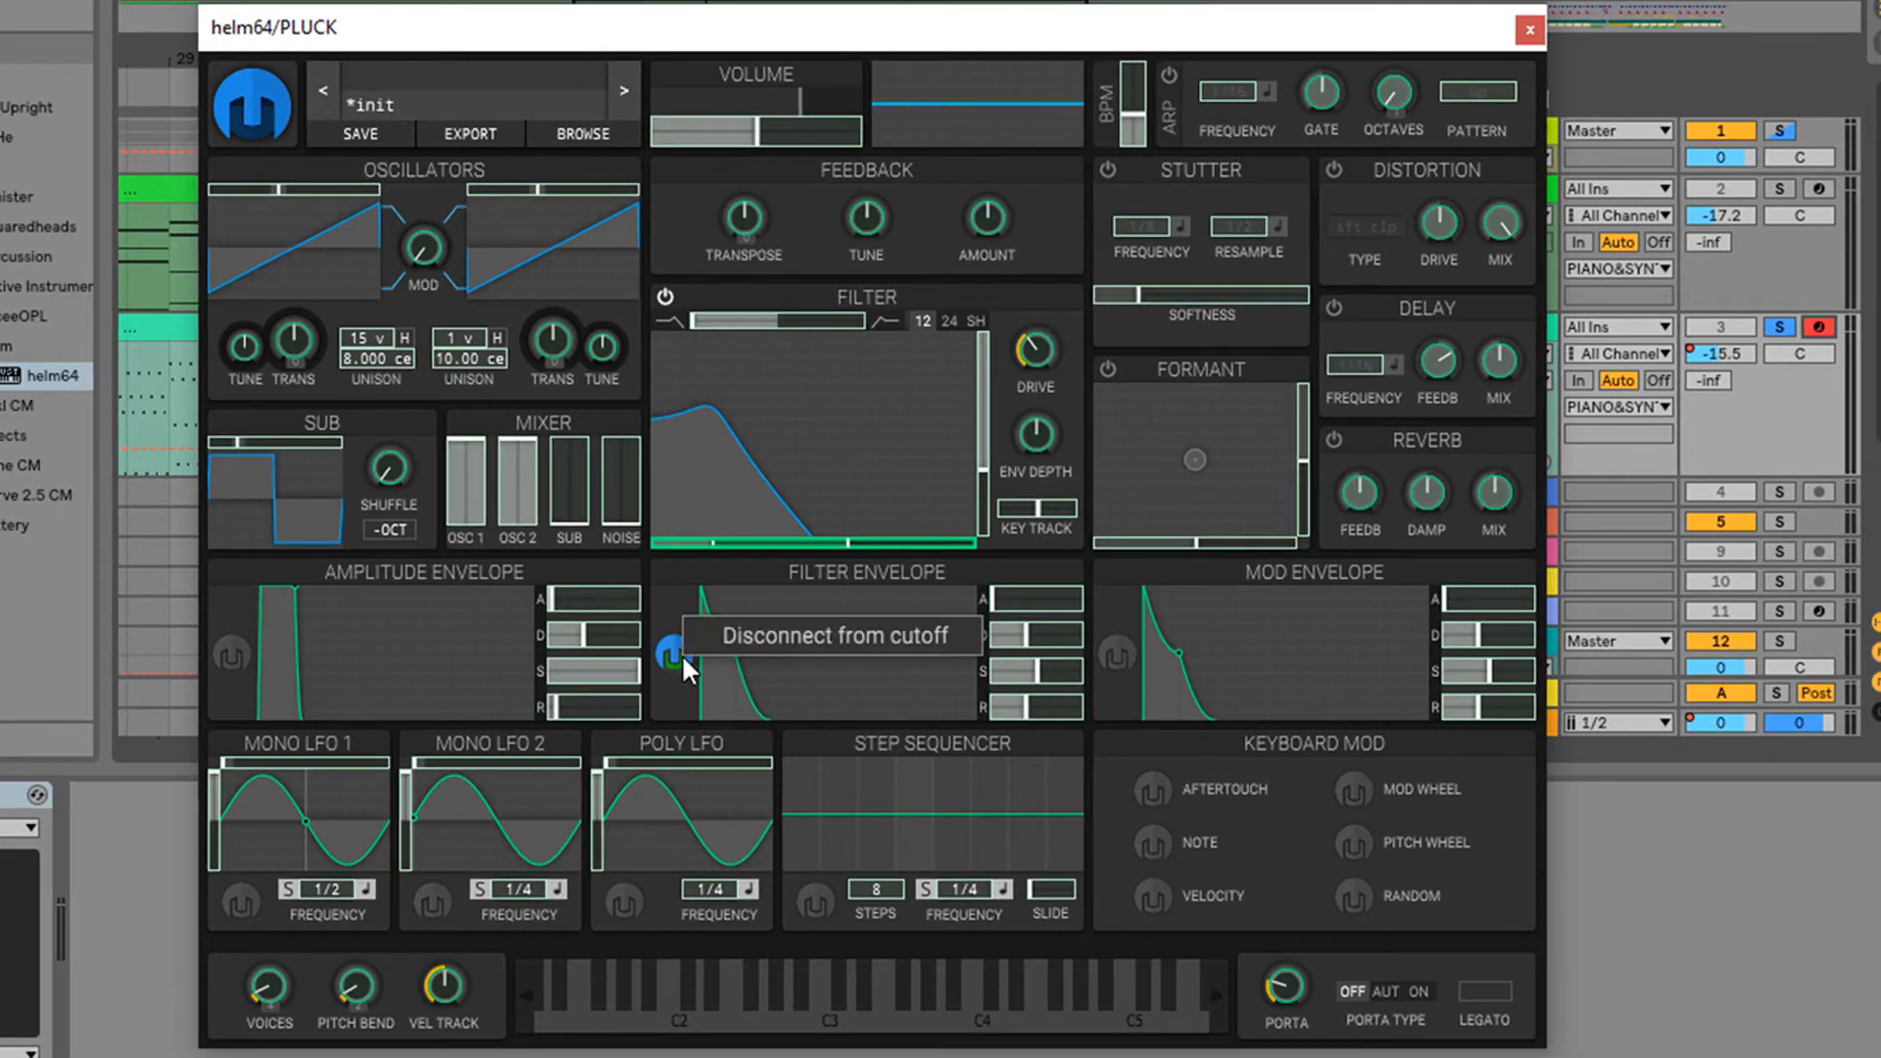
left_click(674, 655)
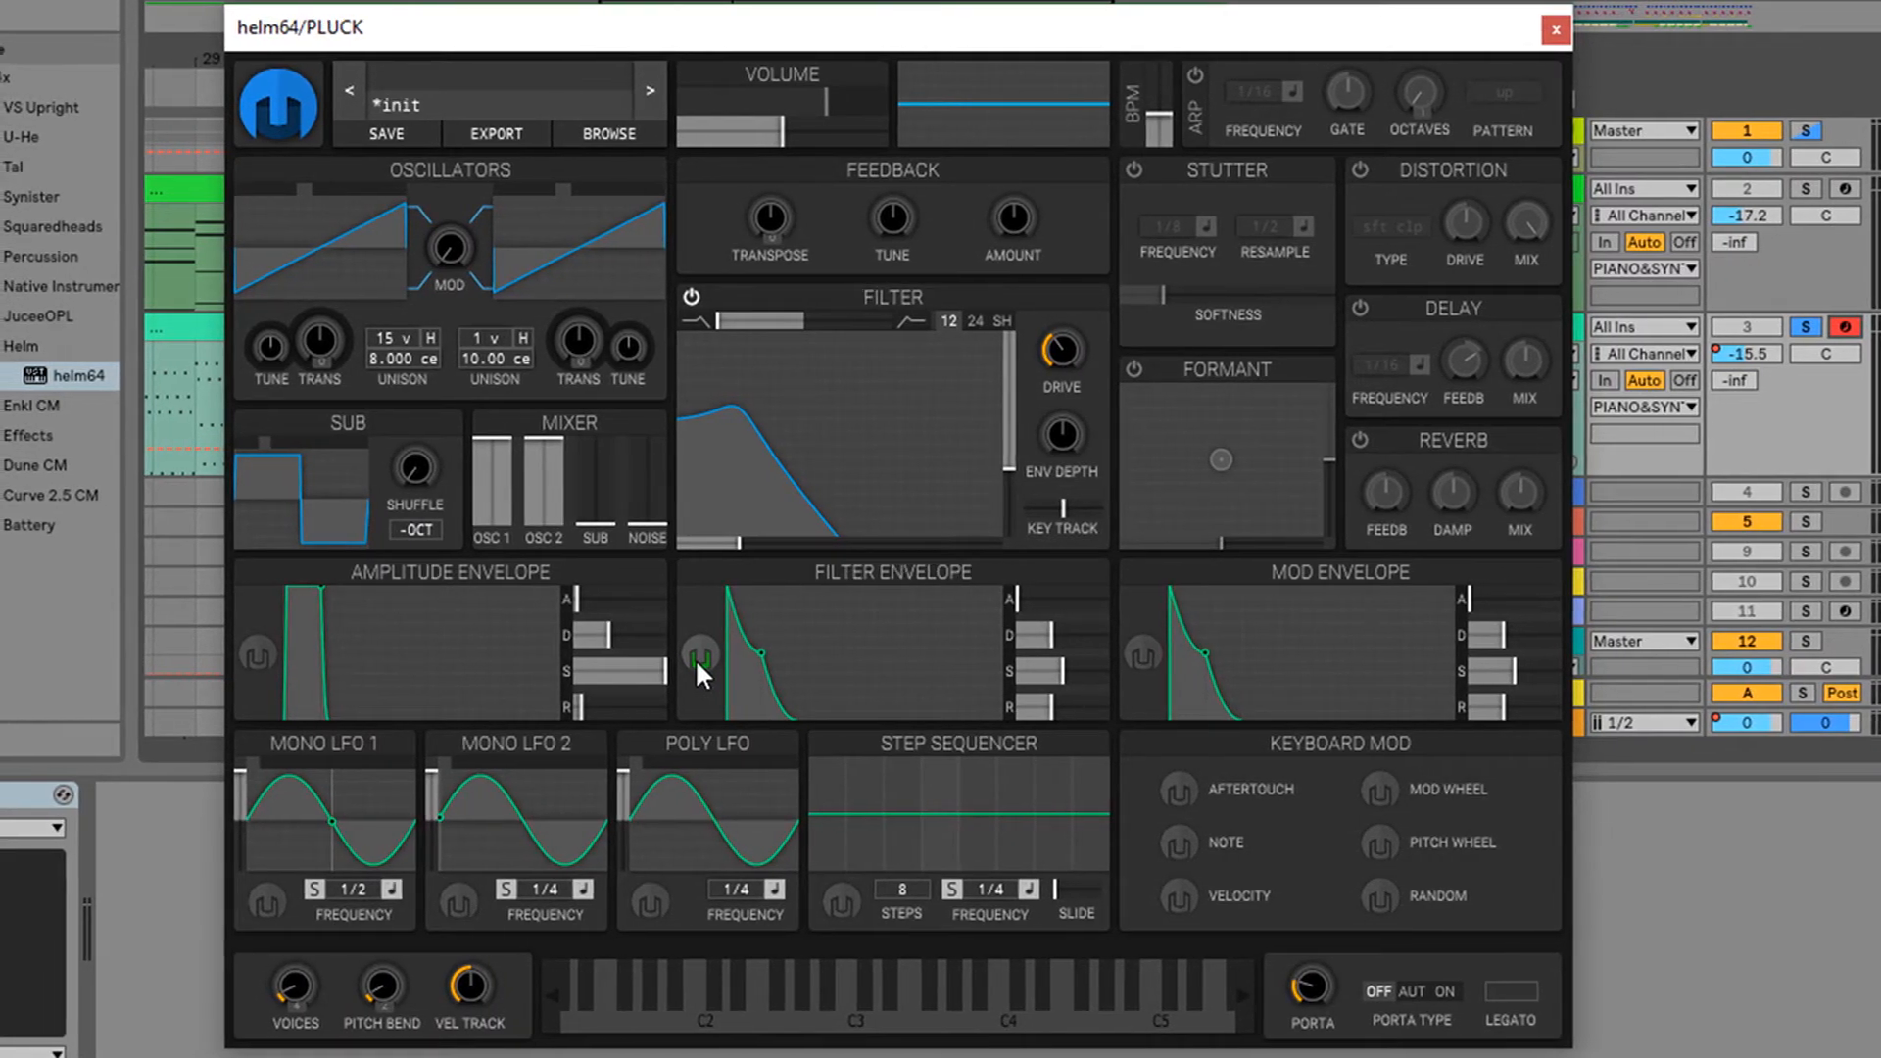
left_click(701, 660)
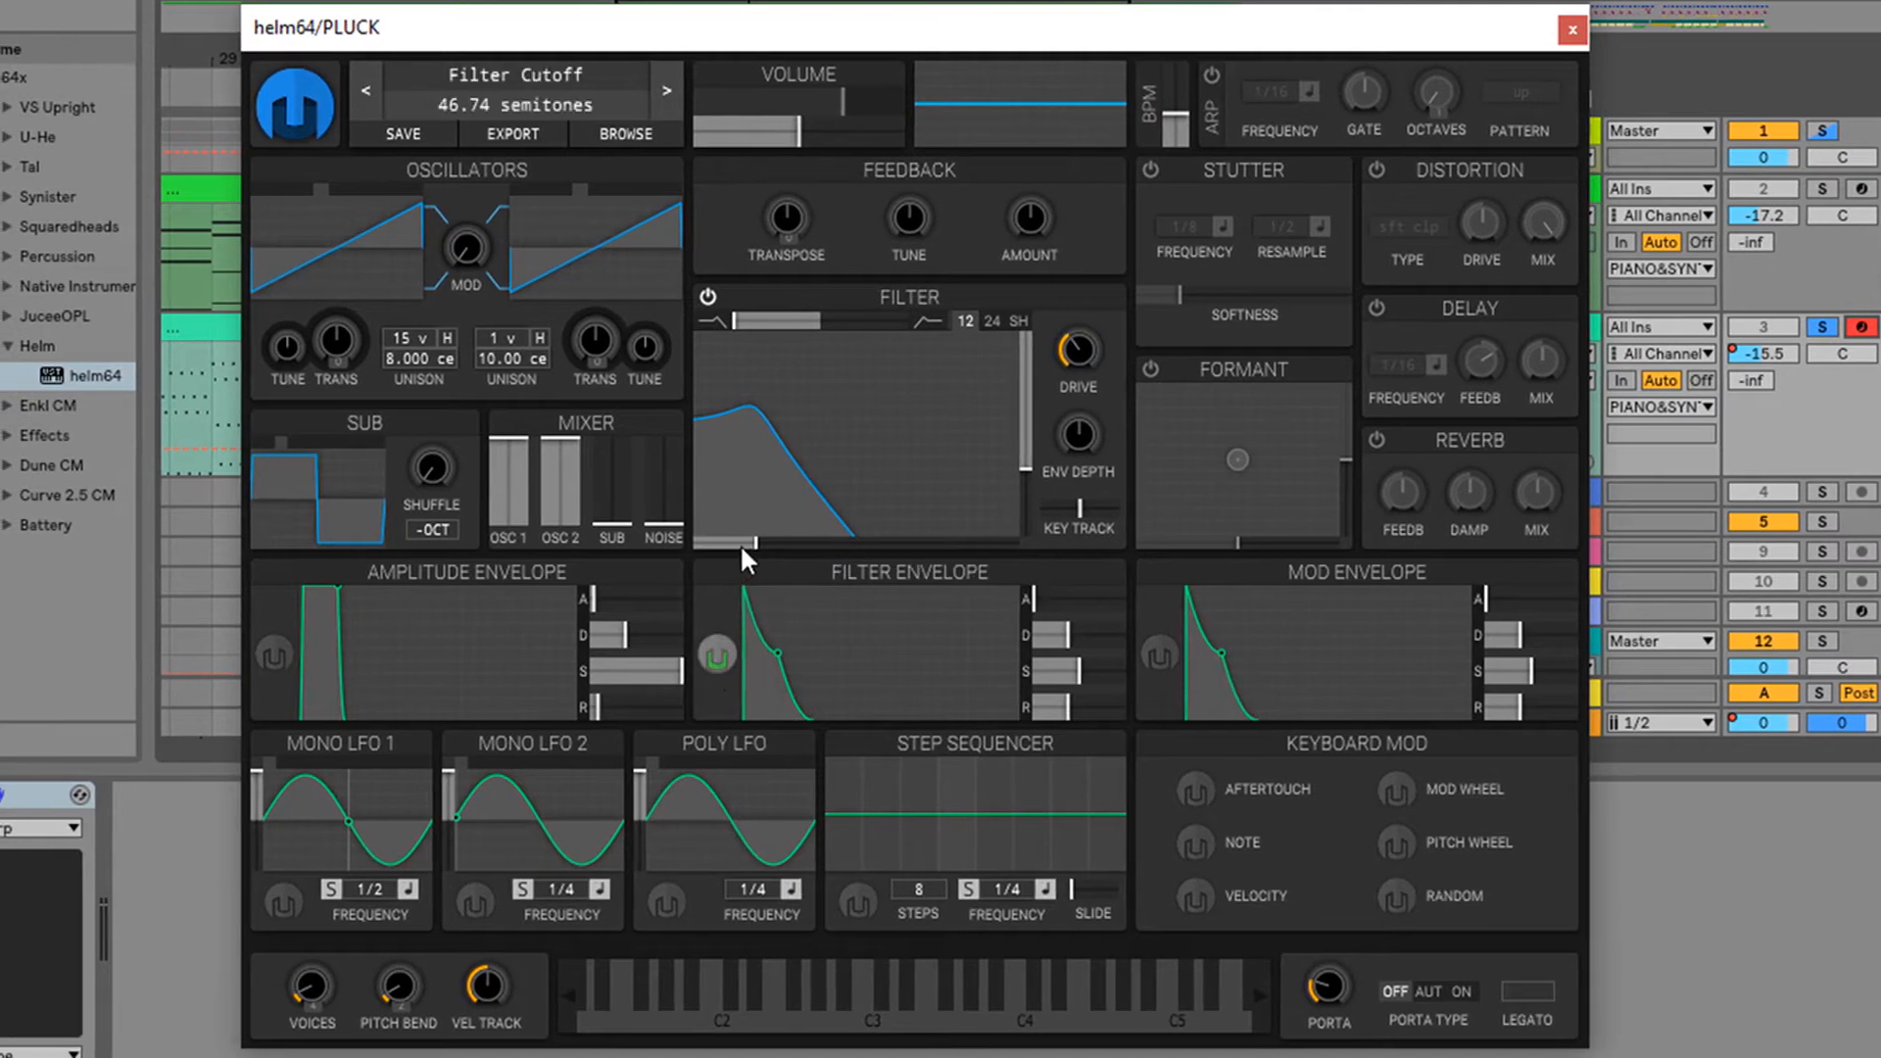
Shape a short pluck with the filter envelope, using minimum sustain and release and a 0.304-second decay, while adjusting the filter cutoff
left_click_drag(760, 539, 823, 539)
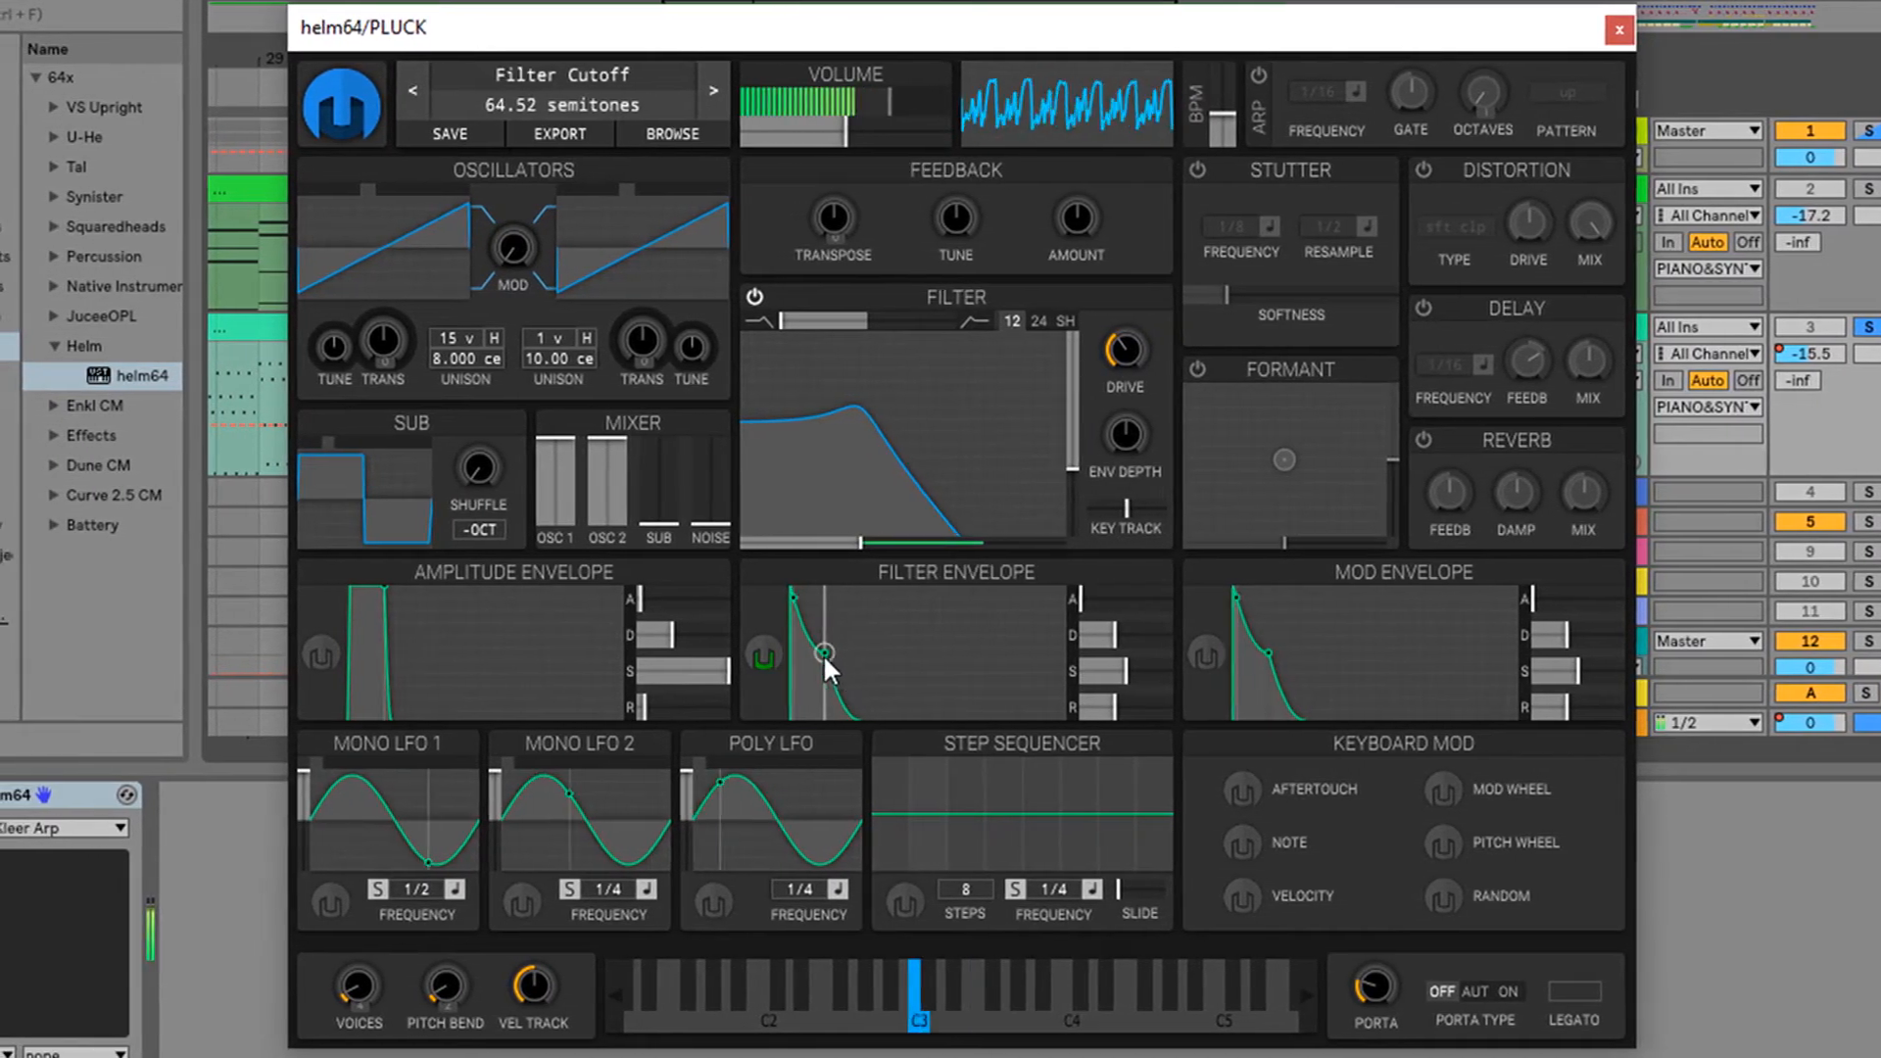
left_click_drag(1088, 633, 1213, 639)
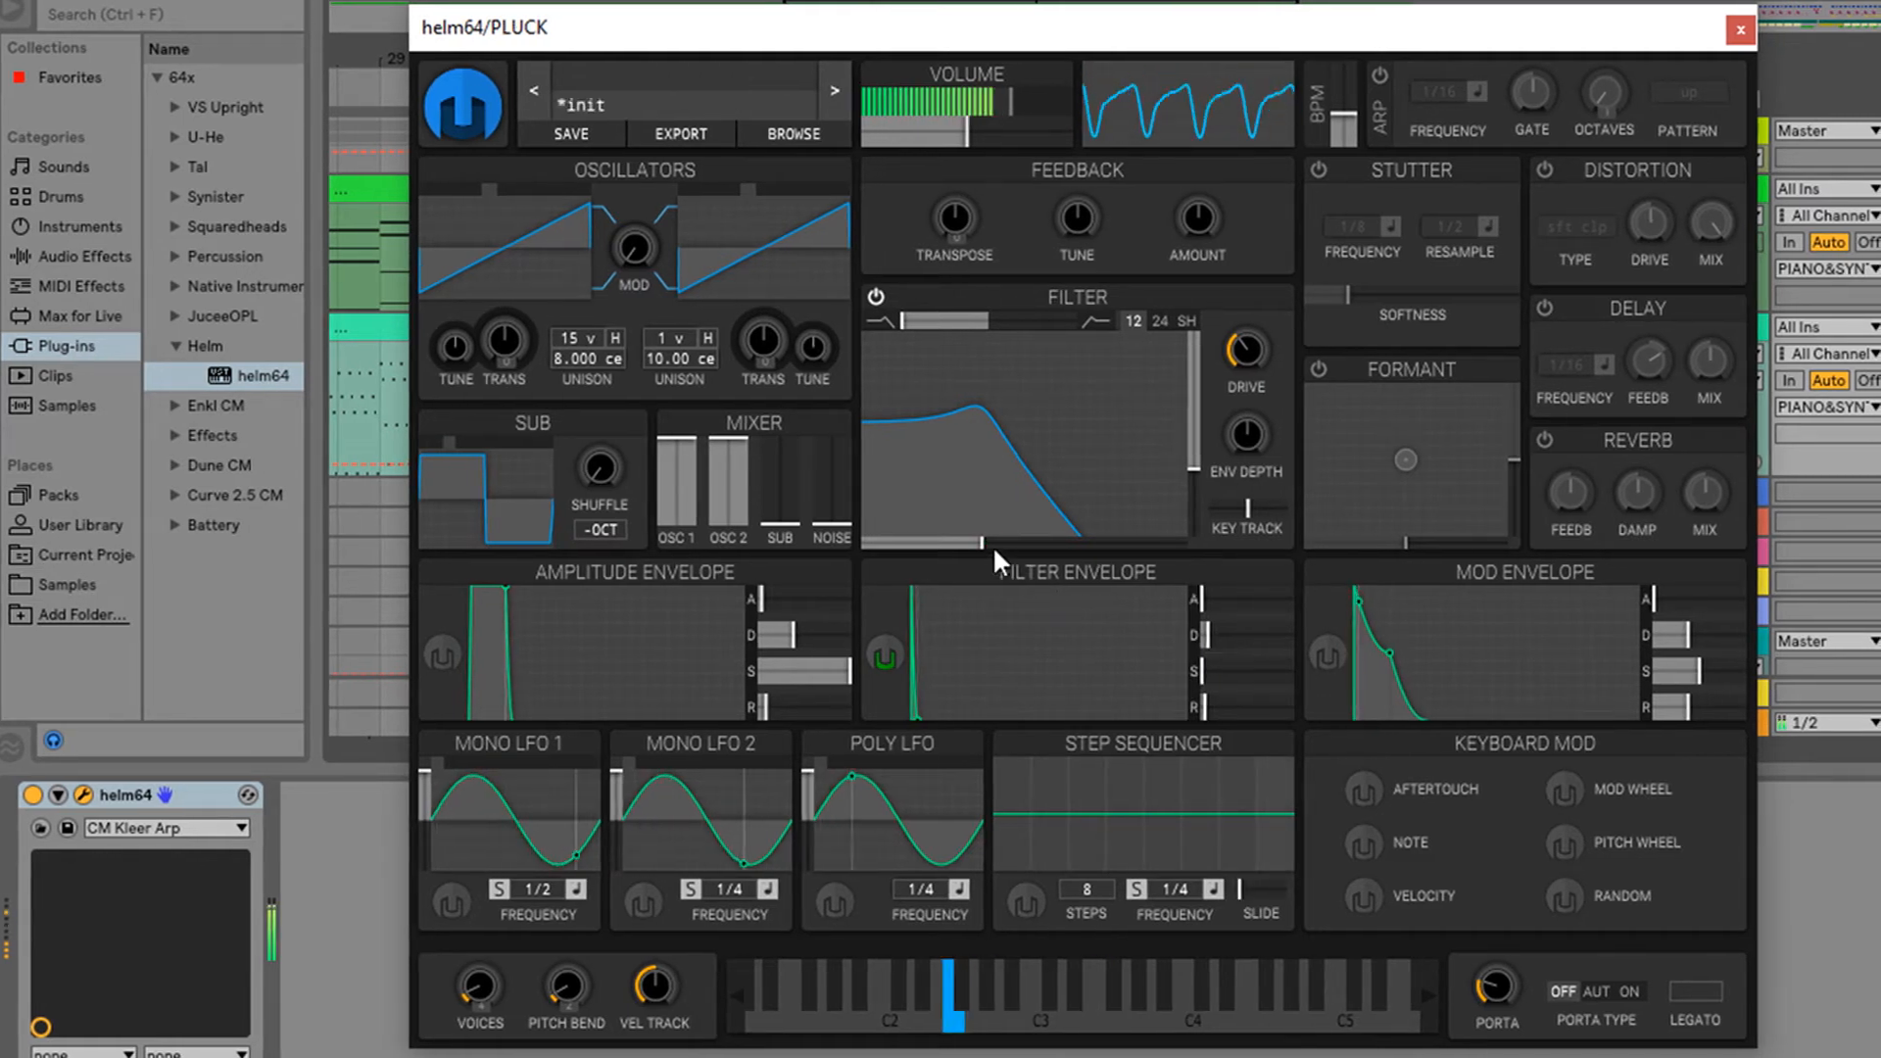
left_click_drag(992, 543, 918, 551)
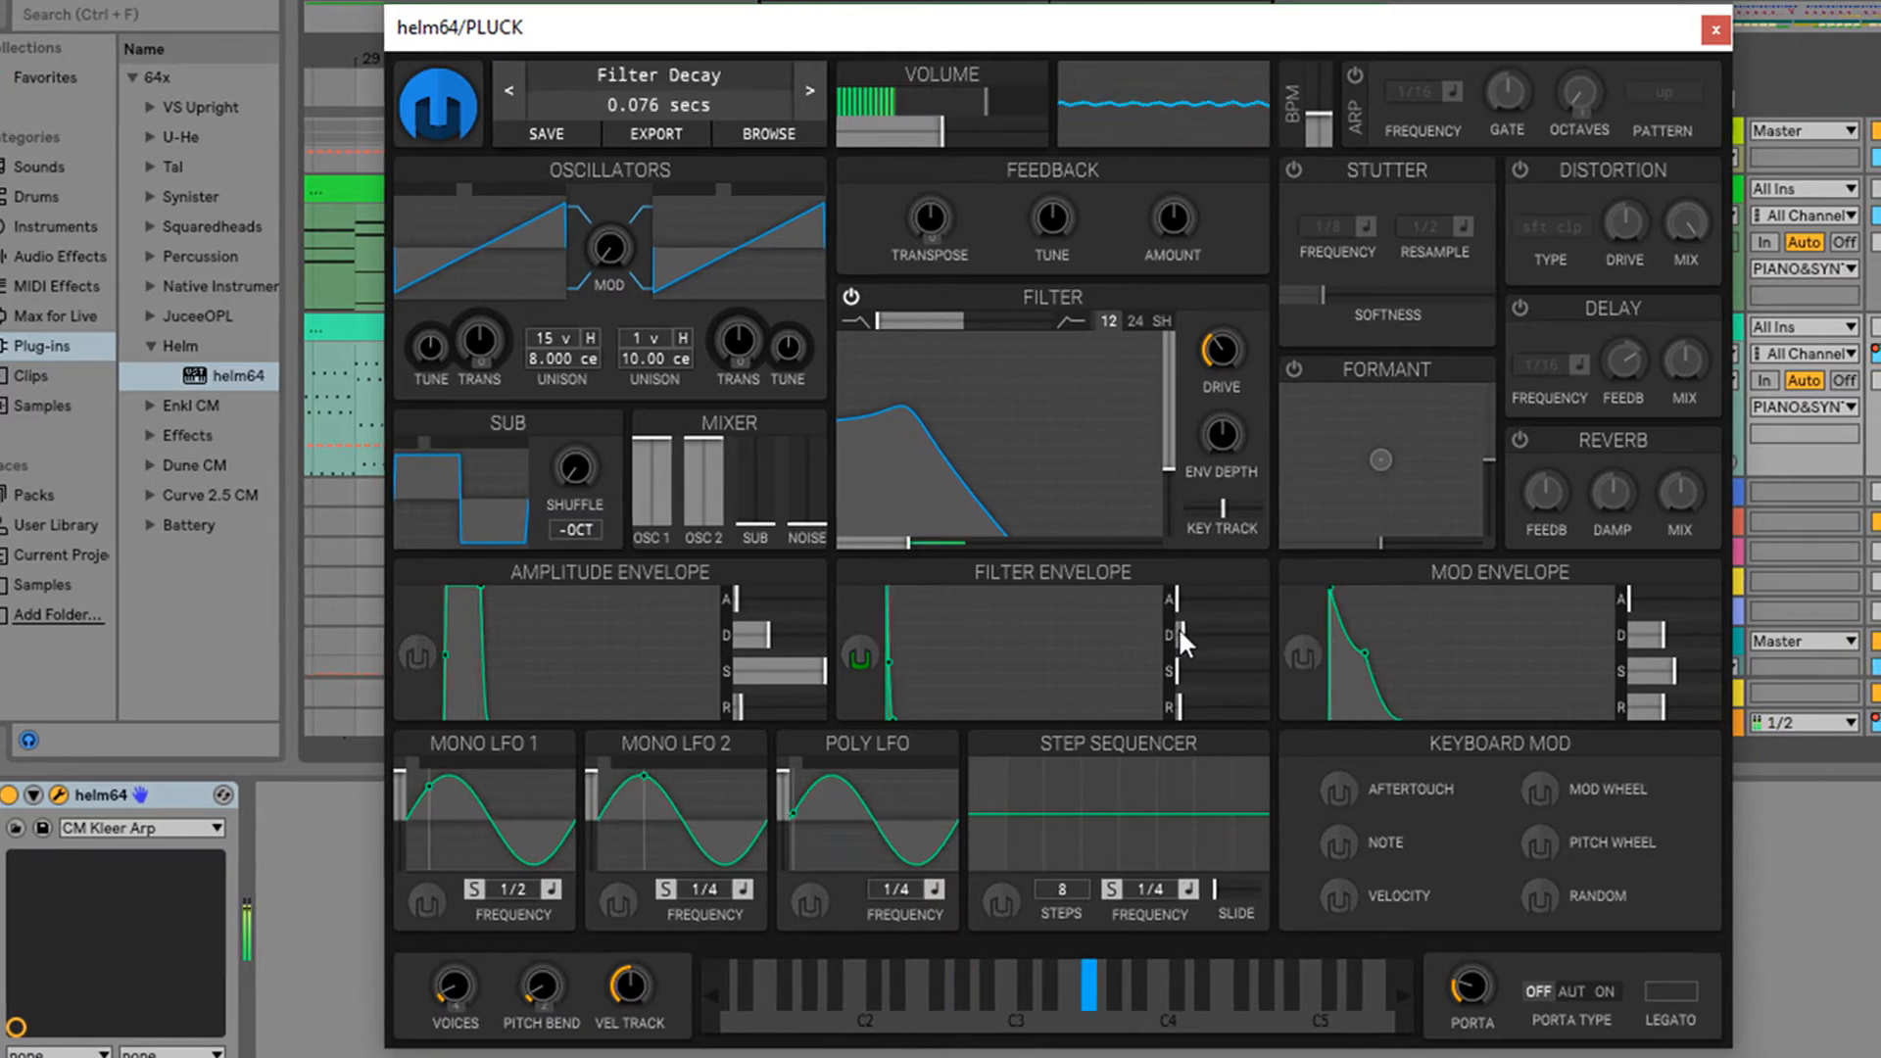
left_click_drag(1188, 631, 1156, 625)
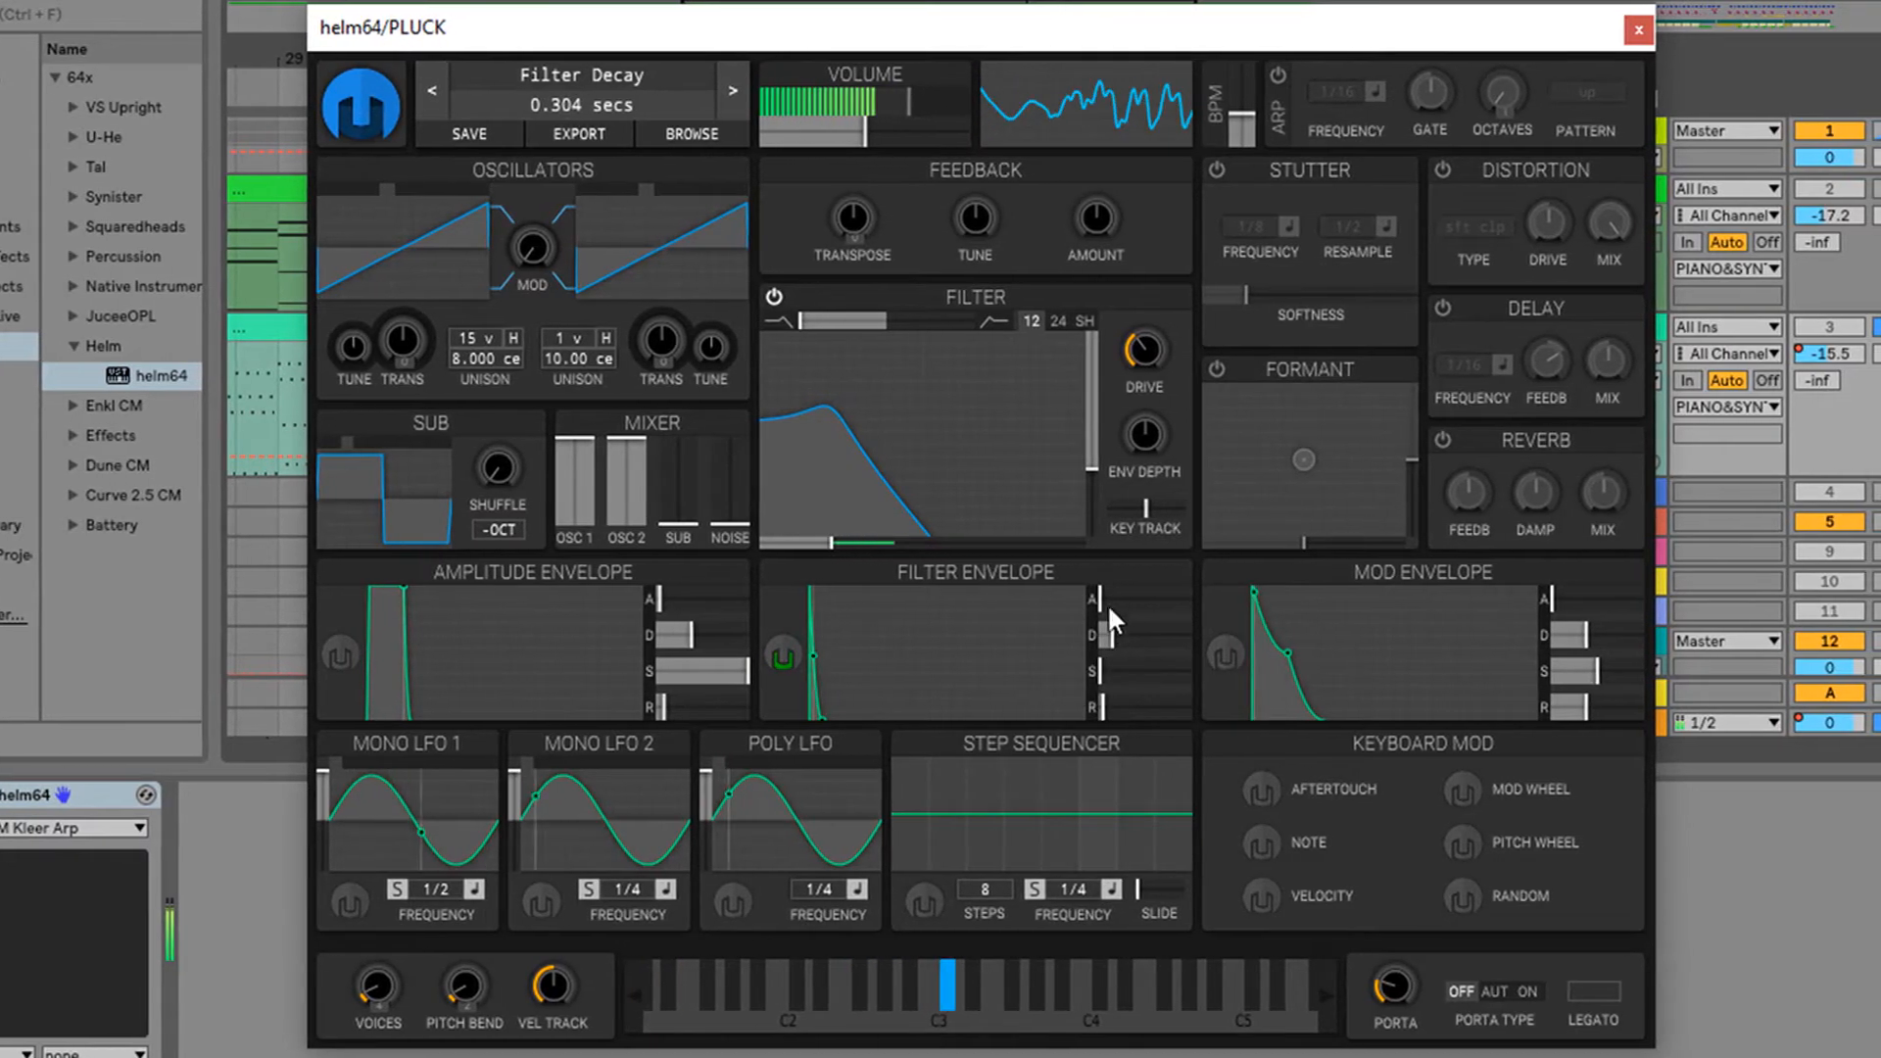
Lower the helm64 filter cutoff further and close the synth window
left_click_drag(823, 545, 705, 544)
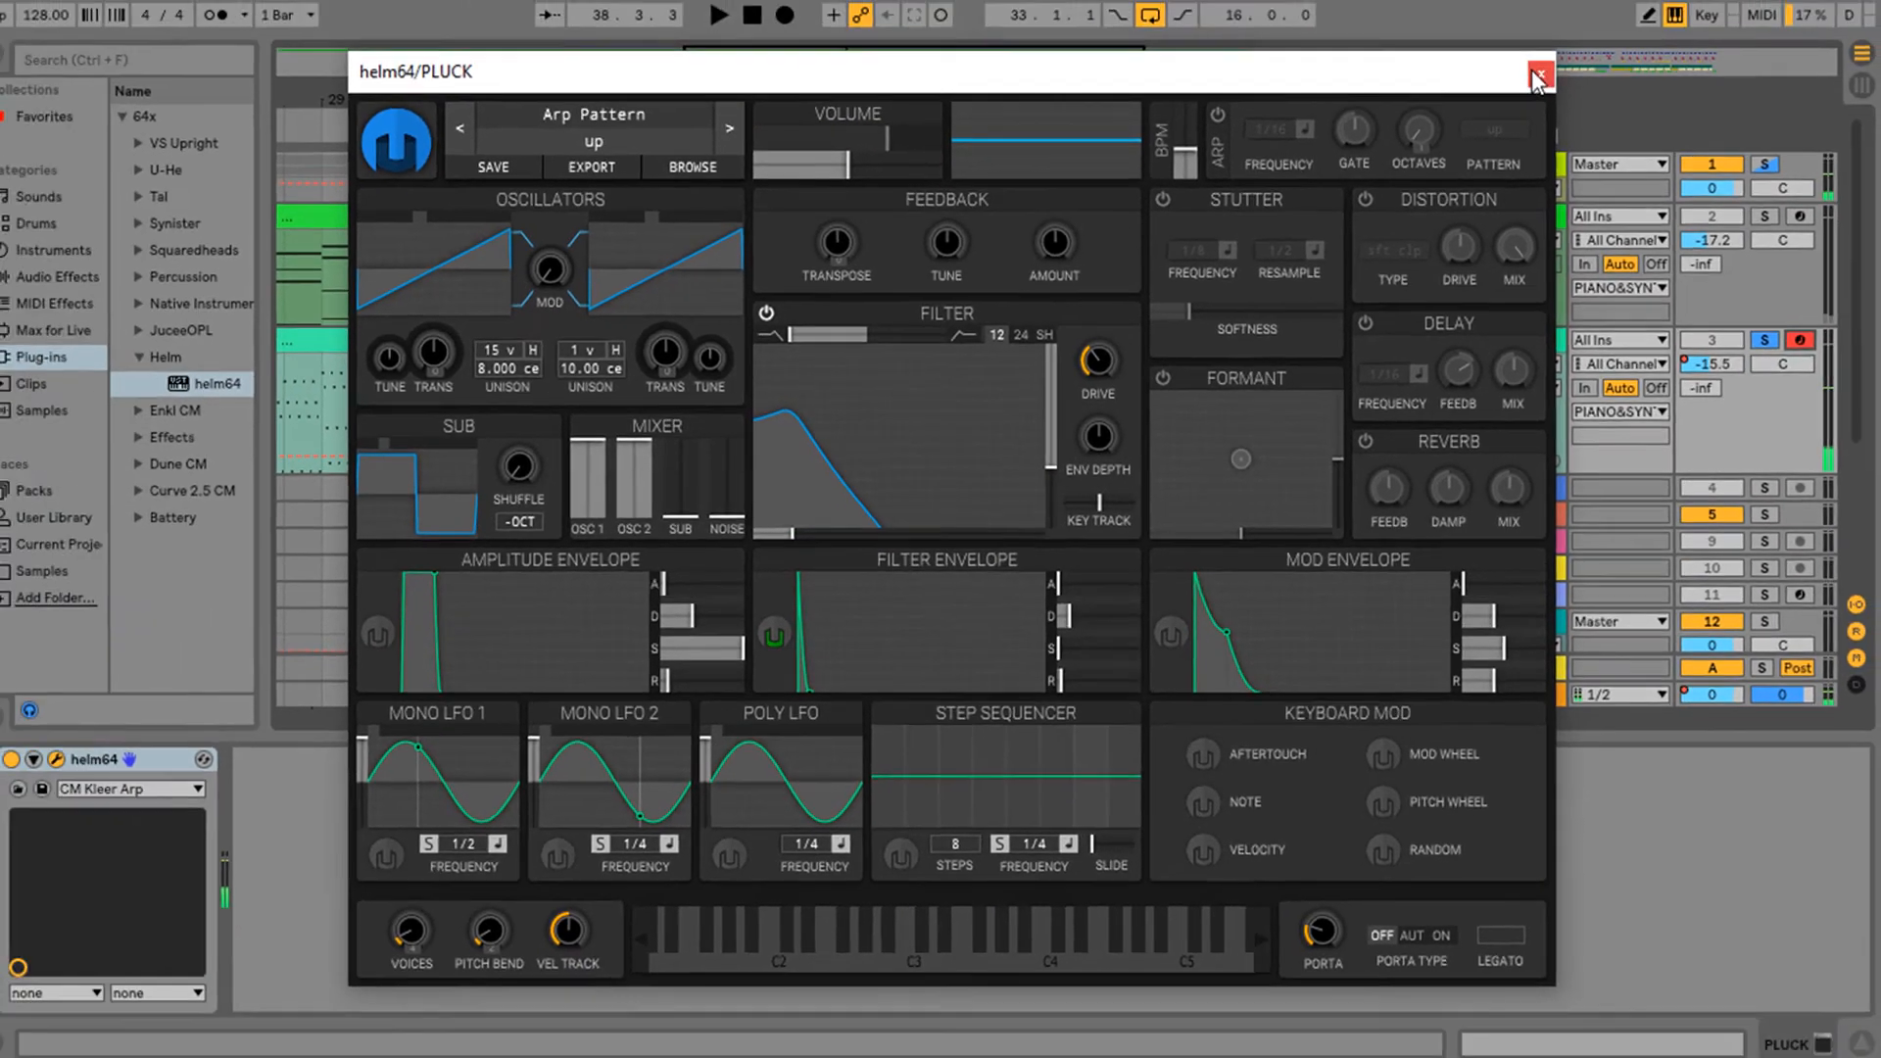
left_click(1536, 75)
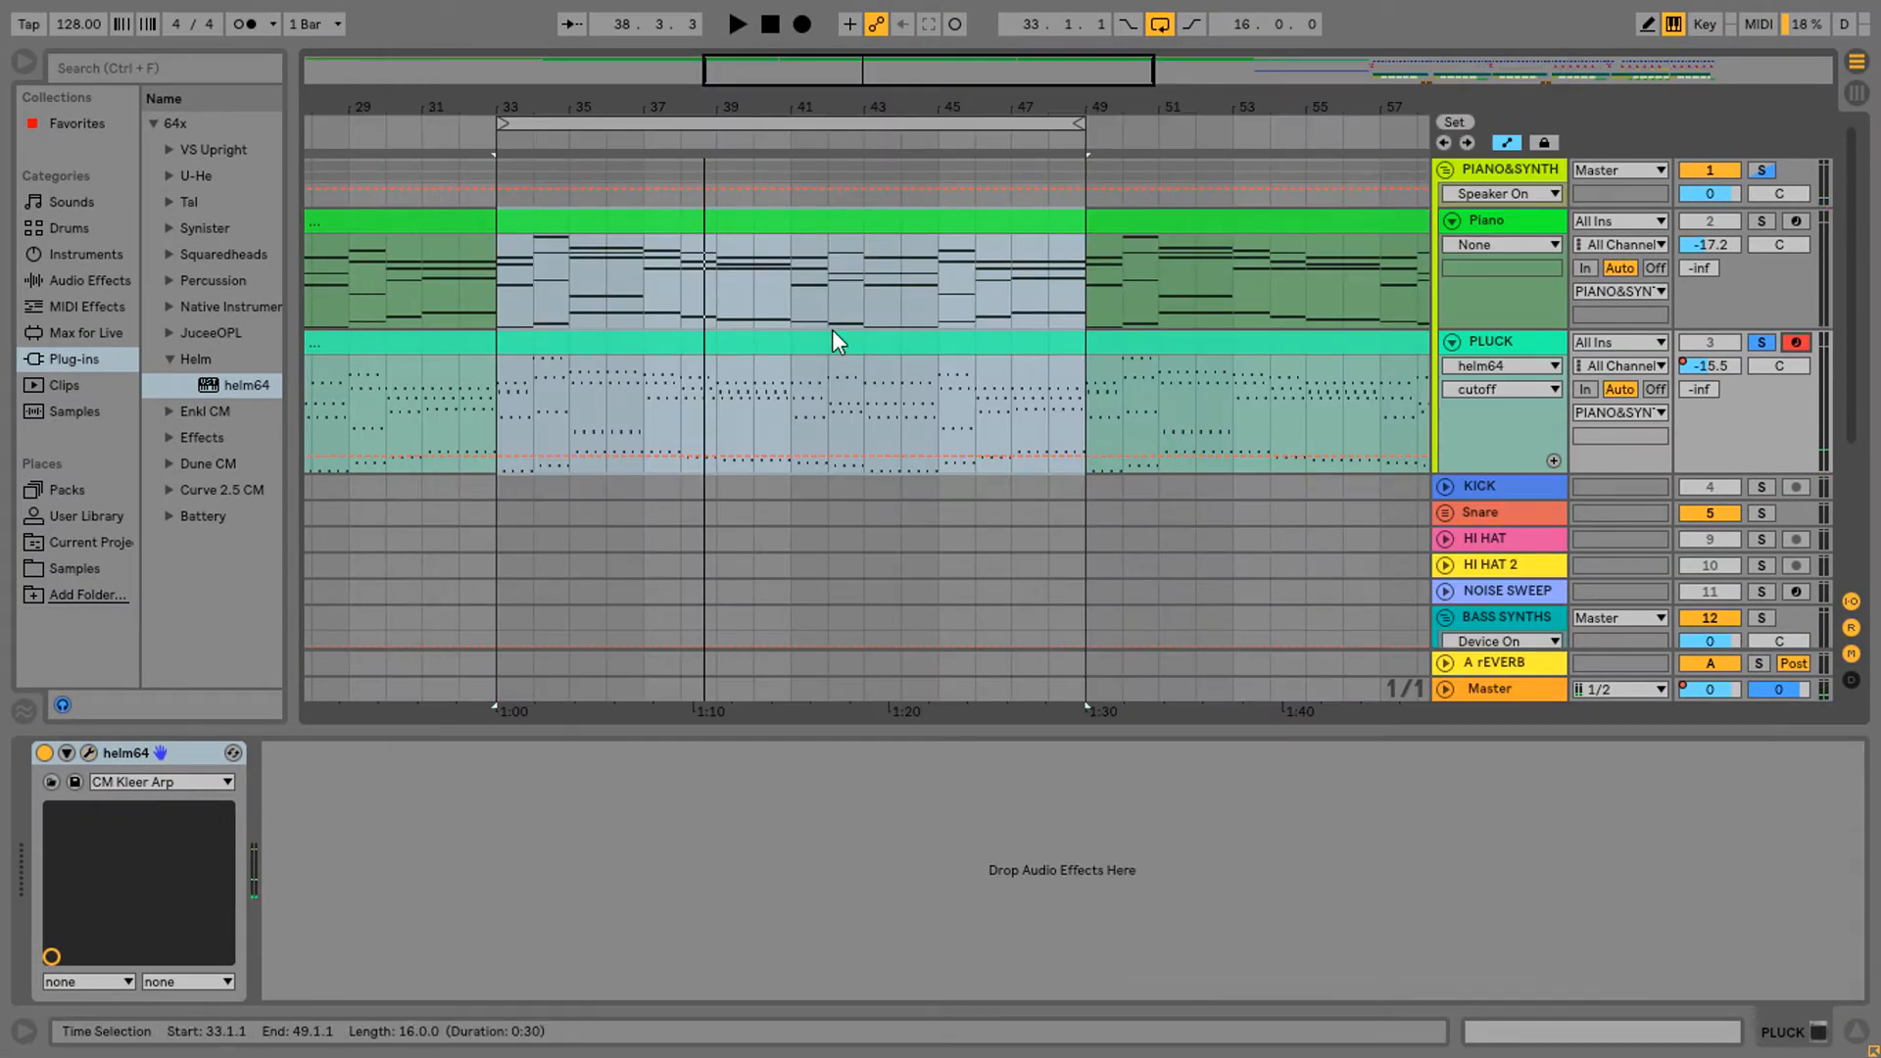
Automate the PLUCK cutoff to rise from 0.00 at bar 17 to its maximum at bar 65, bending the ramp into a gradual curve
scroll(639, 318, "down", 5)
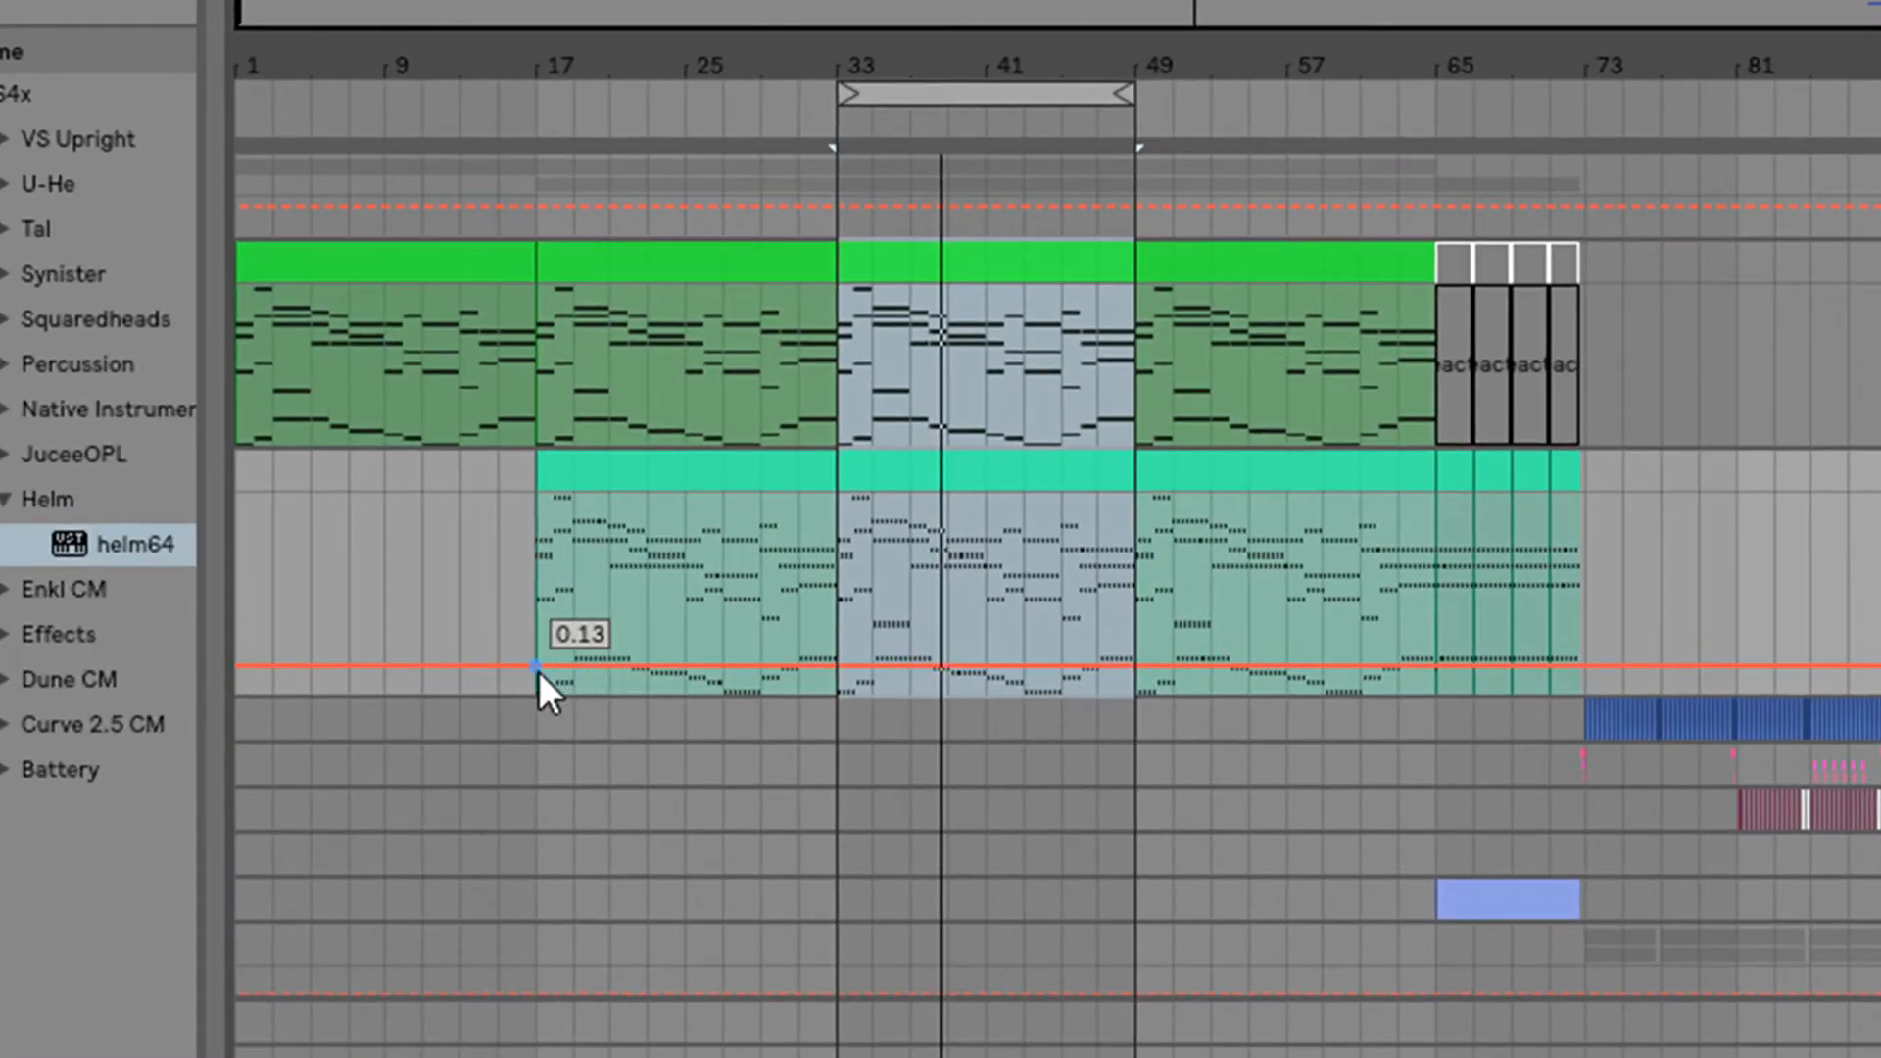
left_click_drag(539, 672, 536, 696)
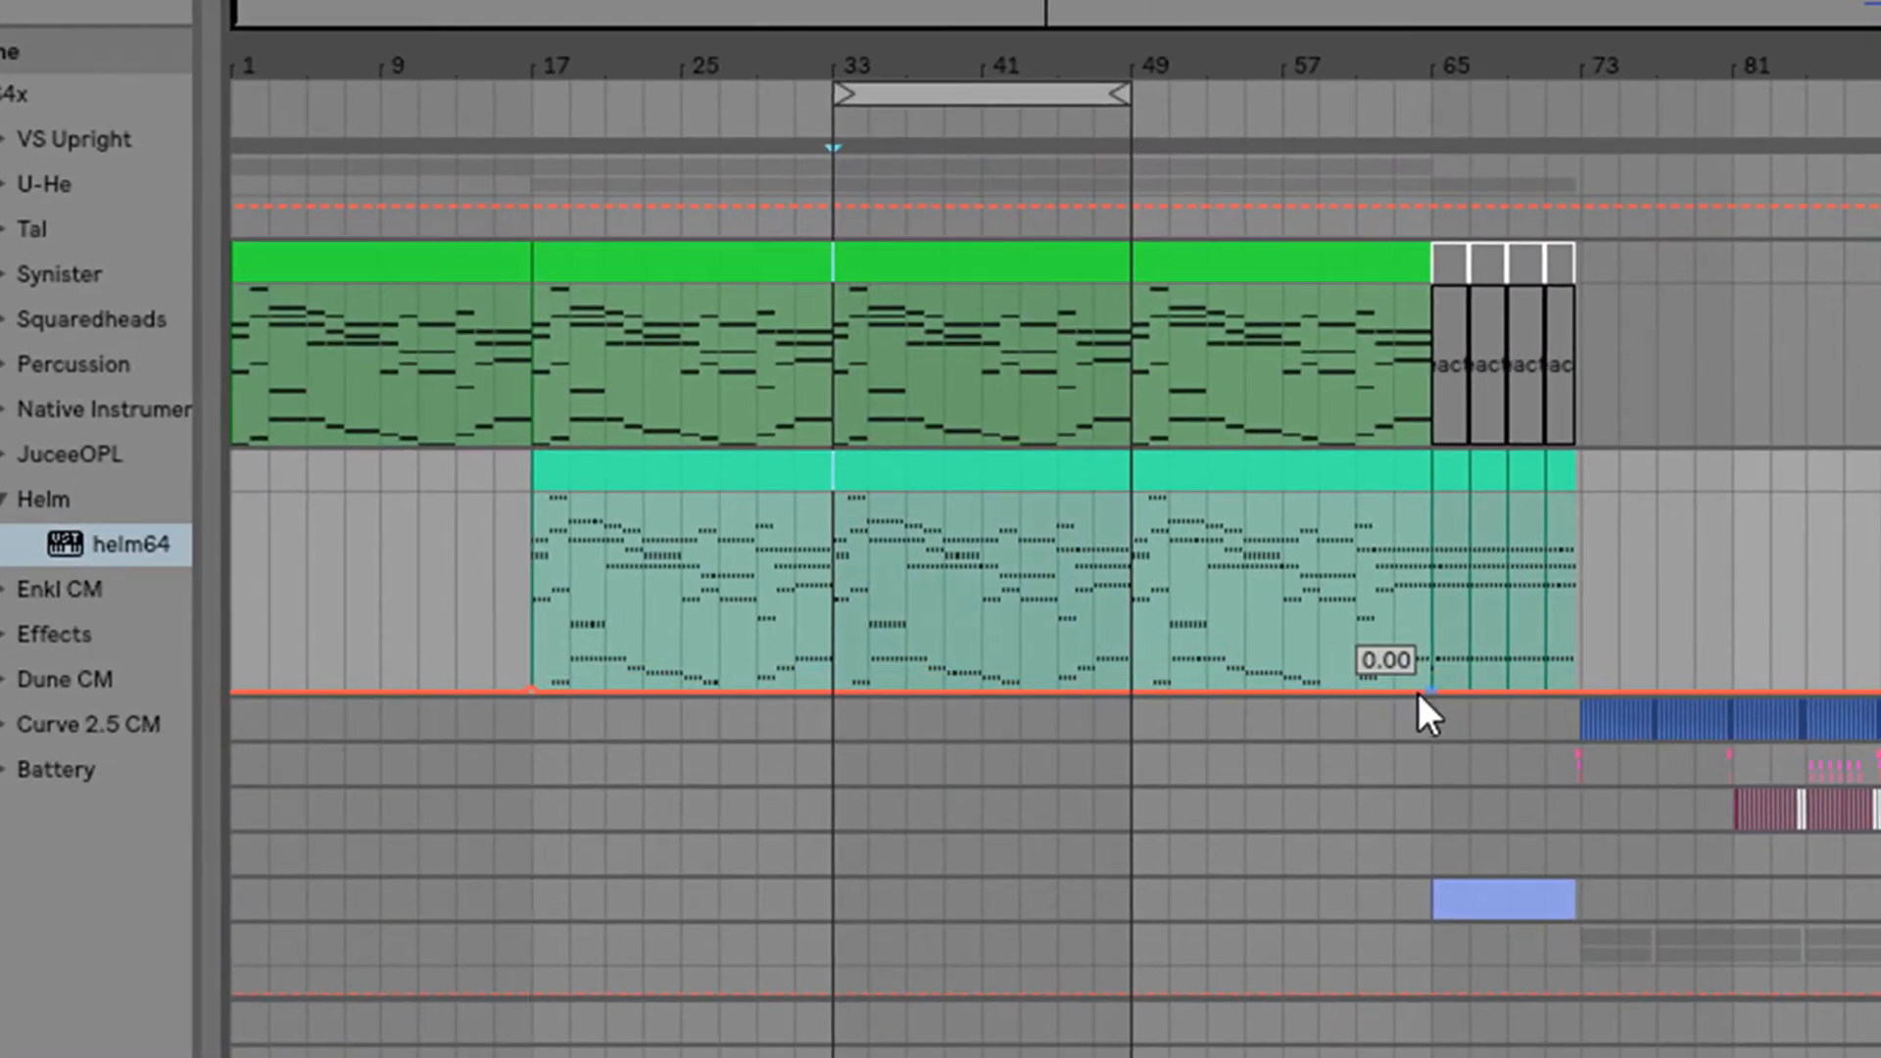
left_click_drag(1418, 692, 1419, 498)
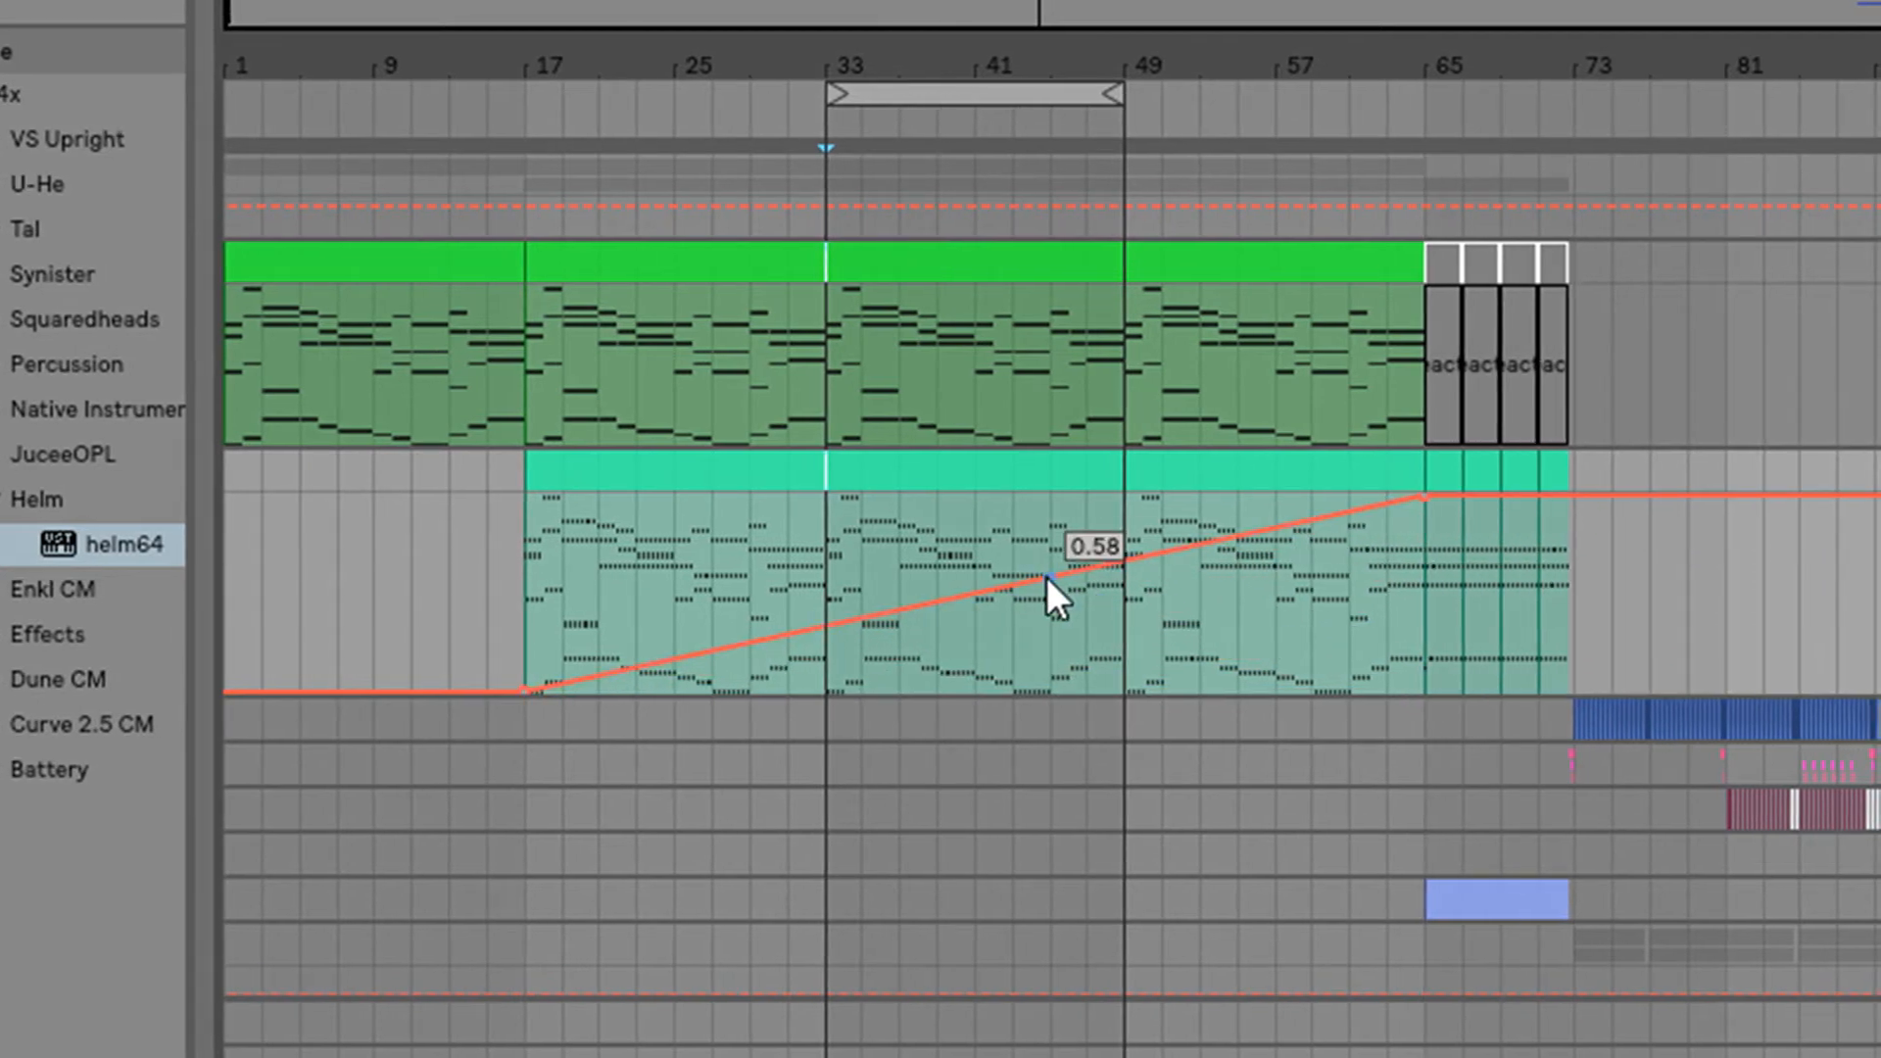
left_click_drag(1040, 572, 1037, 572)
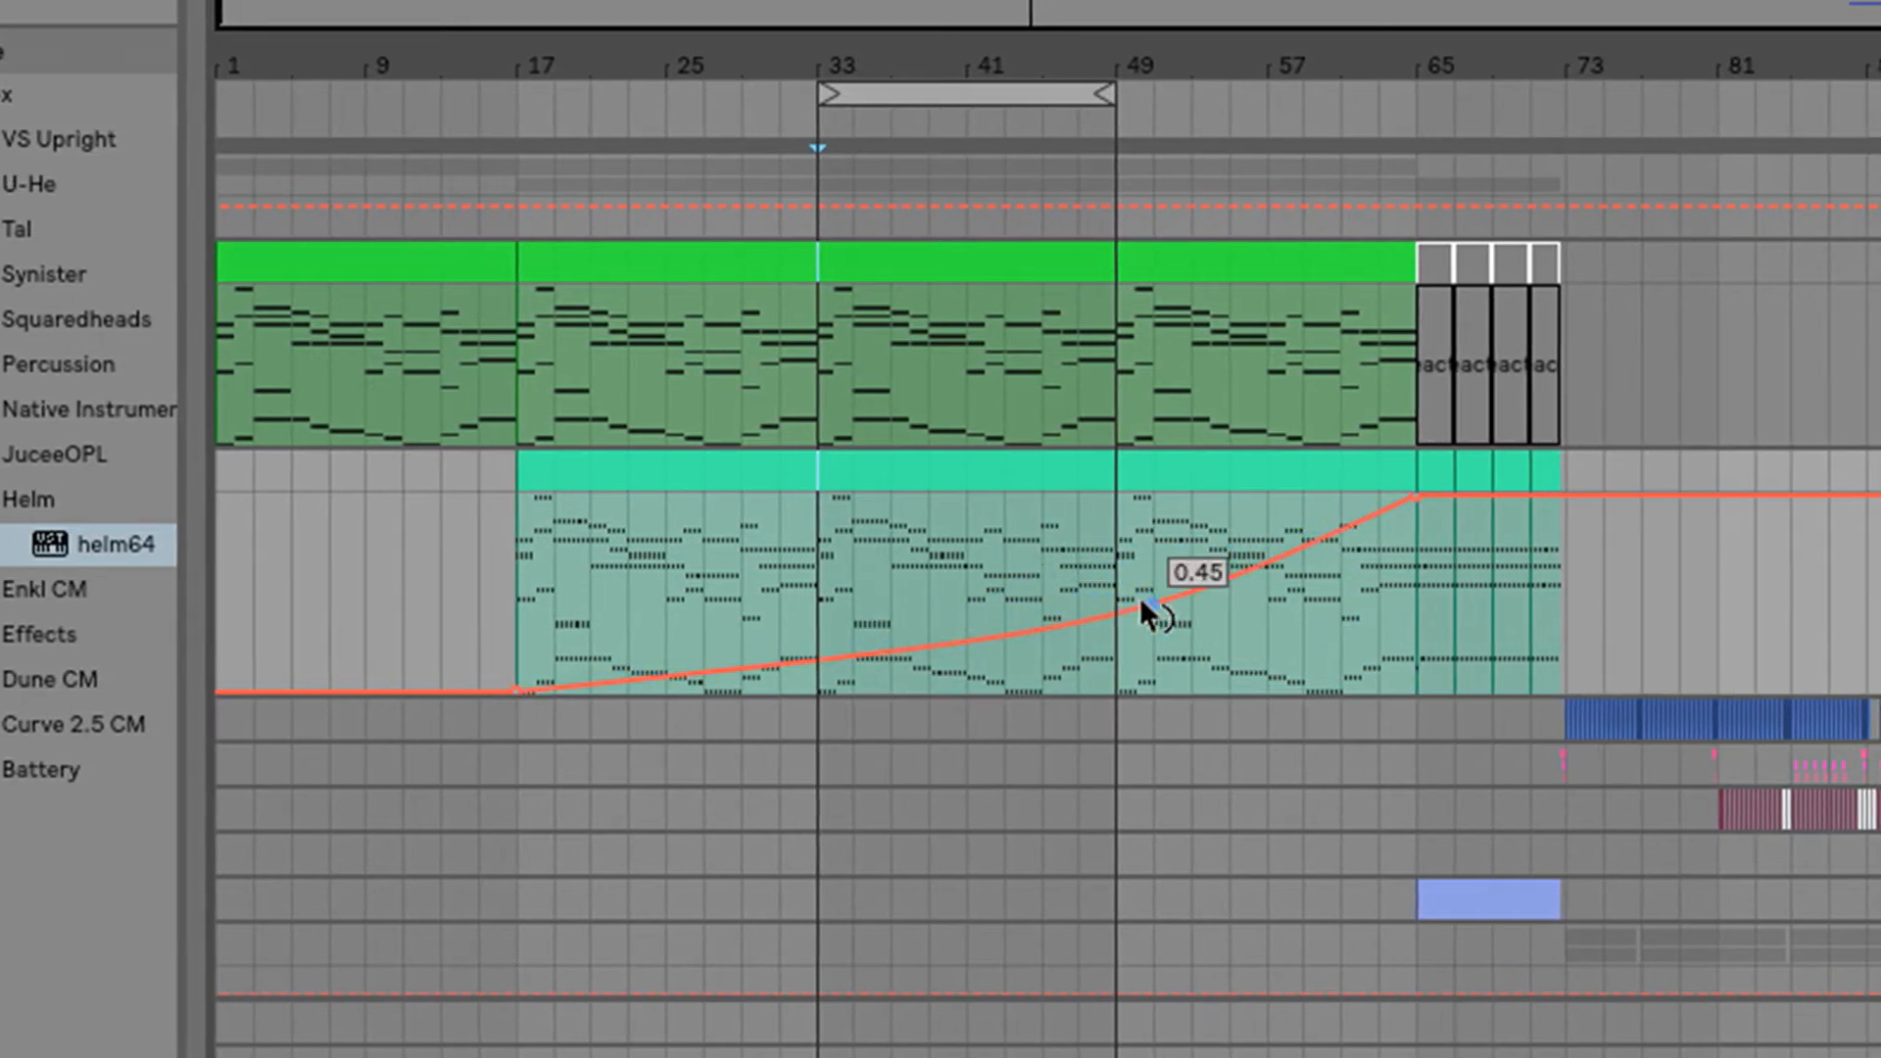
Play from bar 33 with the helm64 window open to audition the automated cutoff sweep, then stop playback
left_click(833, 592)
key("space")
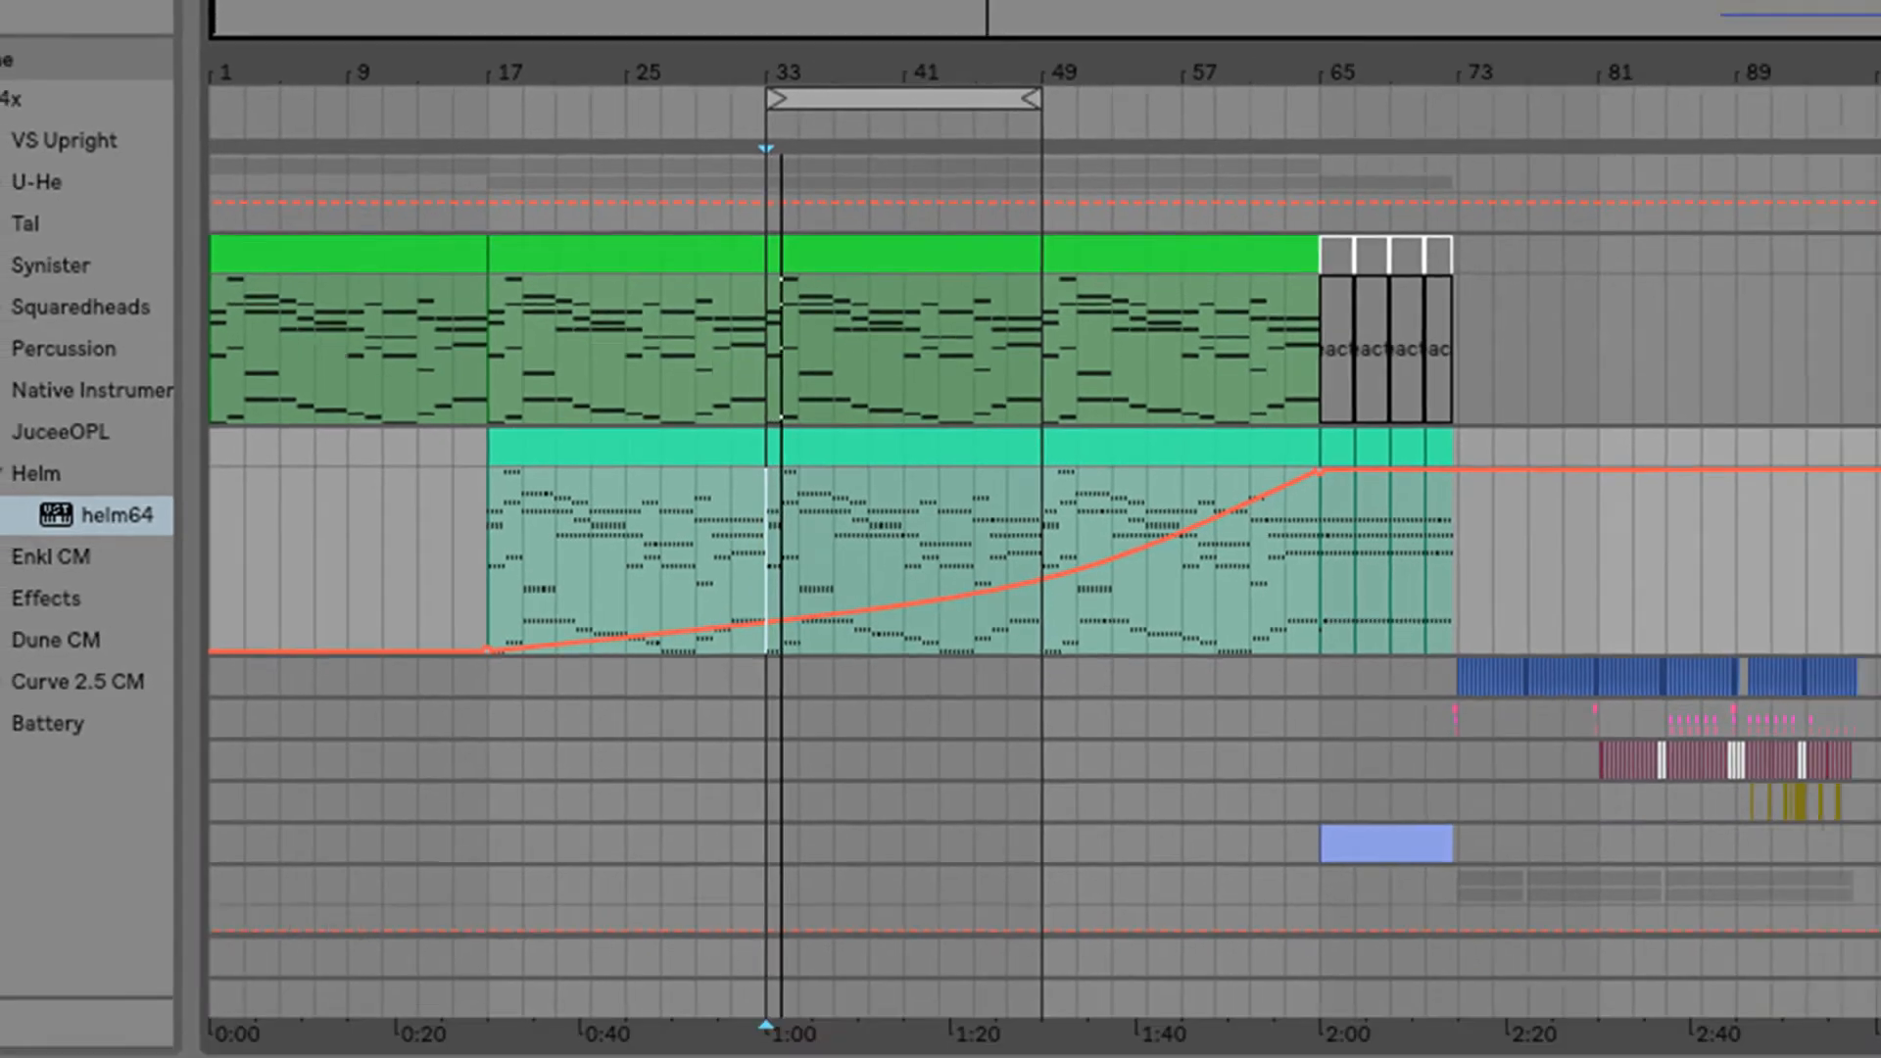
left_click(3, 794)
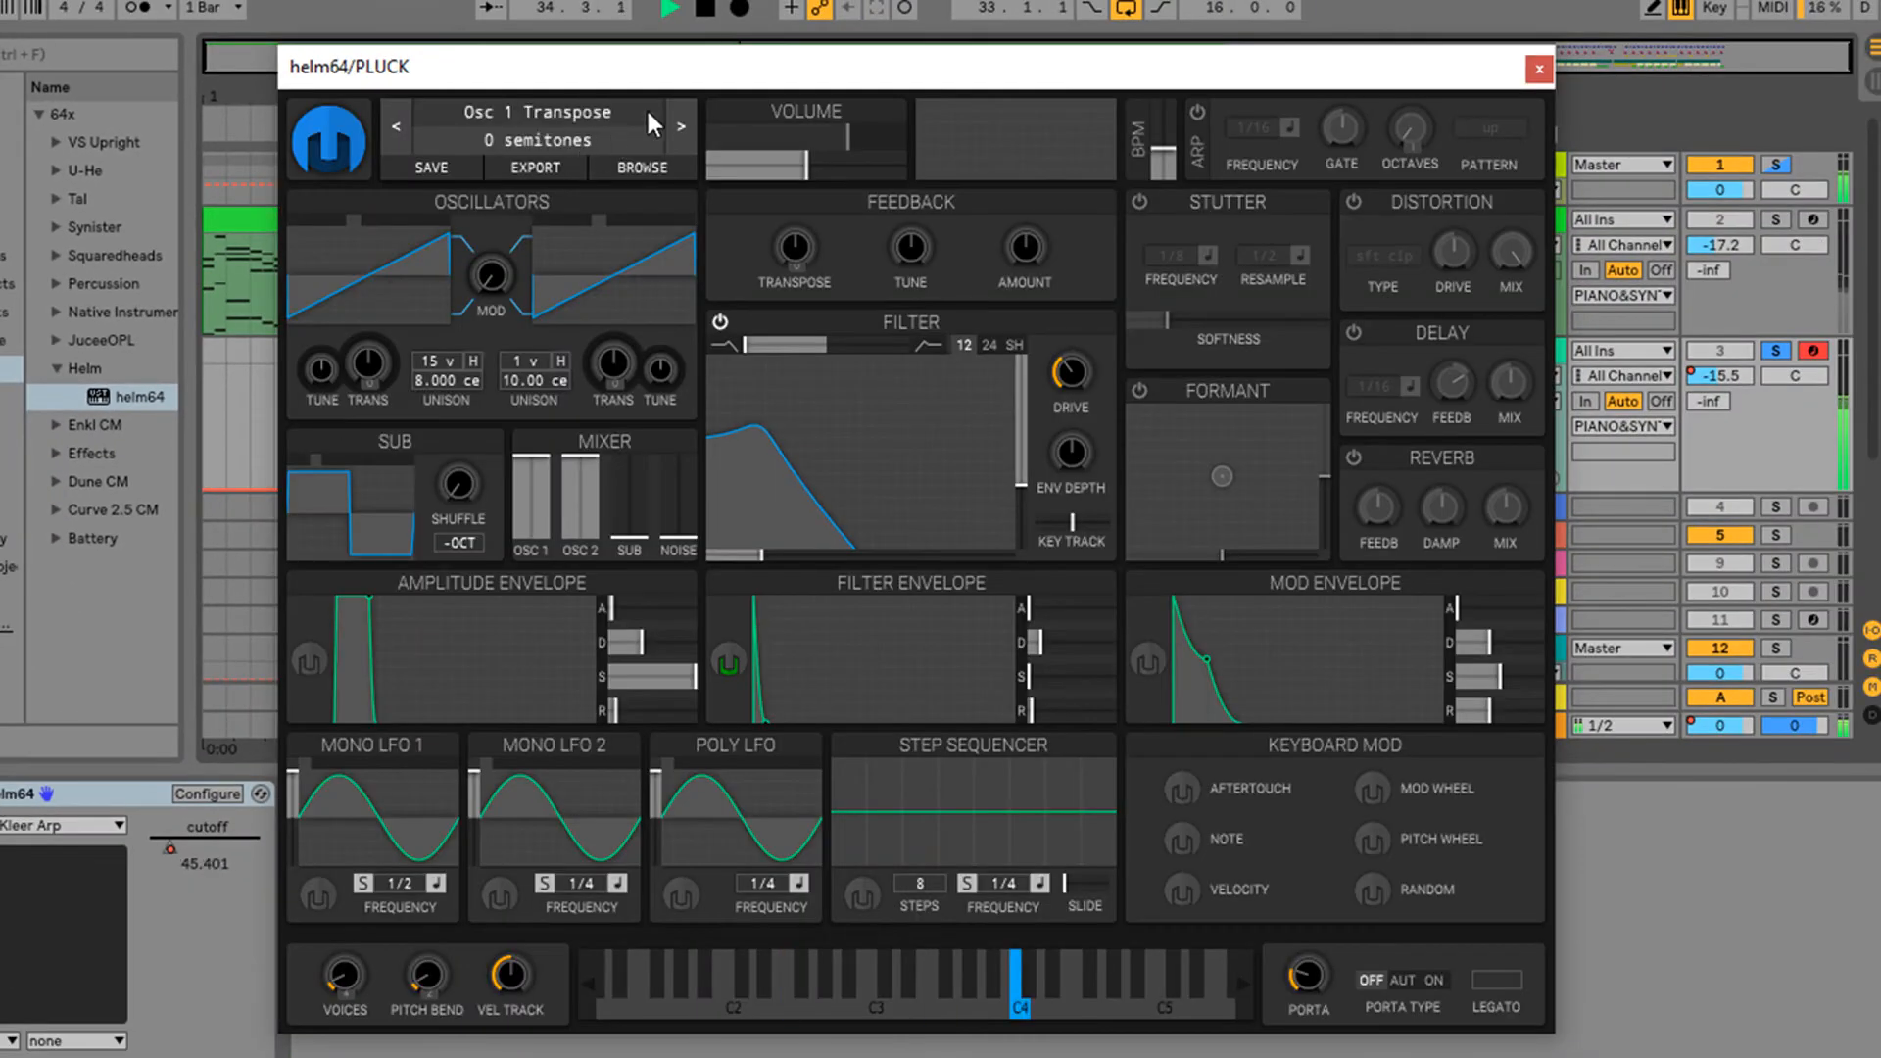
left_click_drag(677, 76, 1192, 159)
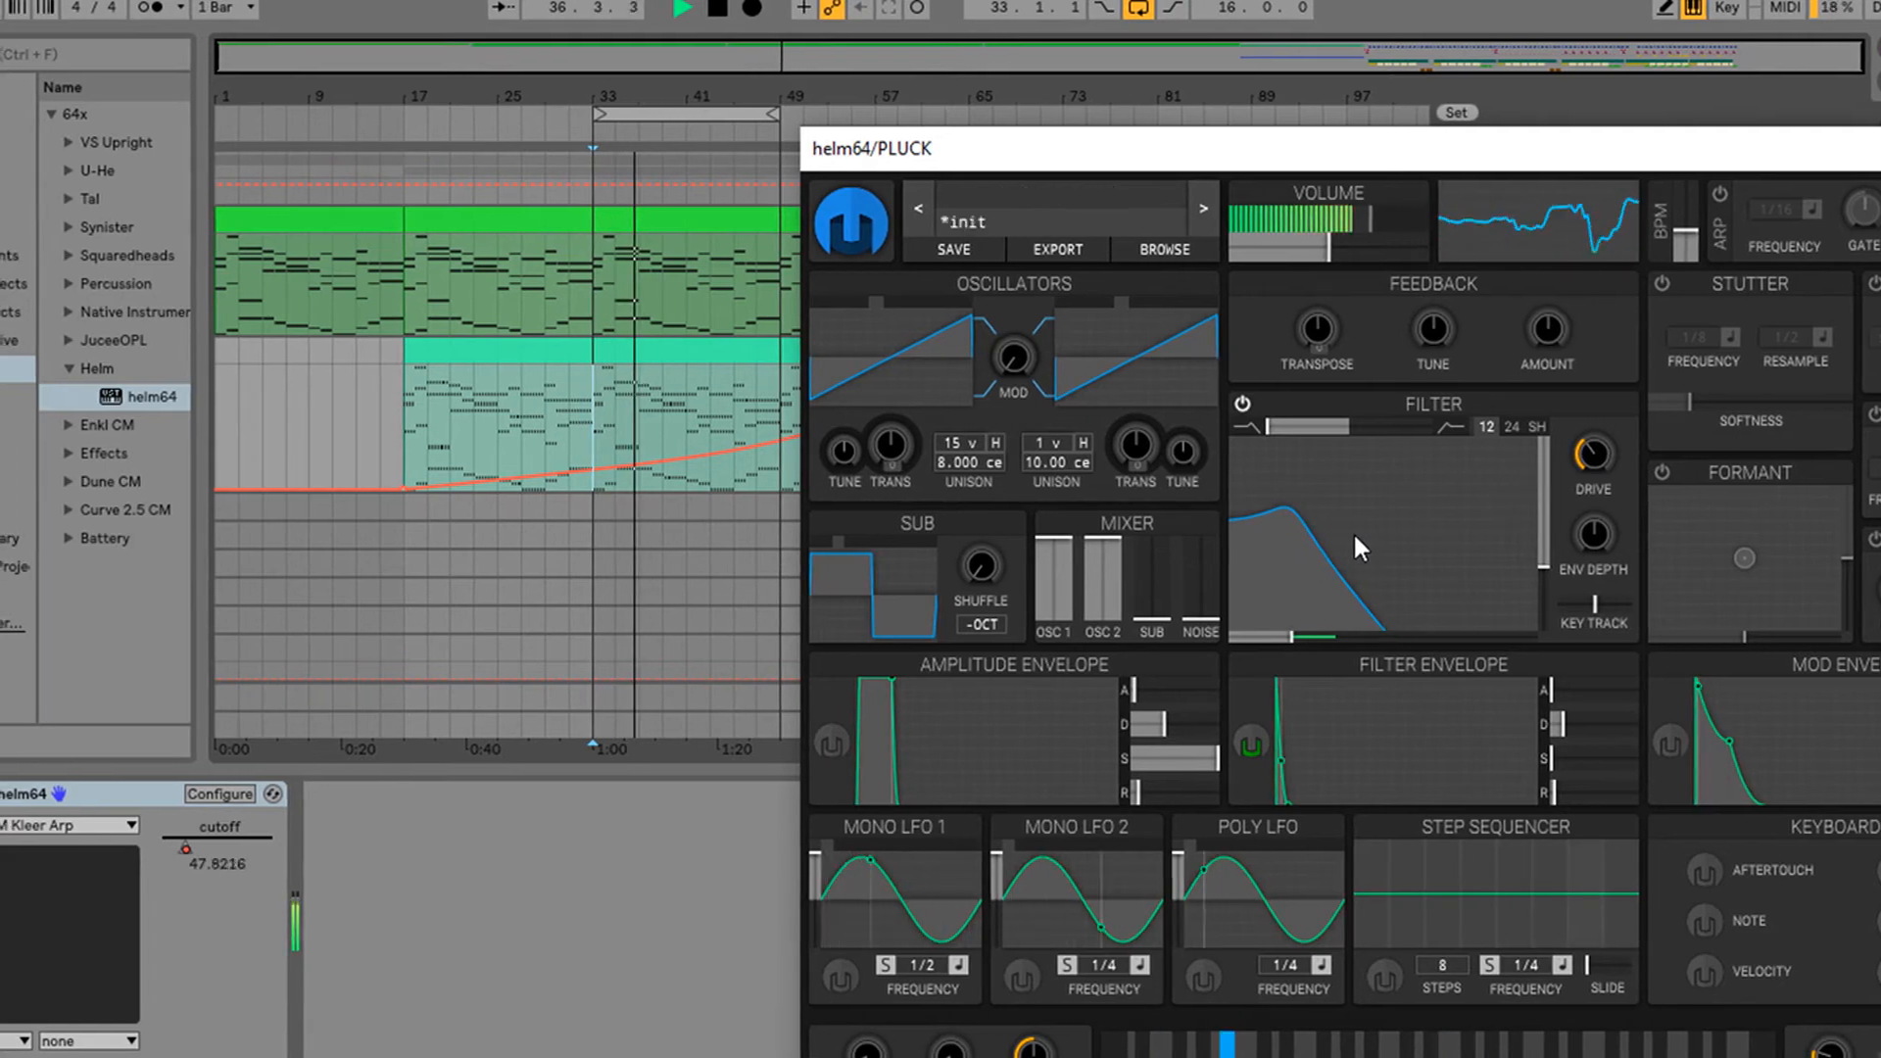
left_click_drag(1533, 149, 1201, 445)
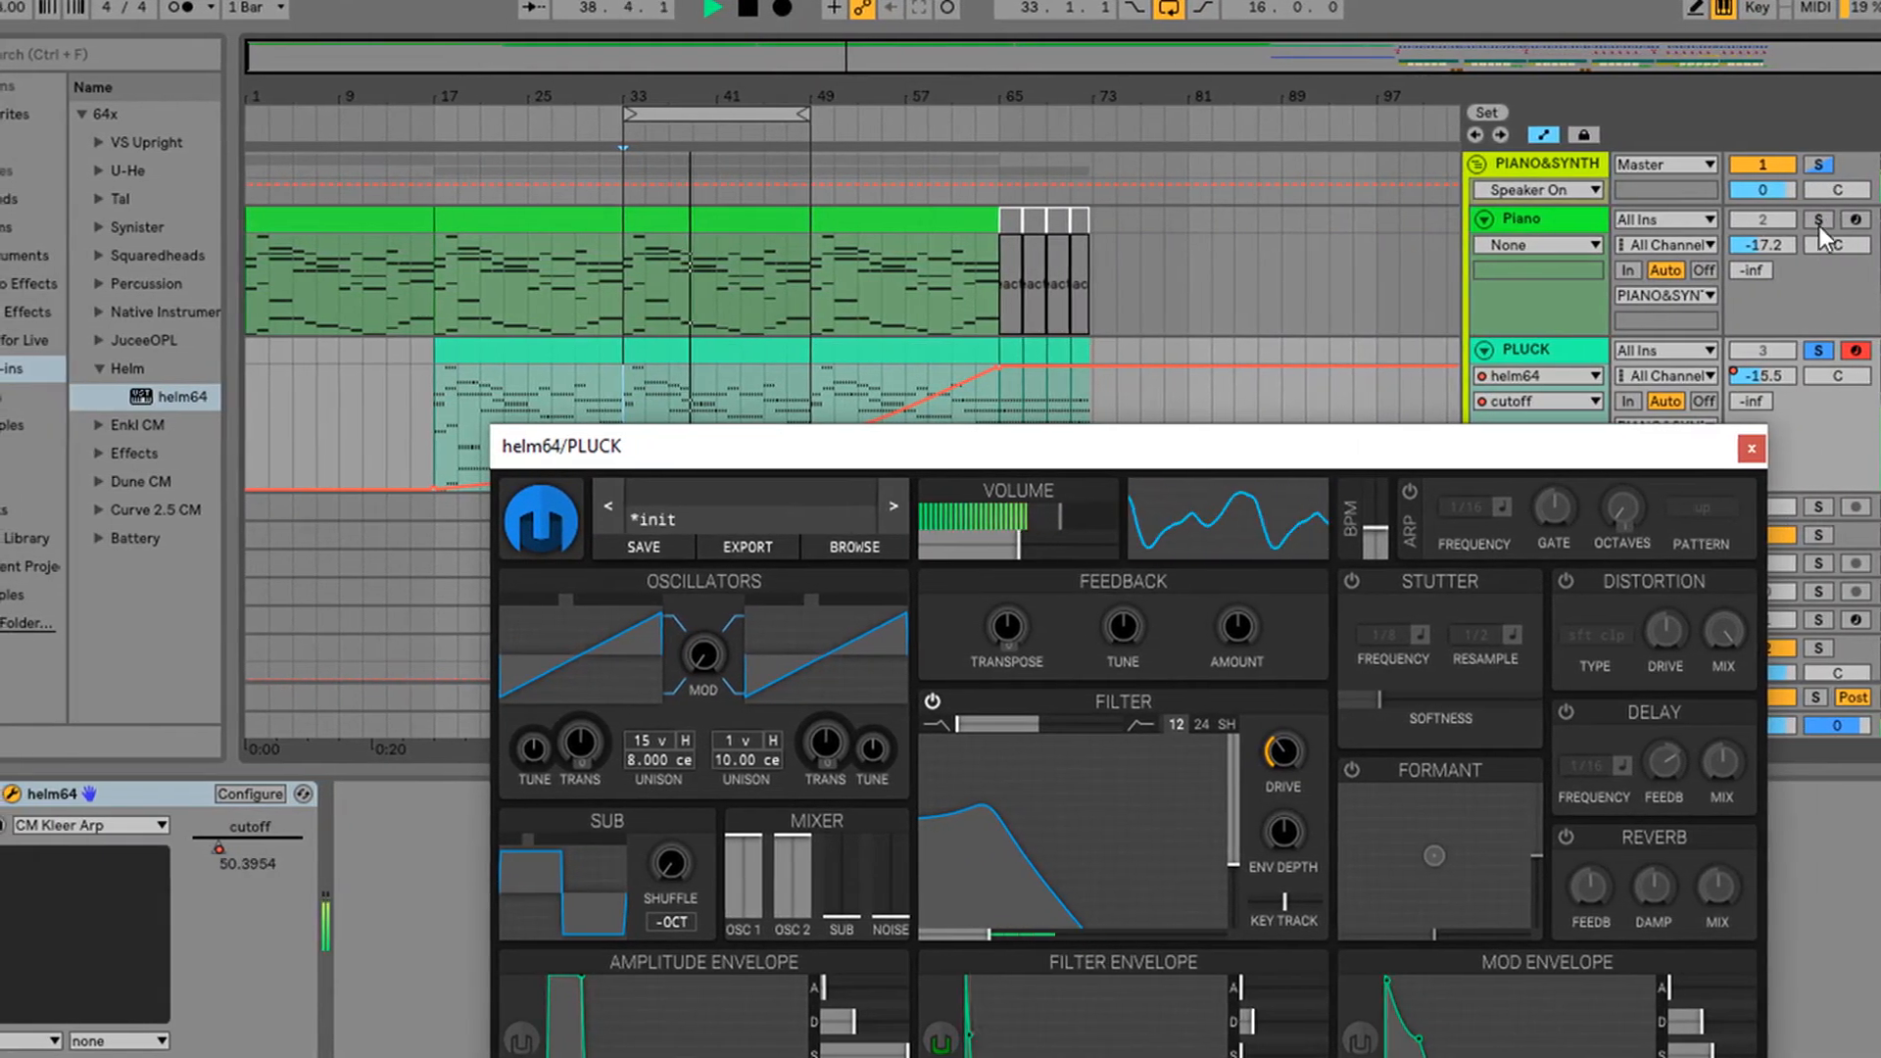
left_click_drag(1039, 448, 1426, 115)
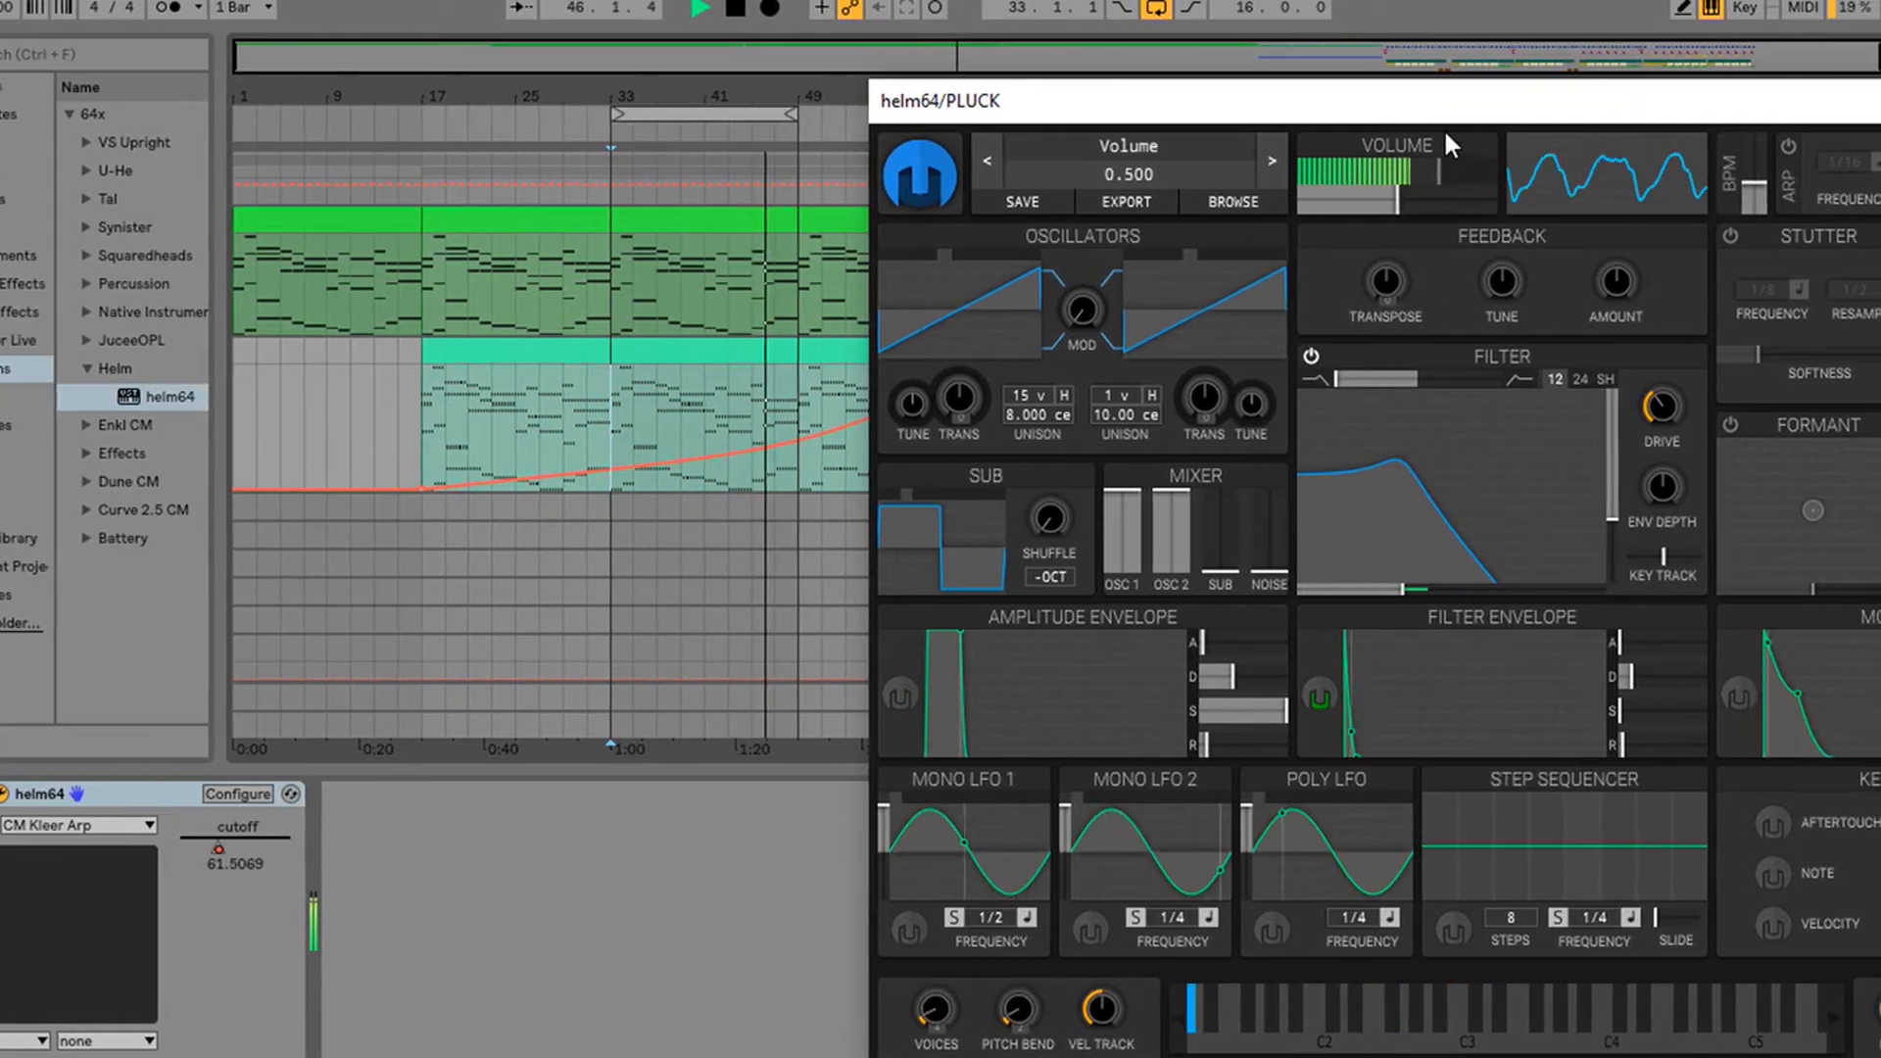
left_click_drag(1466, 108, 1409, 514)
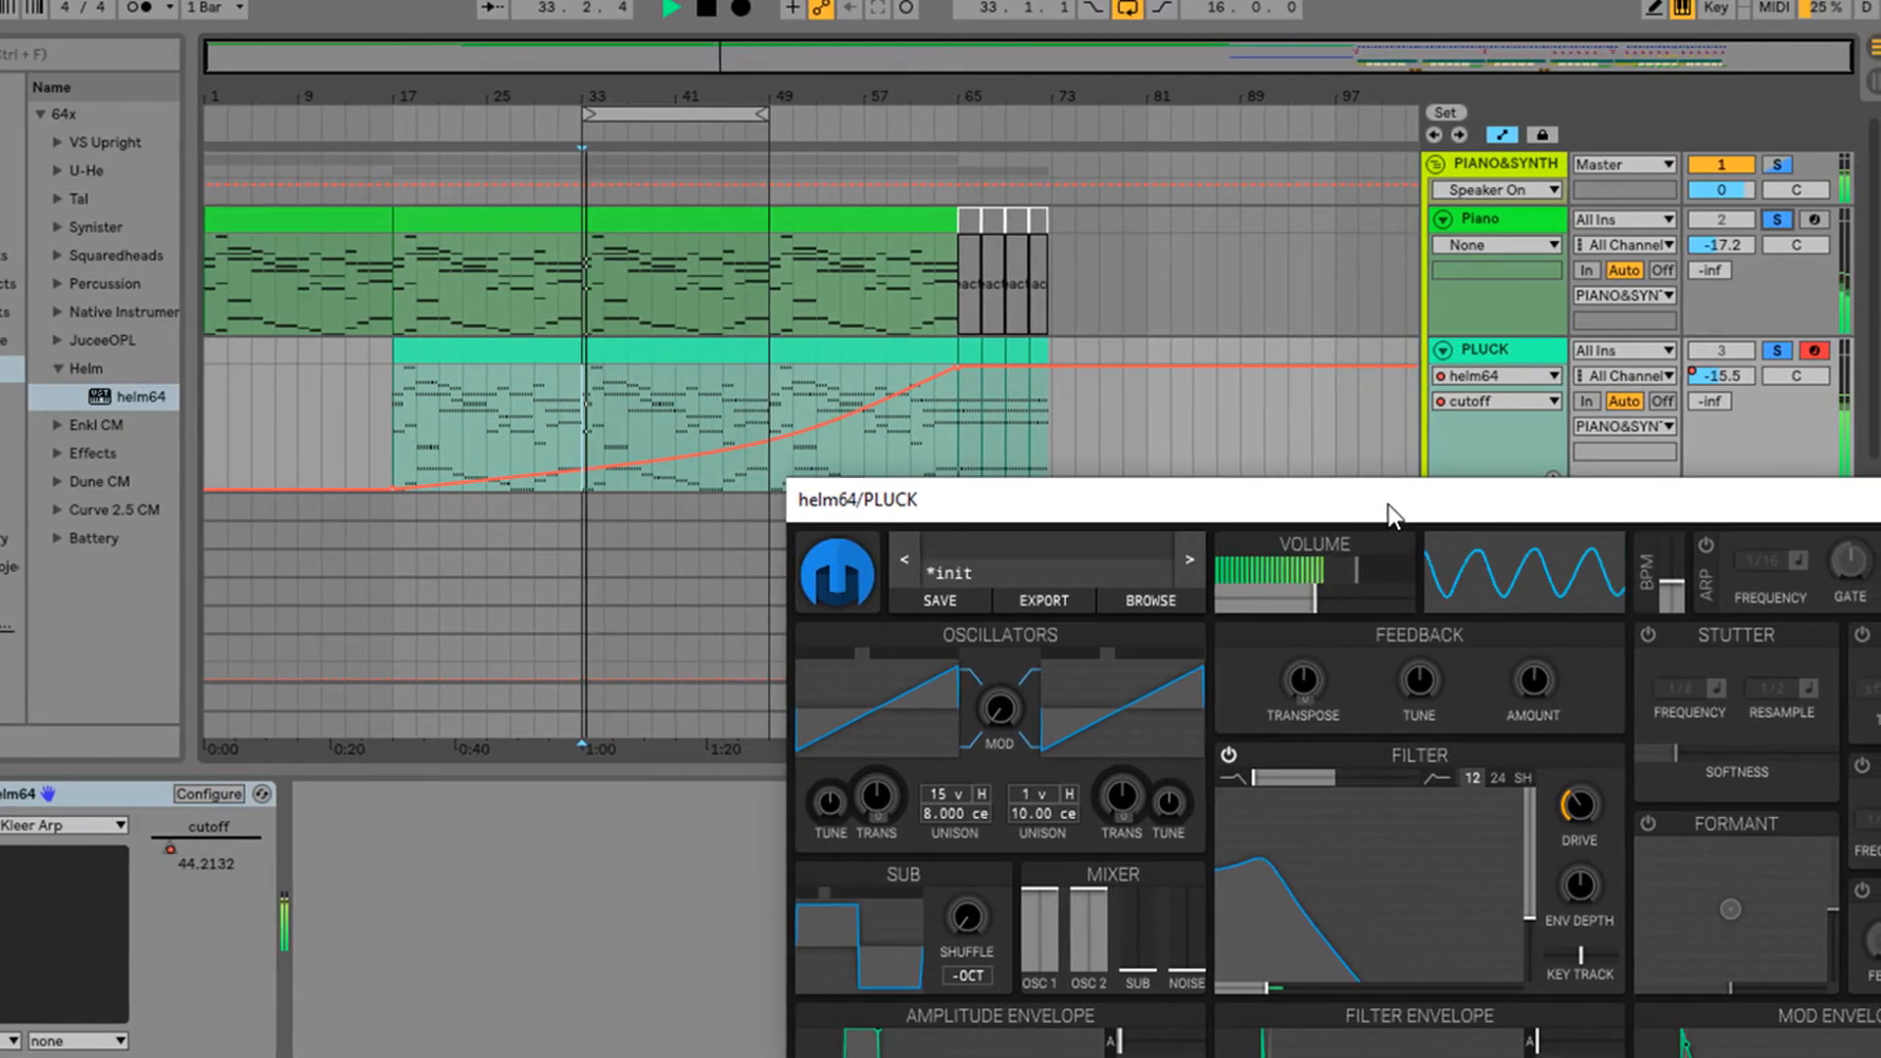
key("space")
left_click_drag(1389, 503, 990, 132)
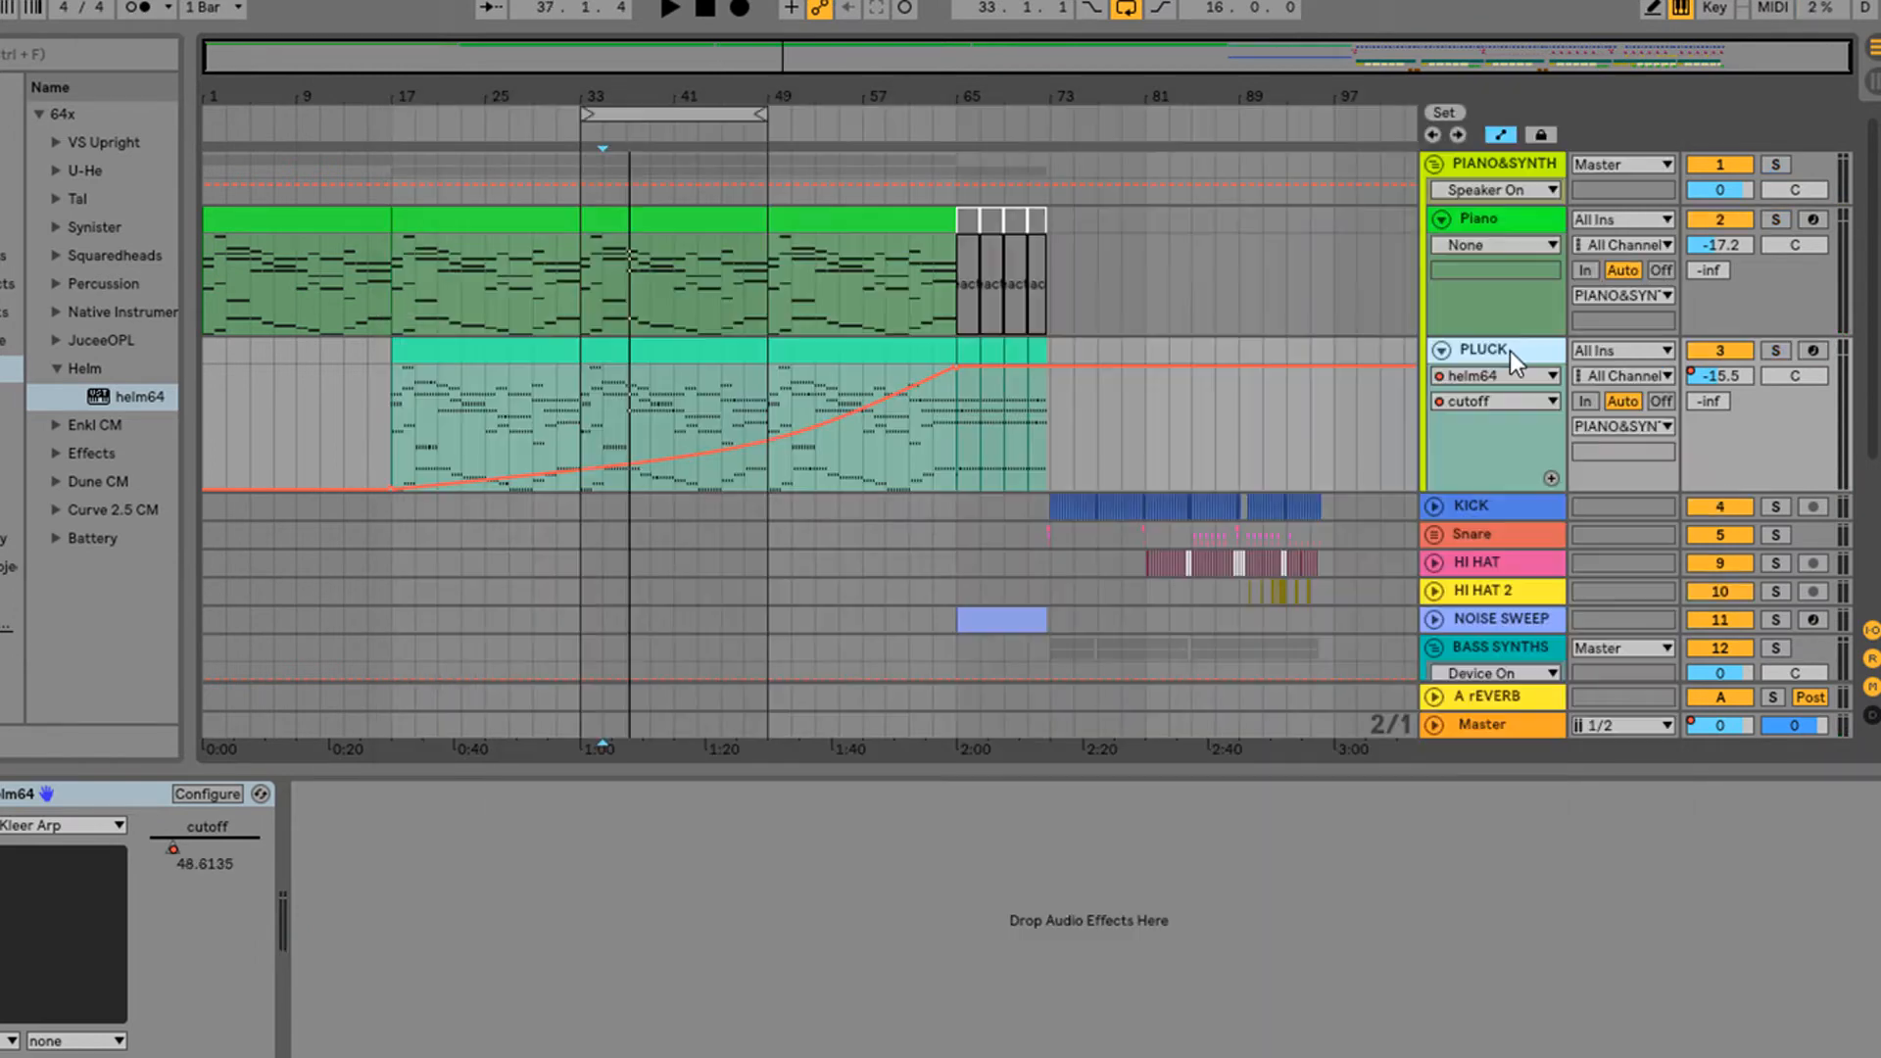
Duplicate the PLUCK track and copy the Piano clips from bar 17 to bar 73 onto the duplicate
right_click(1509, 351)
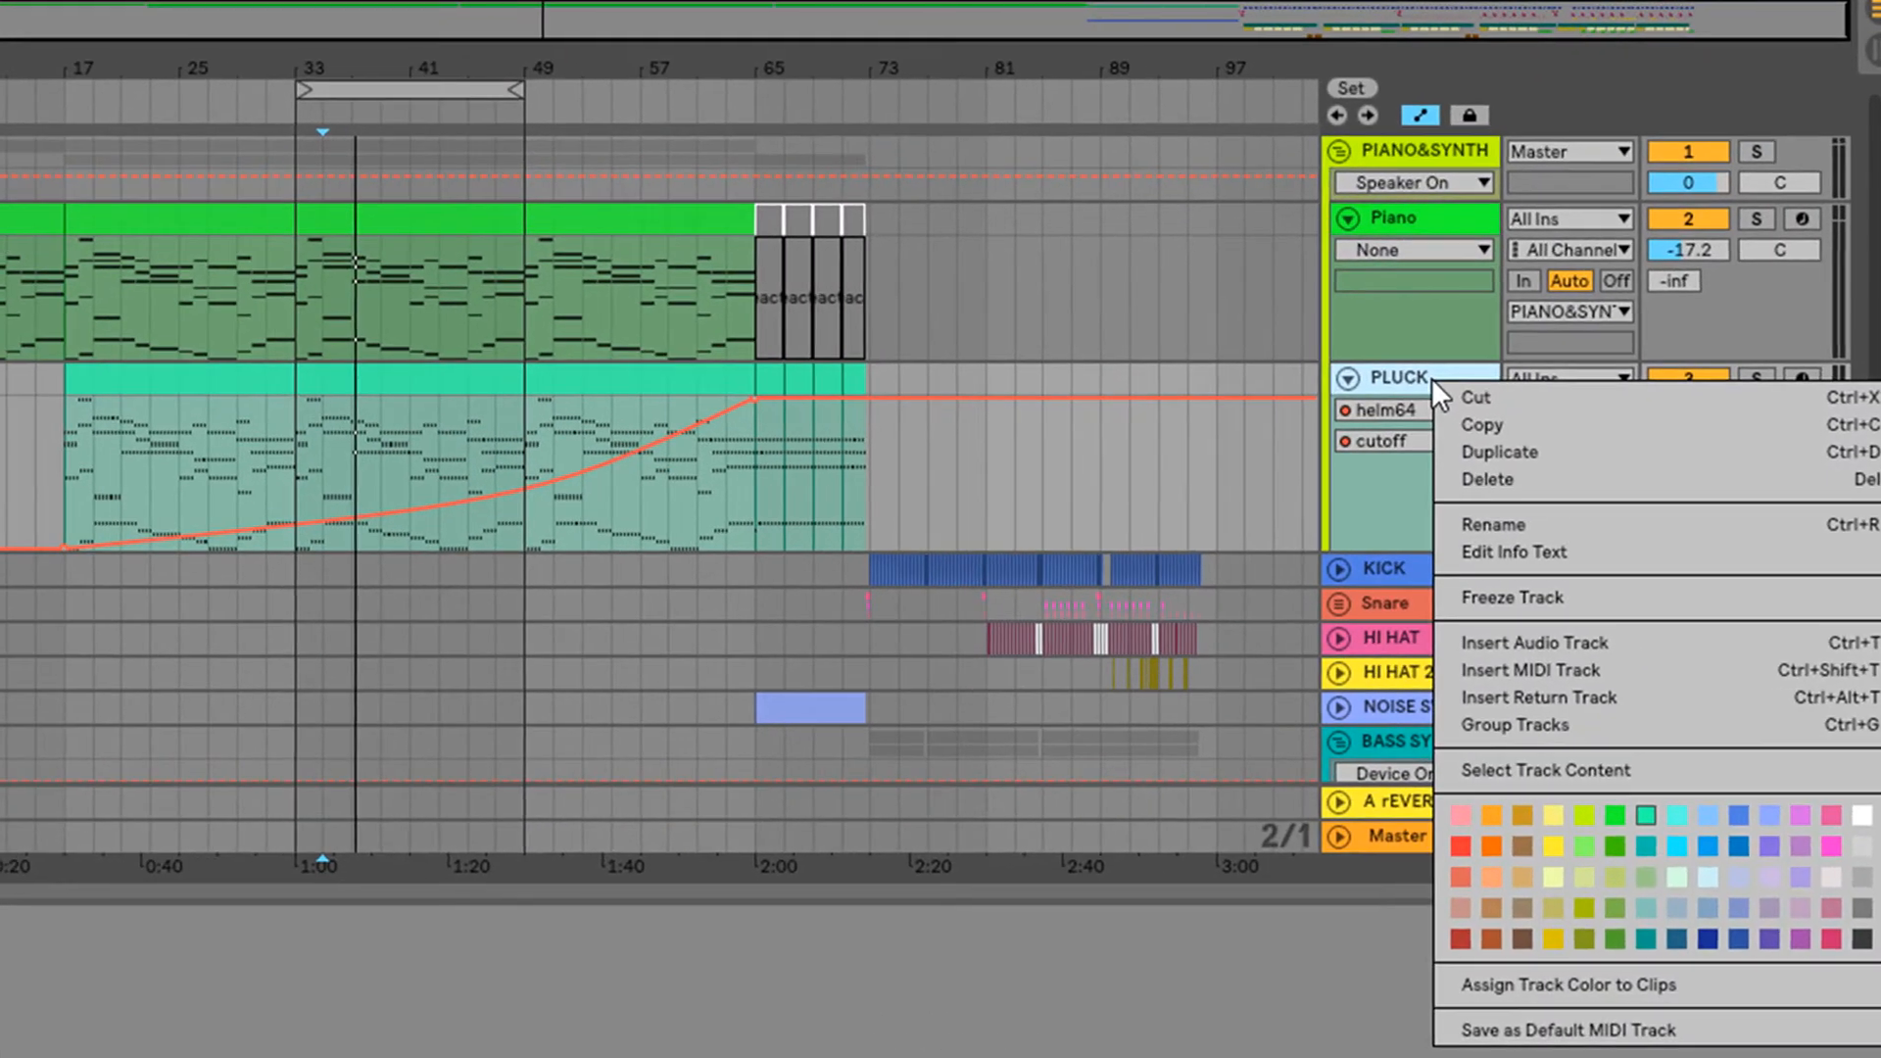
left_click(1479, 451)
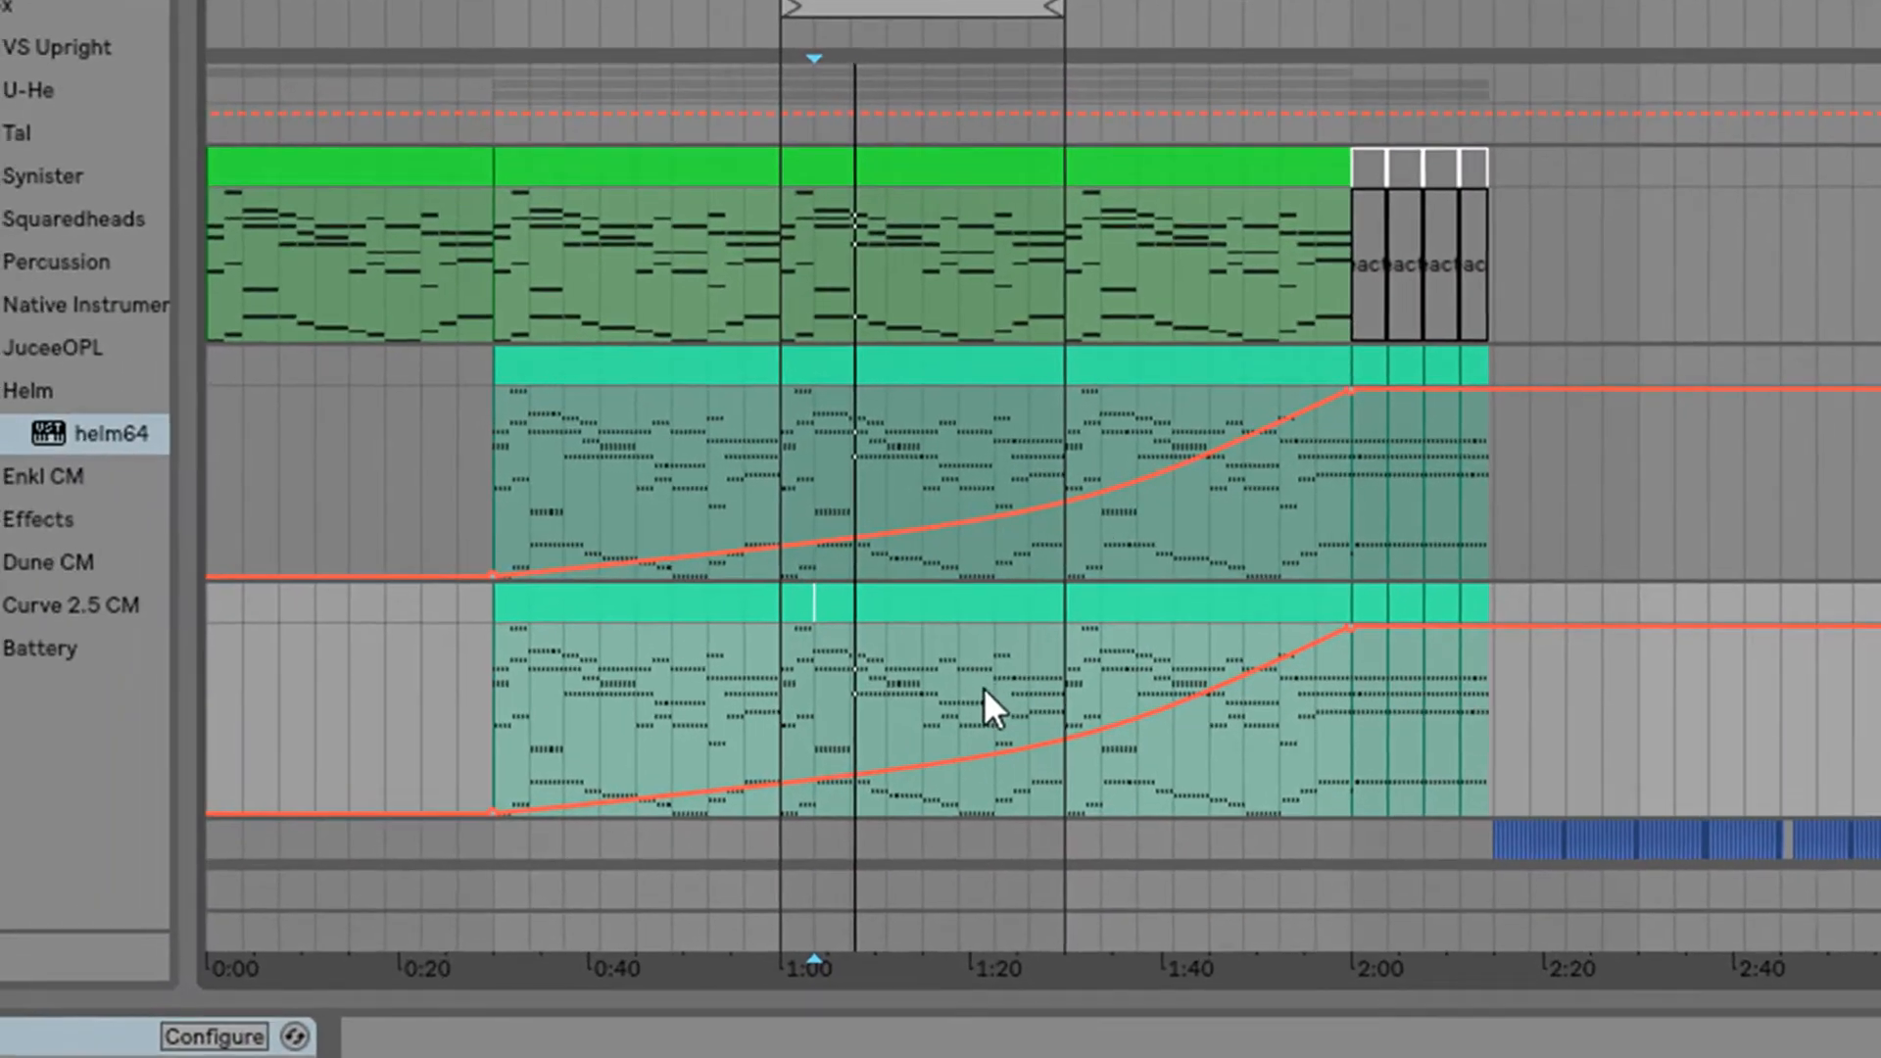
left_click(568, 164)
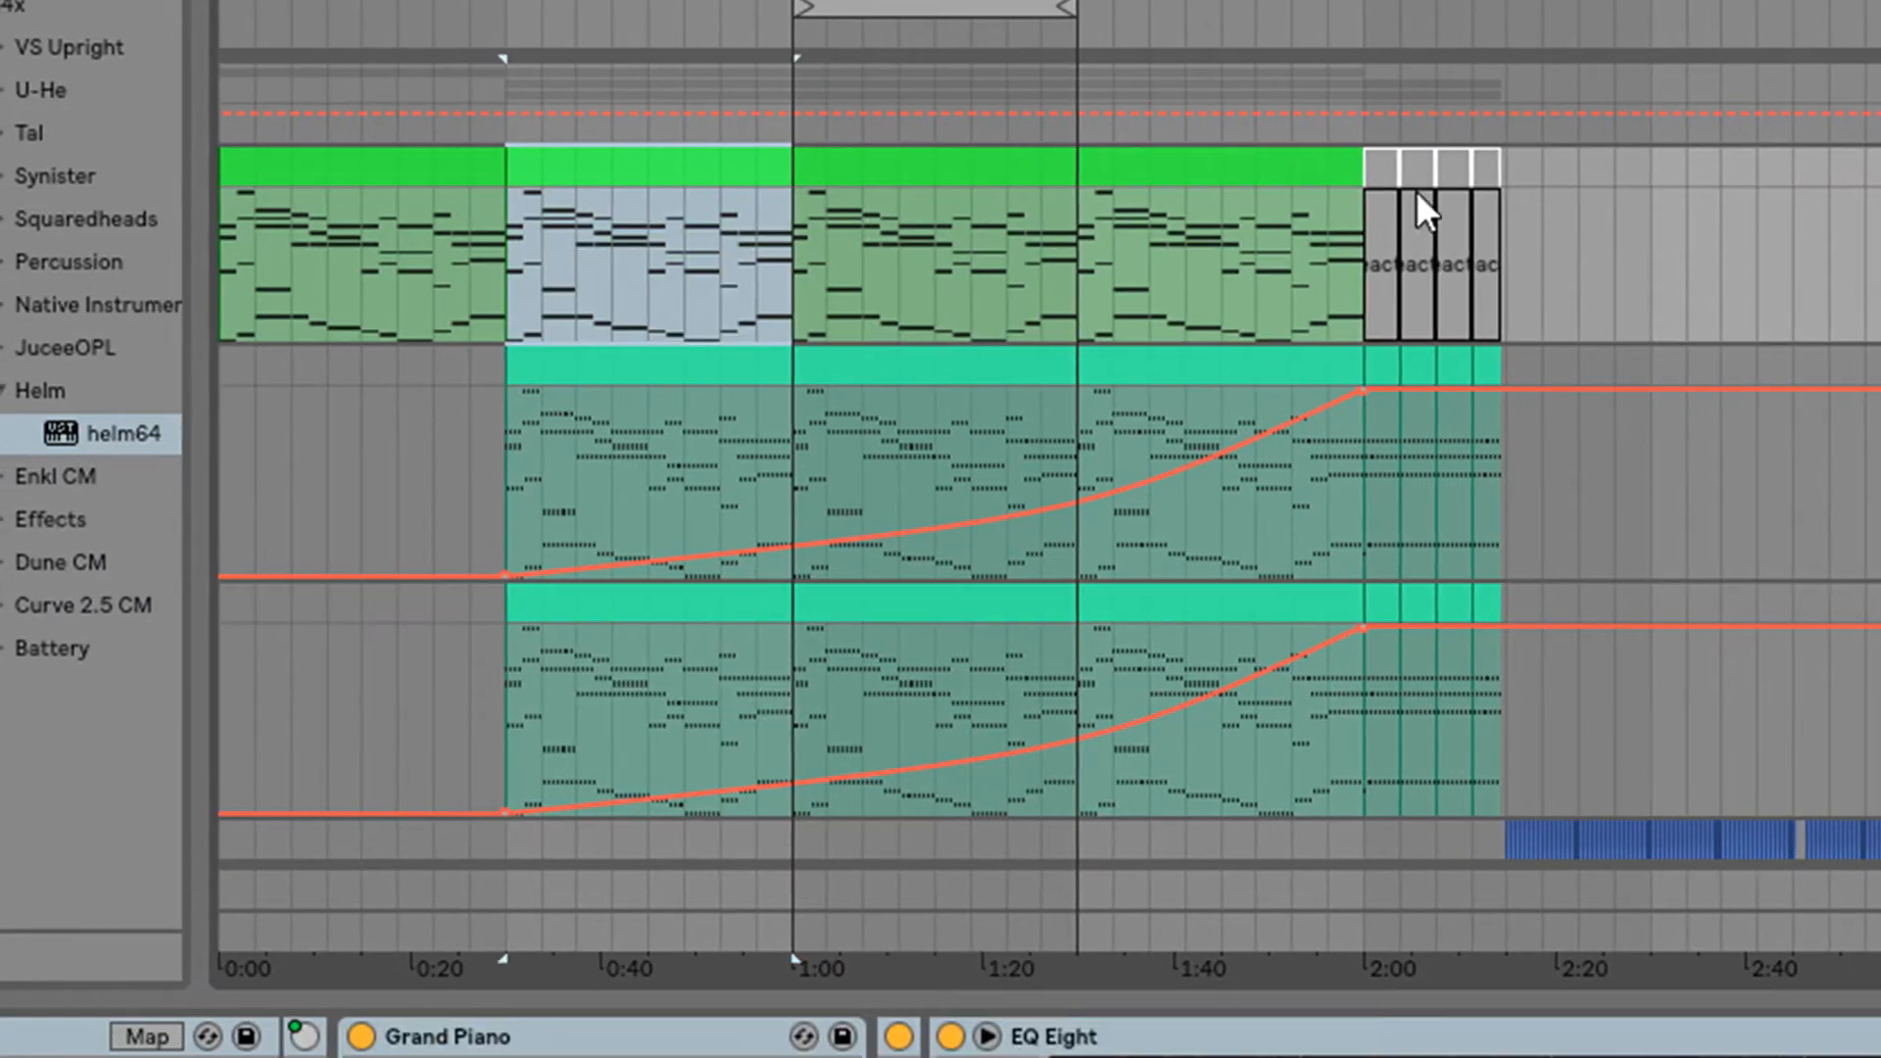
left_click(1485, 167, "shift")
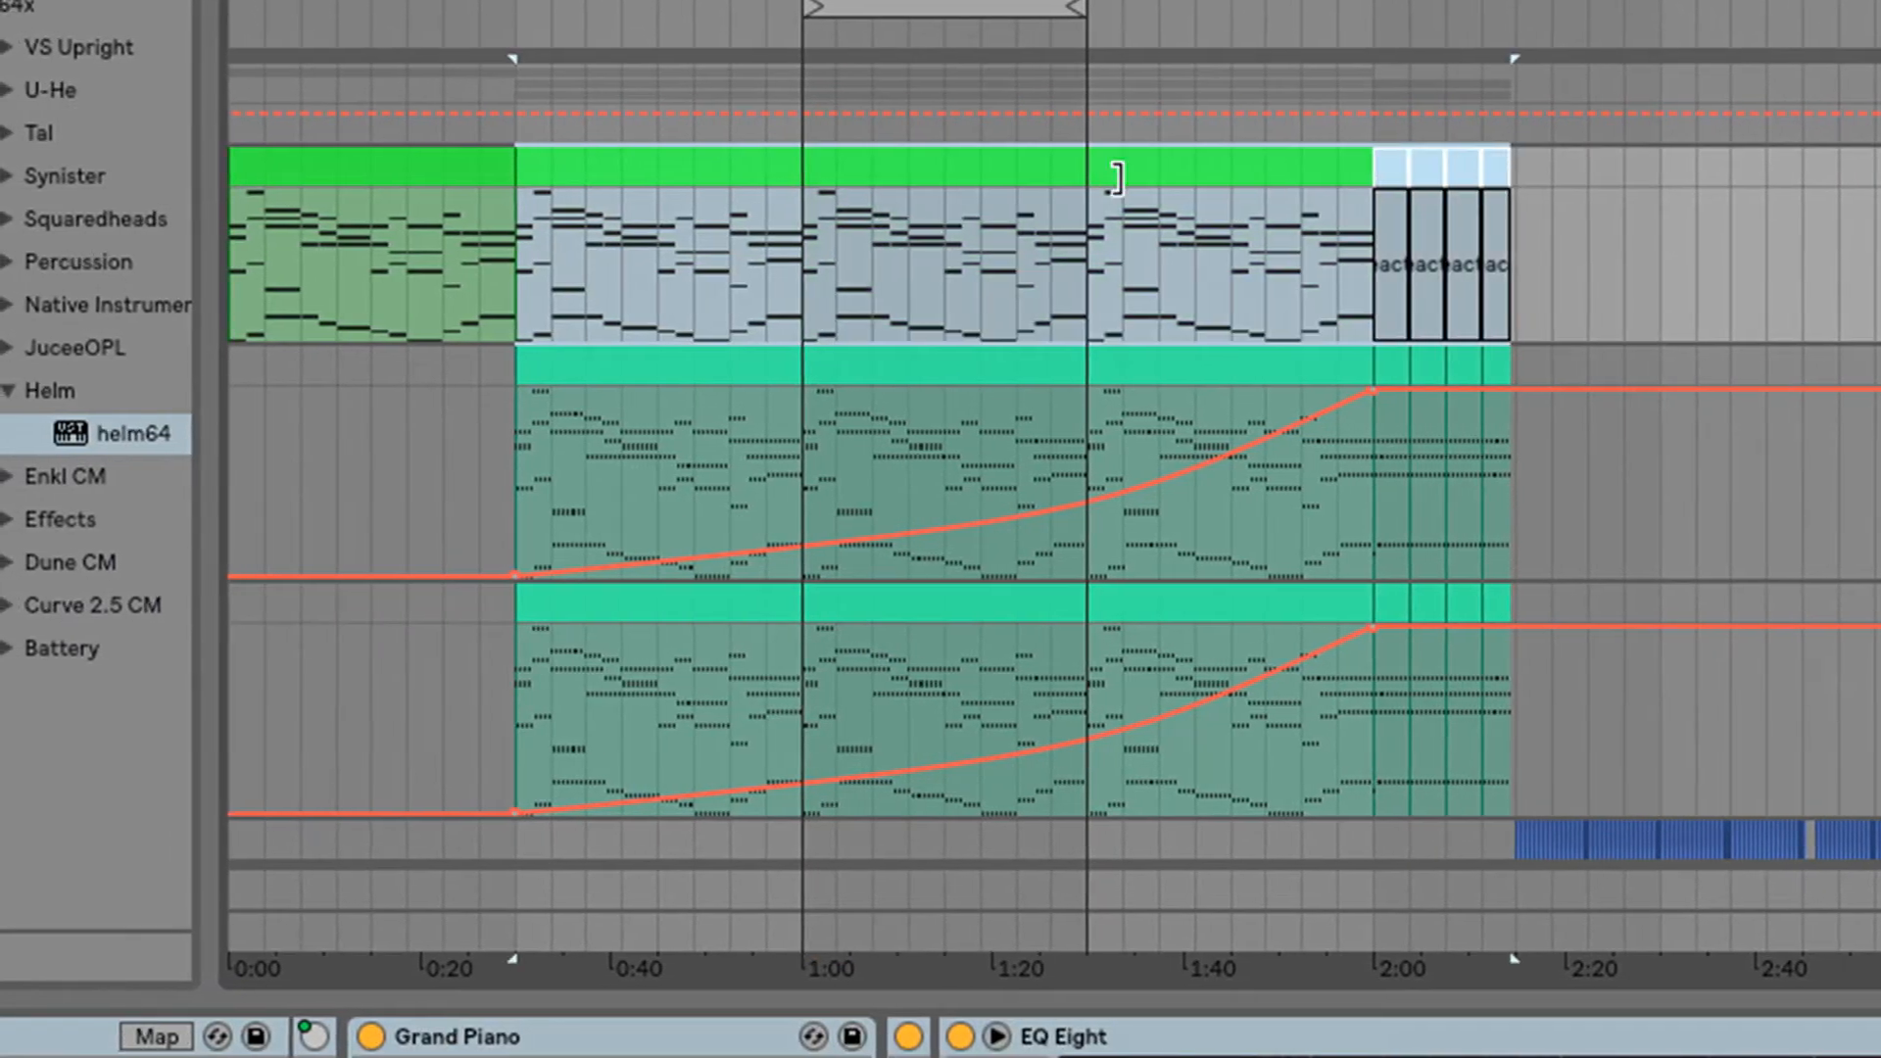
left_click_drag(671, 181, 686, 661)
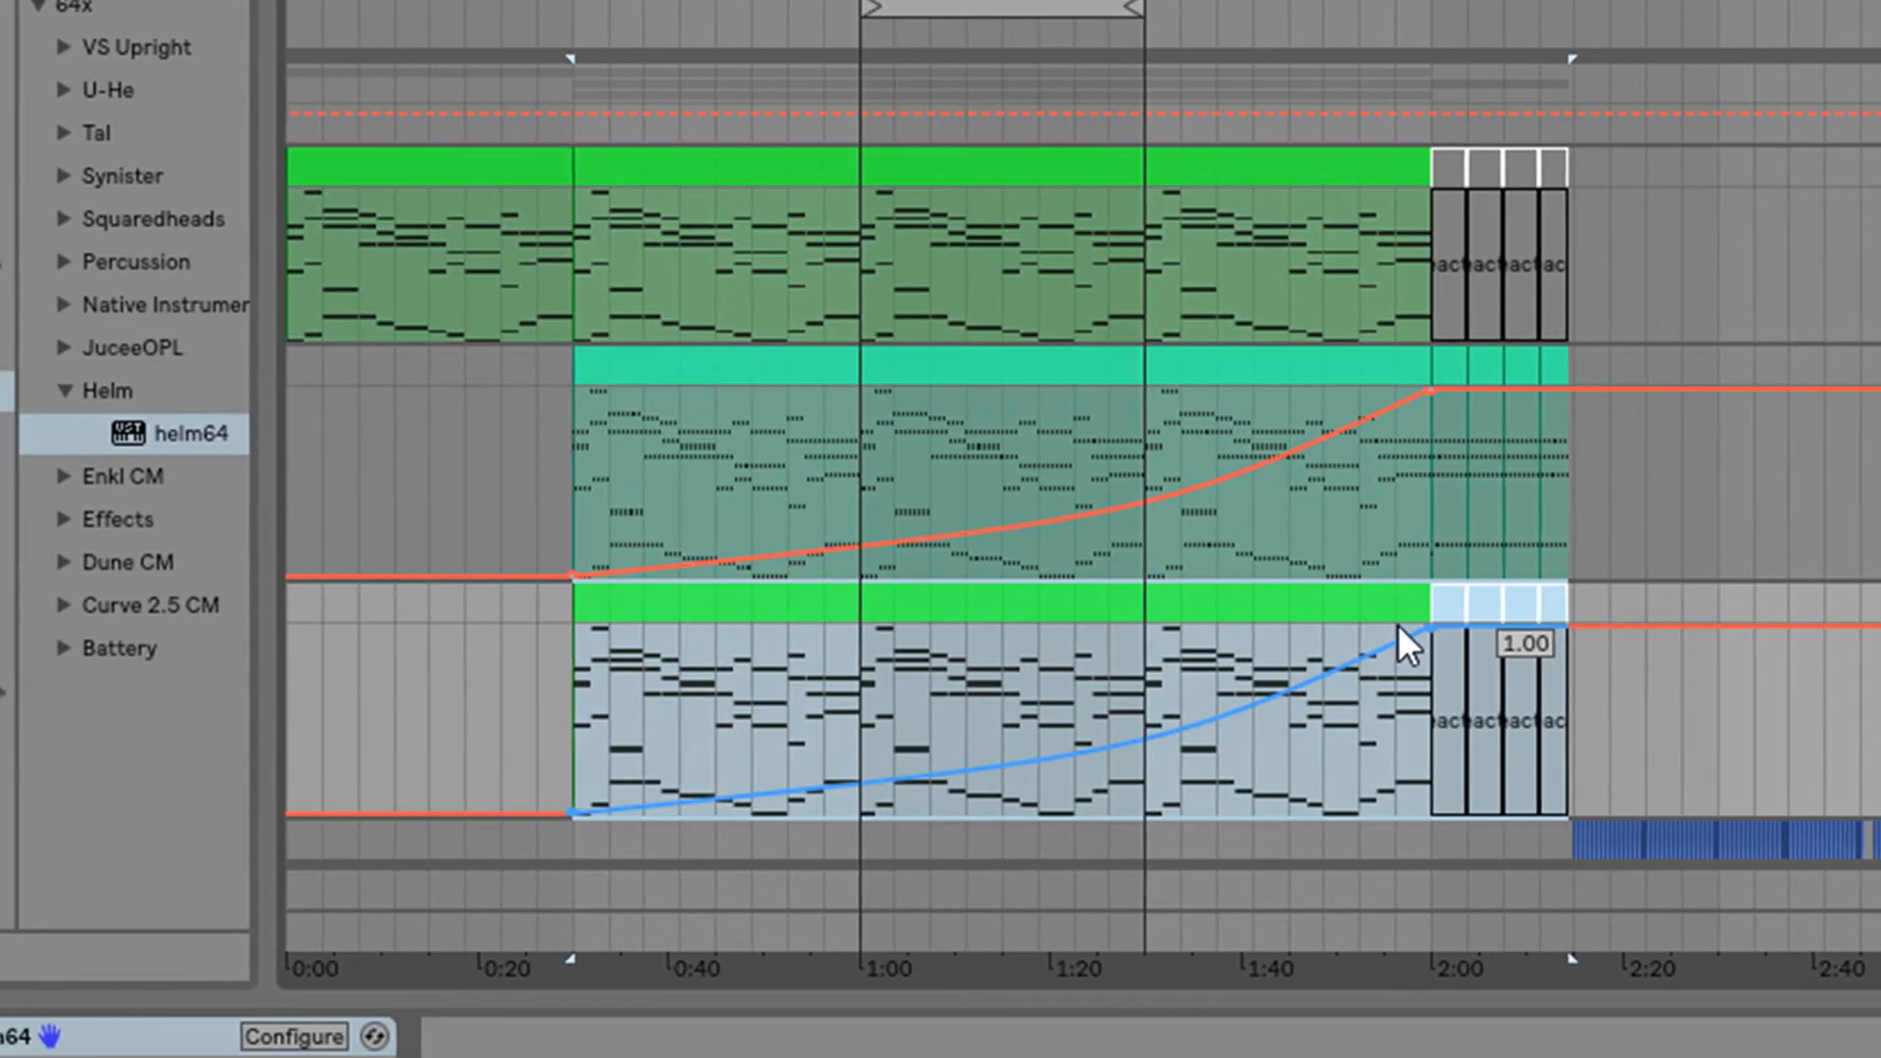
Reactivate the four deactivated clips between bars 65 and 73 on the duplicated PLUCK track
left_click(1462, 610)
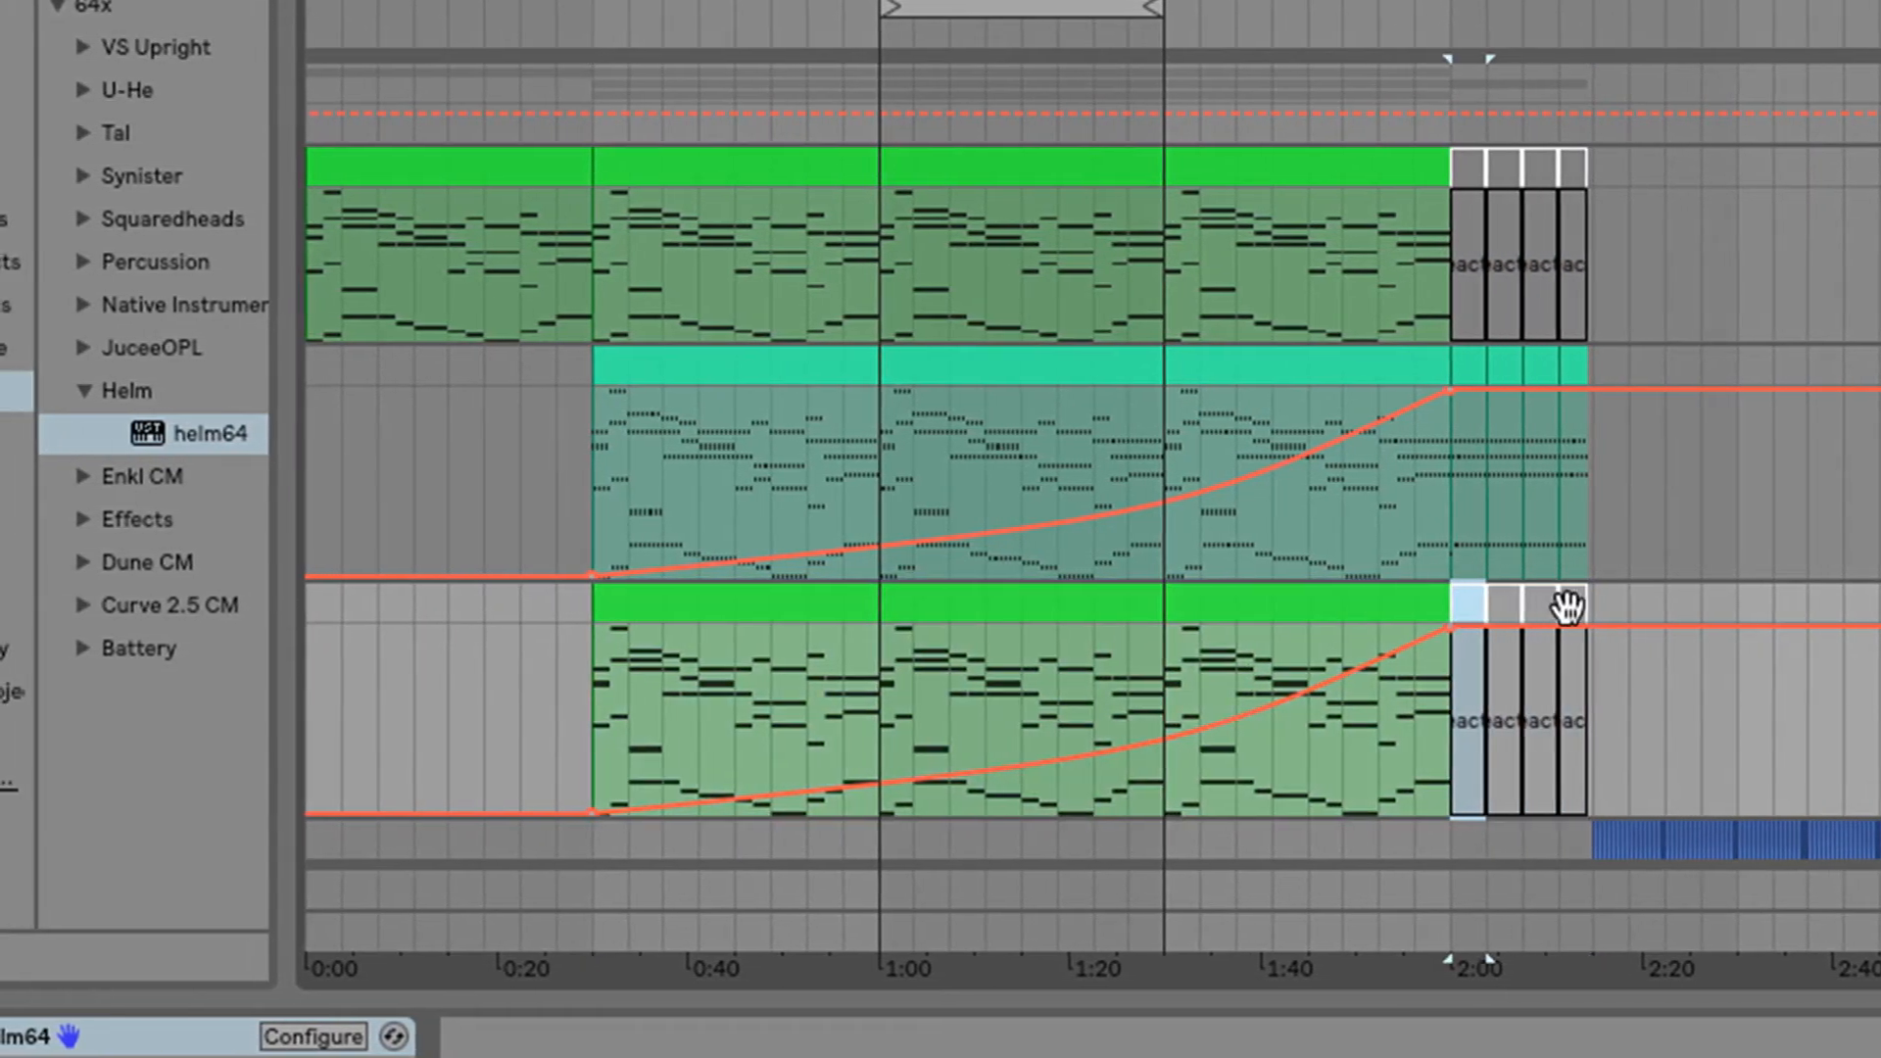
left_click(1561, 608, "shift")
key("0")
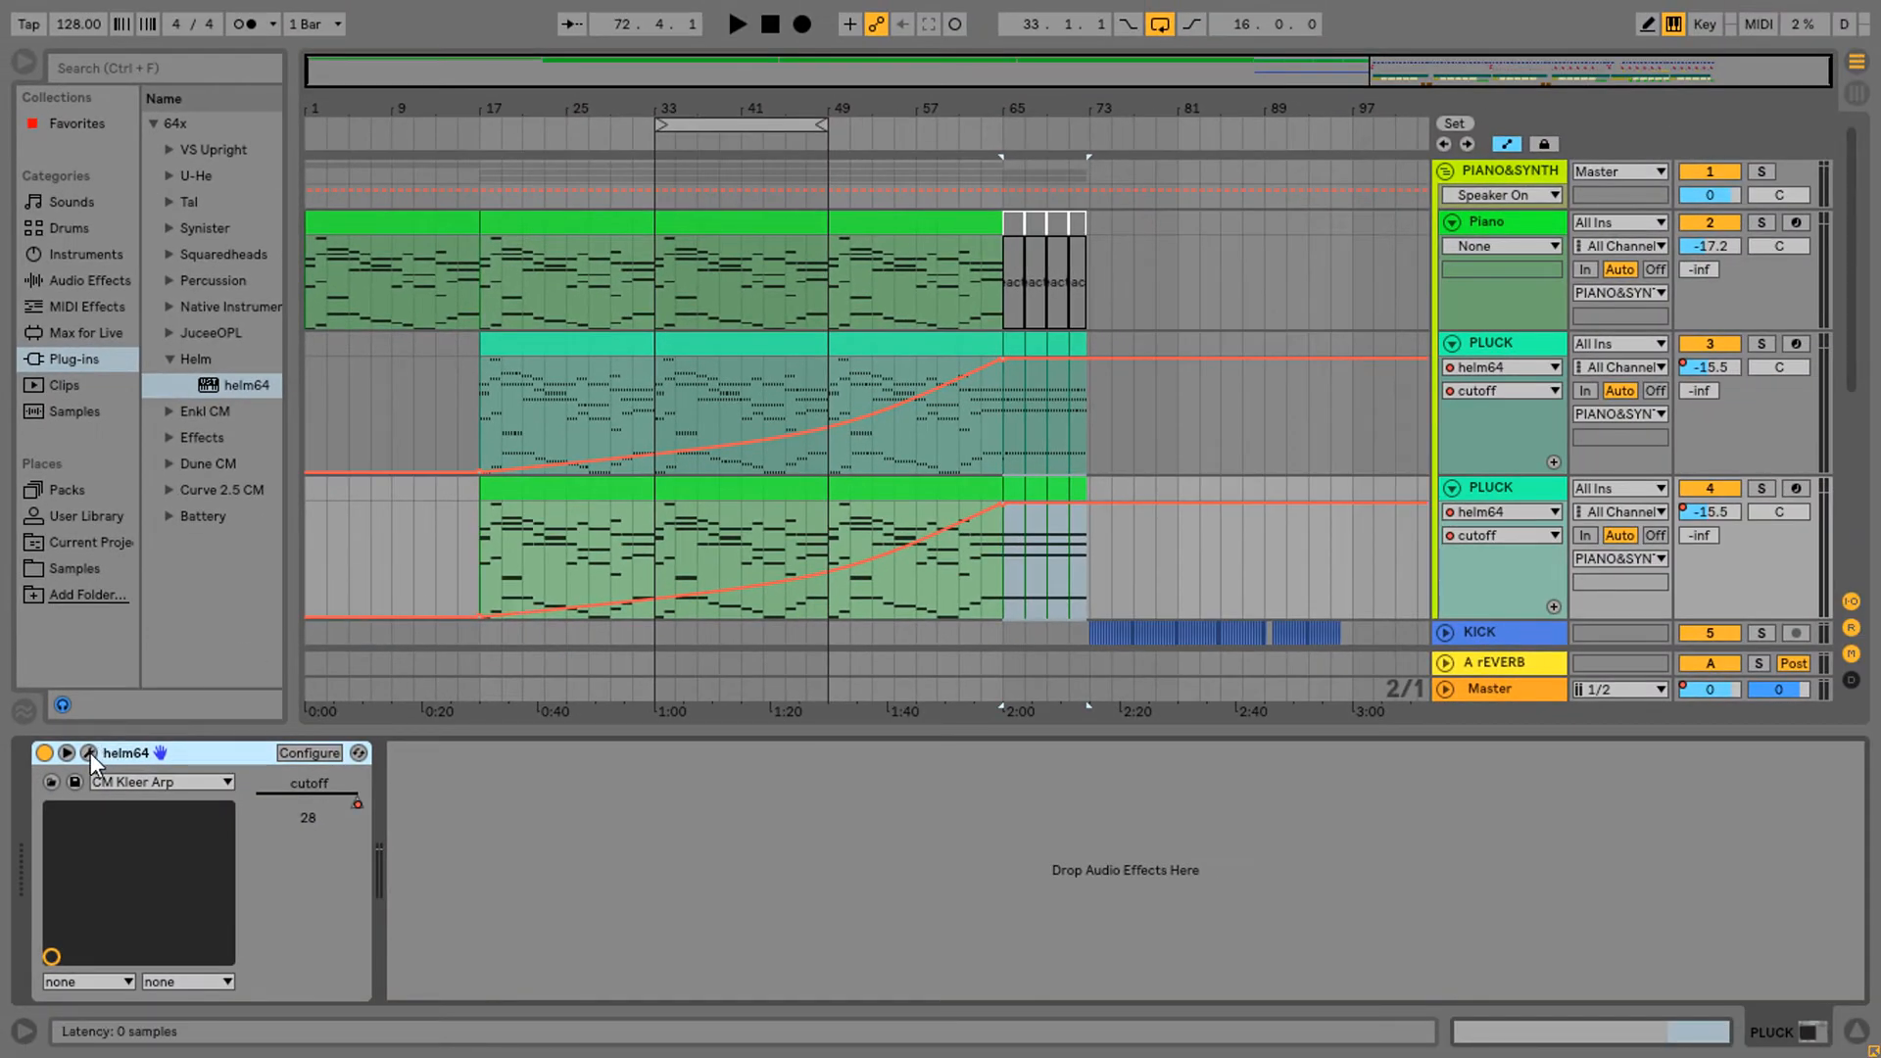
Solo the duplicated PLUCK track, lower its helm64 filter cutoff to about 63, and slightly reduce the filter resonance
left_click(90, 753)
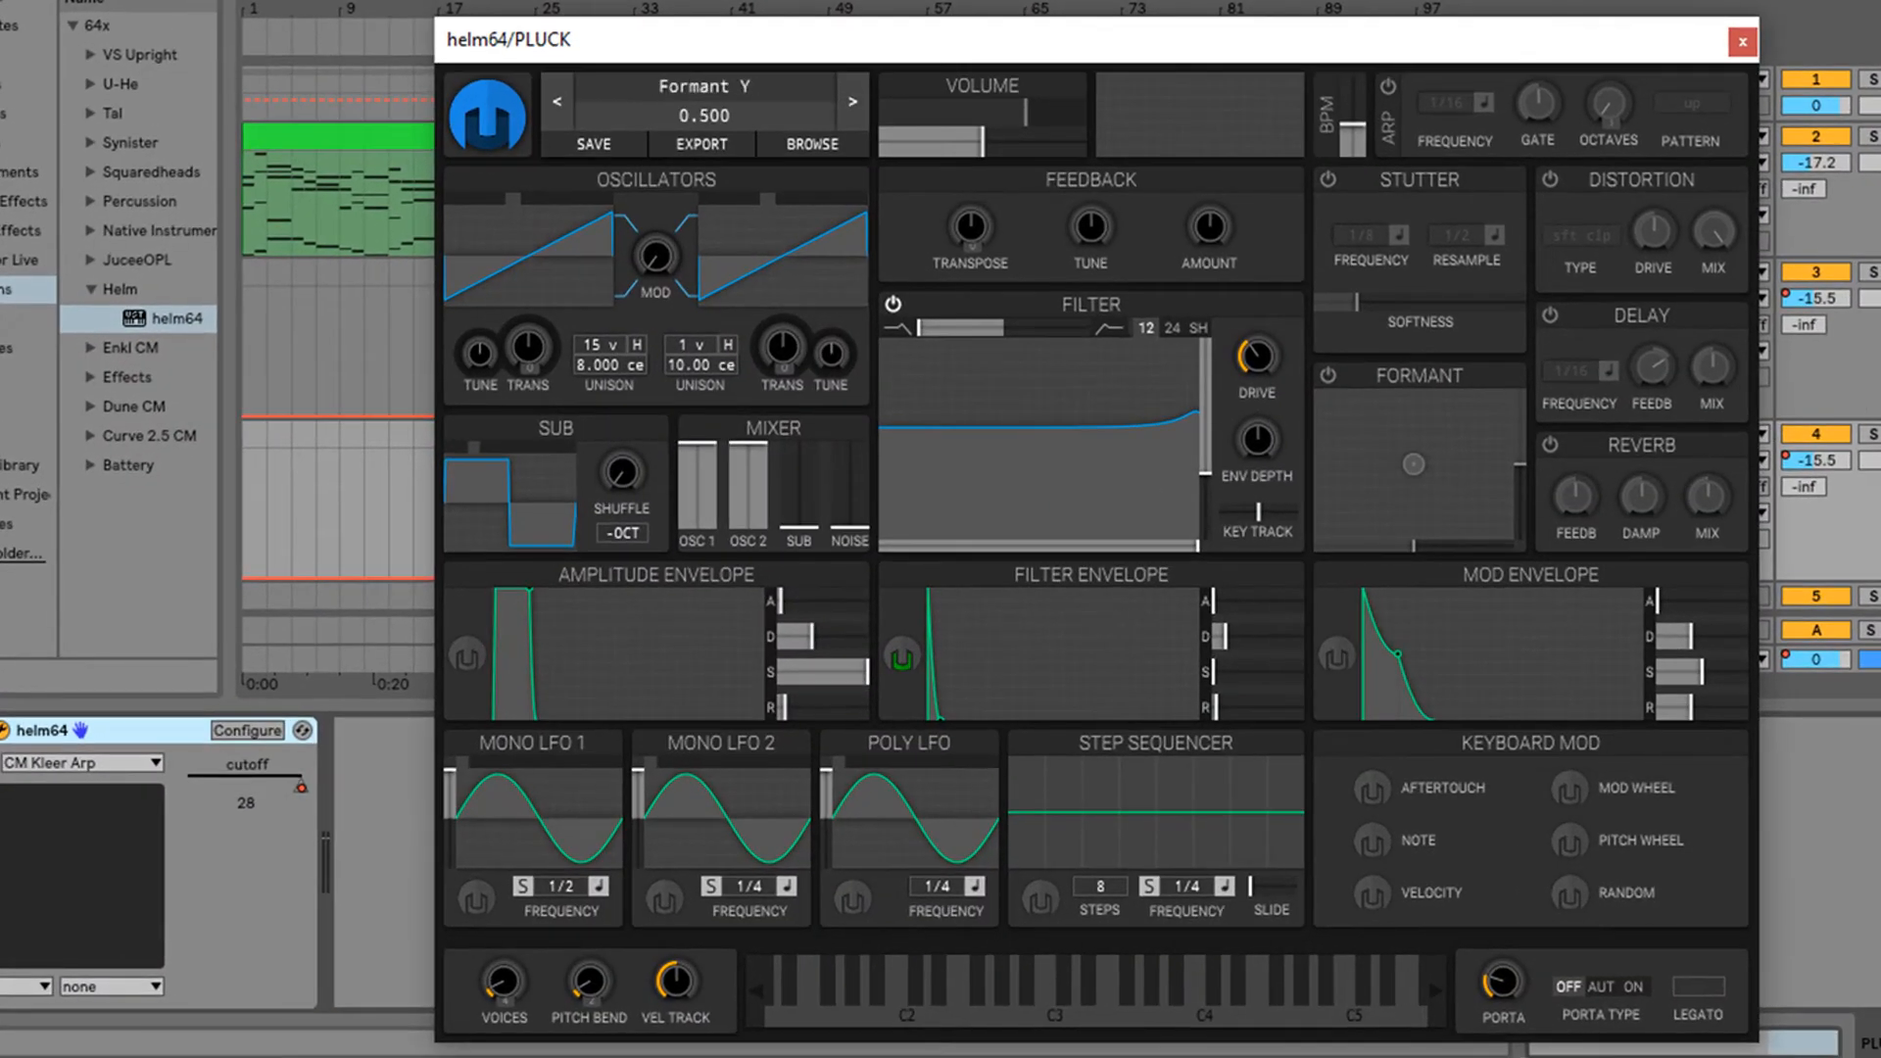
left_click(1872, 434)
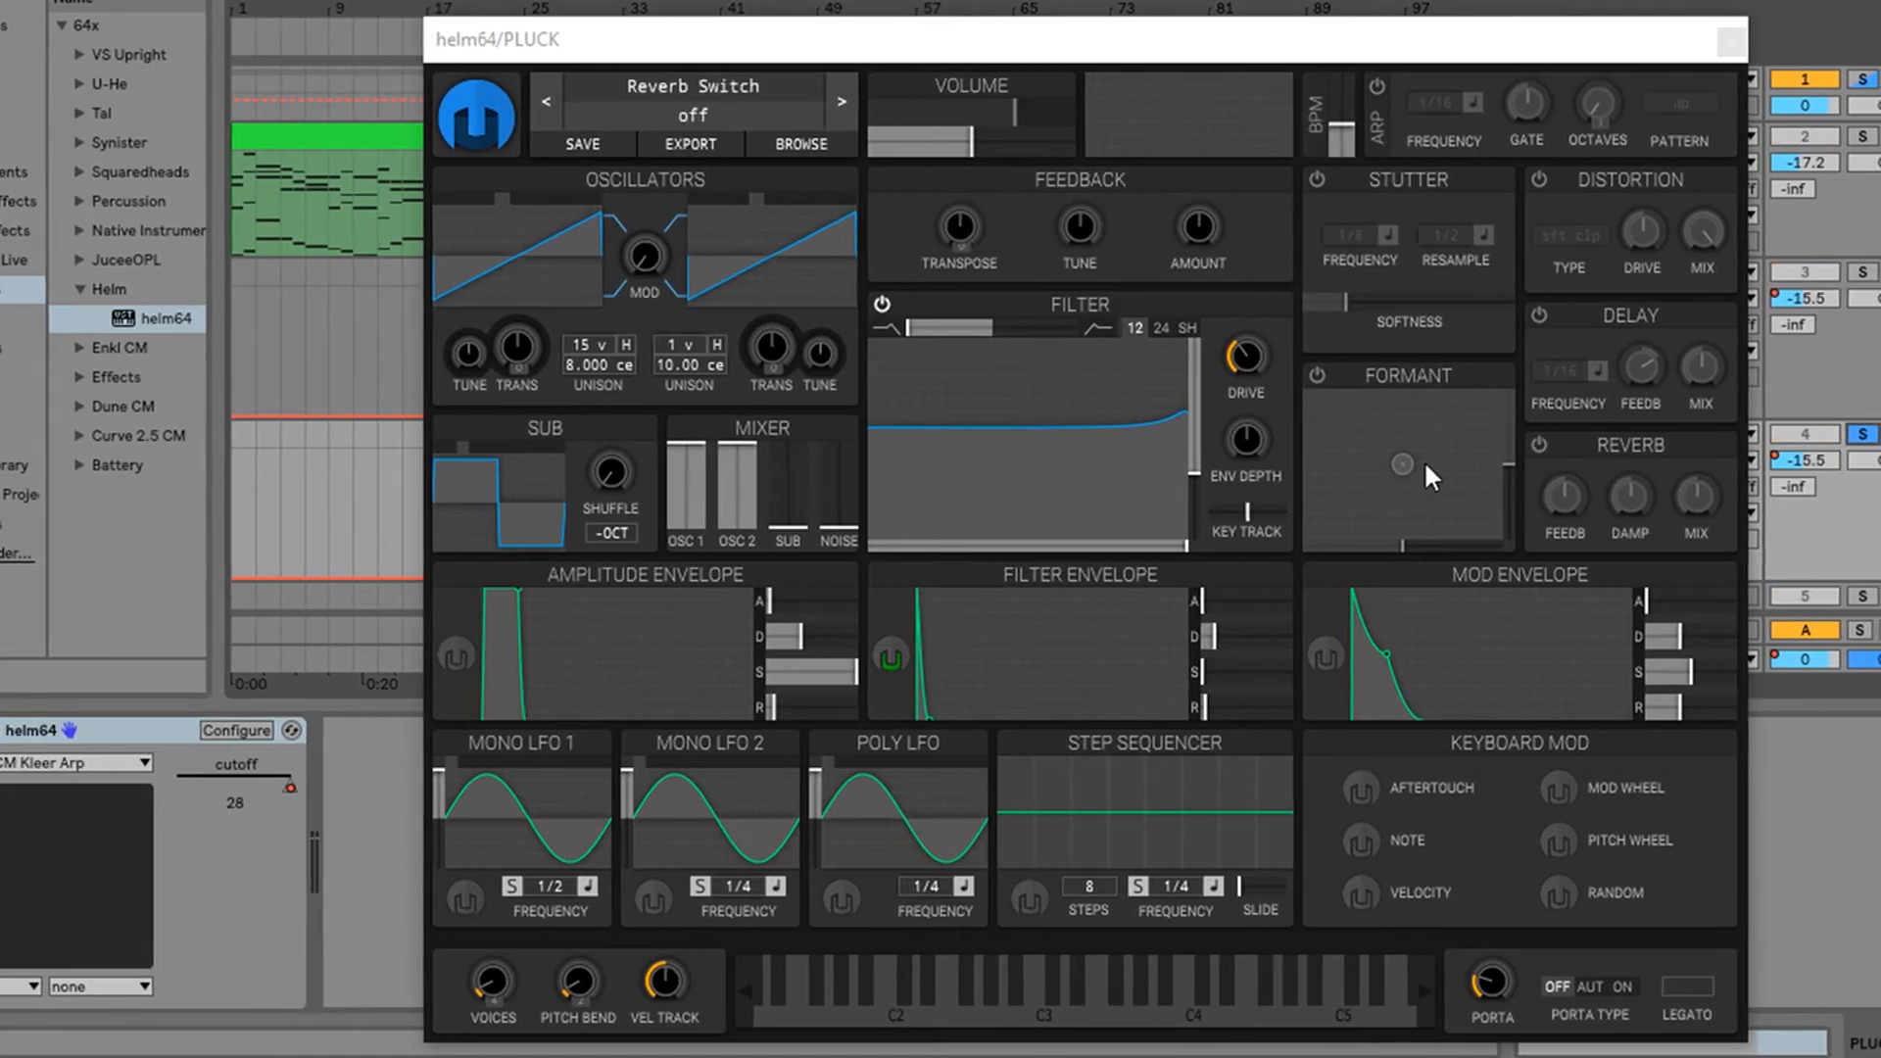
left_click(1140, 554)
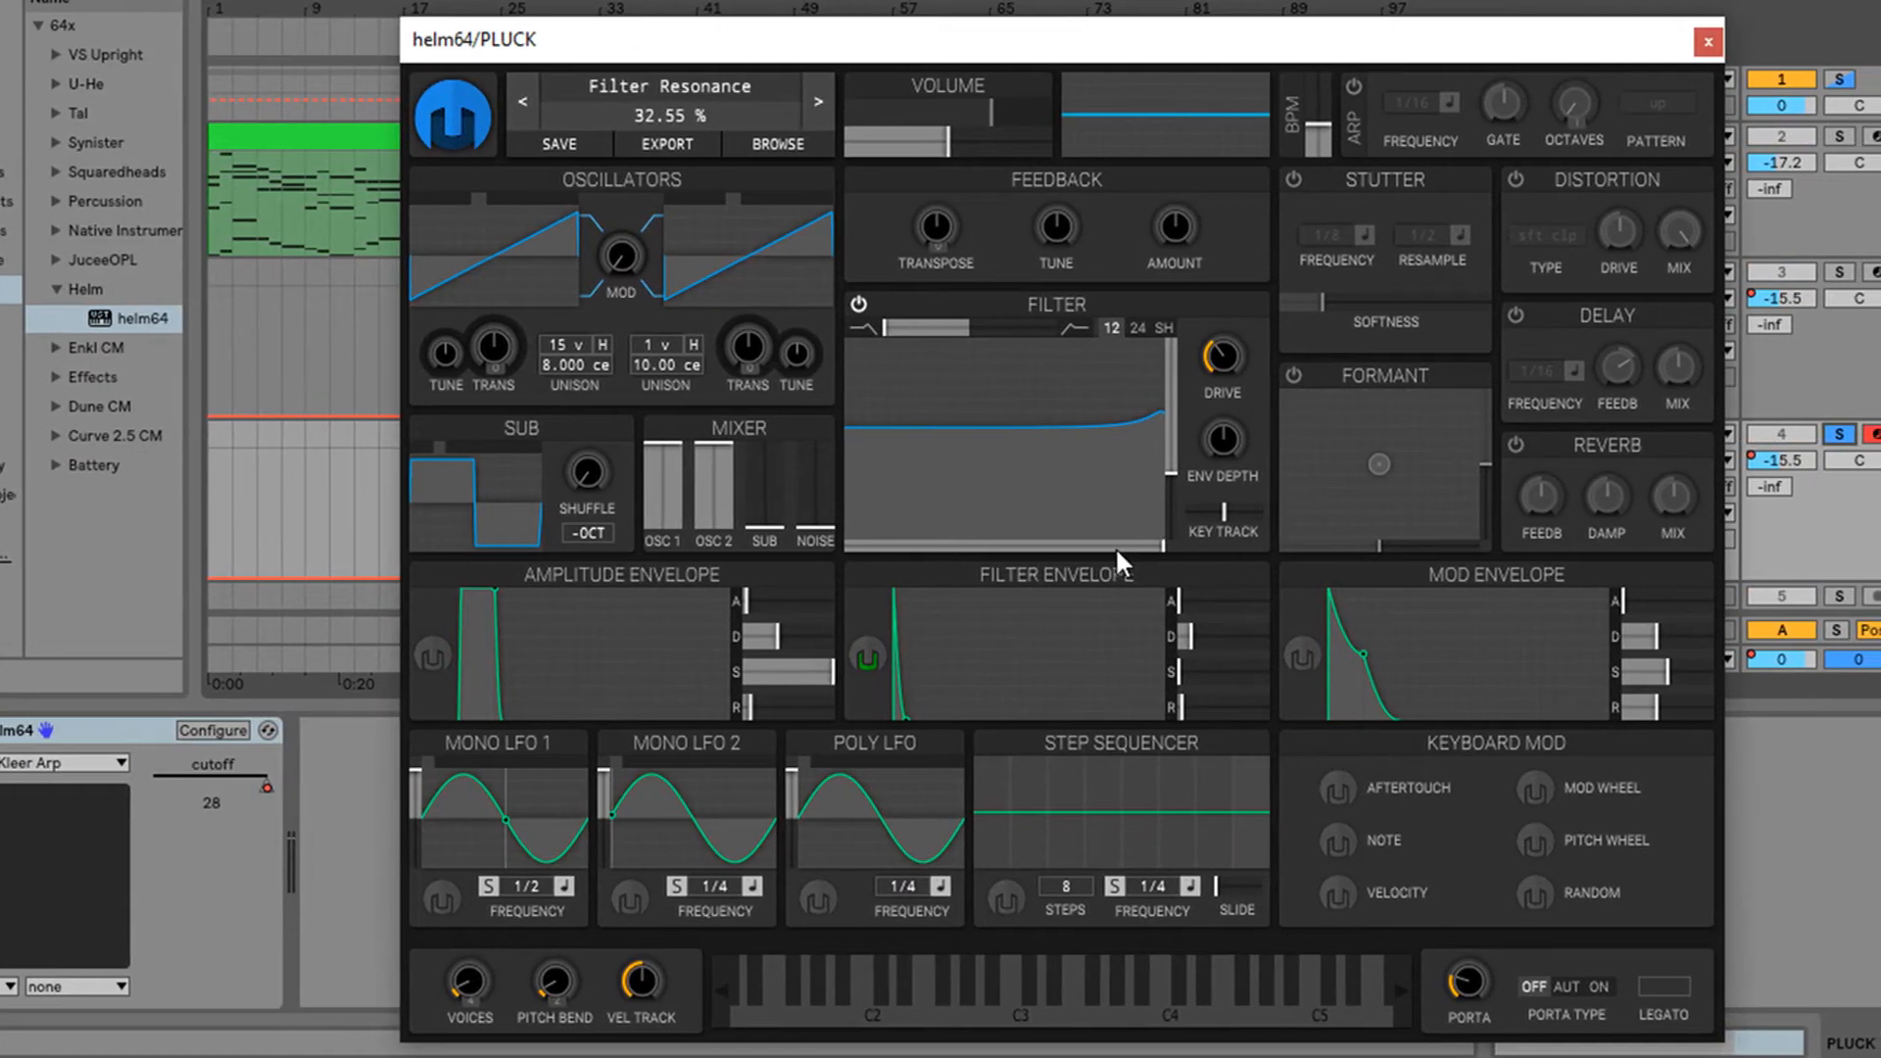
left_click_drag(1117, 546, 965, 546)
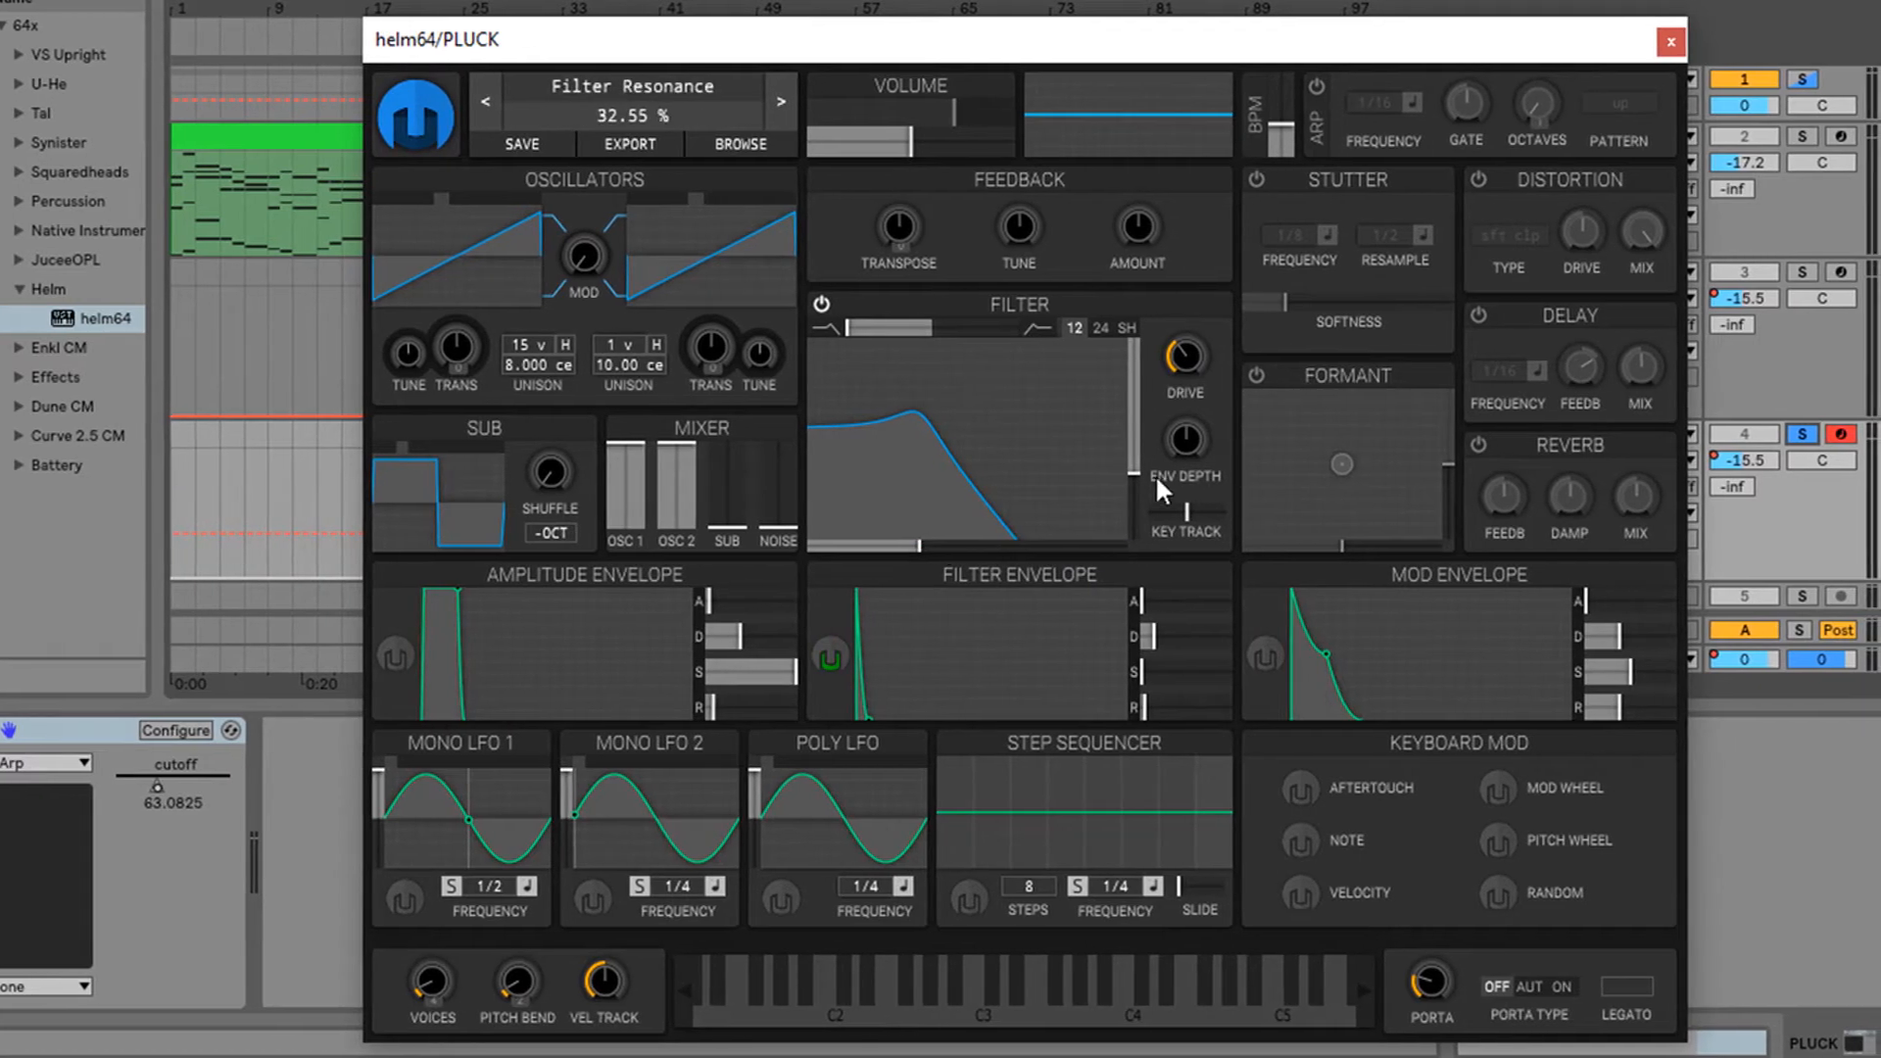
left_click_drag(1133, 470, 1131, 485)
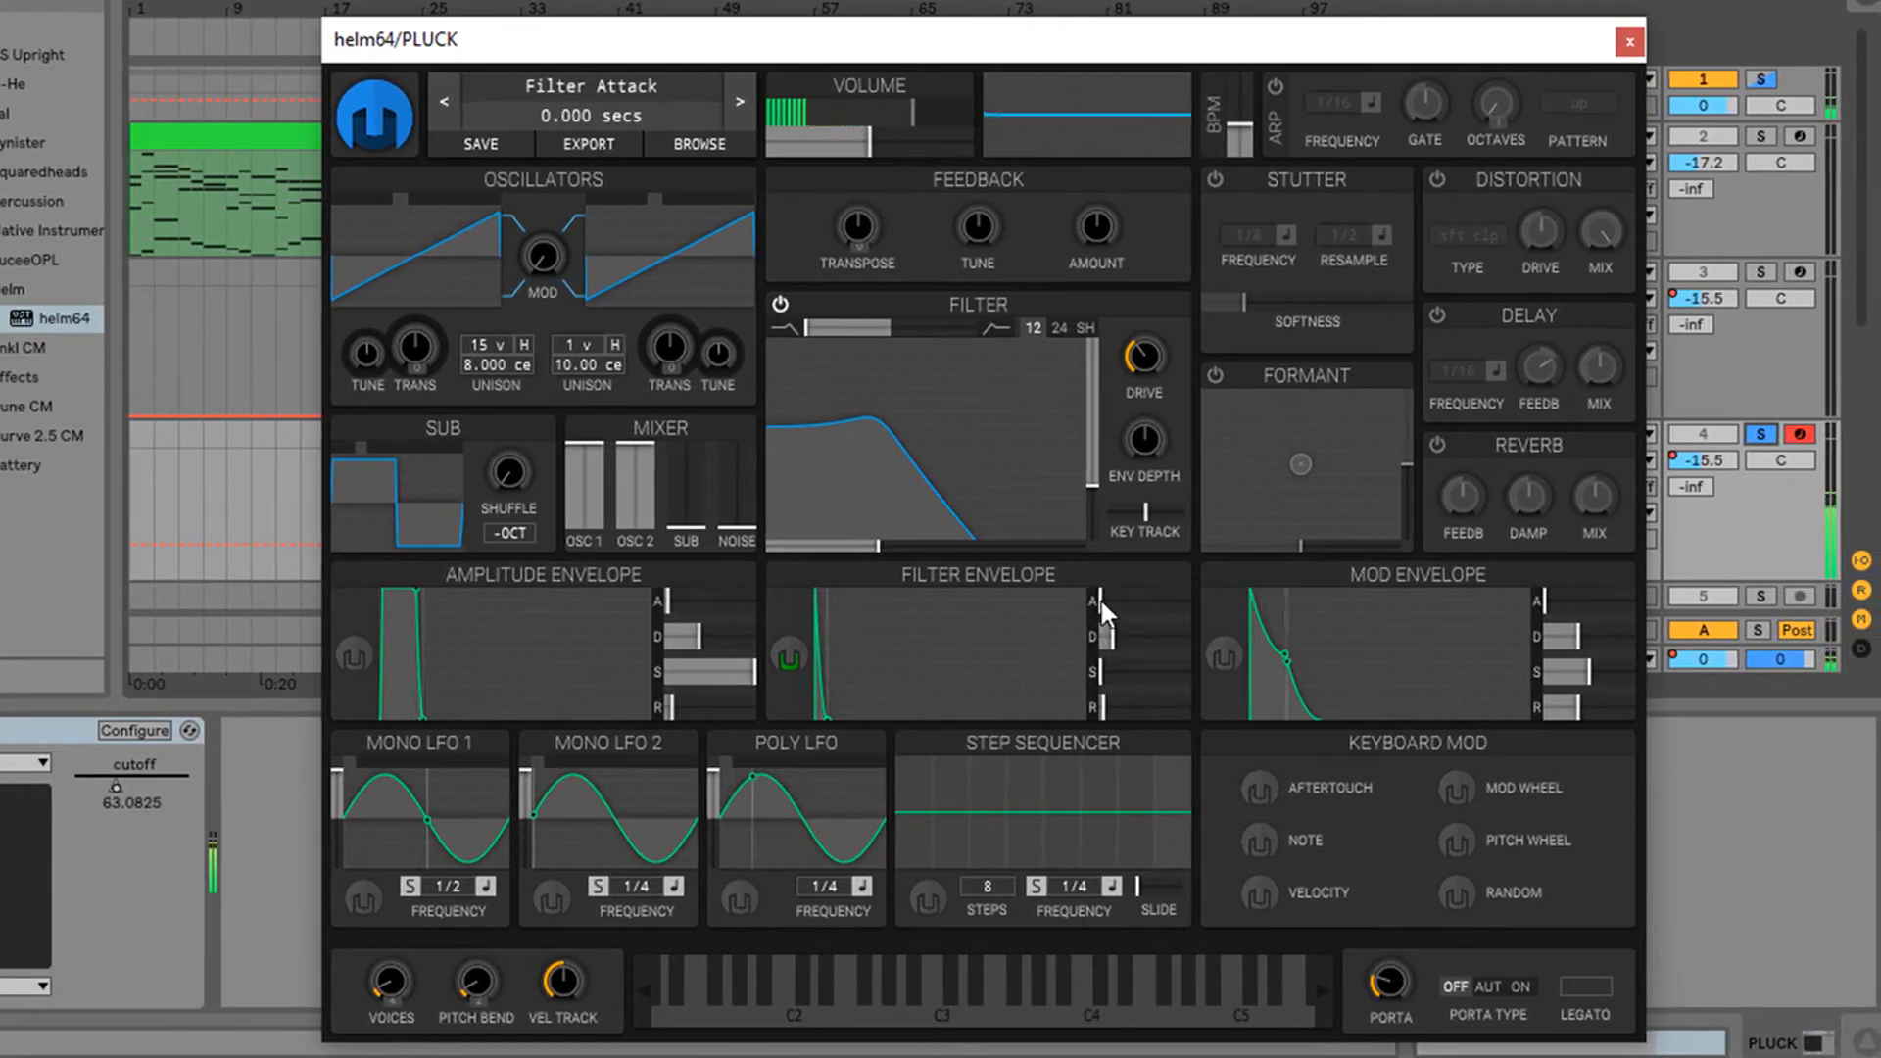
Soften the duplicate's filter envelope during playback with an attack of about 0.385 seconds and a longer decay
left_click_drag(1102, 602, 1148, 636)
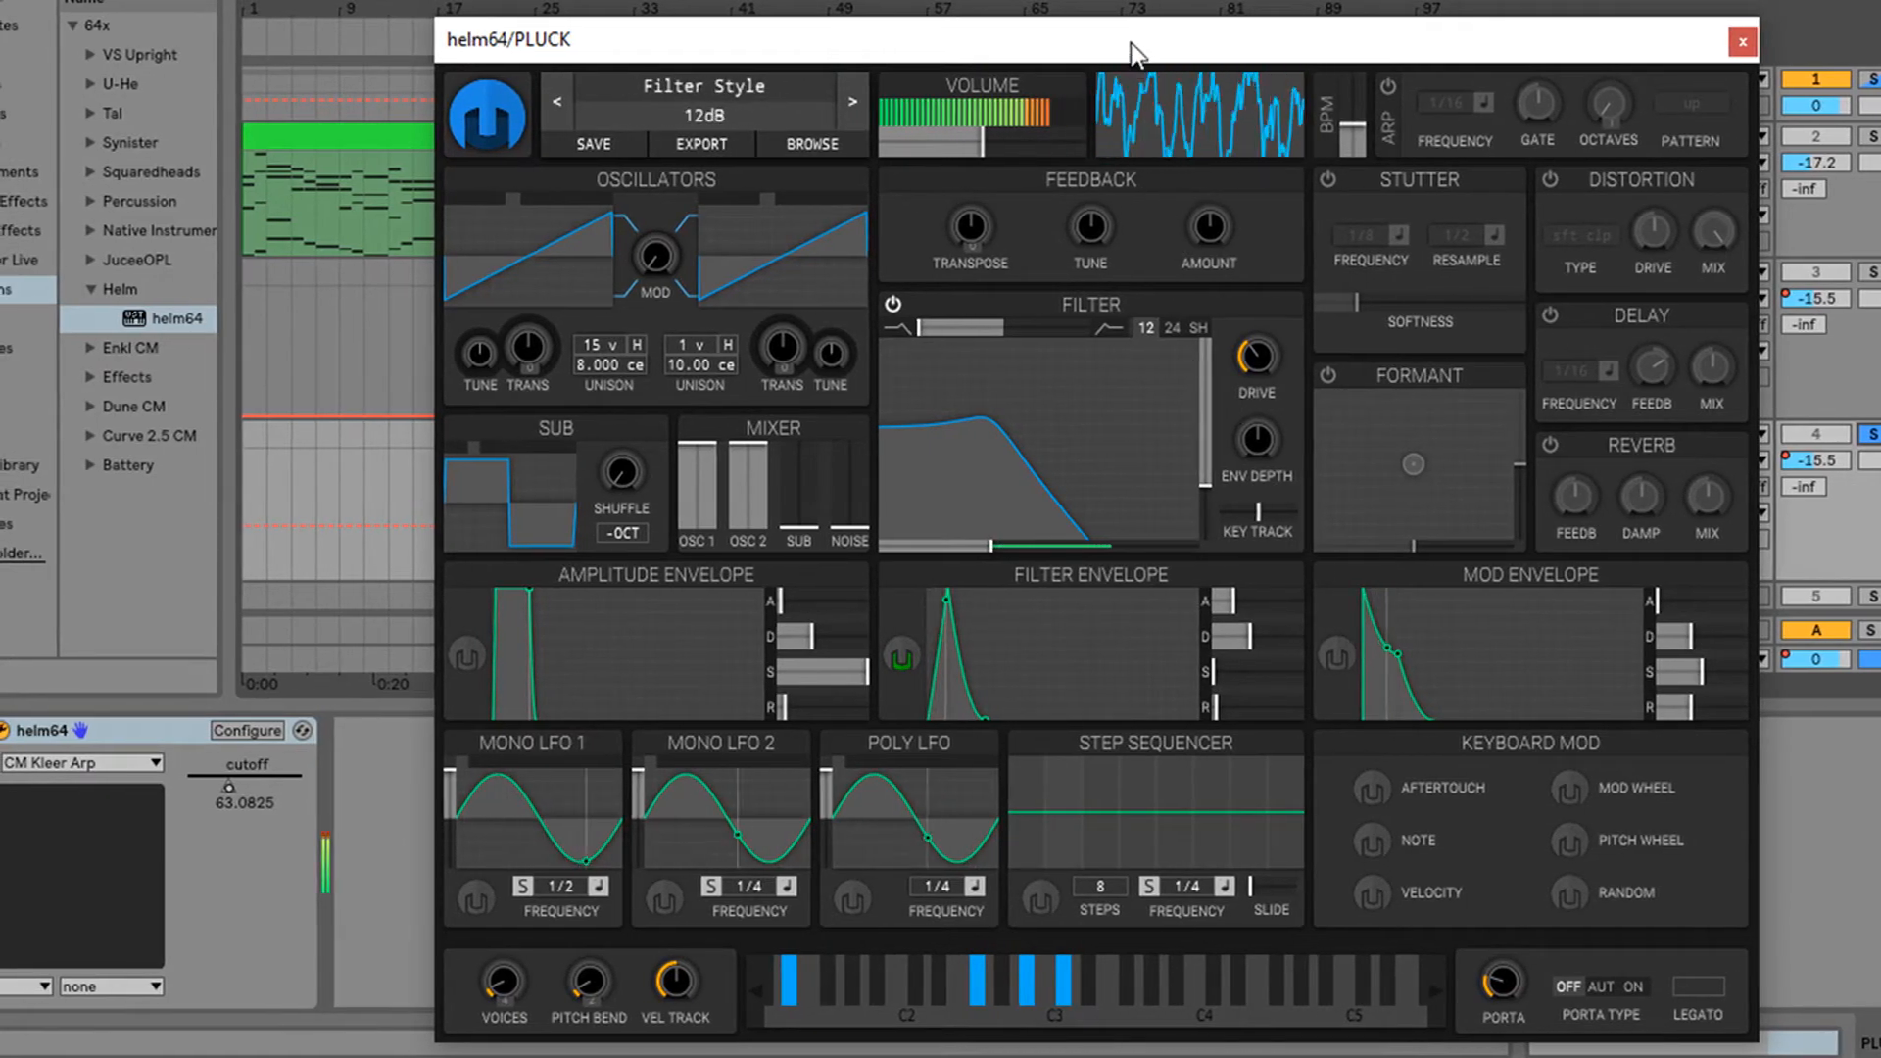
left_click_drag(1131, 43, 1076, 628)
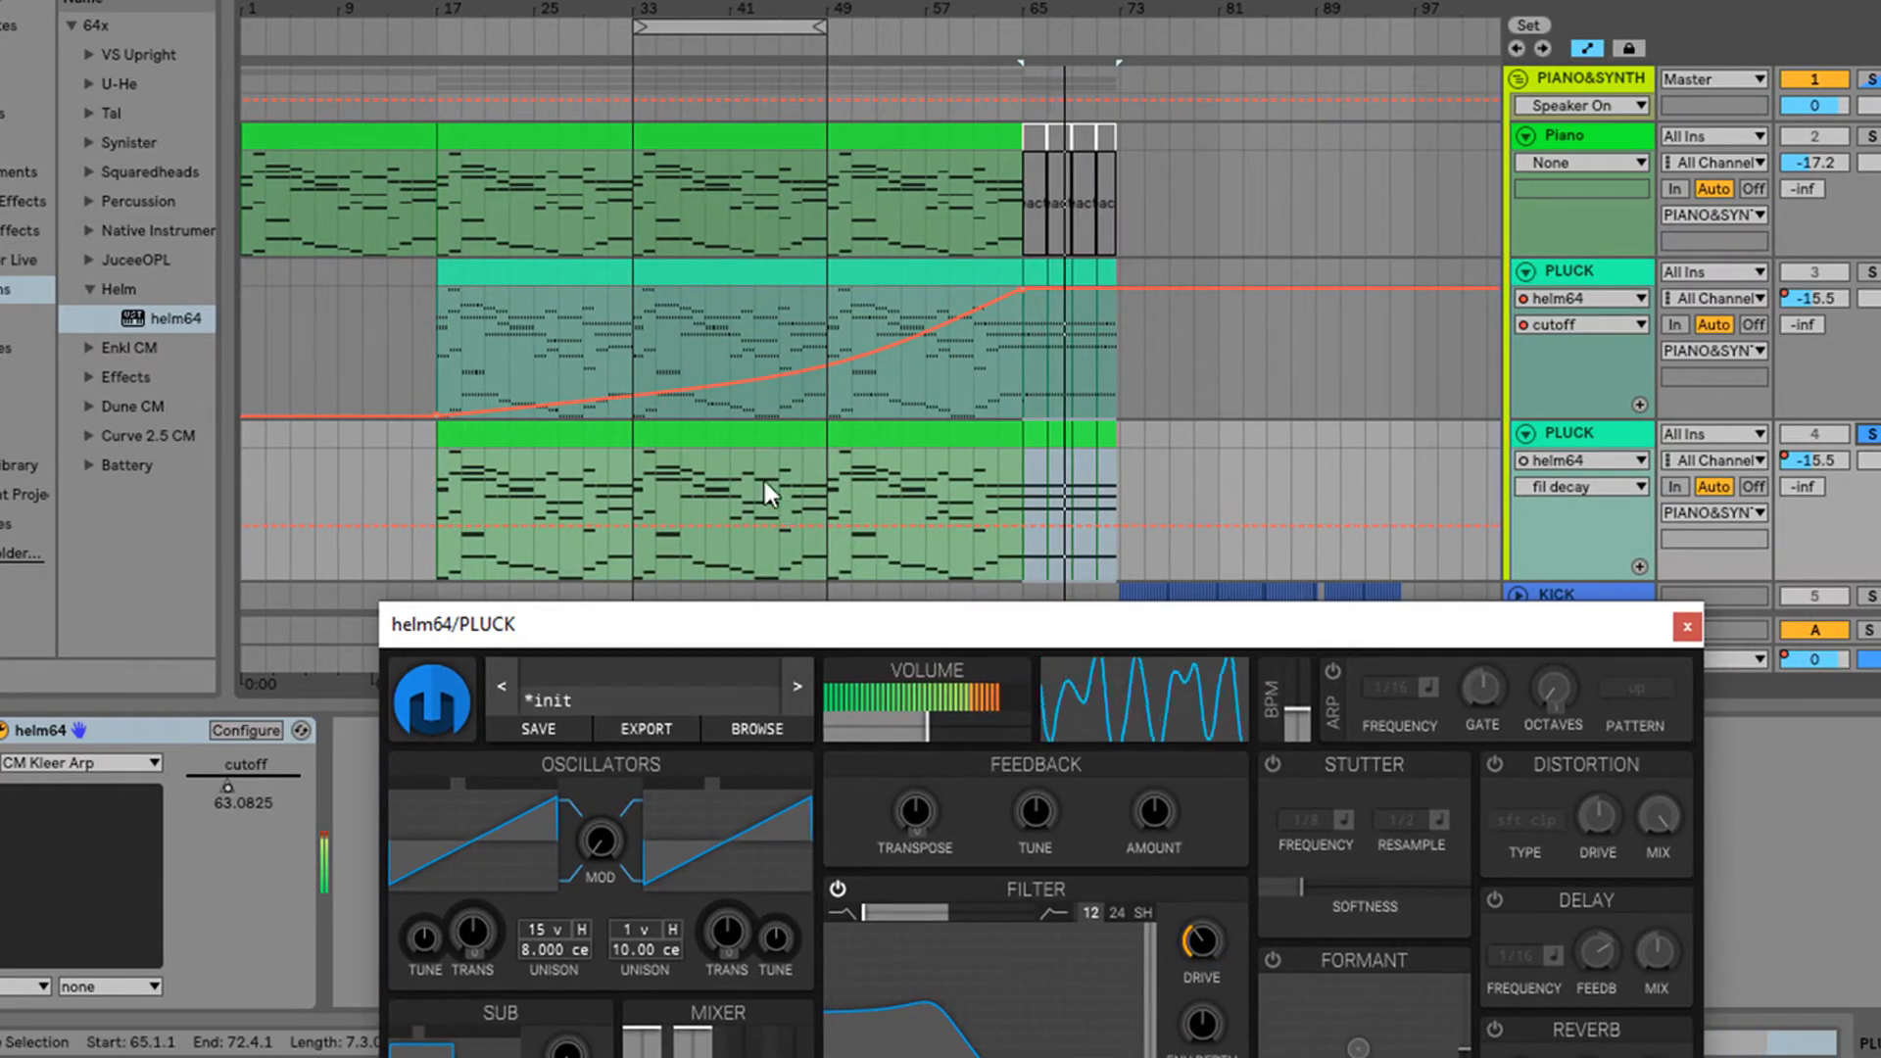
left_click_drag(748, 627, 942, 48)
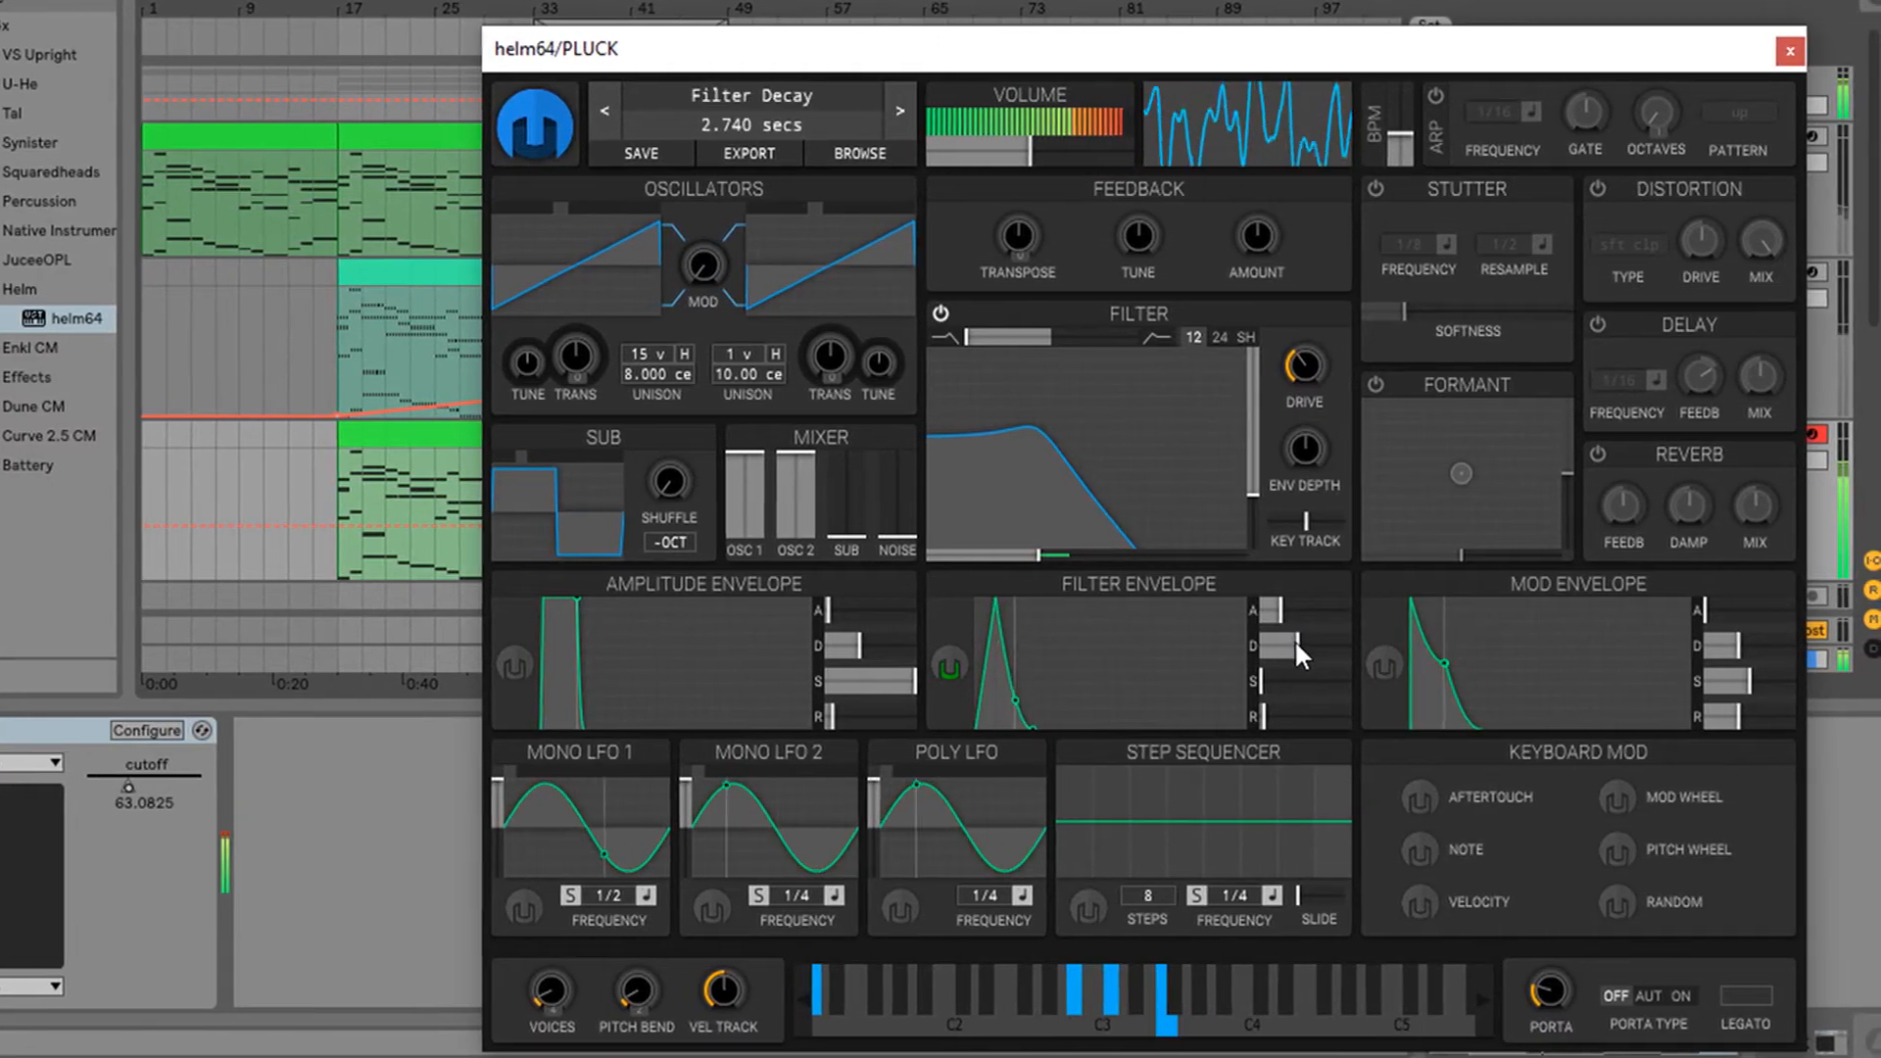
left_click_drag(1294, 647, 1262, 615)
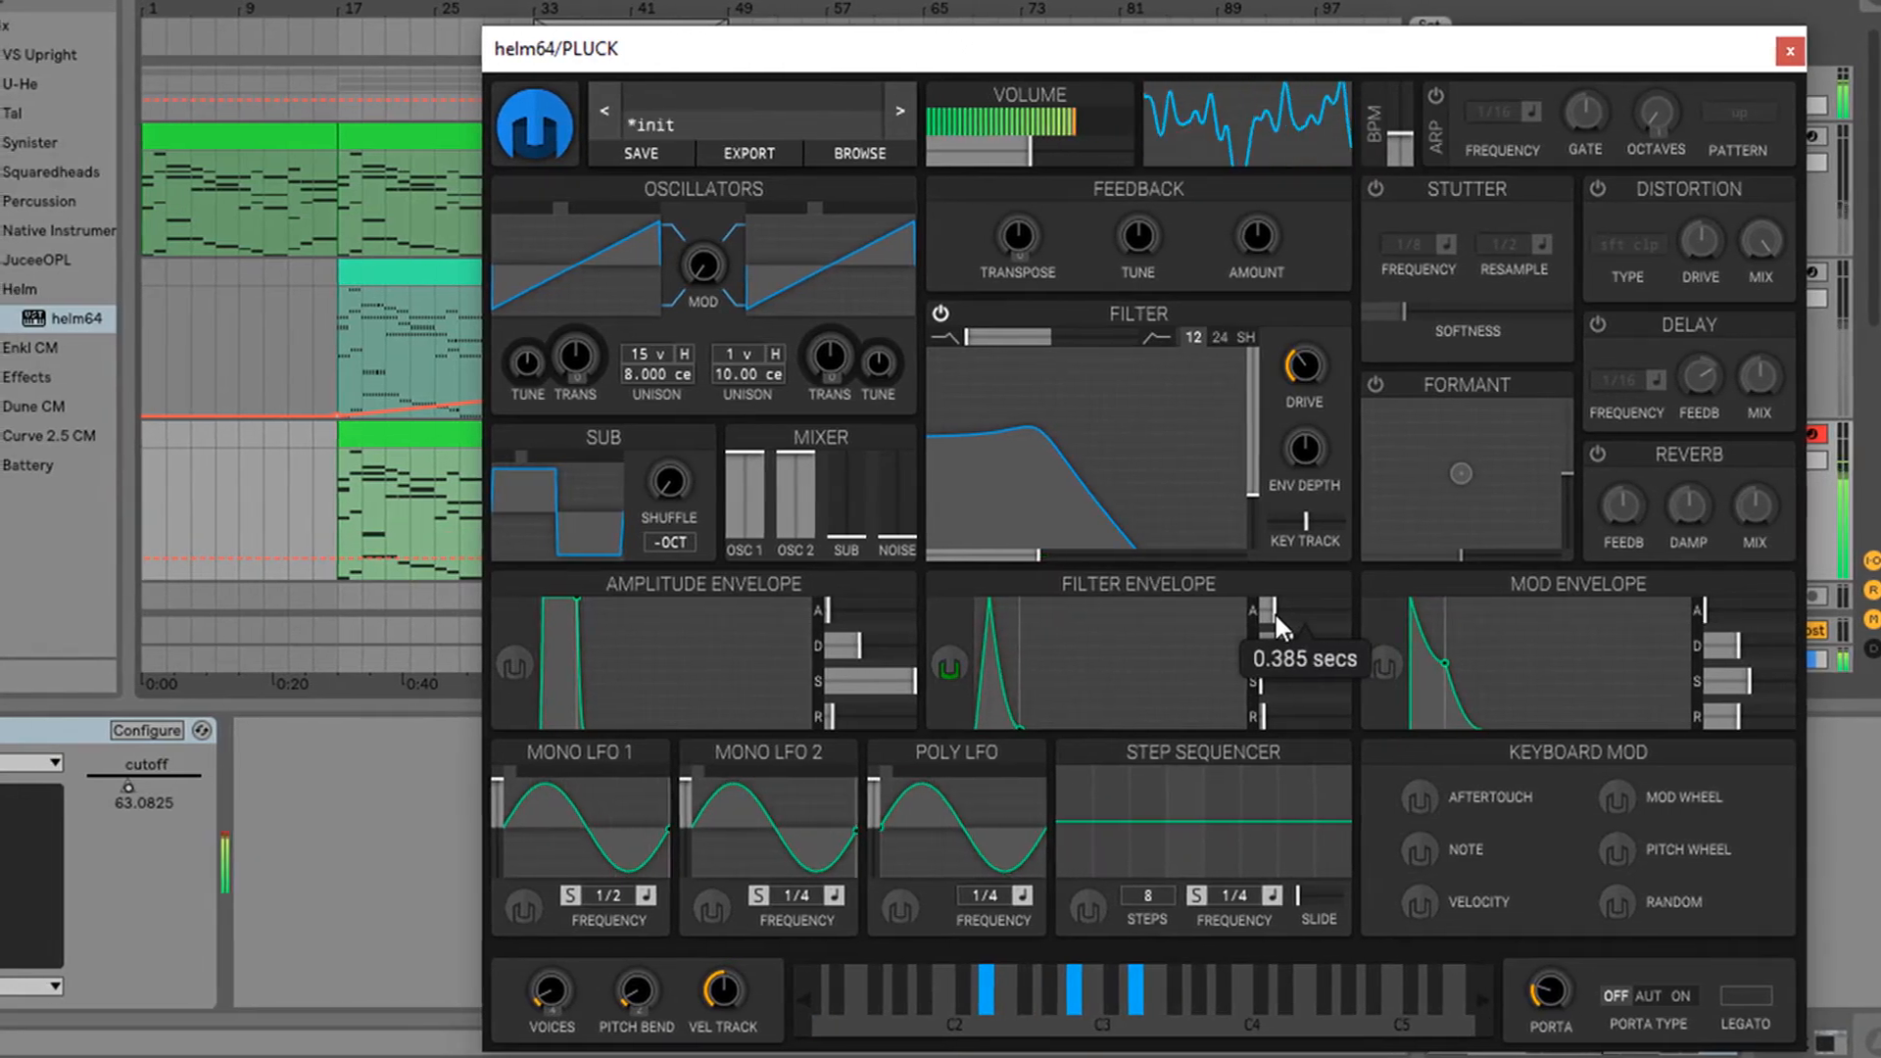
left_click_drag(1293, 646, 1320, 643)
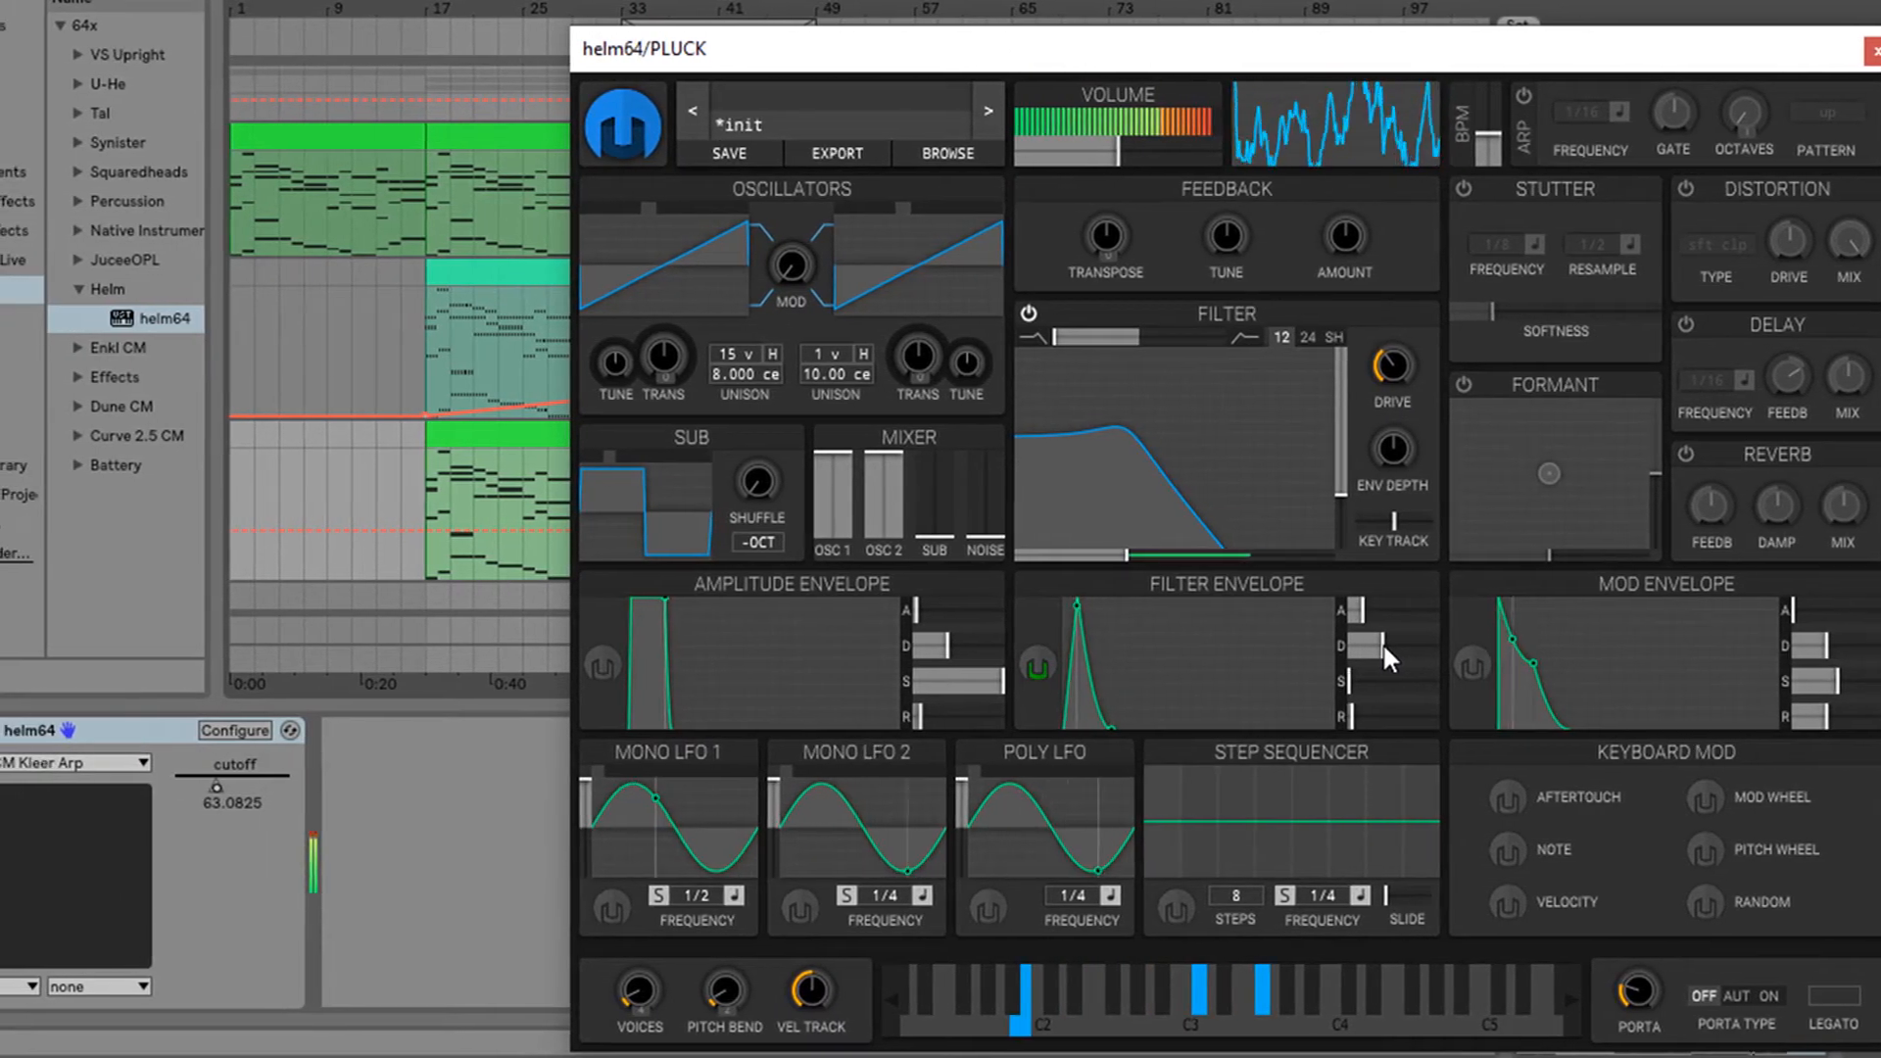
left_click_drag(1366, 720, 1374, 715)
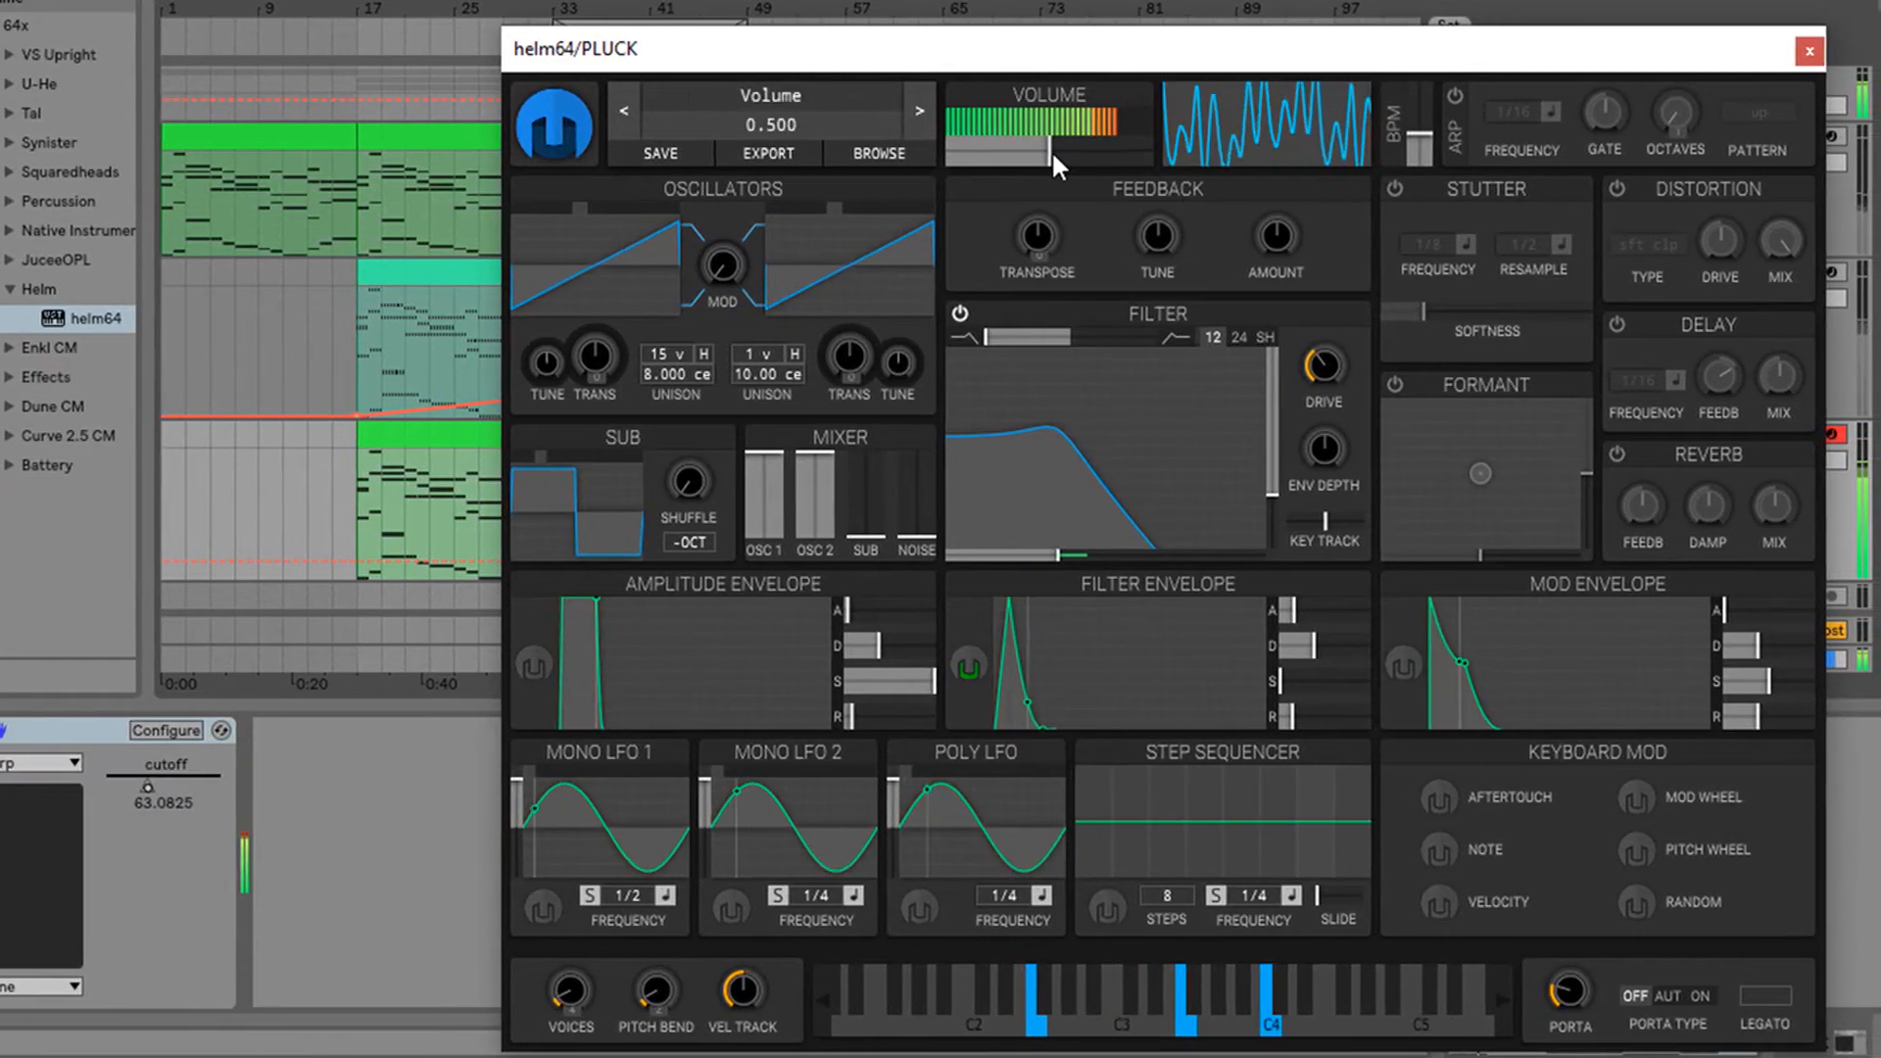
Lower the duplicate's helm64 volume to 0.209 and close the synth window
left_click_drag(1050, 149, 996, 149)
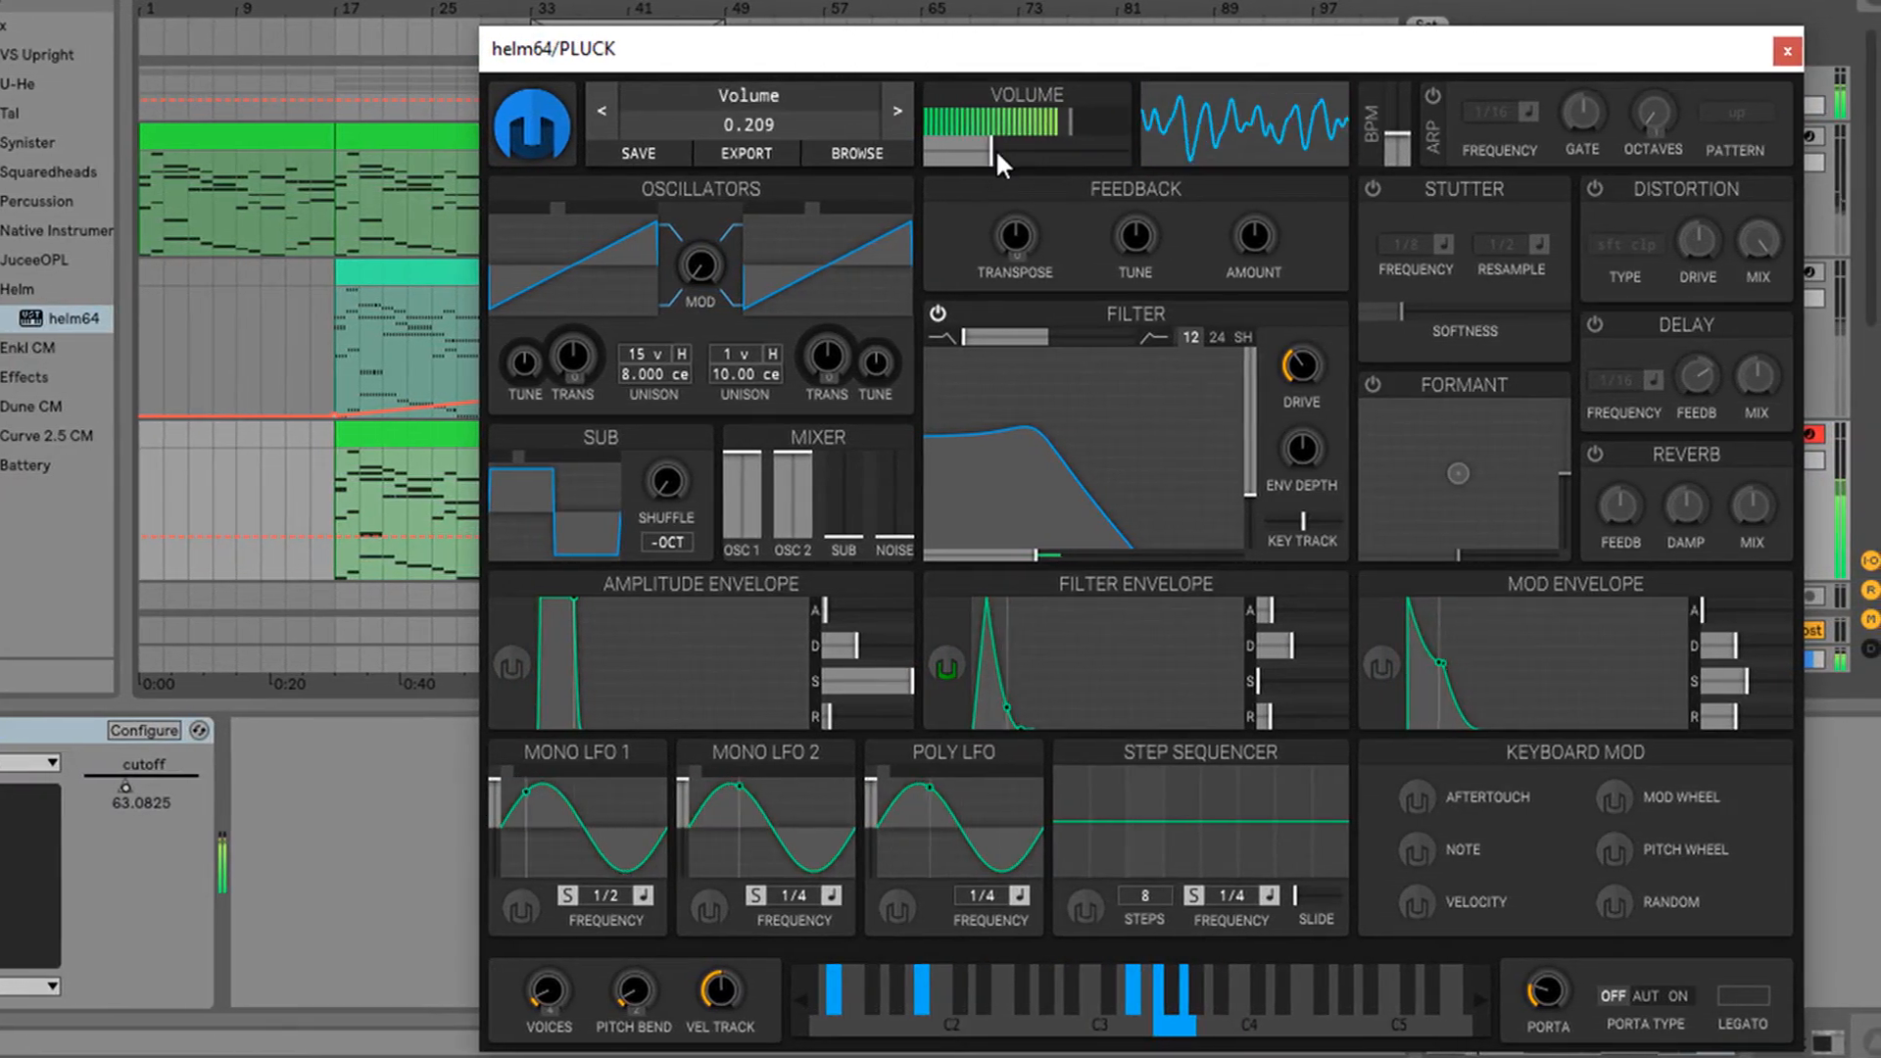
left_click_drag(1356, 64, 1105, 131)
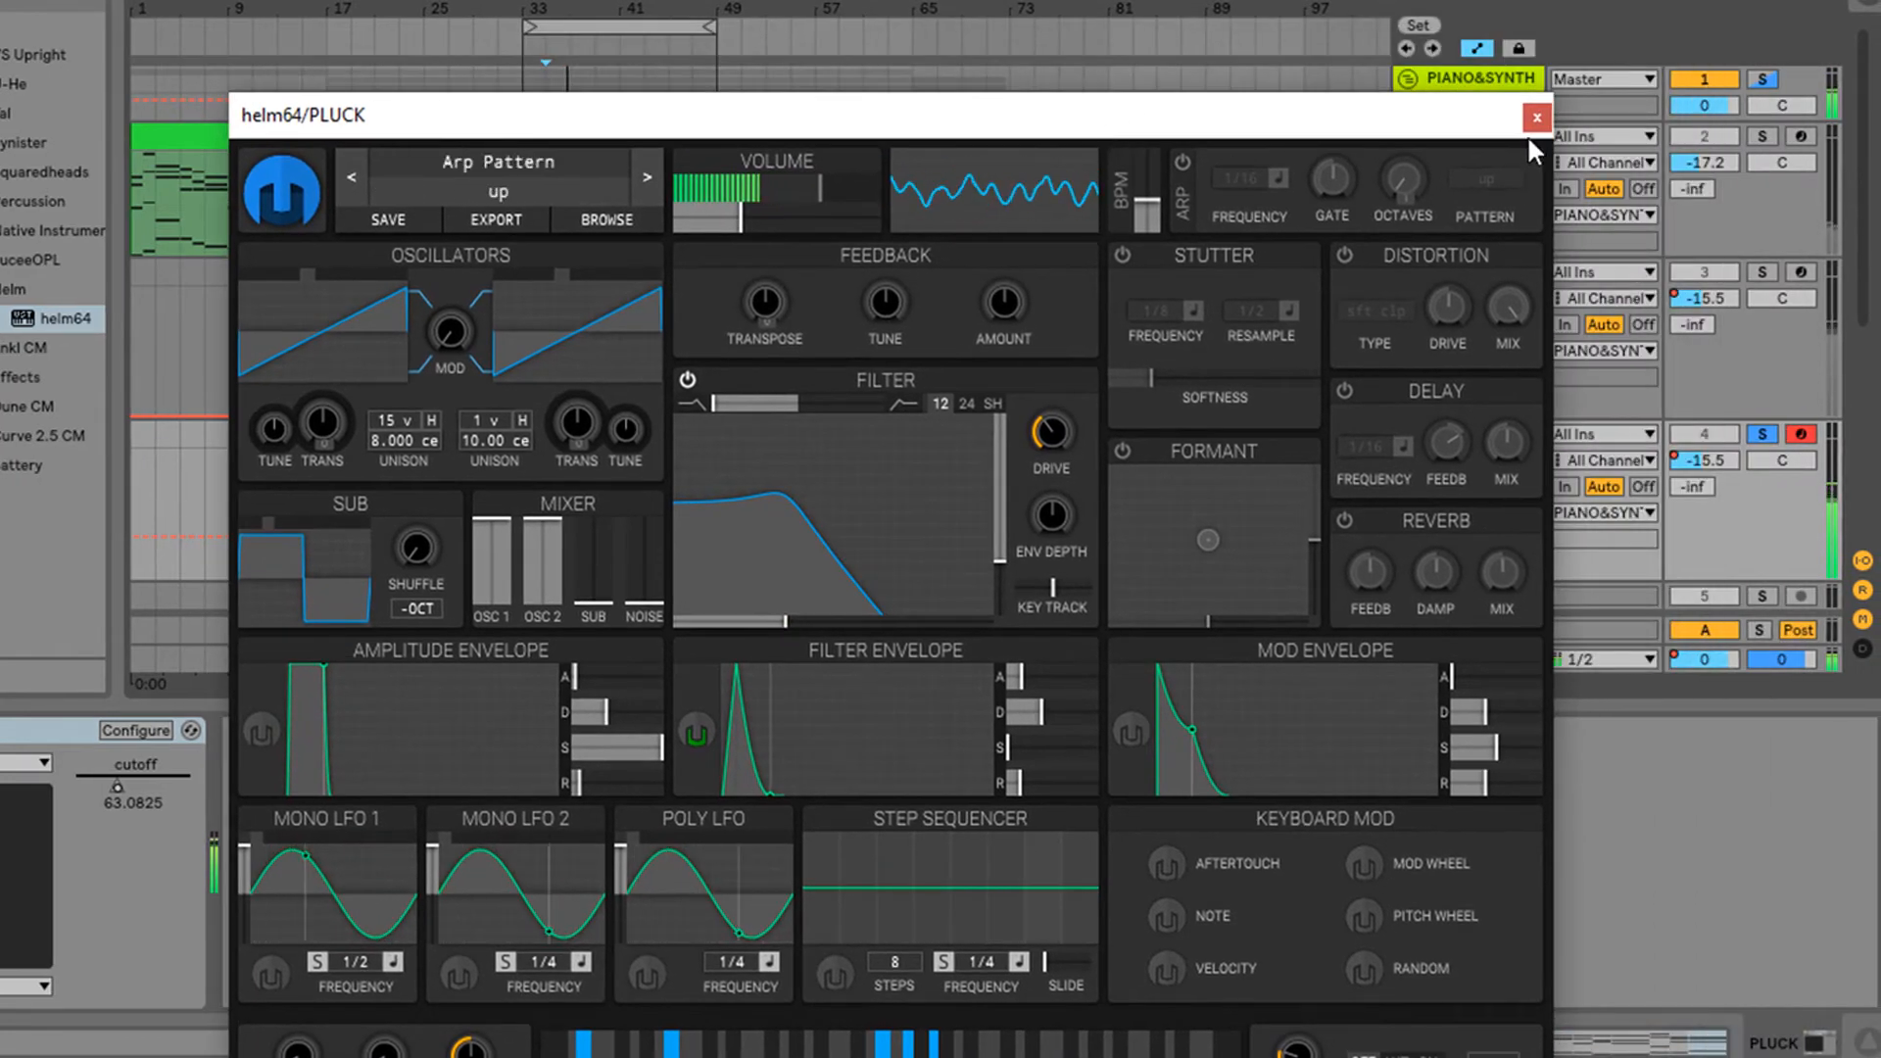
left_click(1534, 120)
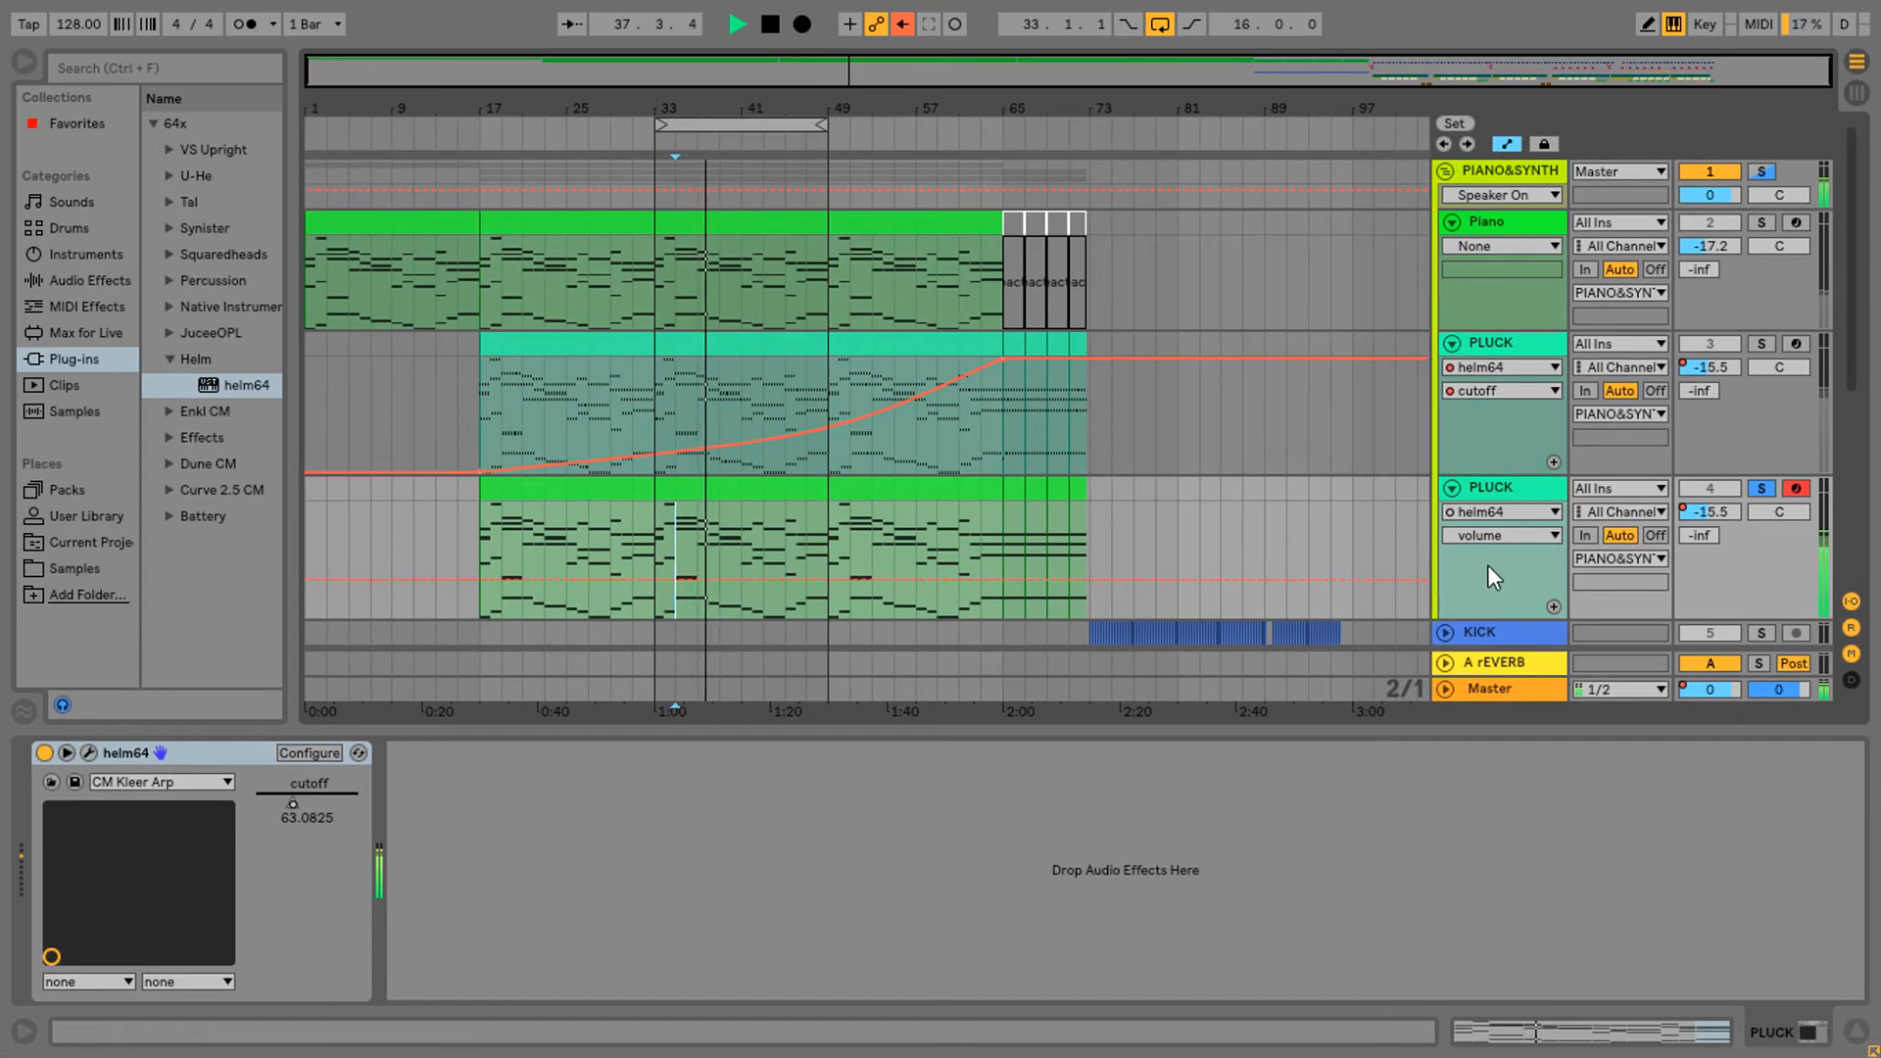
Solo the Piano and original PLUCK tracks alongside the duplicate to hear the layers together
left_click(1762, 220)
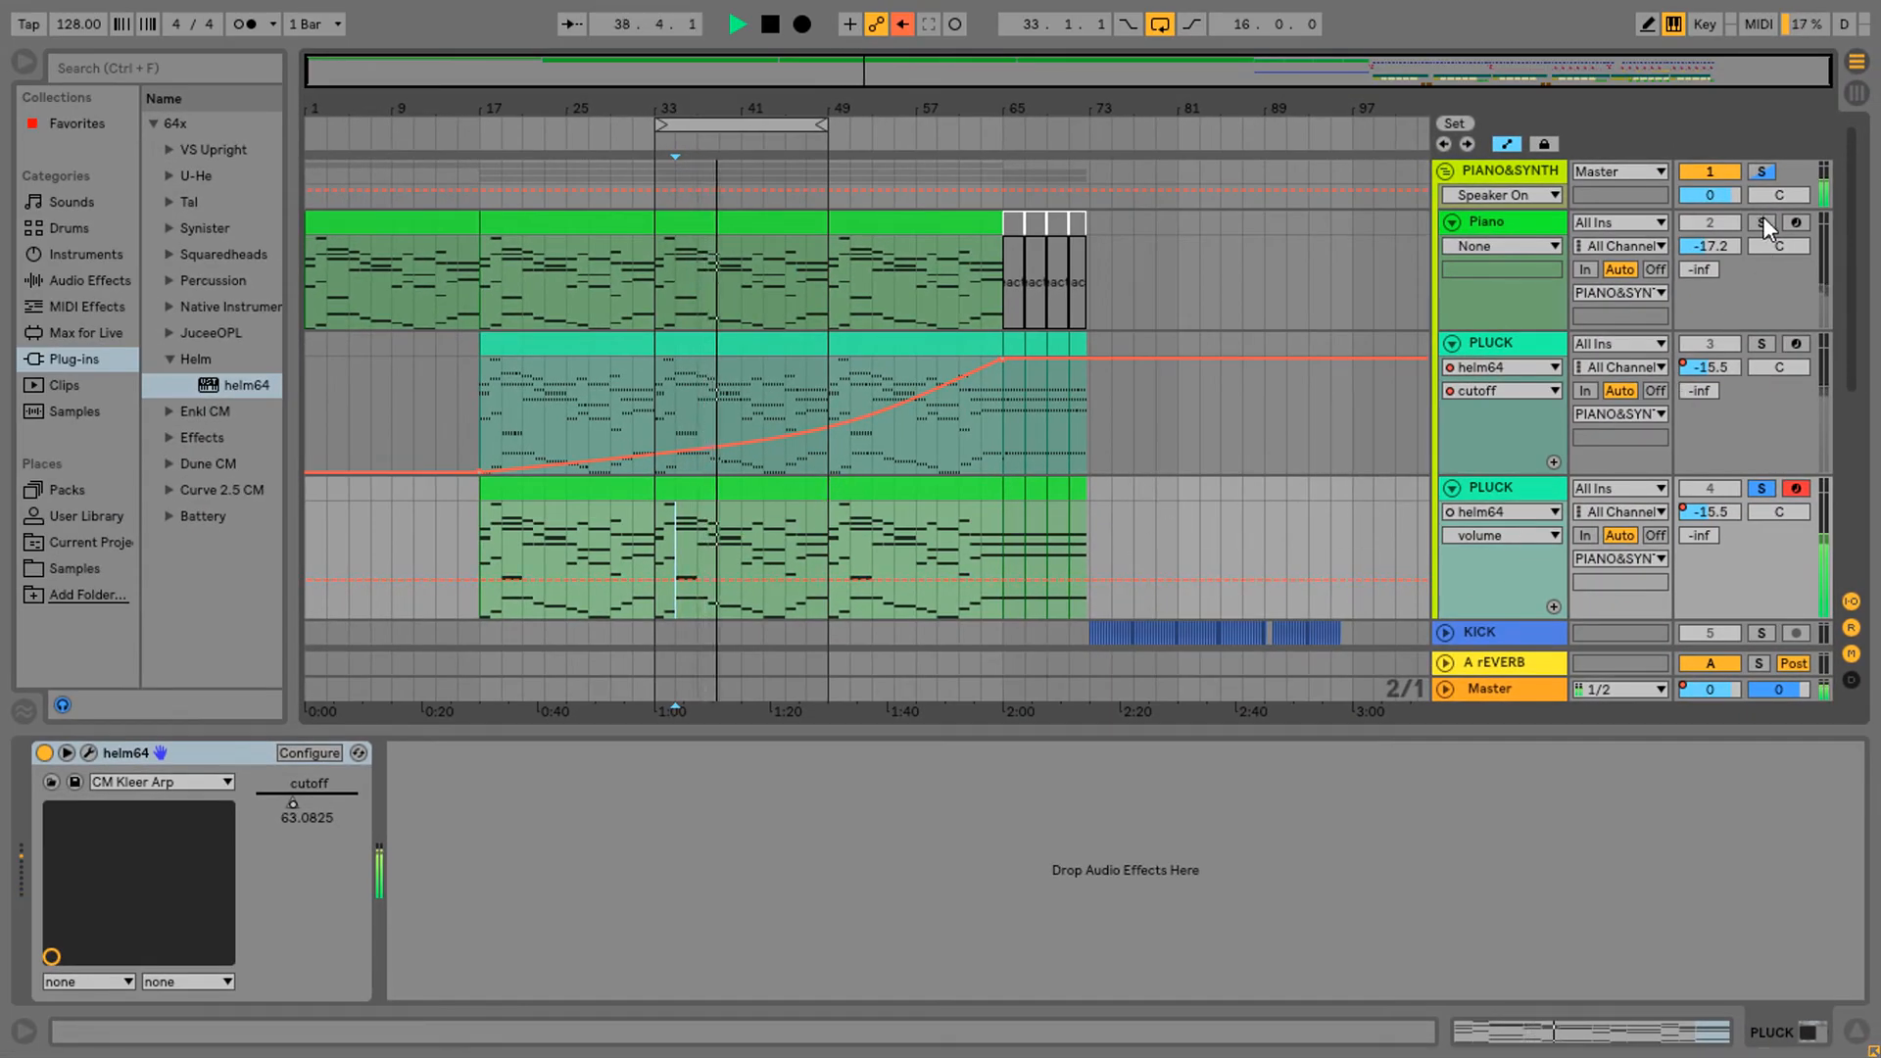
left_click(1764, 344)
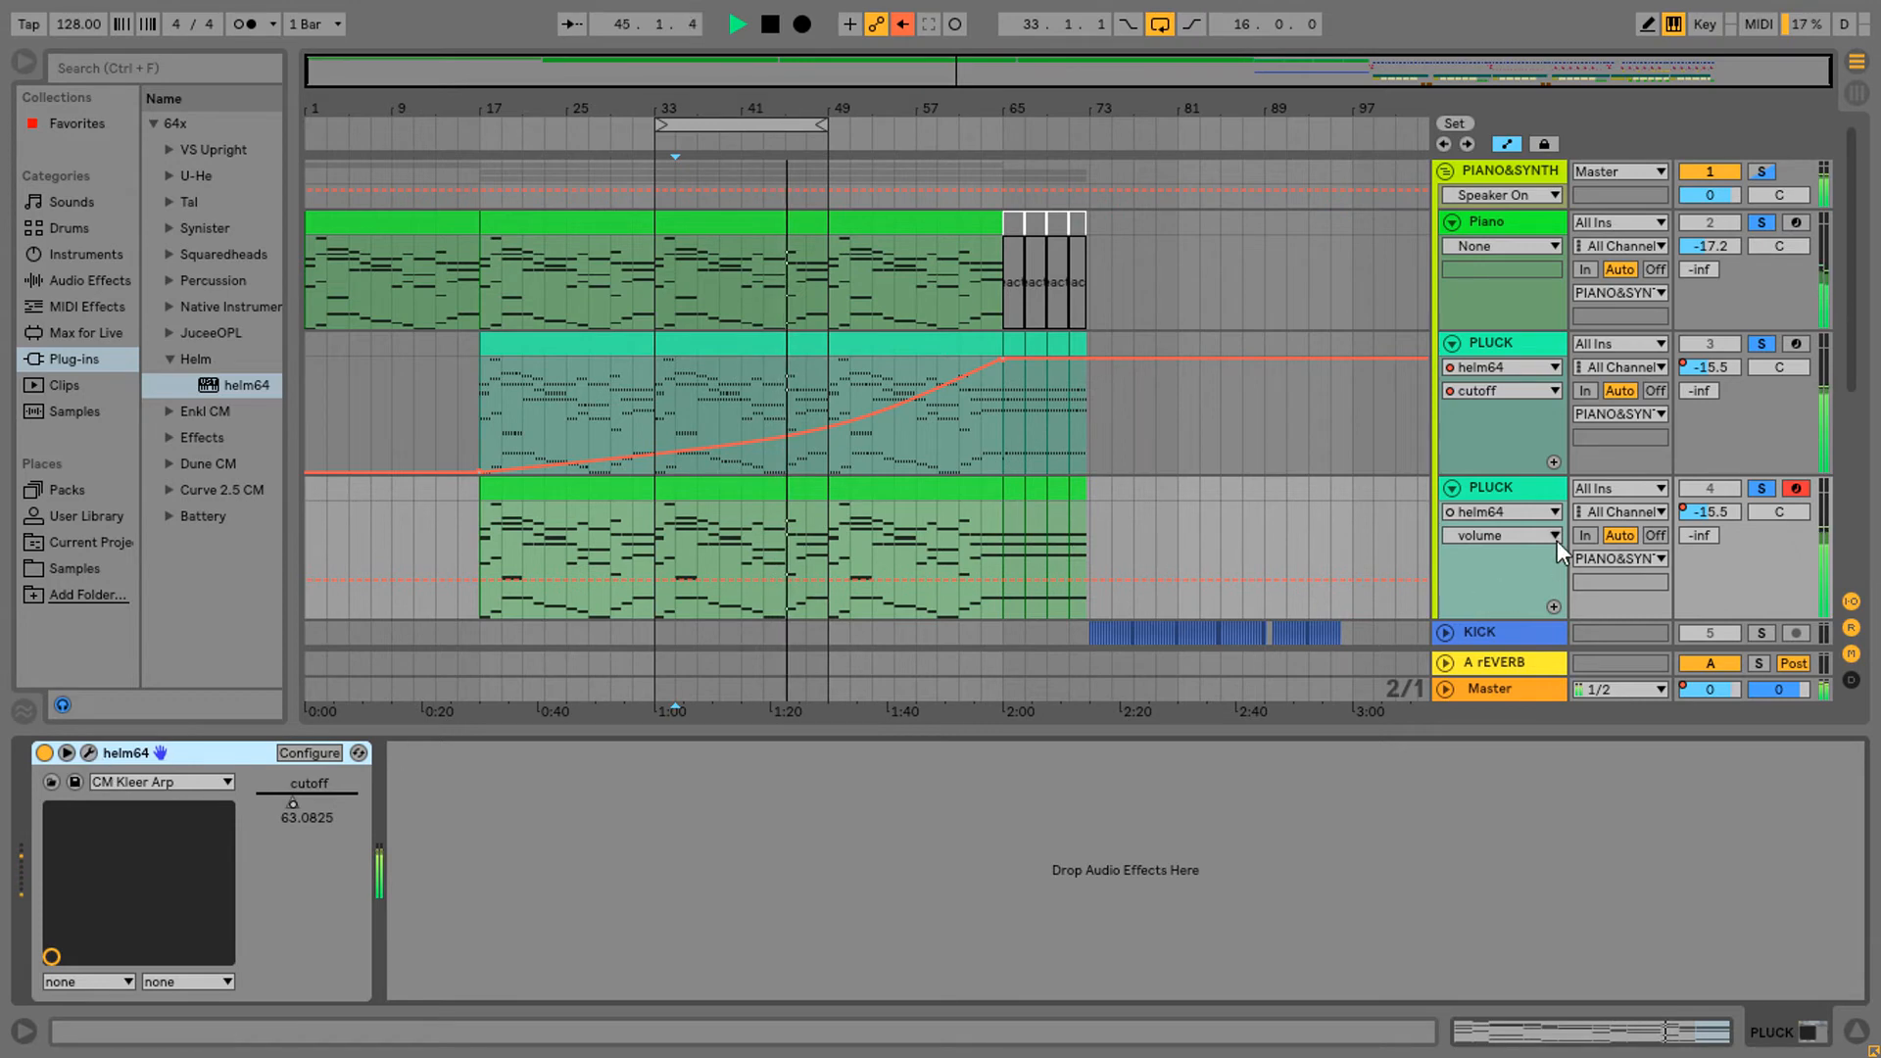
Display the helm64 cutoff automation on the duplicated PLUCK track
left_click(1550, 514)
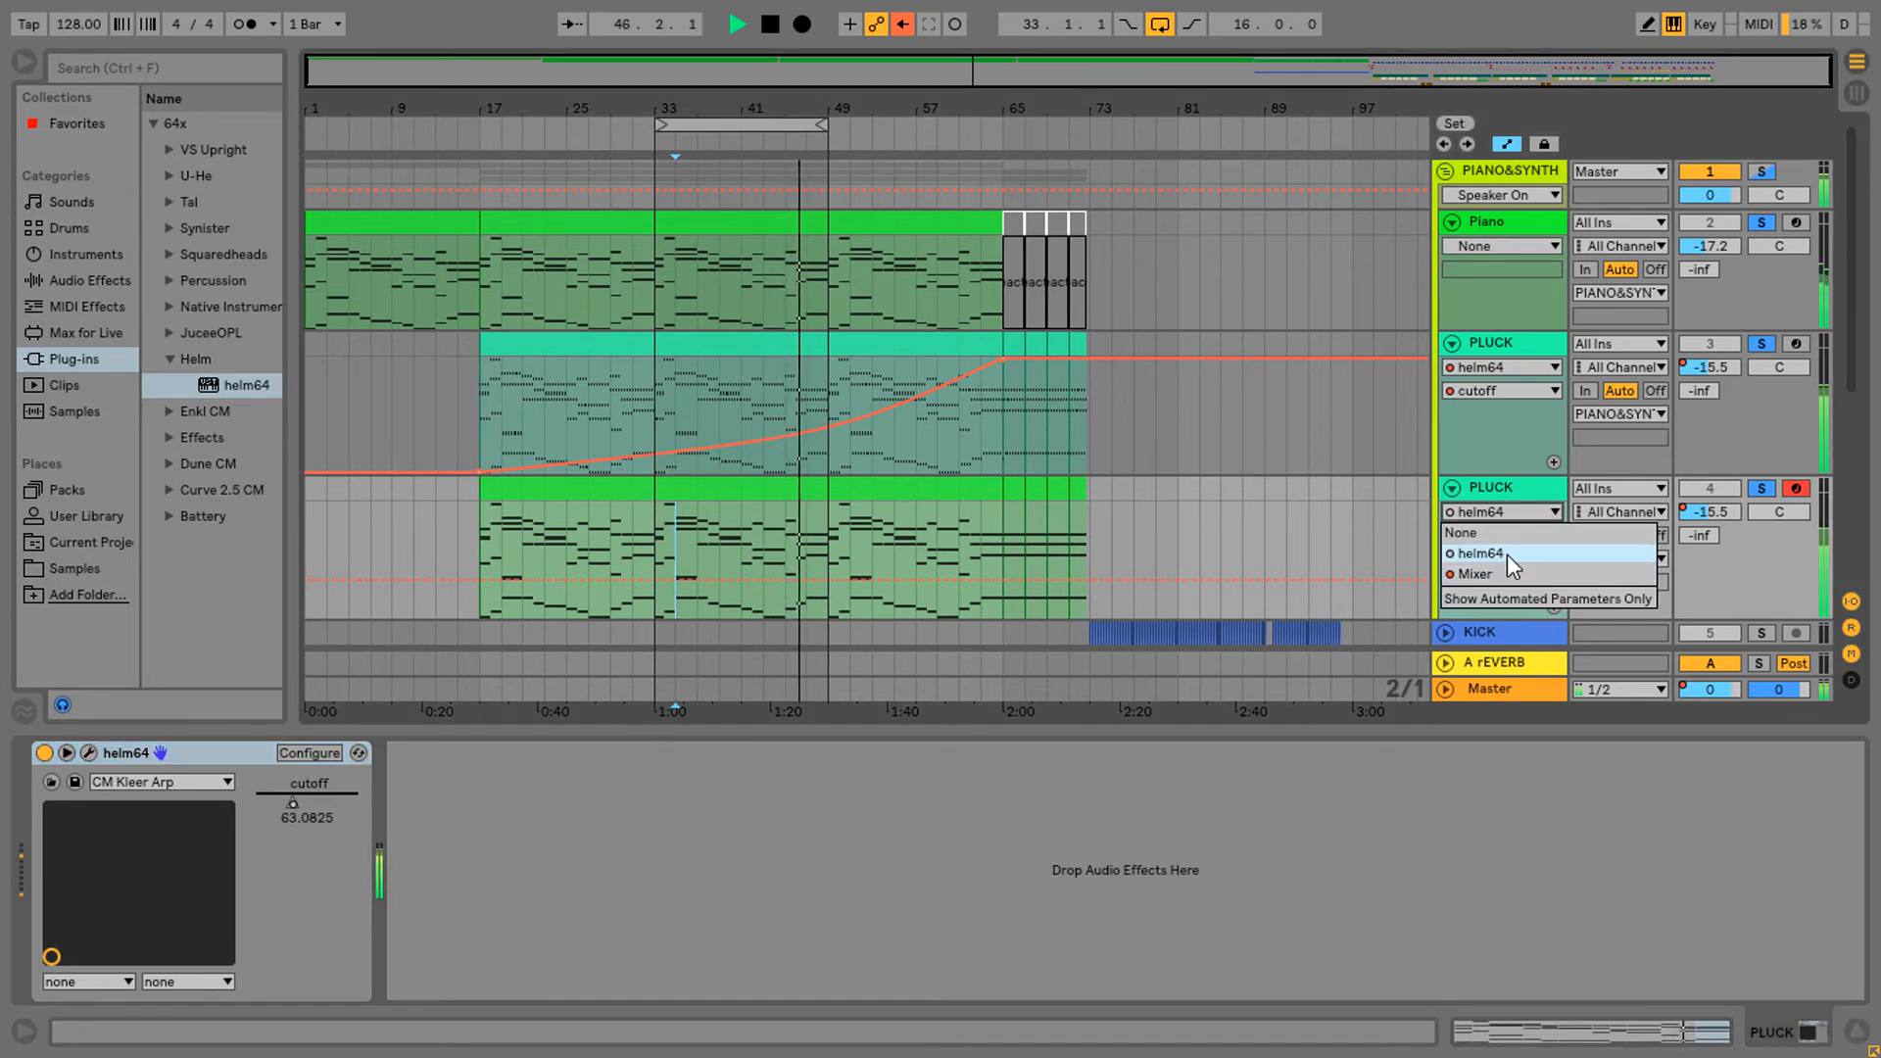
left_click(1507, 555)
left_click(1540, 537)
left_click(1472, 583)
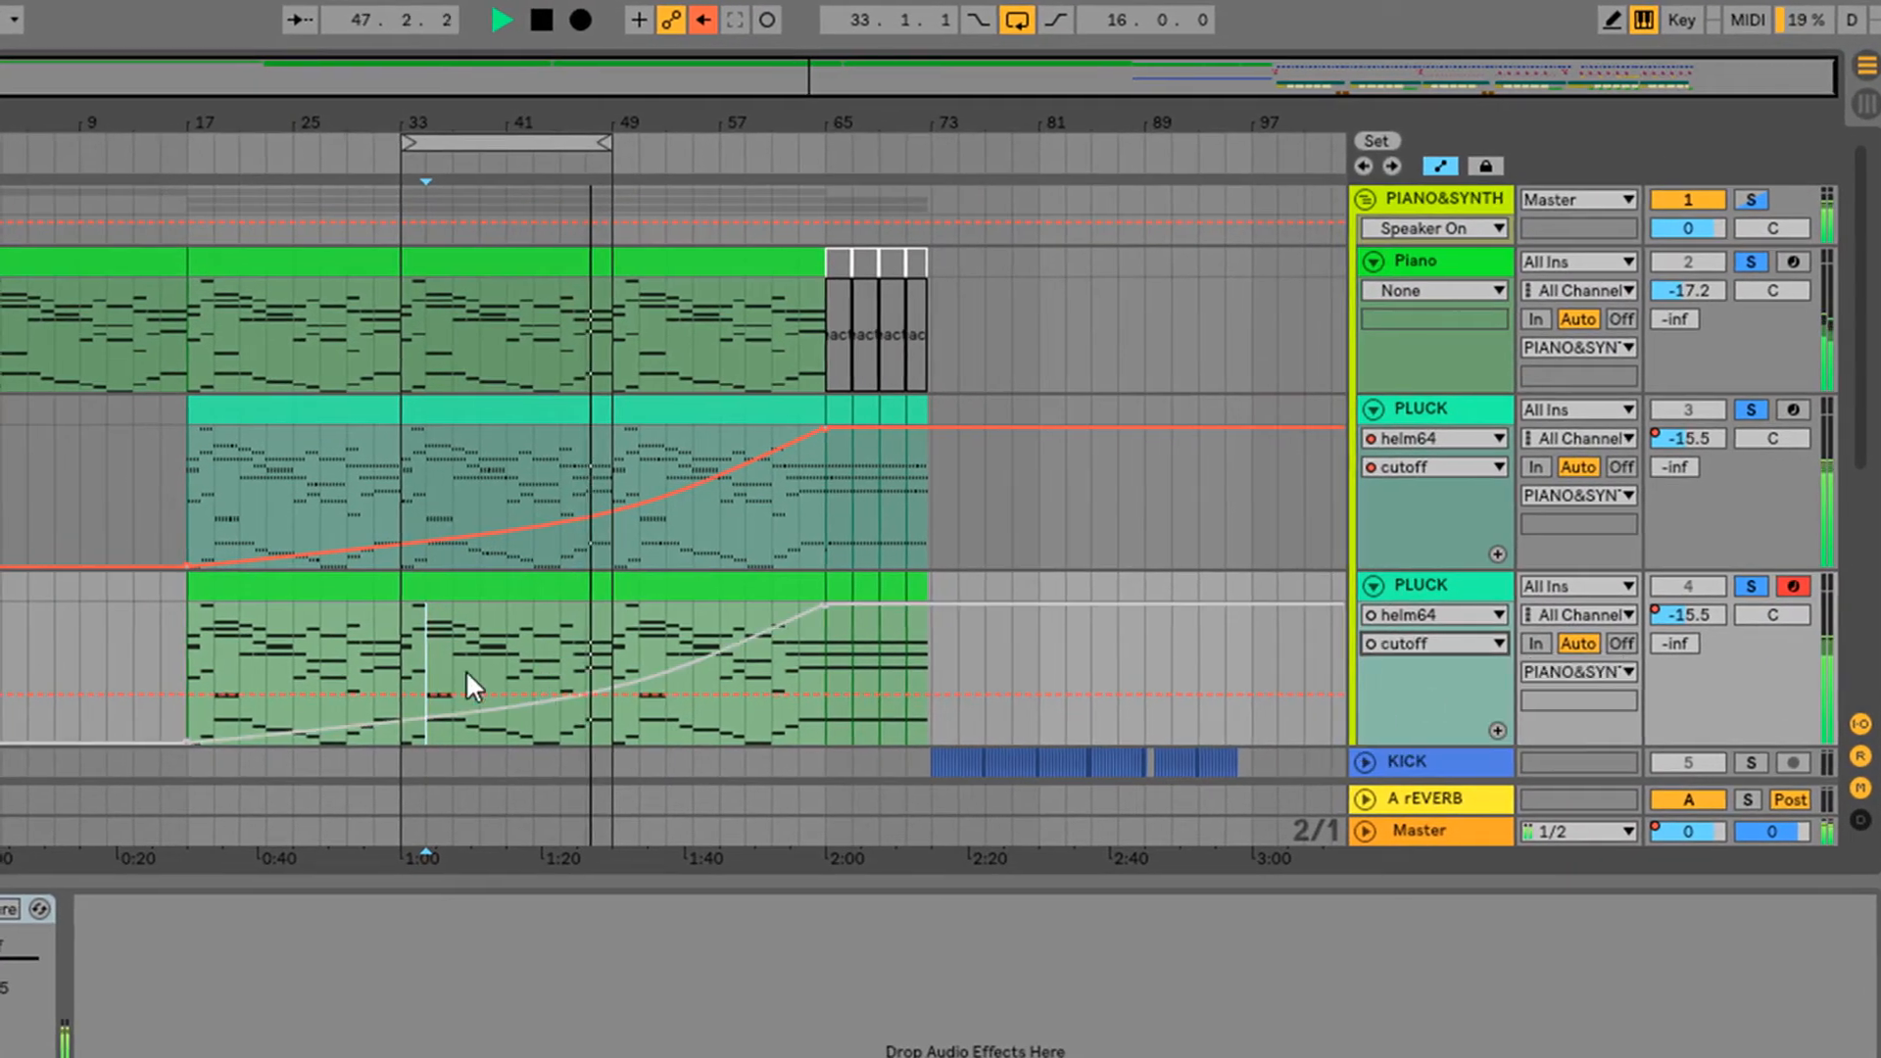
Remove the duplicate track's bar 17 cutoff breakpoint and re-enable the overridden automation
left_click(195, 737)
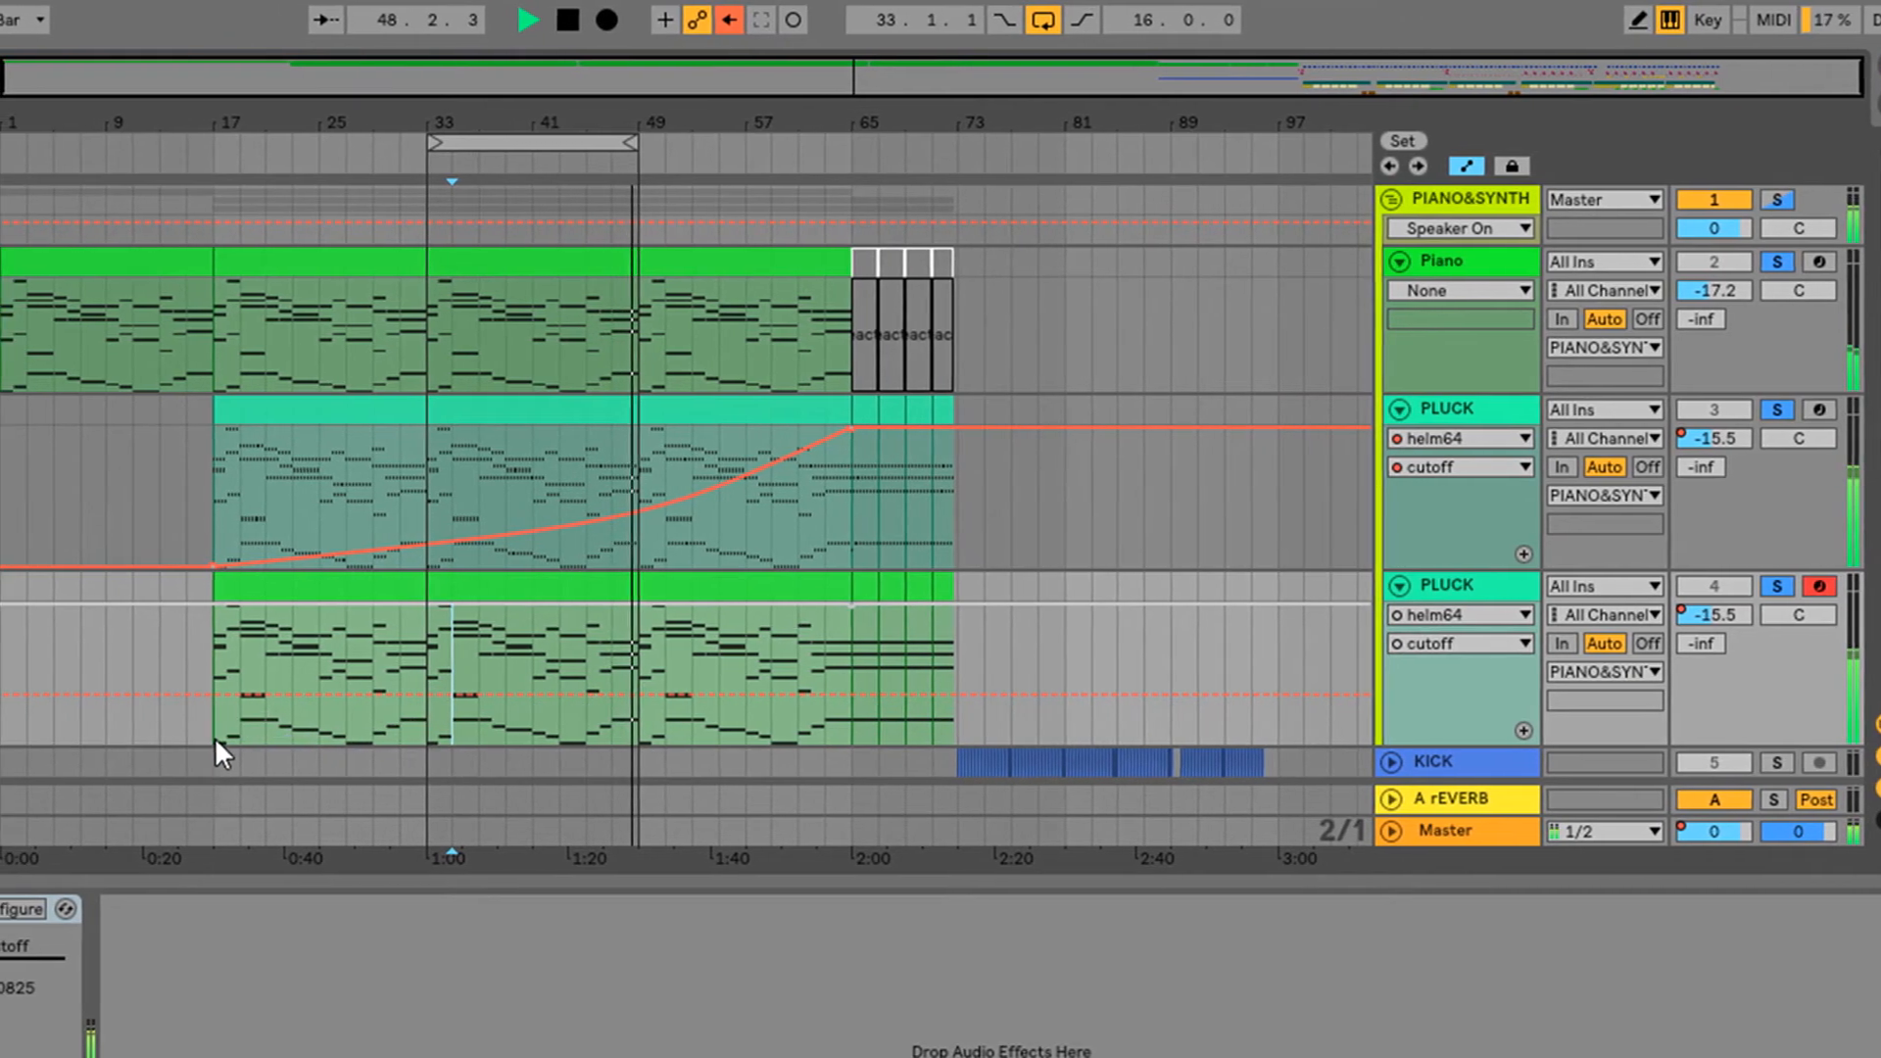
left_click(225, 696)
left_click(254, 694)
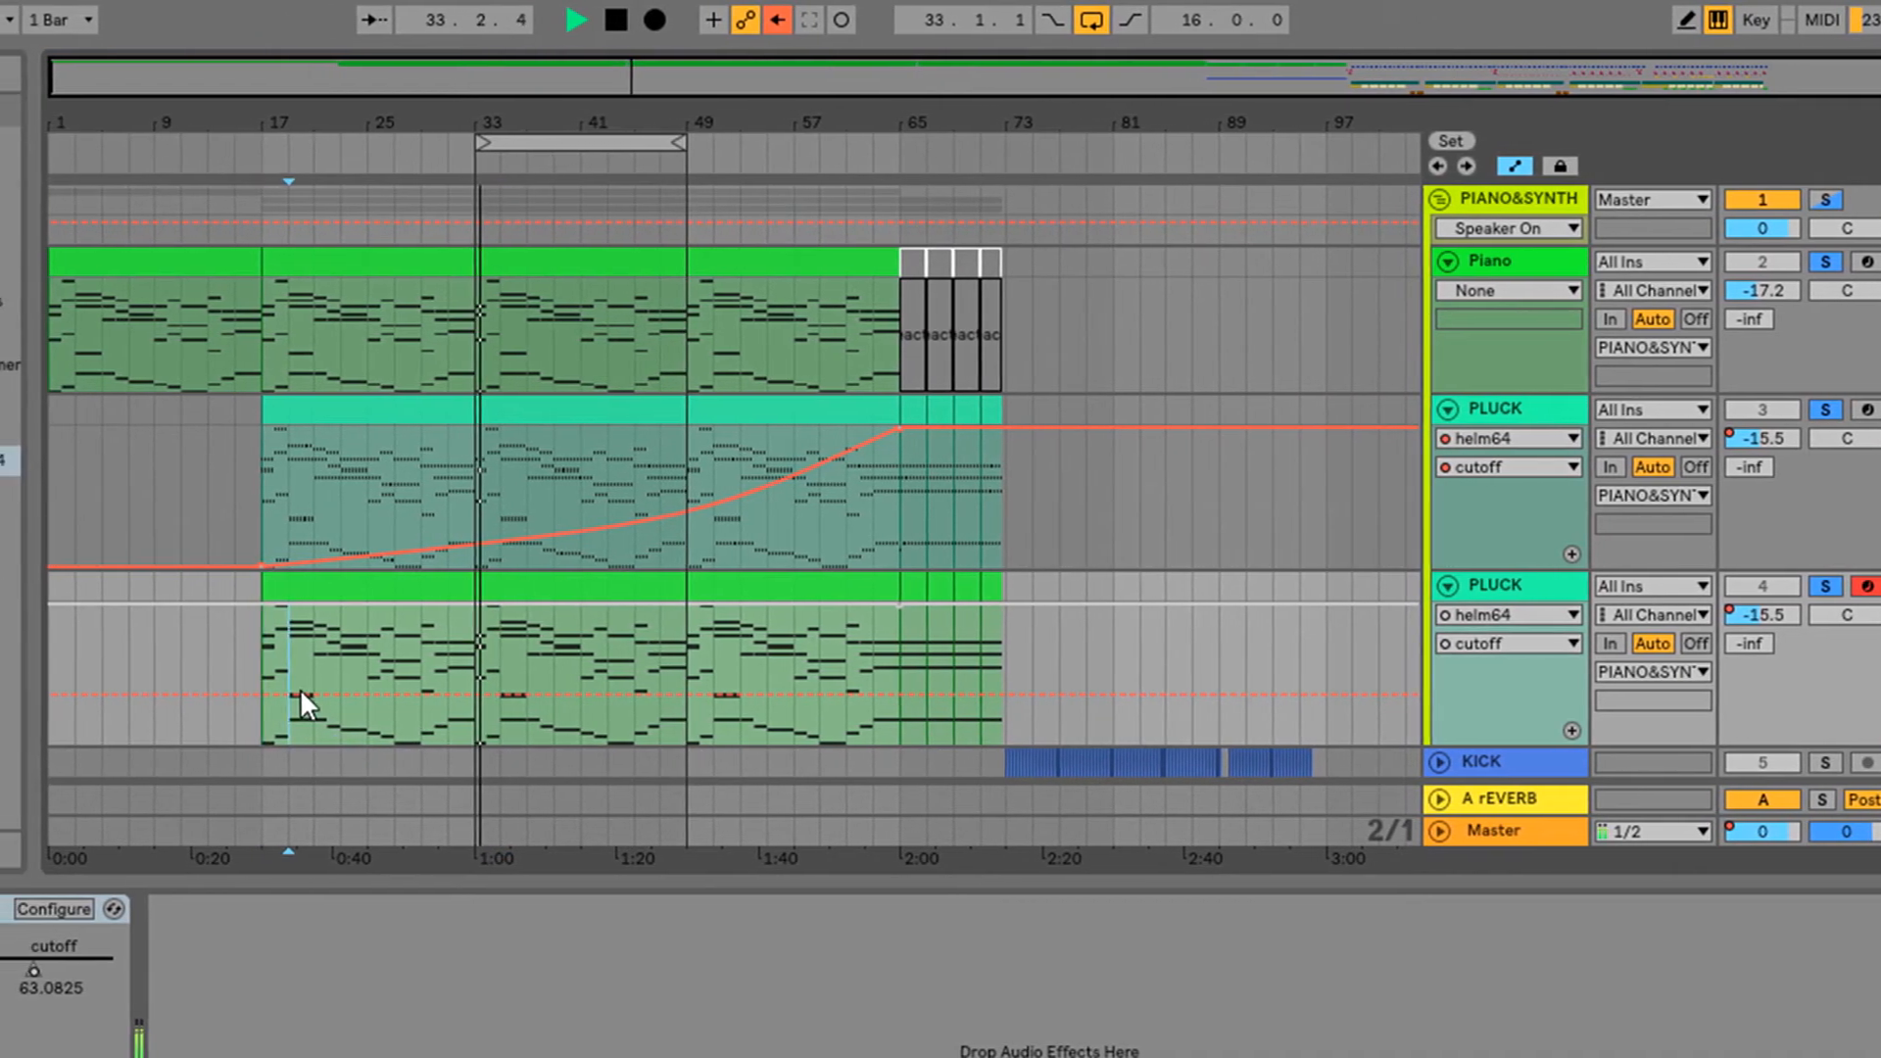
left_click(1547, 644)
left_click(1529, 618)
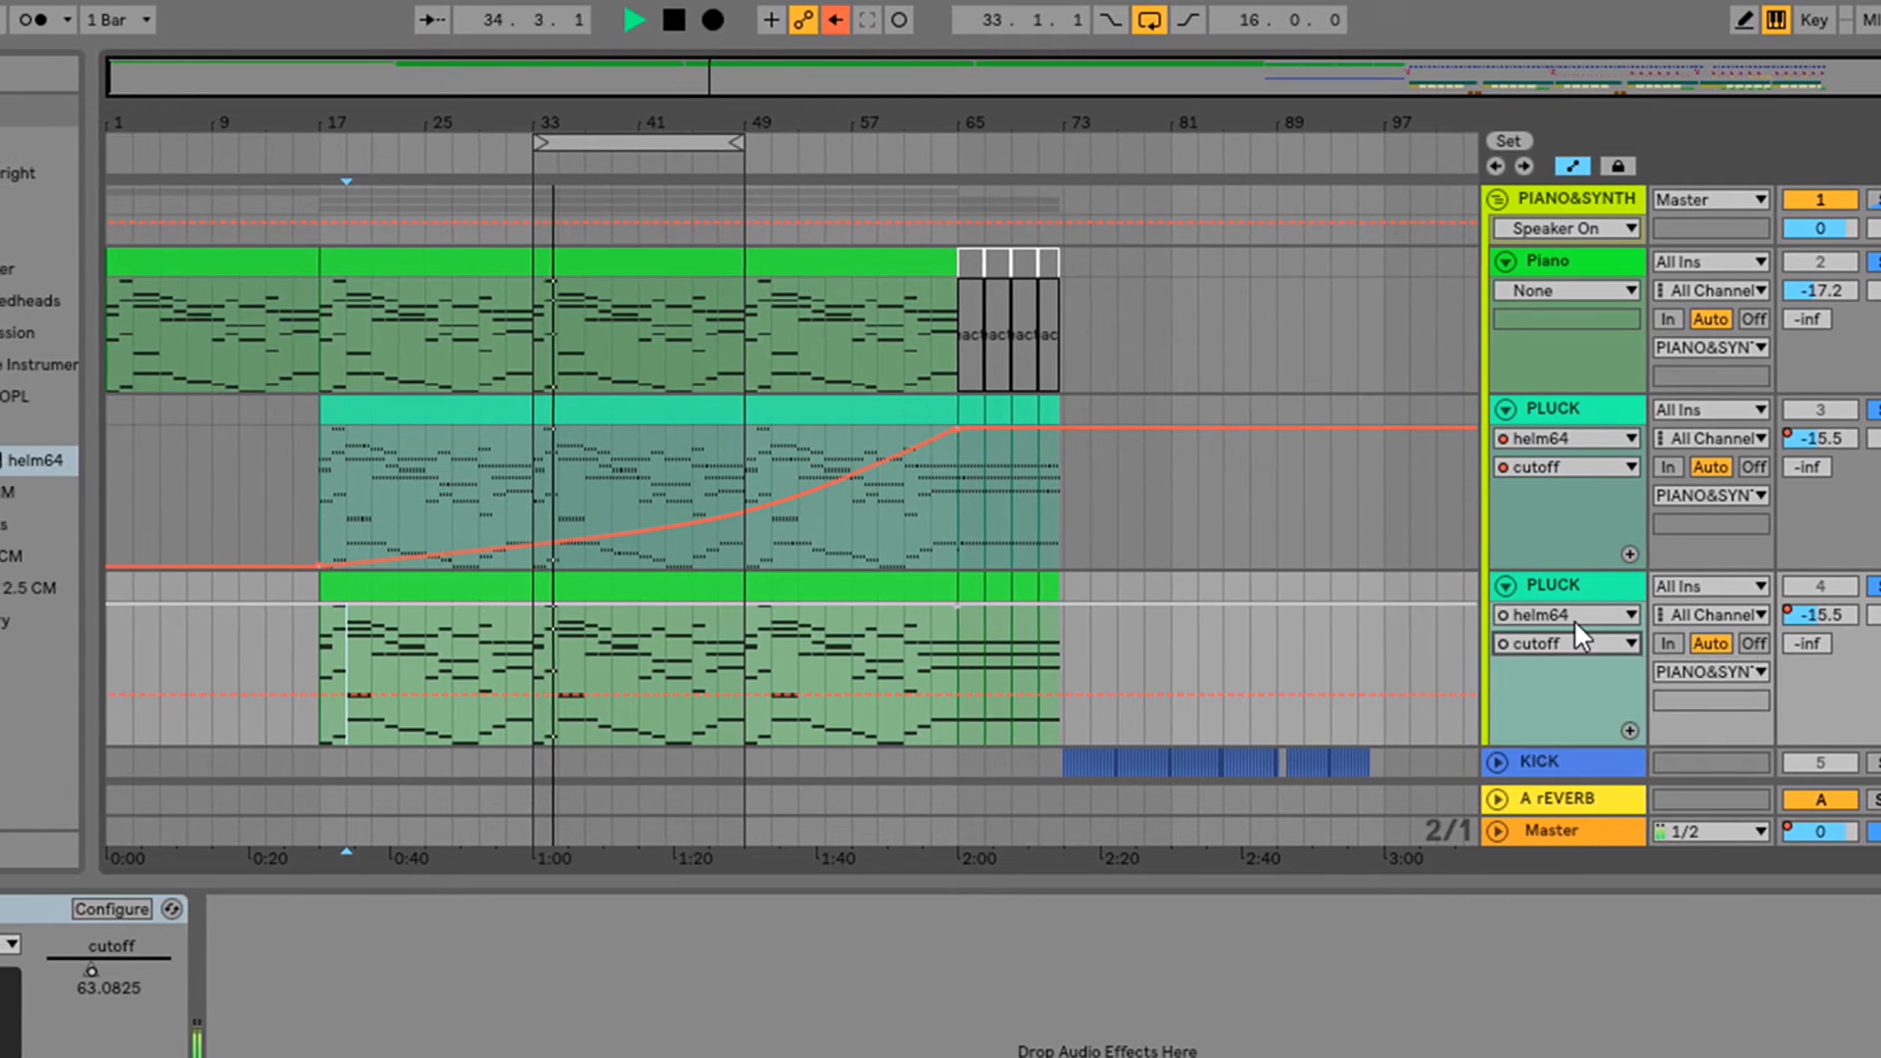
left_click(1524, 616)
left_click(1549, 667)
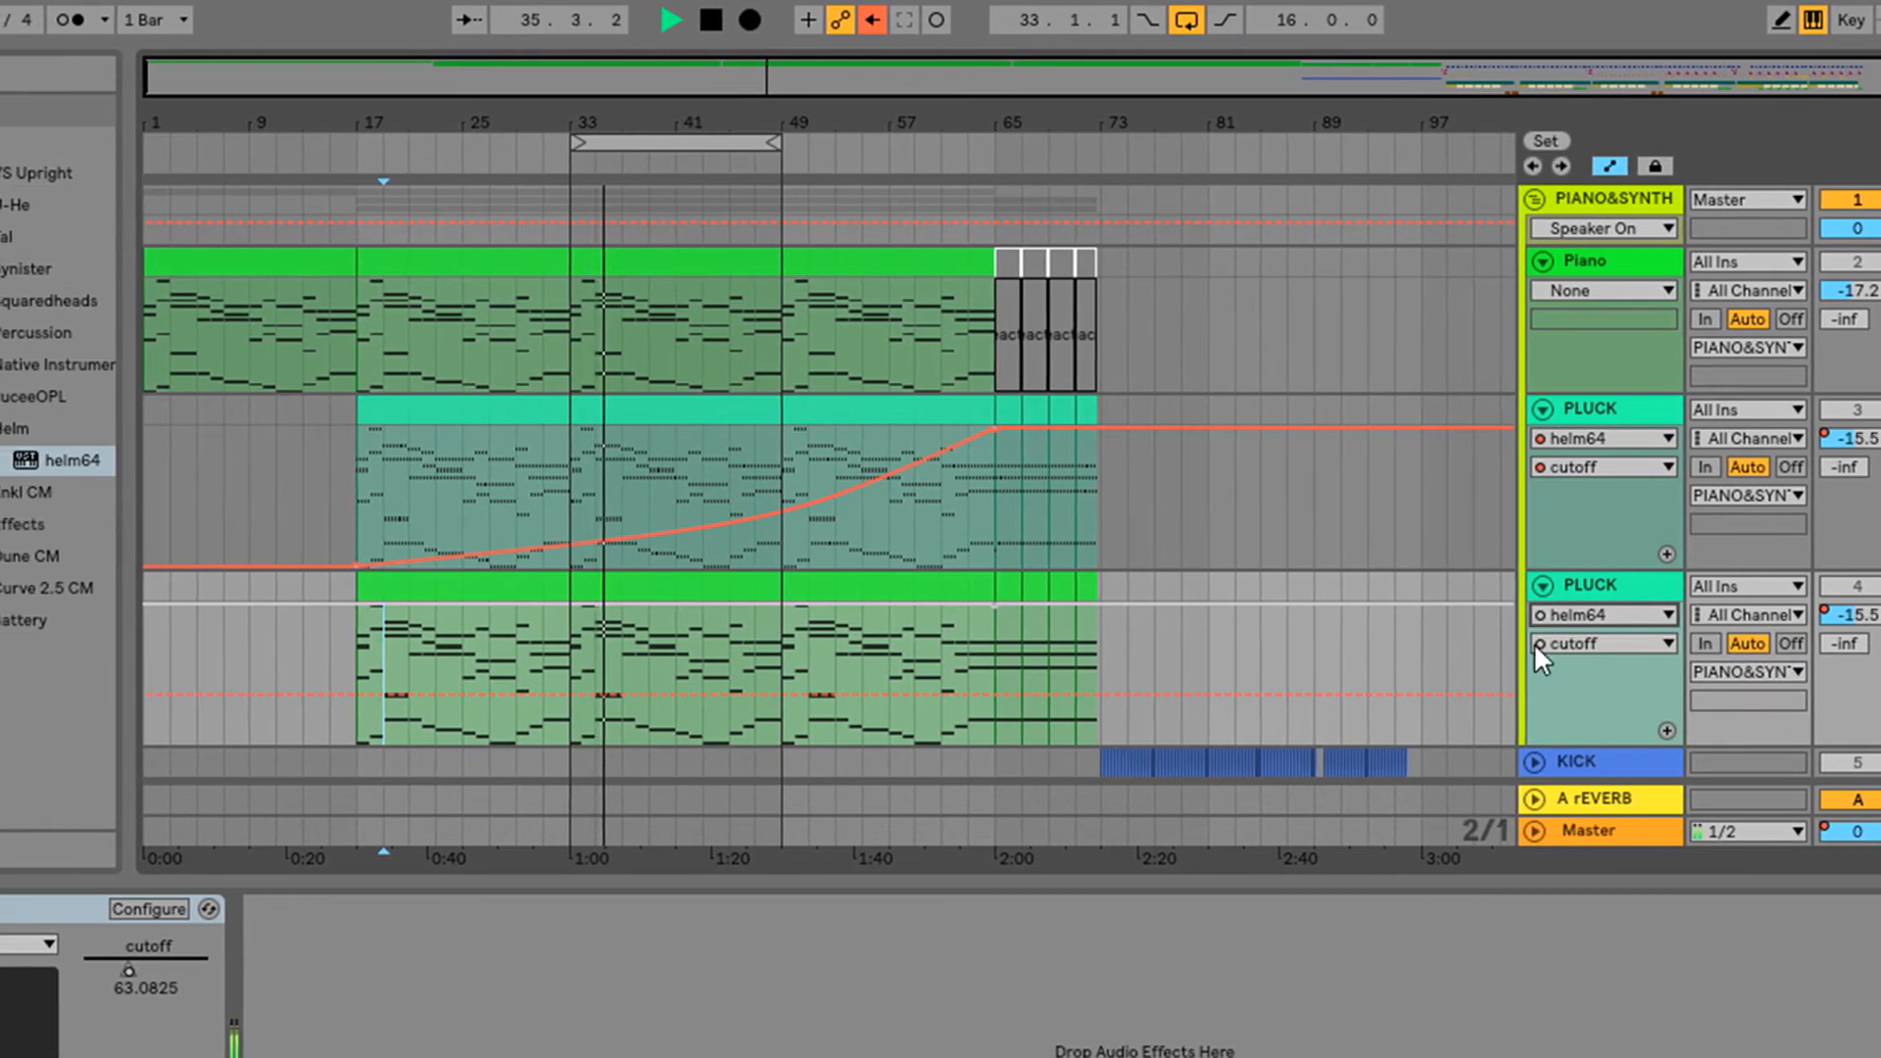
left_click(880, 20)
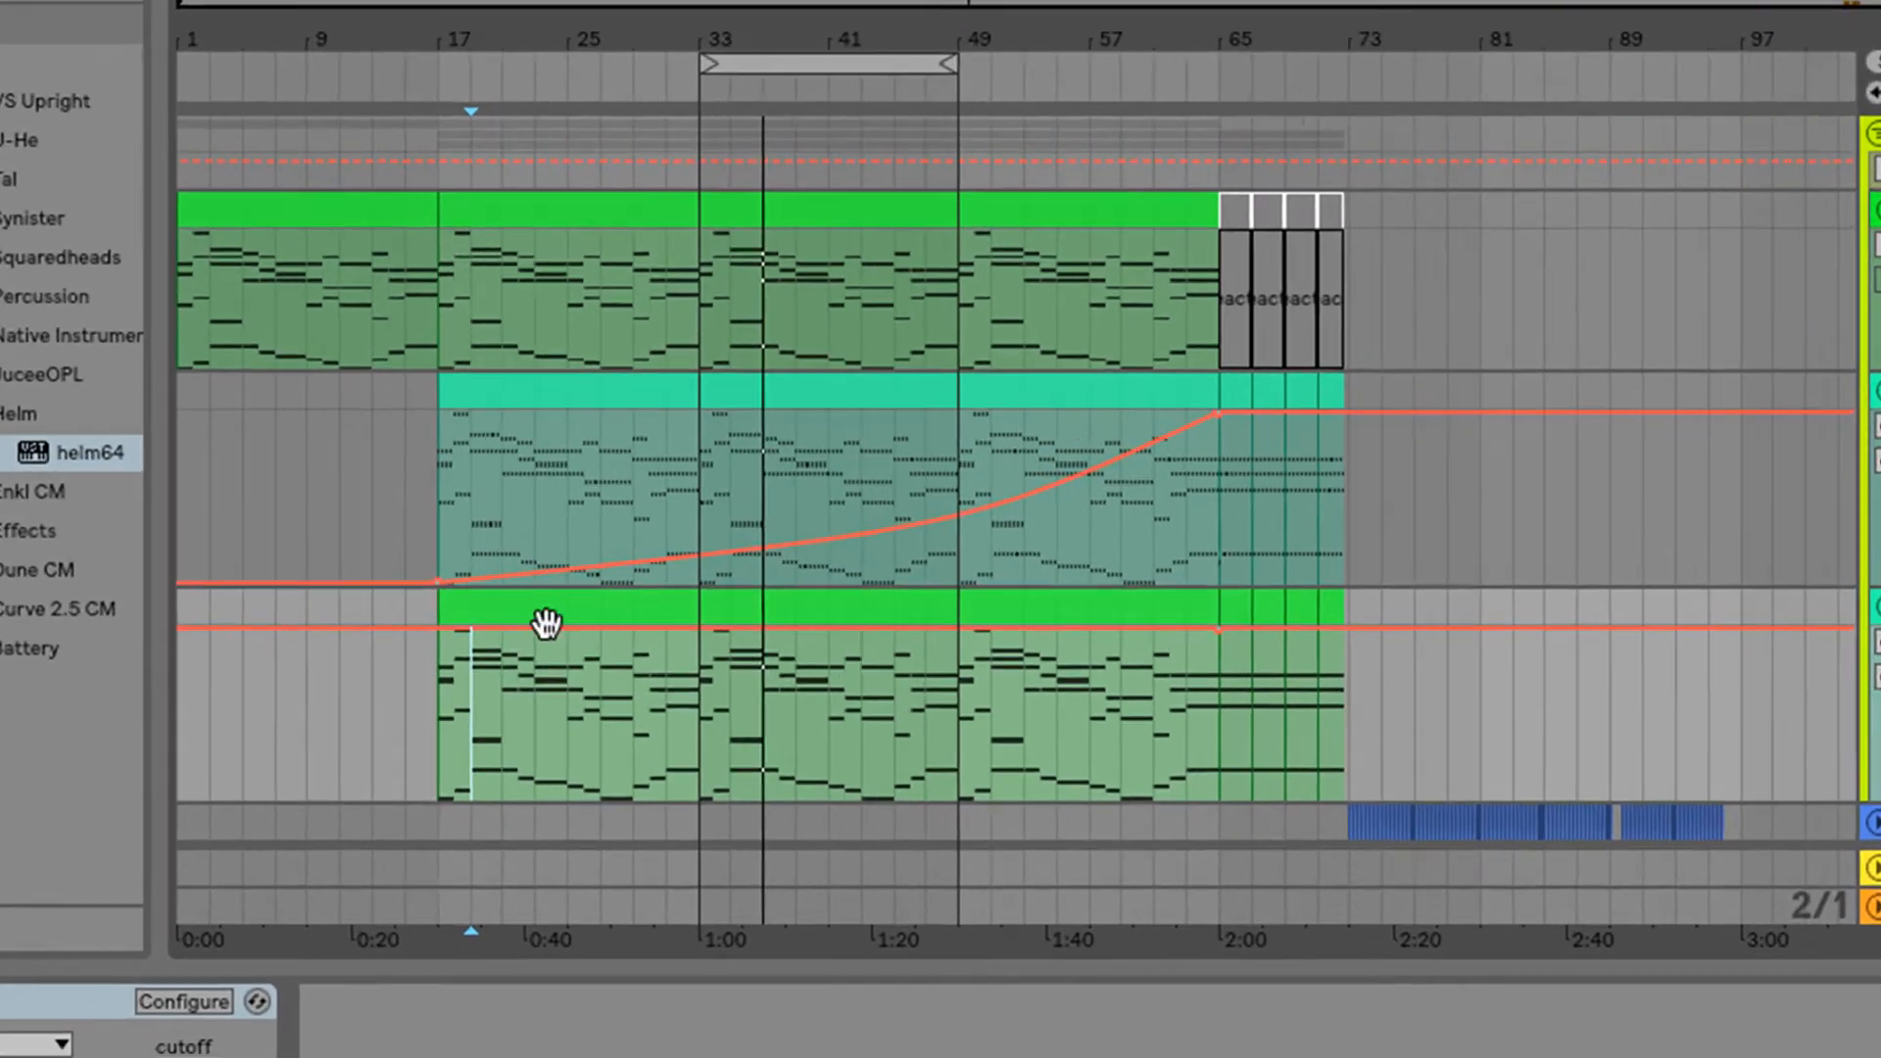
Pull the duplicate's cutoff automation down to 0.00 at bar 17 and bend the ramp up to bar 65 into a gentle curve
left_click_drag(540, 628, 438, 797)
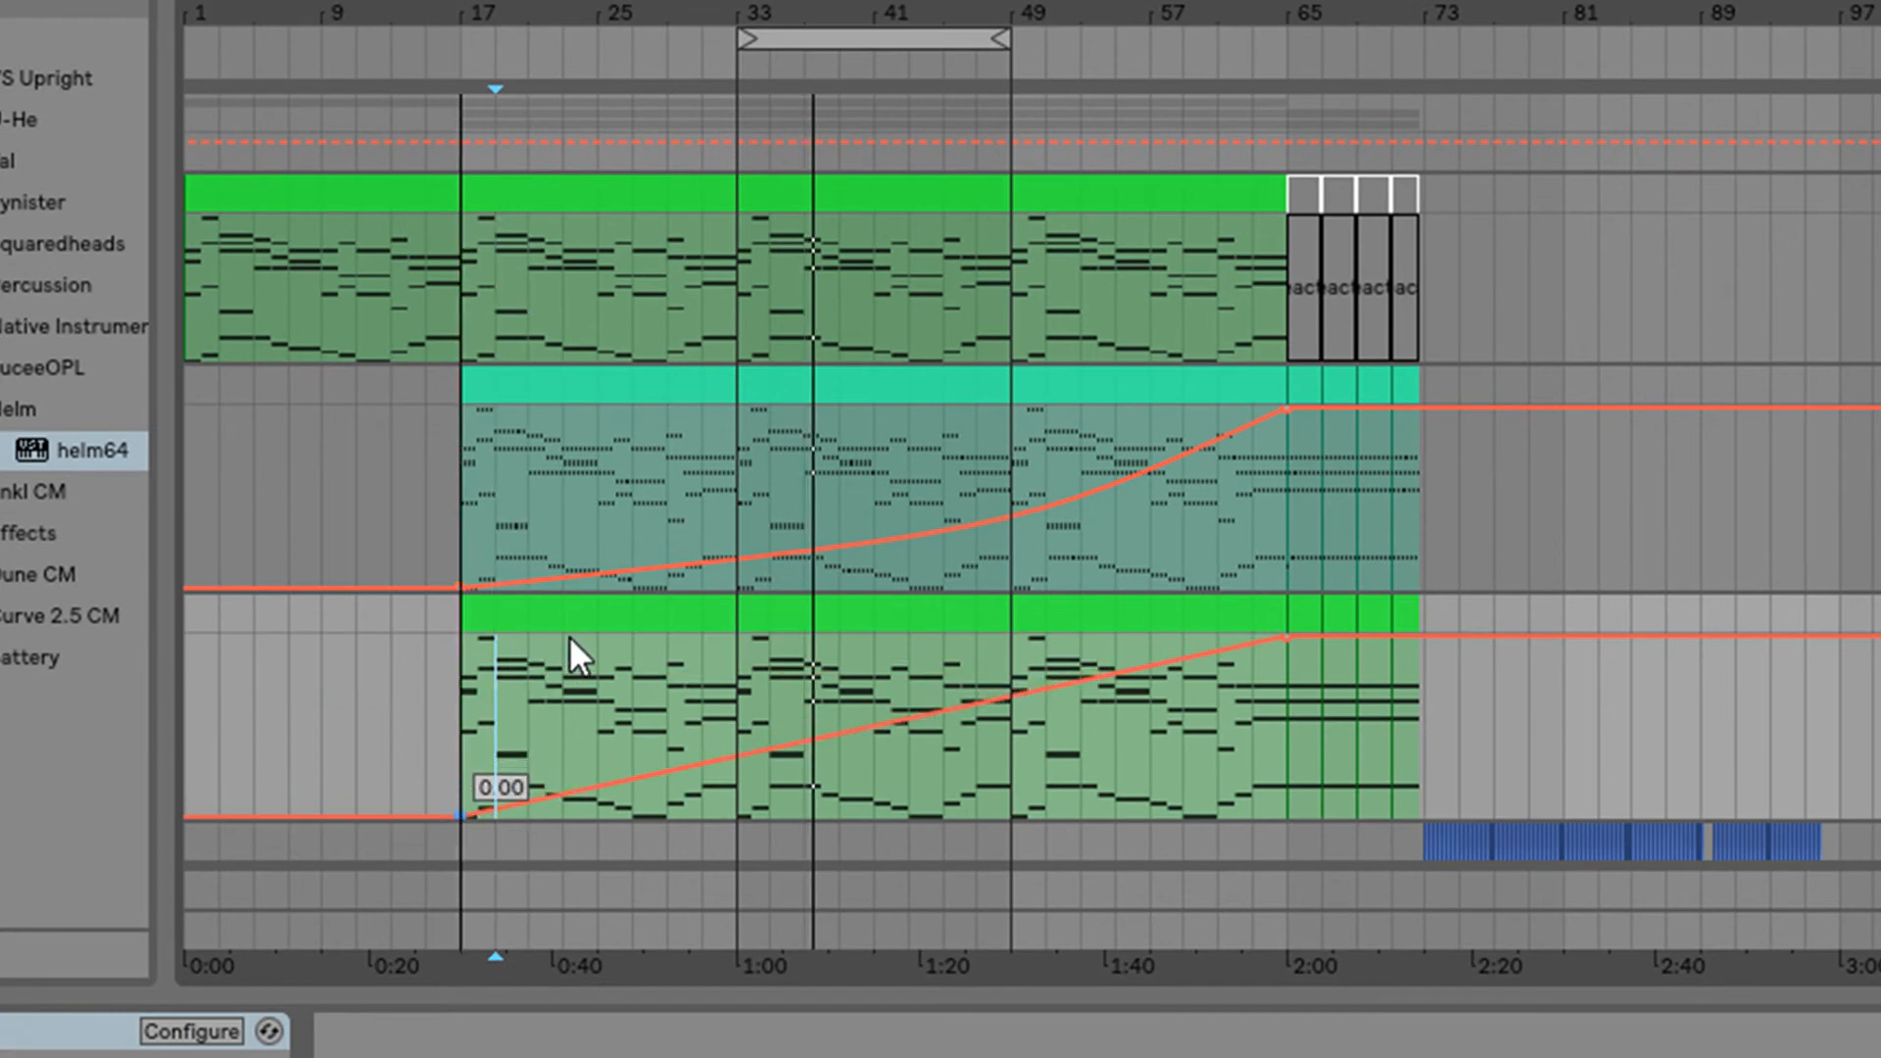
left_click(960, 710)
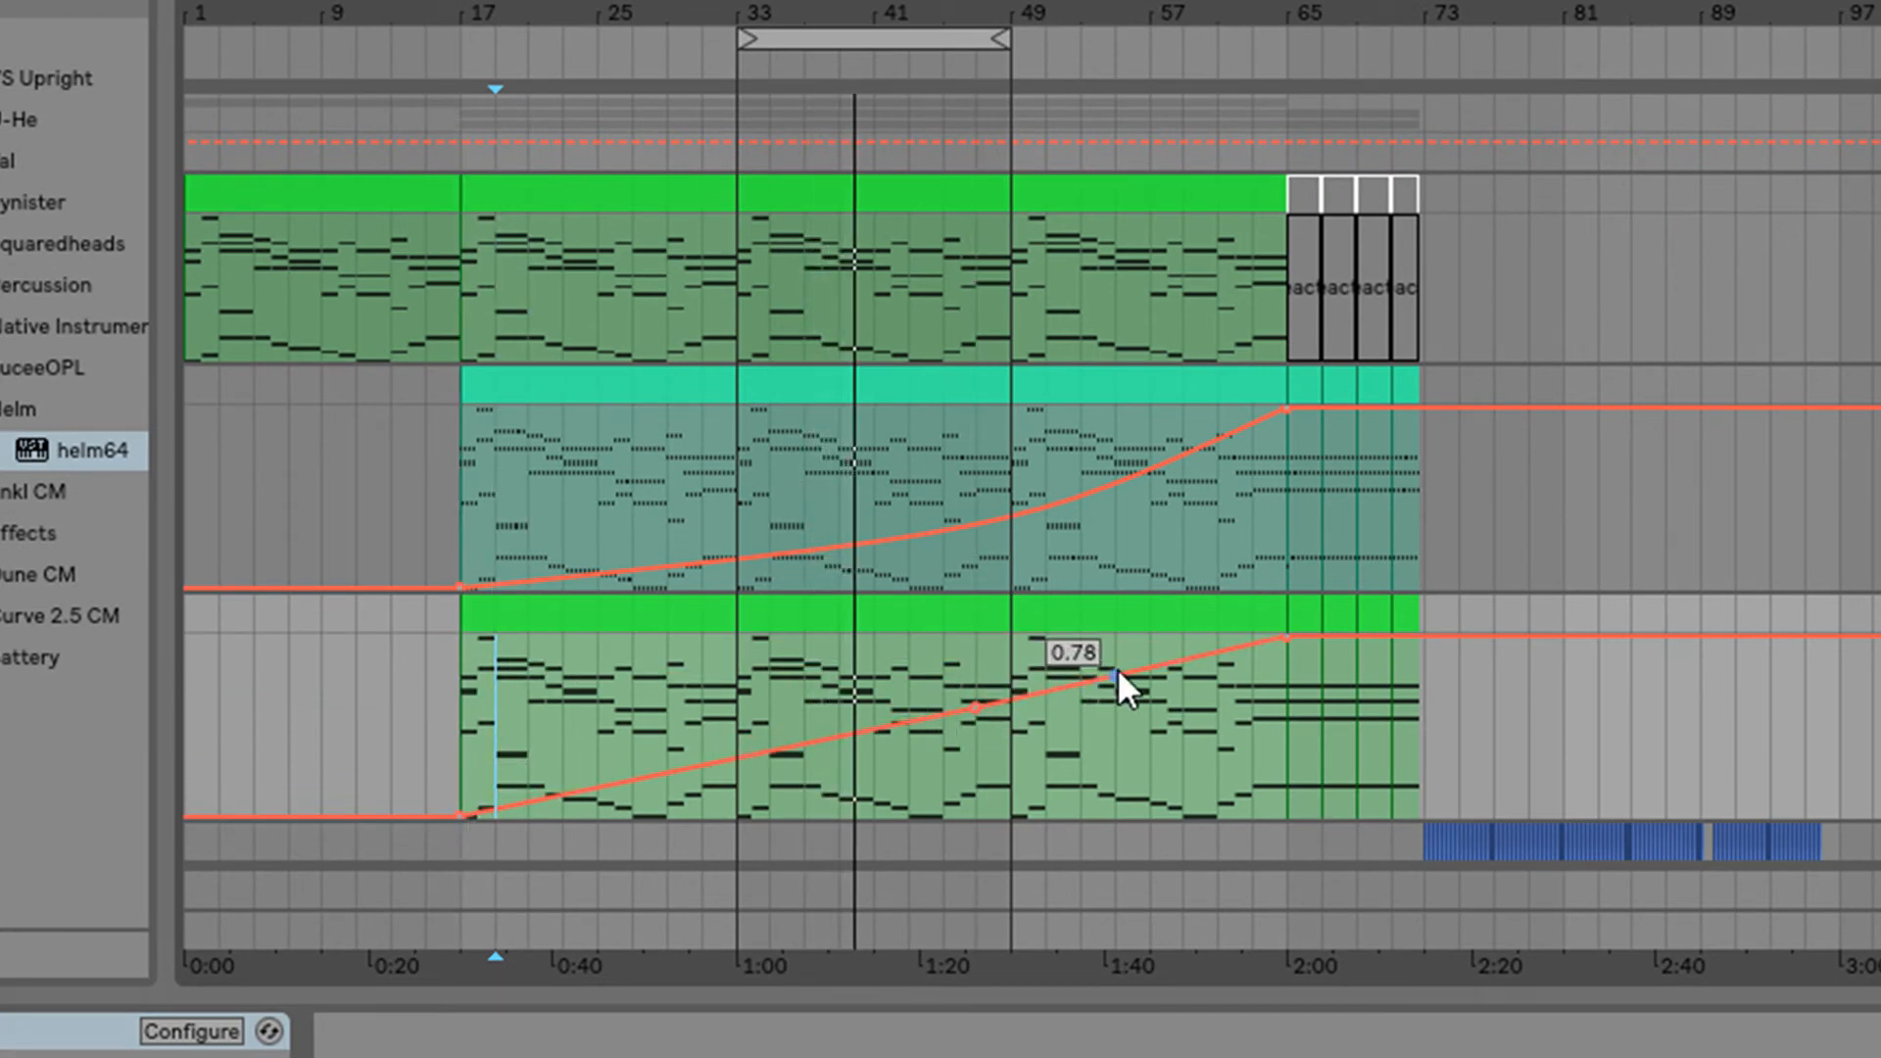
left_click_drag(958, 703, 1149, 667)
left_click(1254, 680)
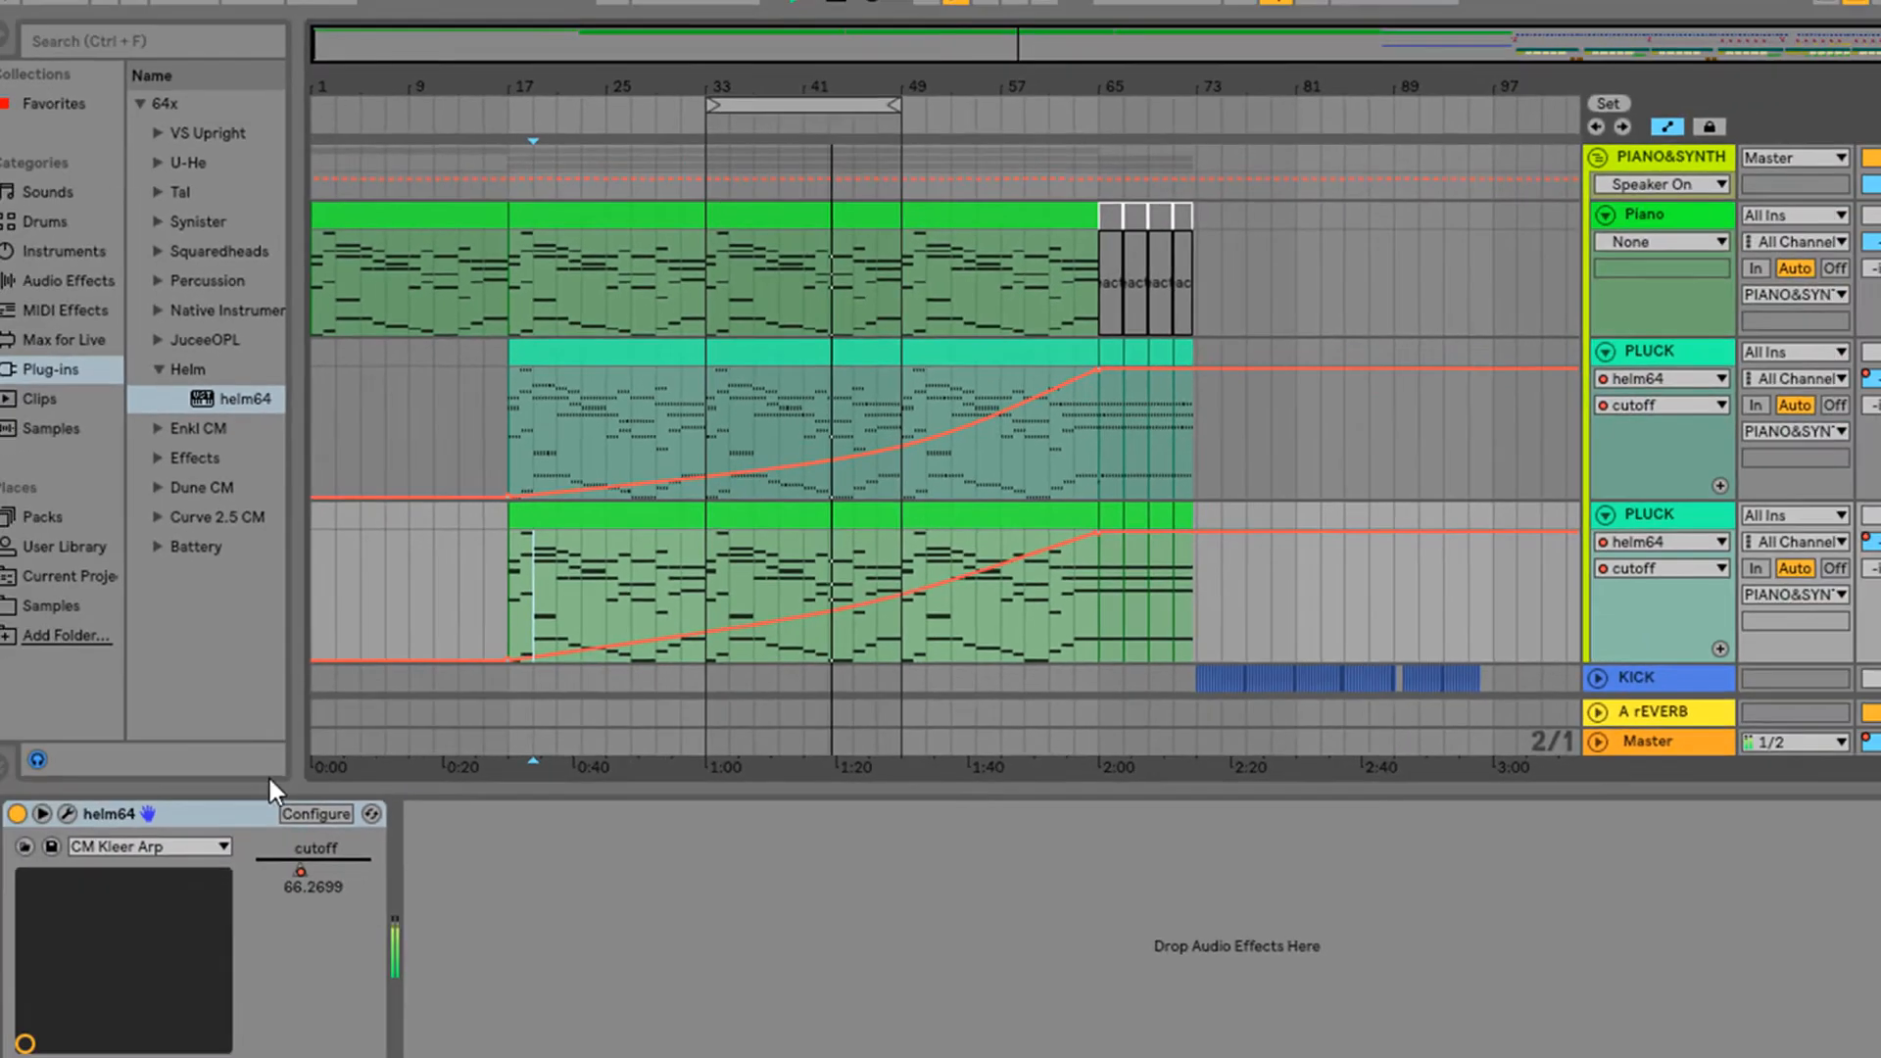
Open the duplicate's helm64 window during playback to check how its filter follows the cutoff automation, and close it
left_click(70, 811)
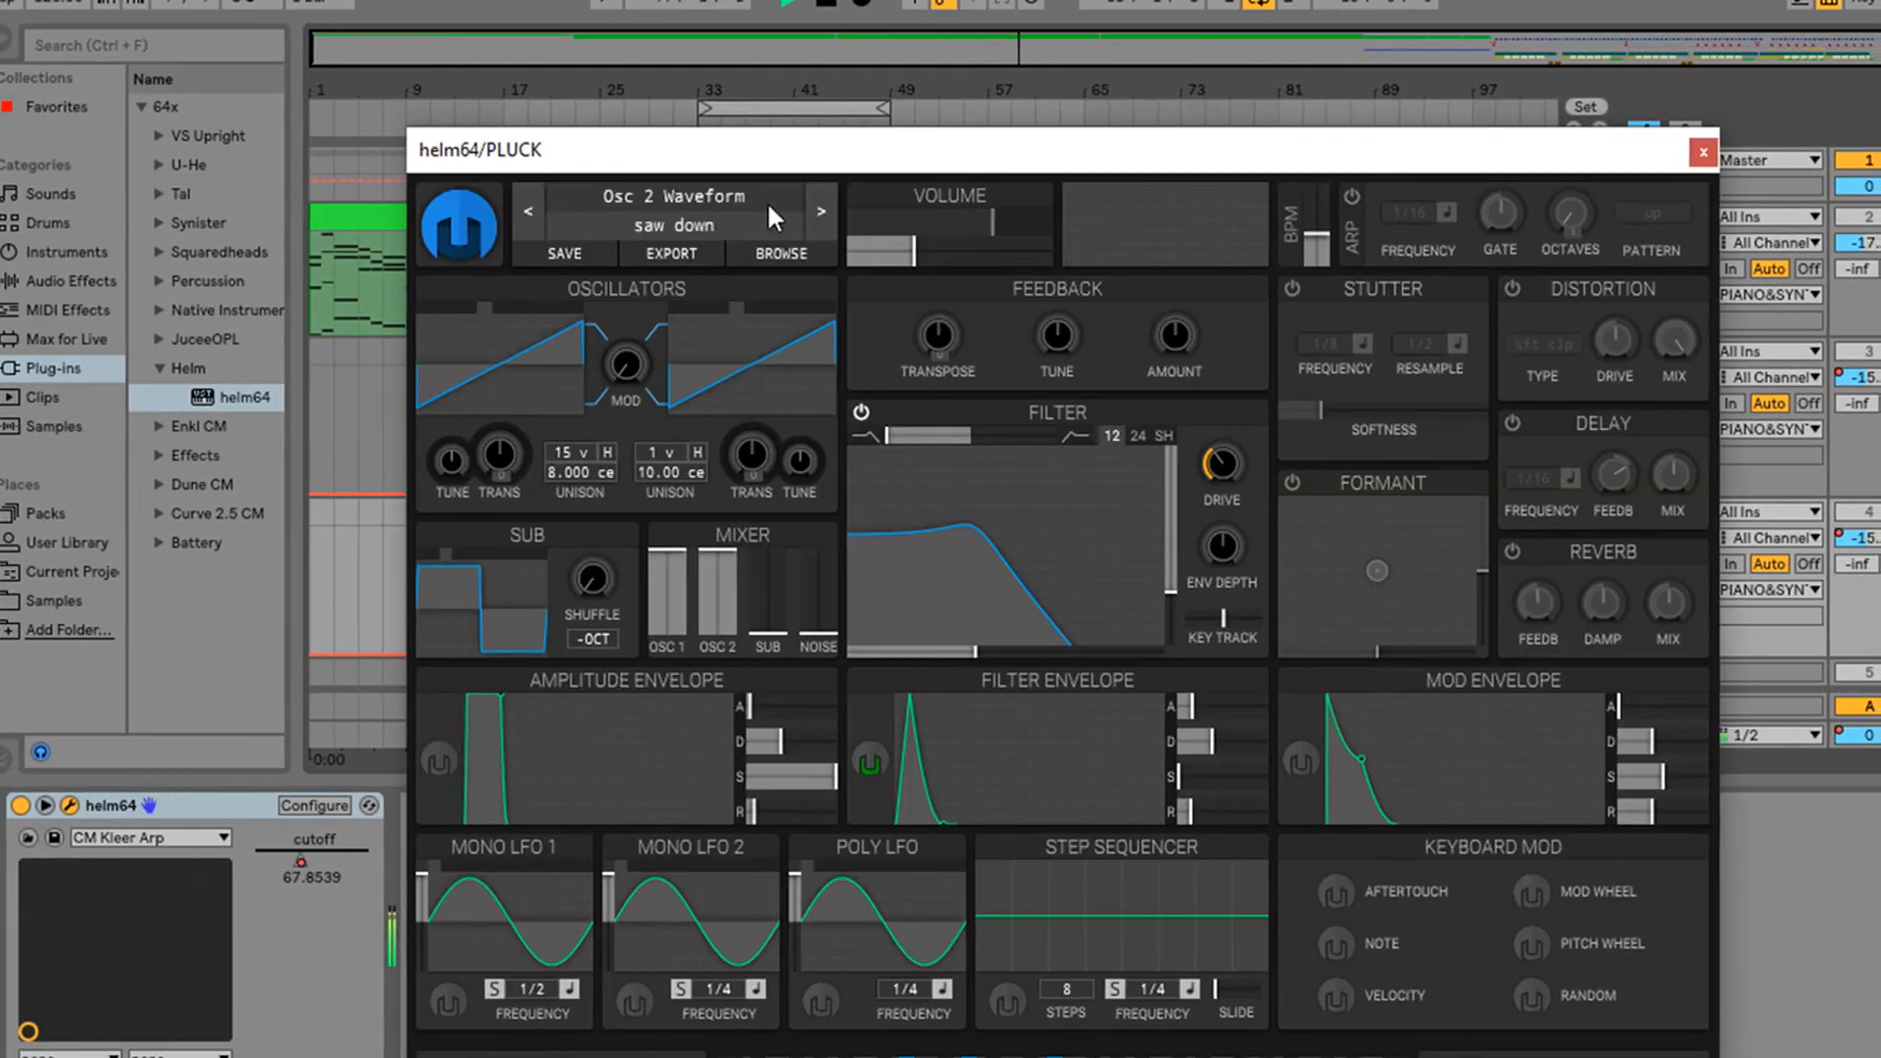
left_click_drag(815, 149, 1567, 51)
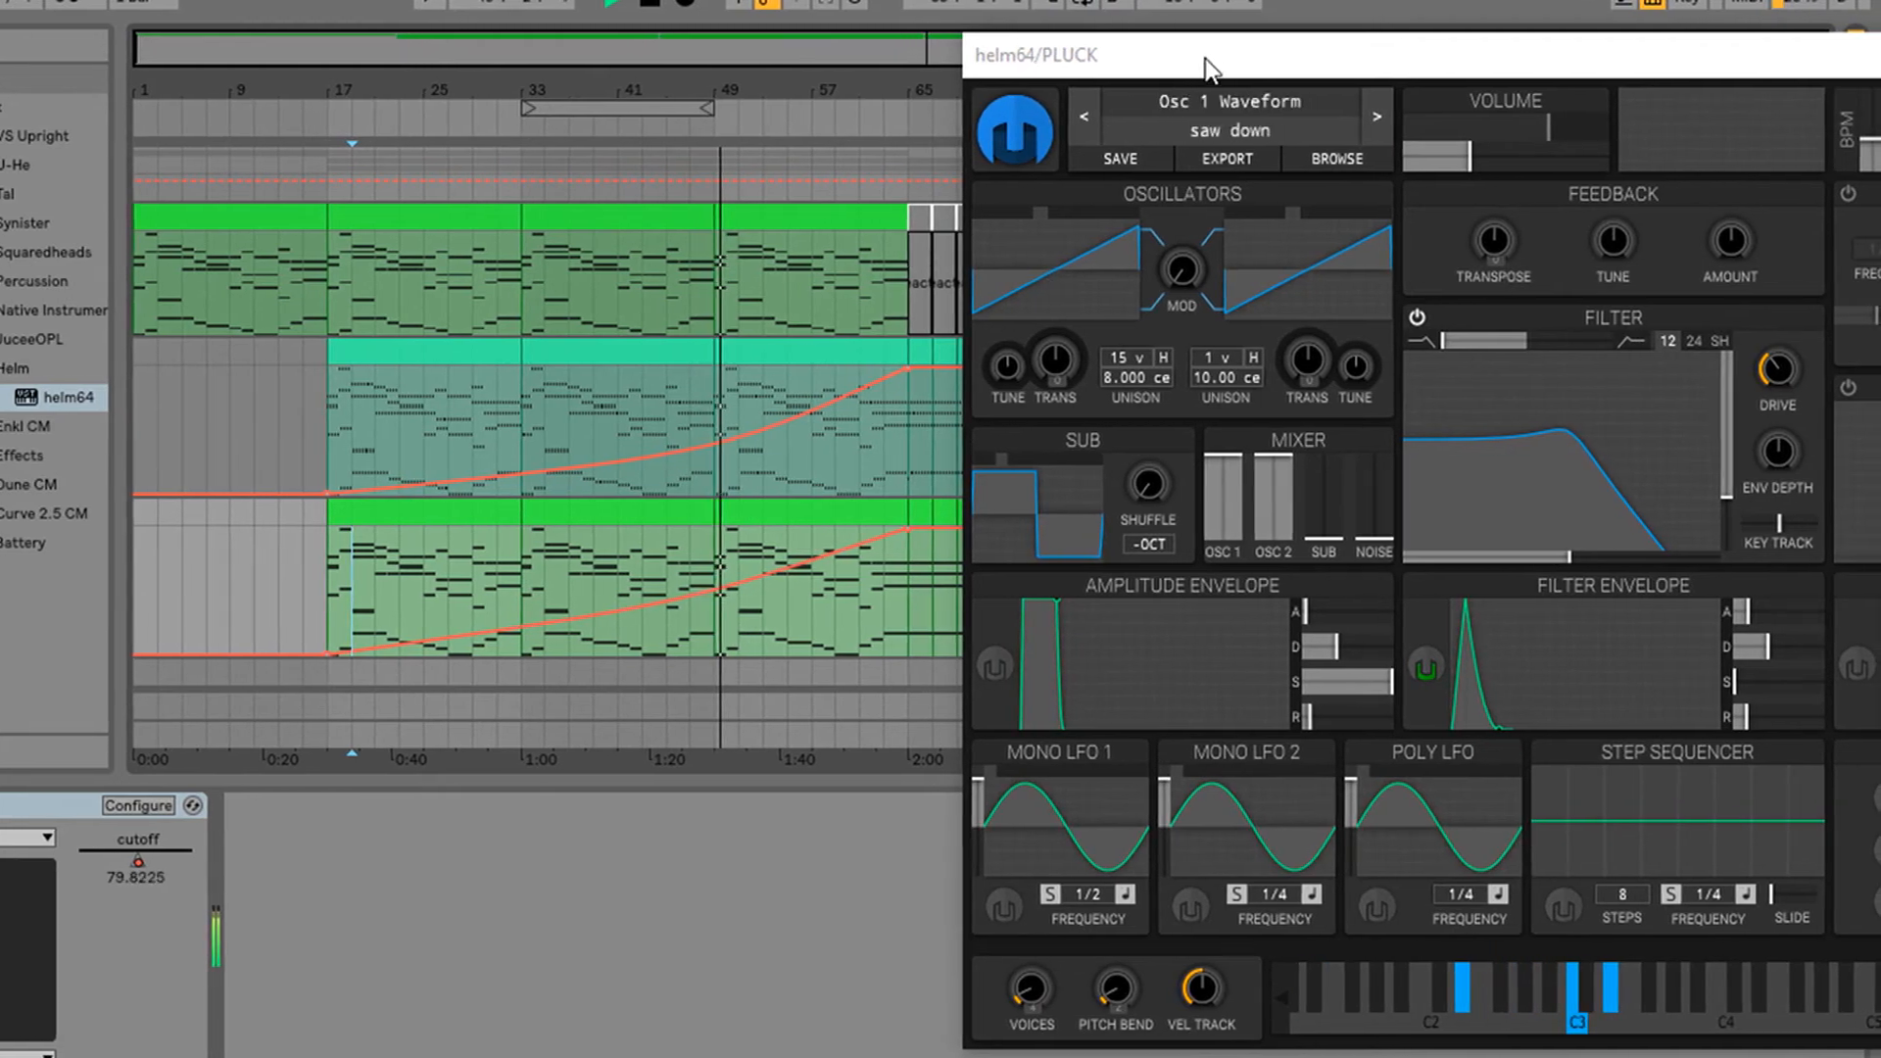
left_click_drag(1205, 56, 536, 258)
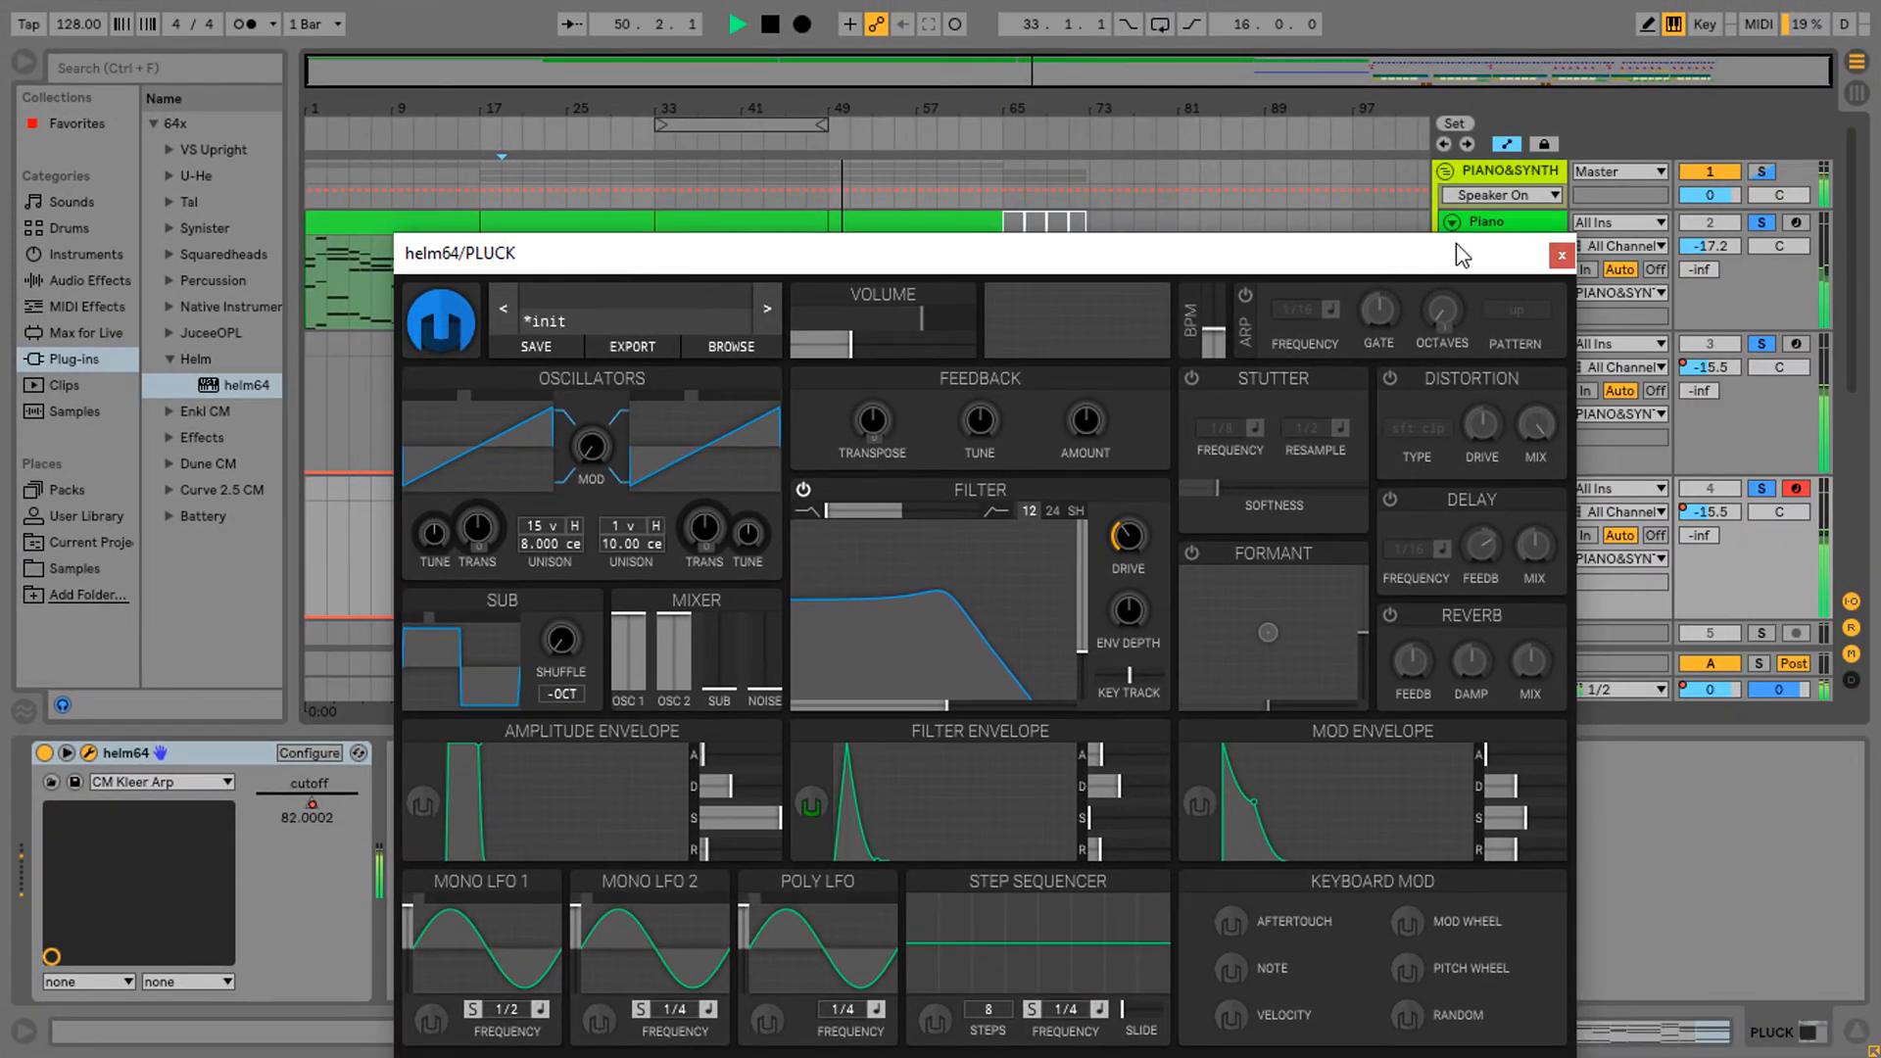
left_click(1560, 256)
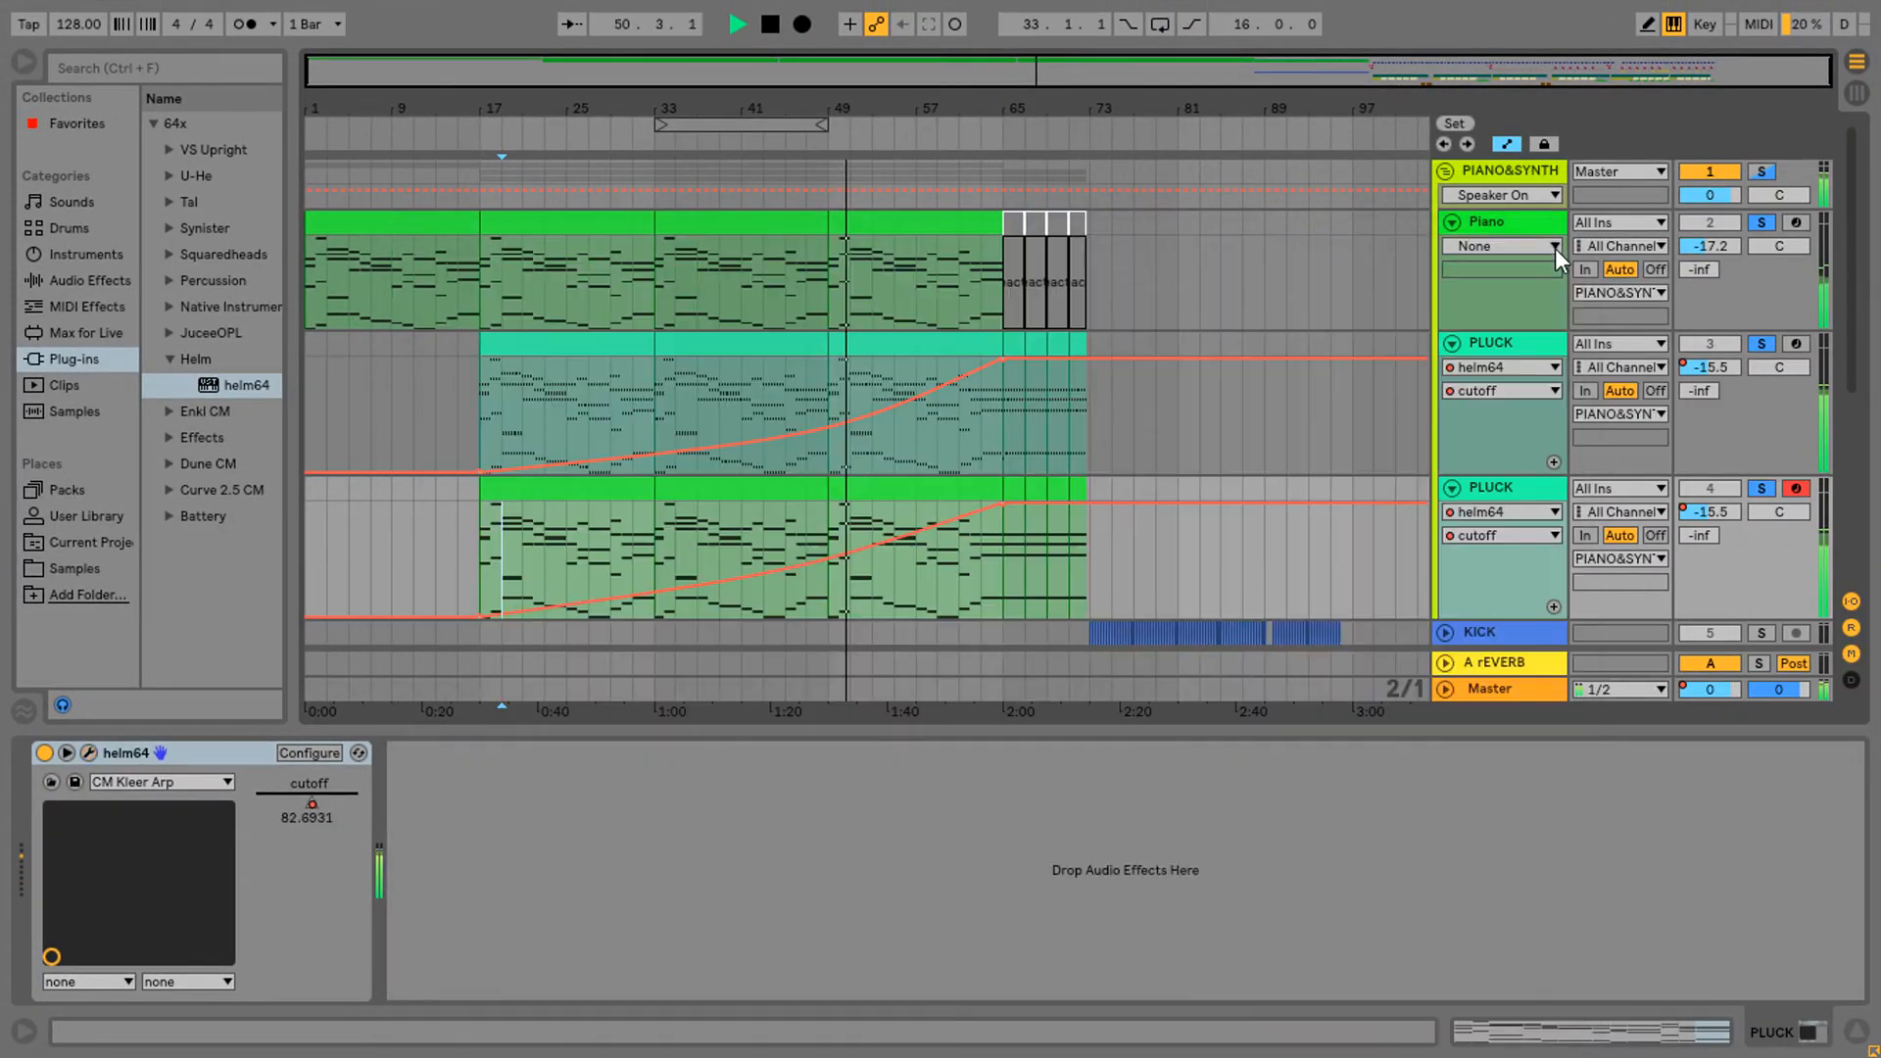
Stop playback and add a Ping Pong Delay to the original PLUCK track with a beat delay of 2 and 0 % Dry/Wet
left_click(167, 60)
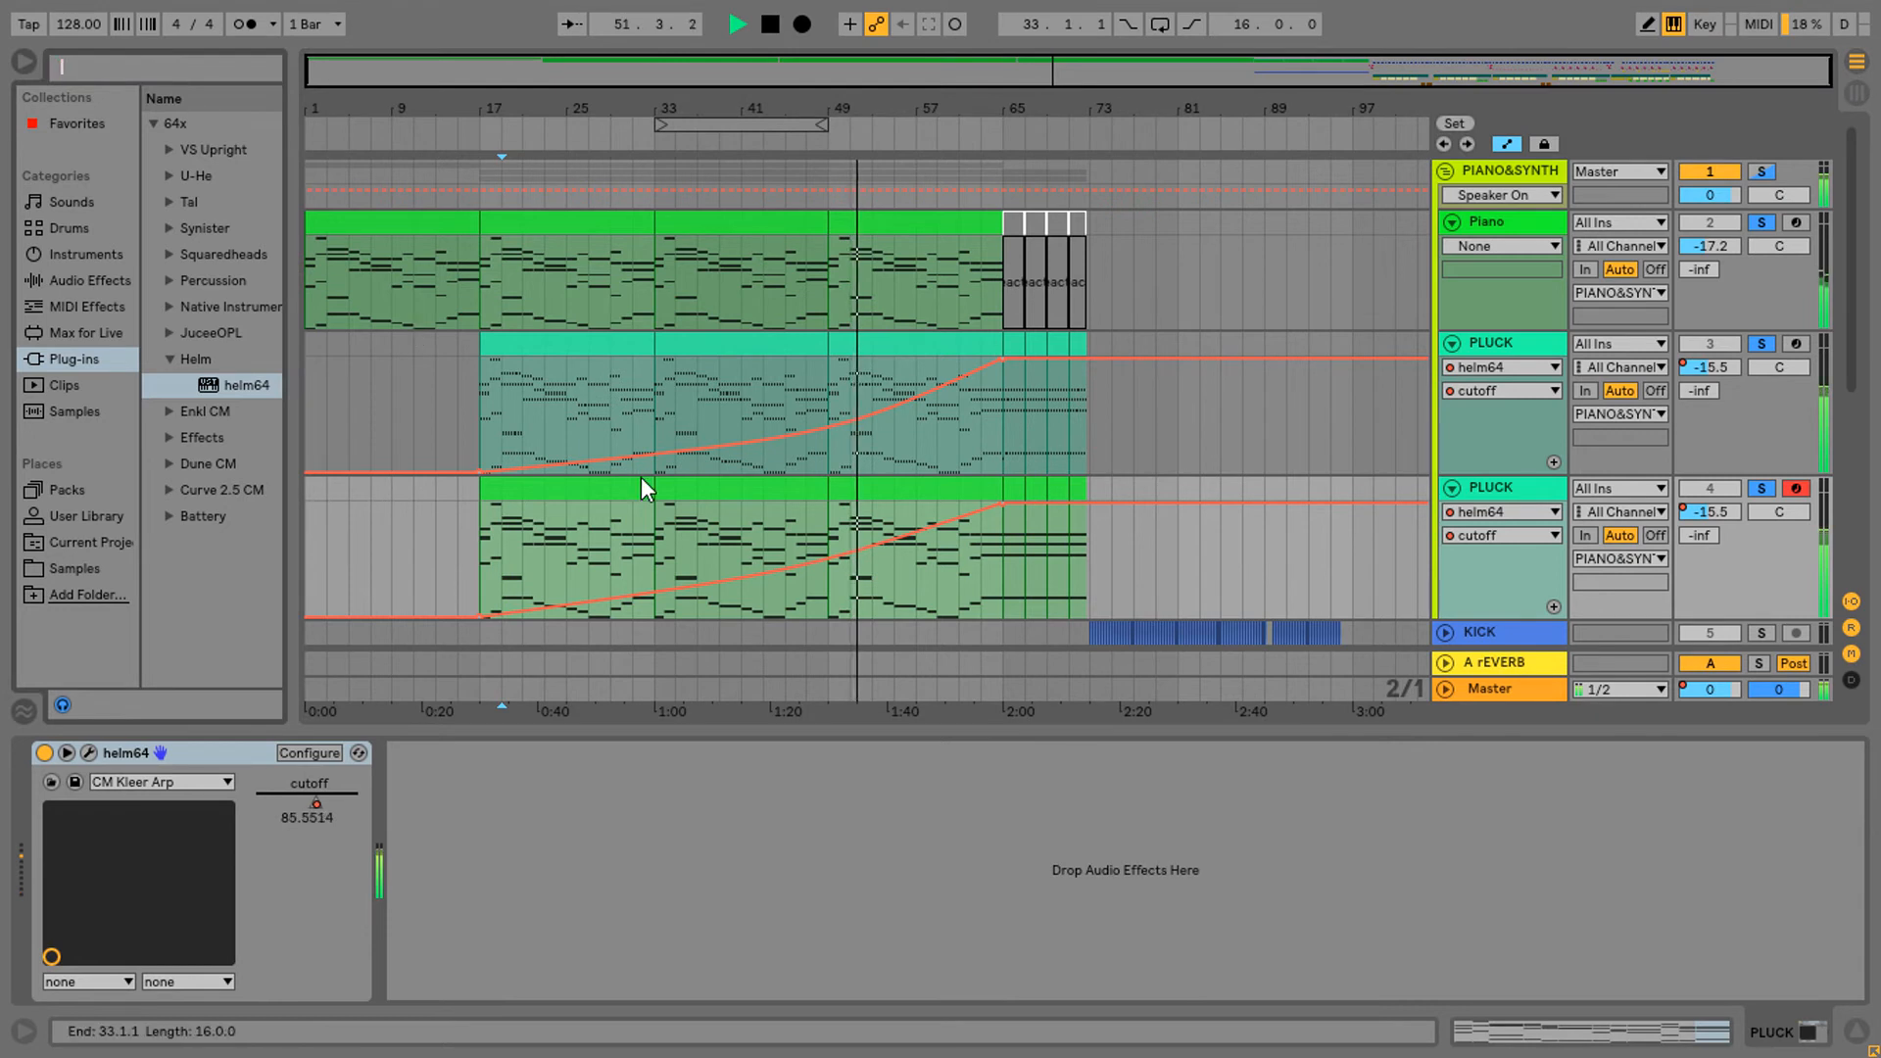
left_click(414, 446)
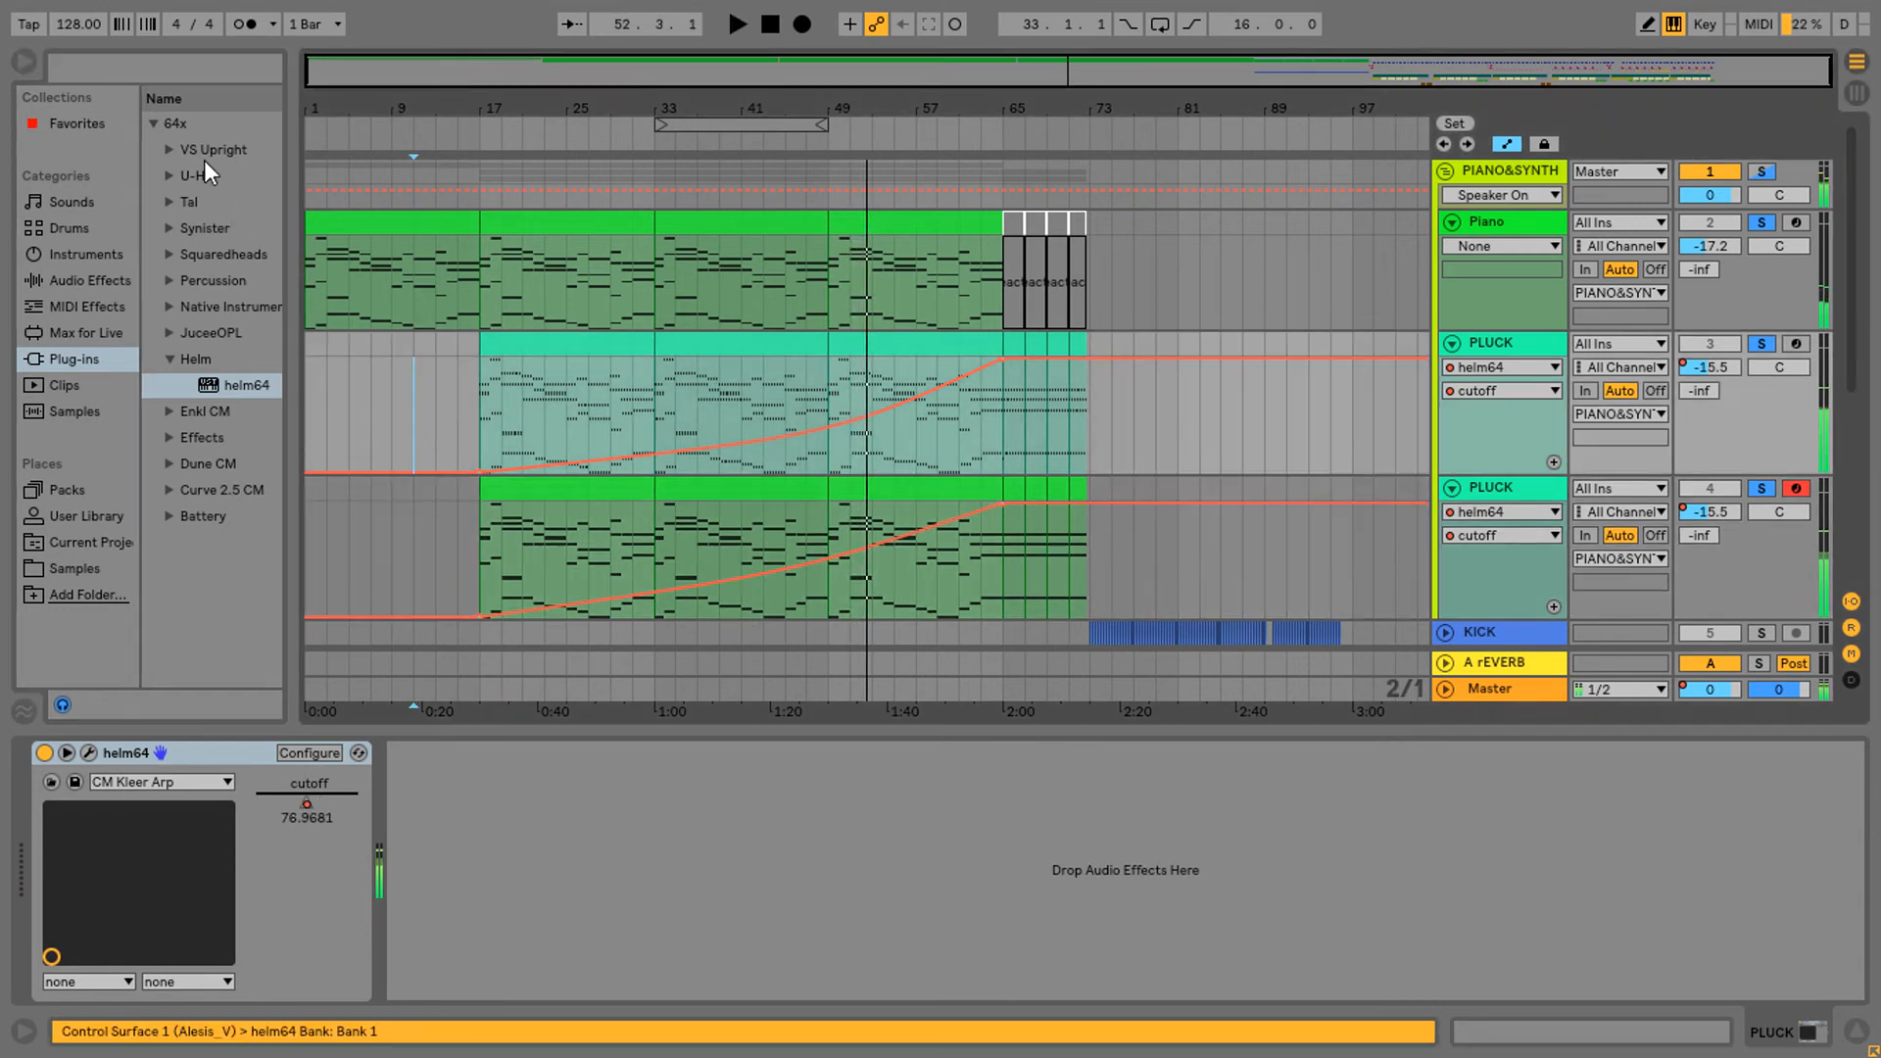
left_click(186, 73)
type("ping")
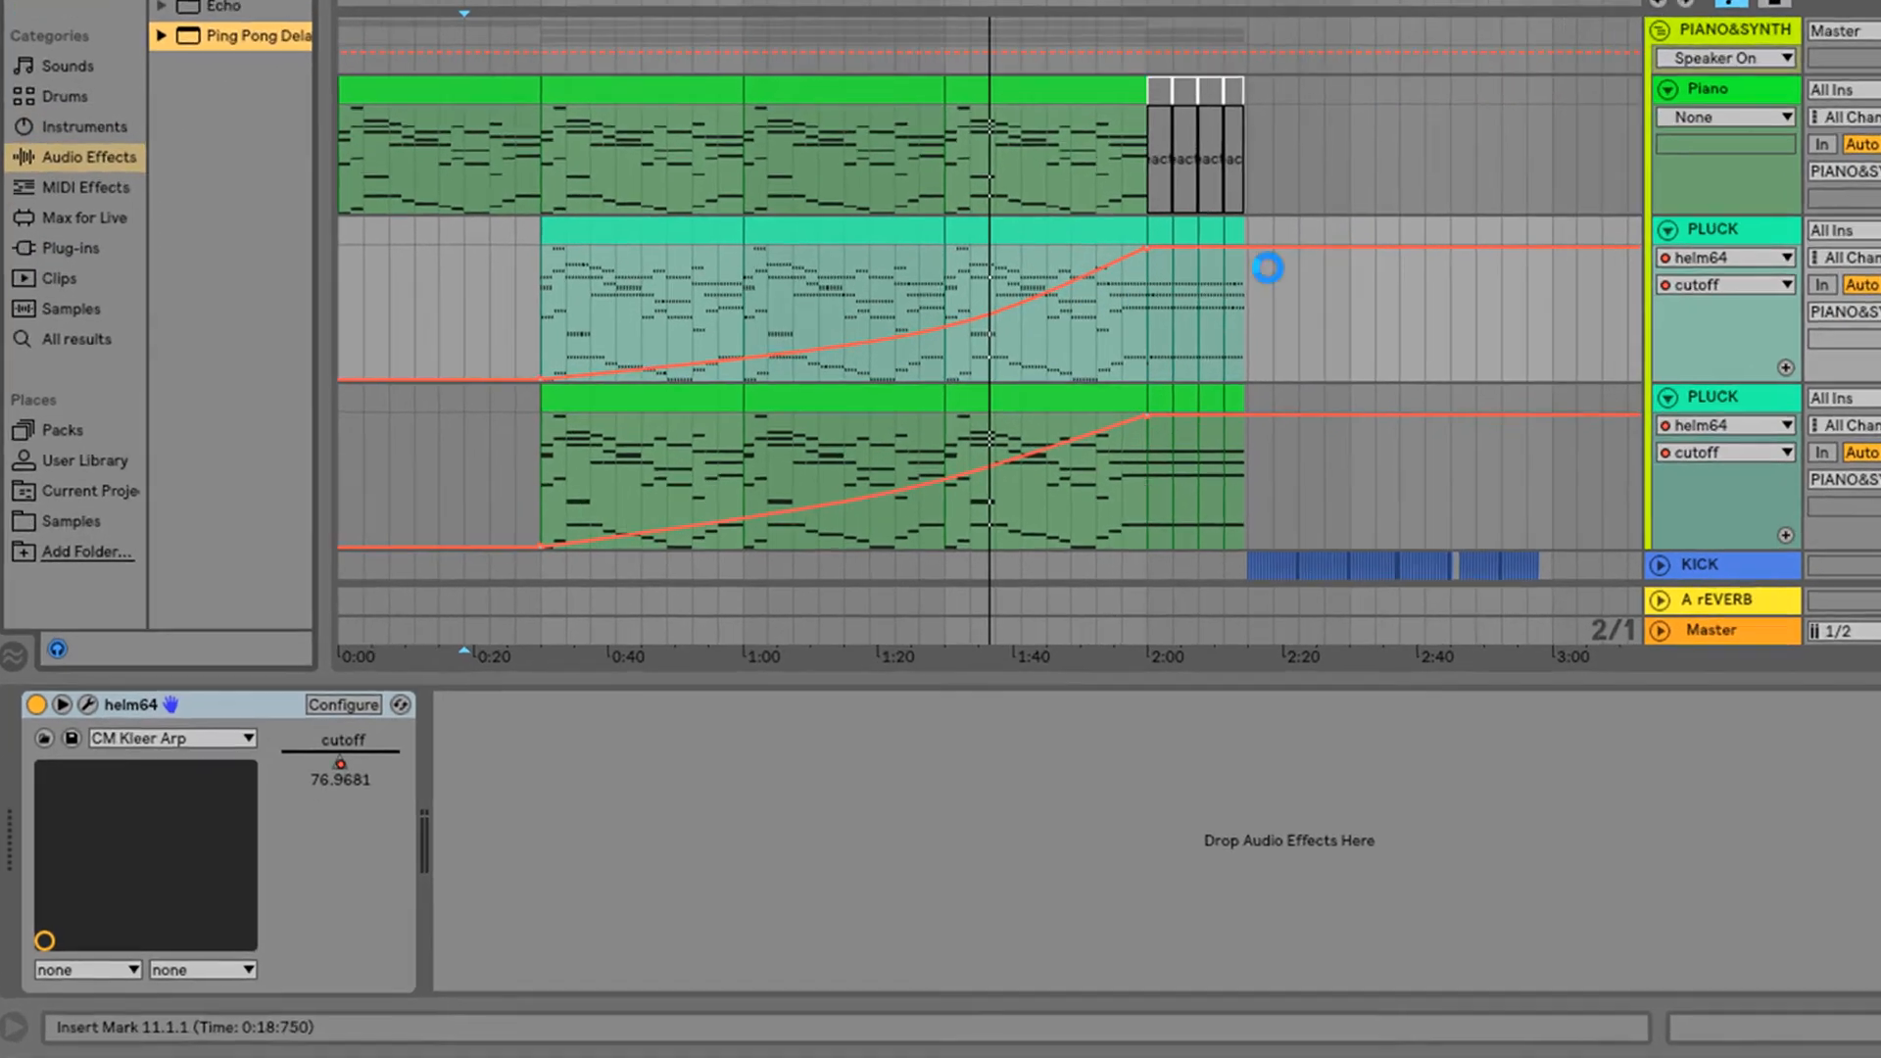
key("Return")
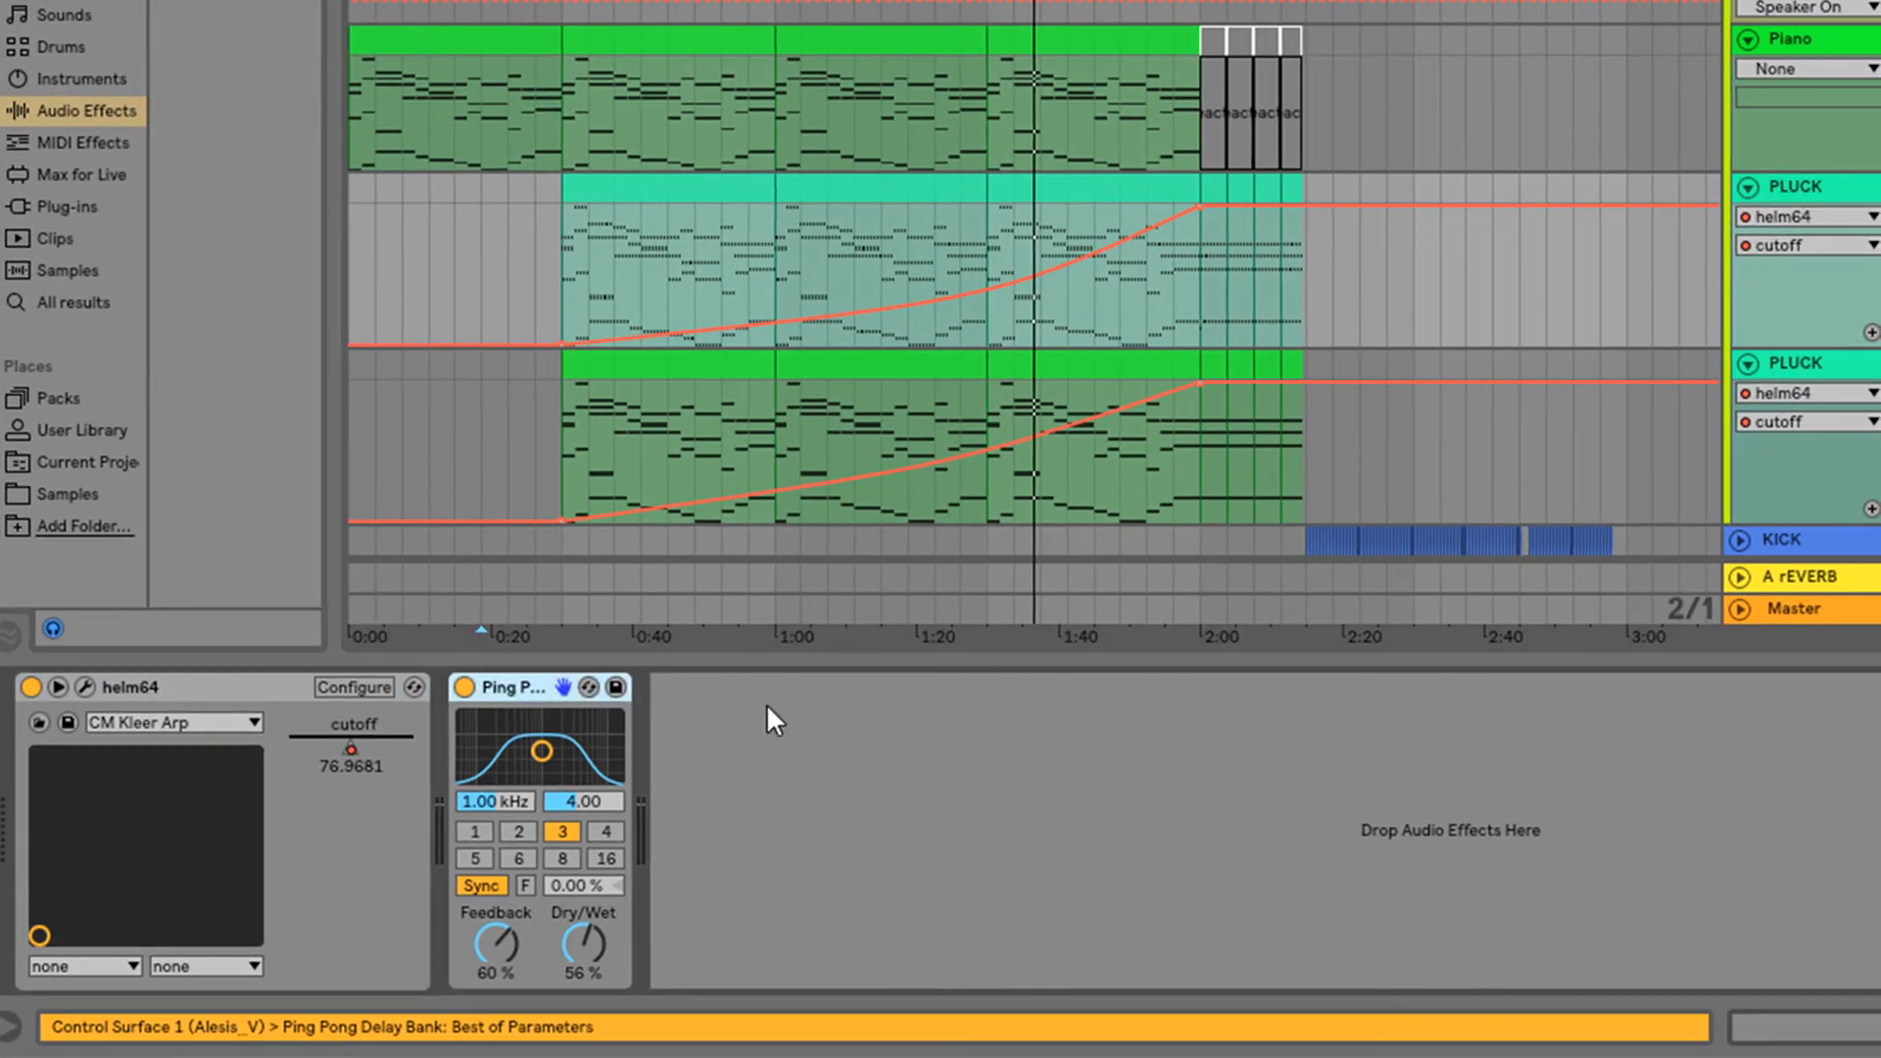
left_click(516, 831)
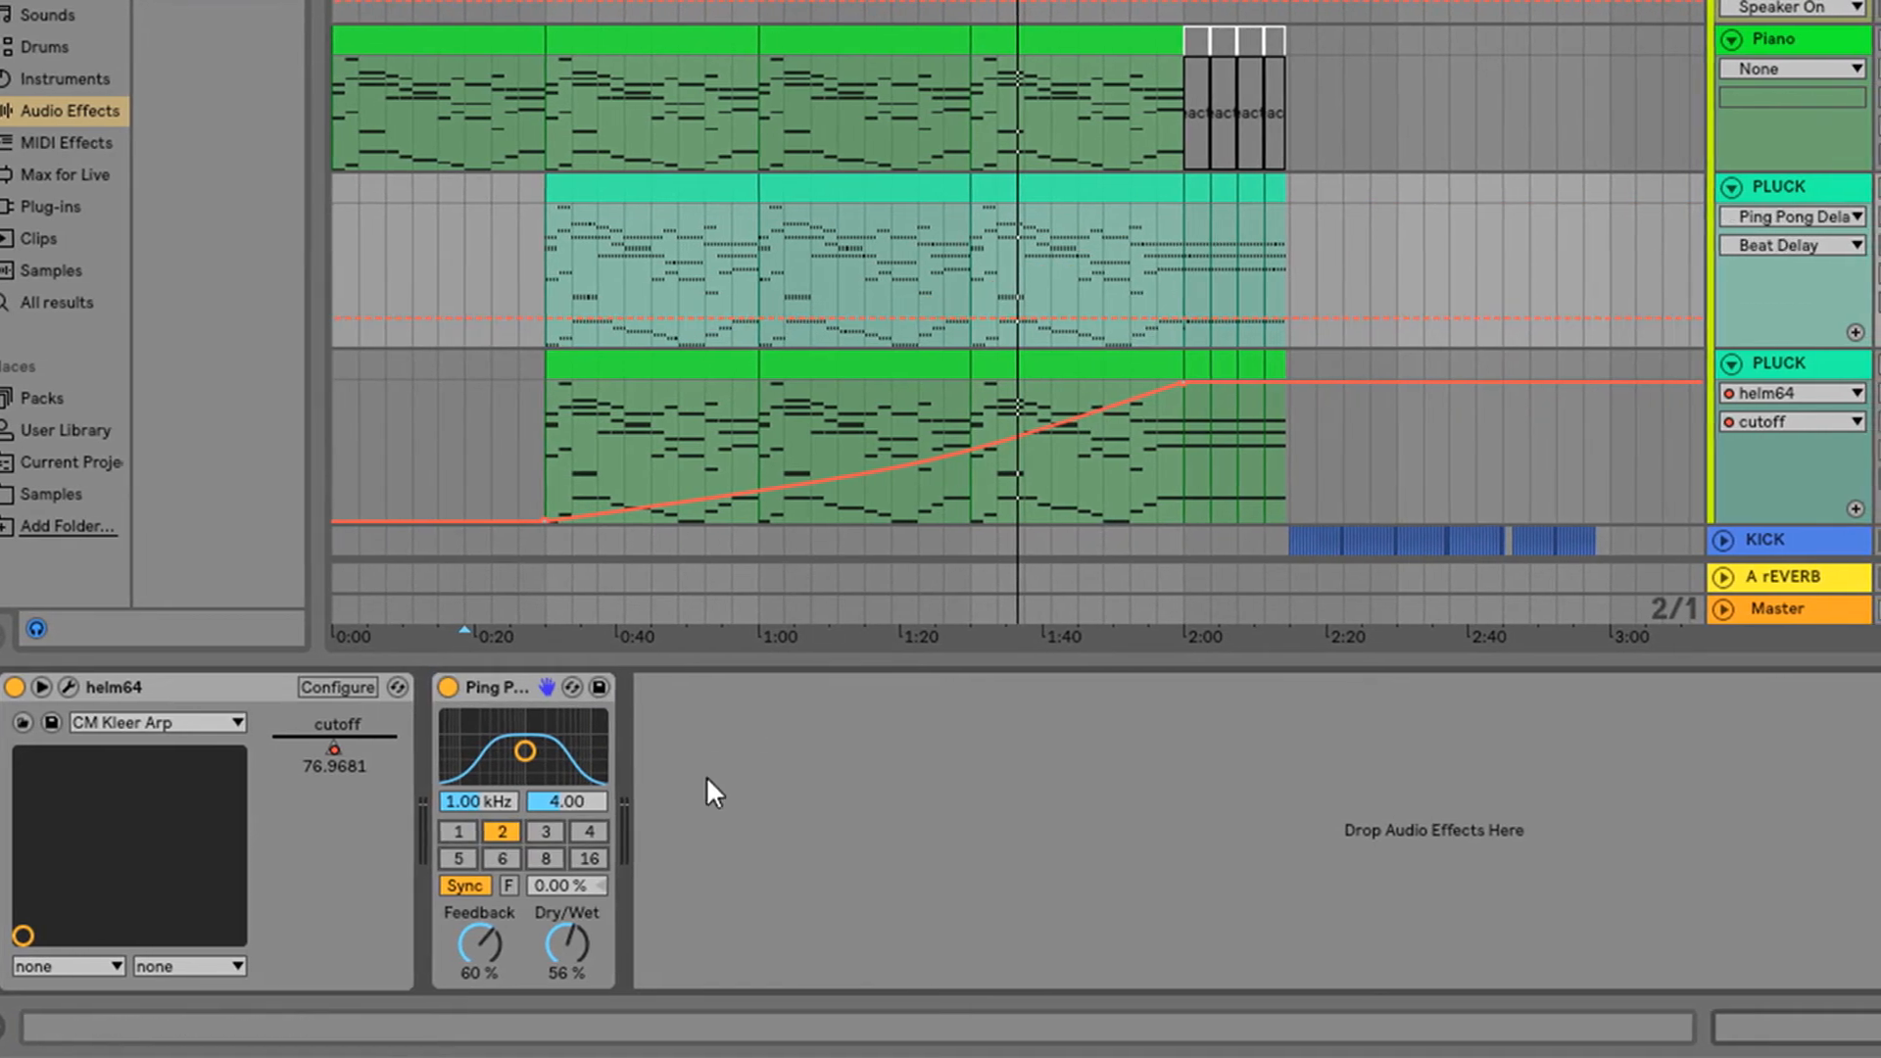
left_click_drag(574, 916, 573, 935)
Automate the delay's Dry/Wet as a curved rise from bar 65 to bar 73, and play from bar 65
left_click_drag(1116, 289, 1245, 260)
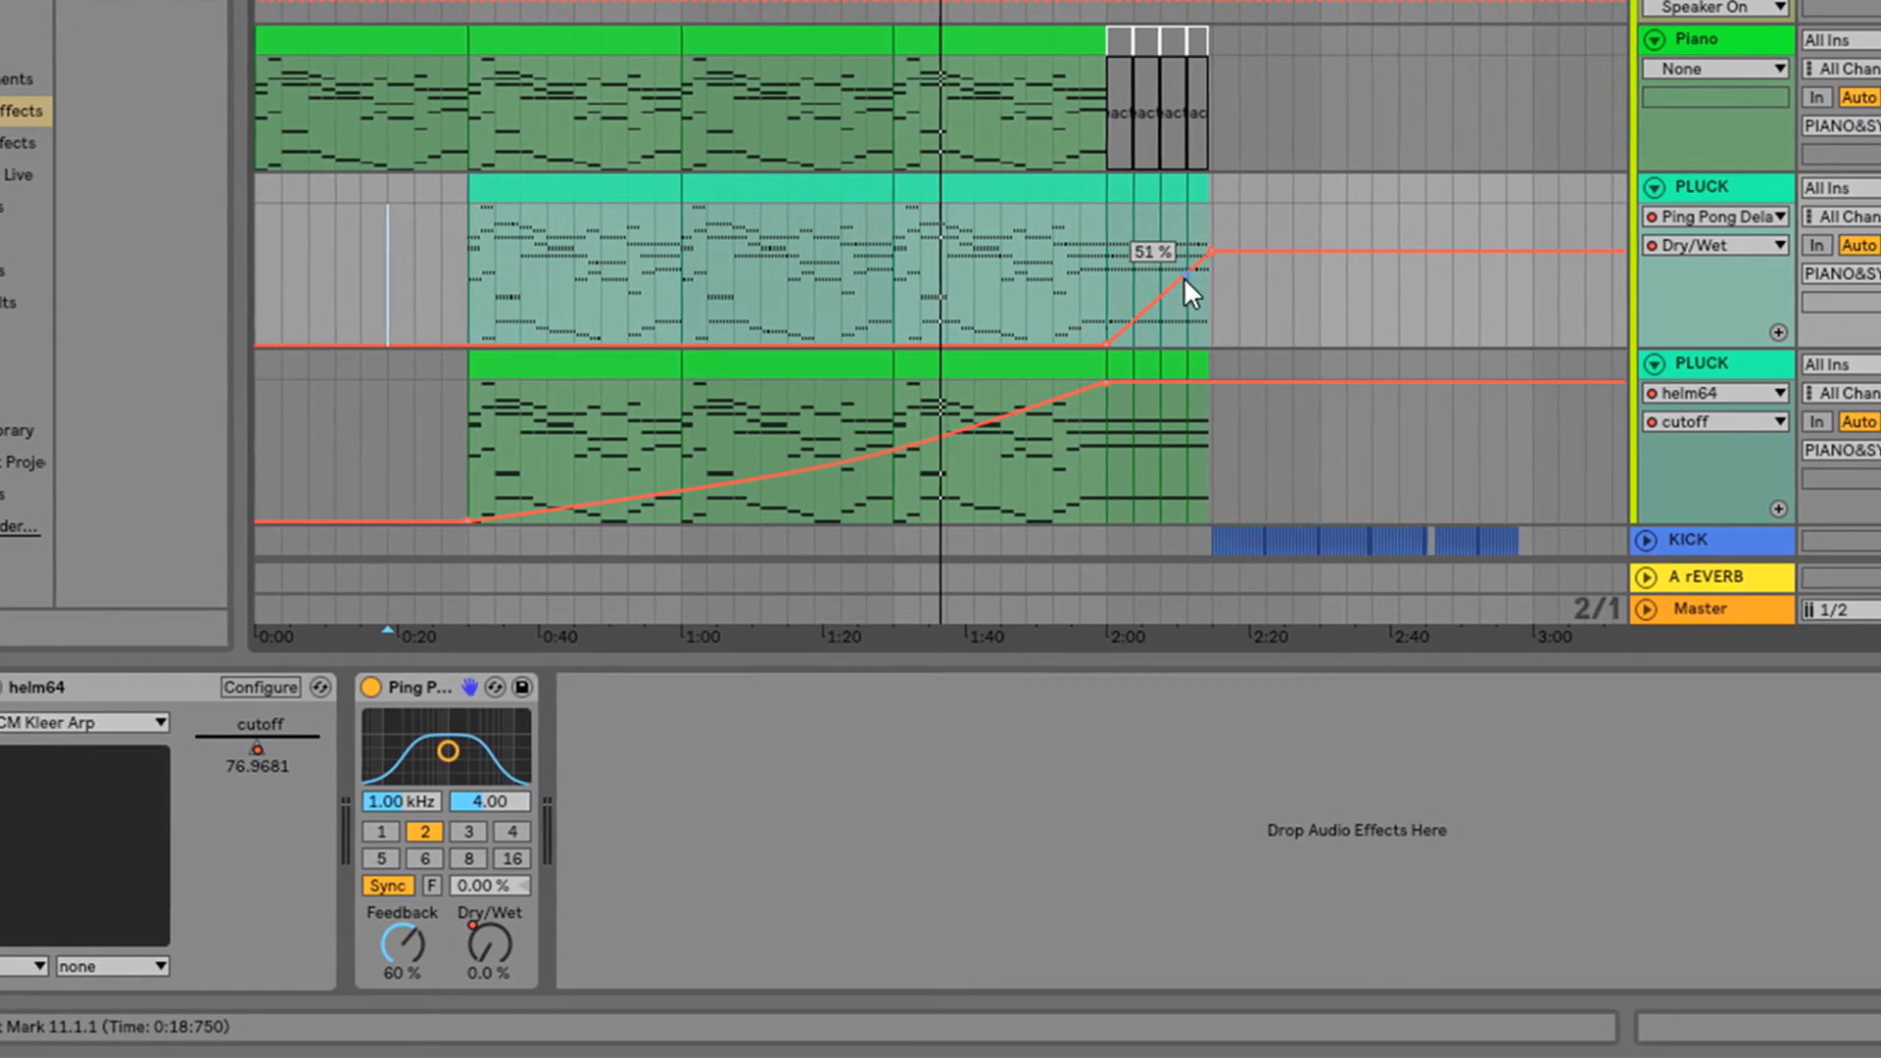
left_click(1180, 288)
left_click_drag(1146, 289, 1159, 302)
left_click(1068, 312)
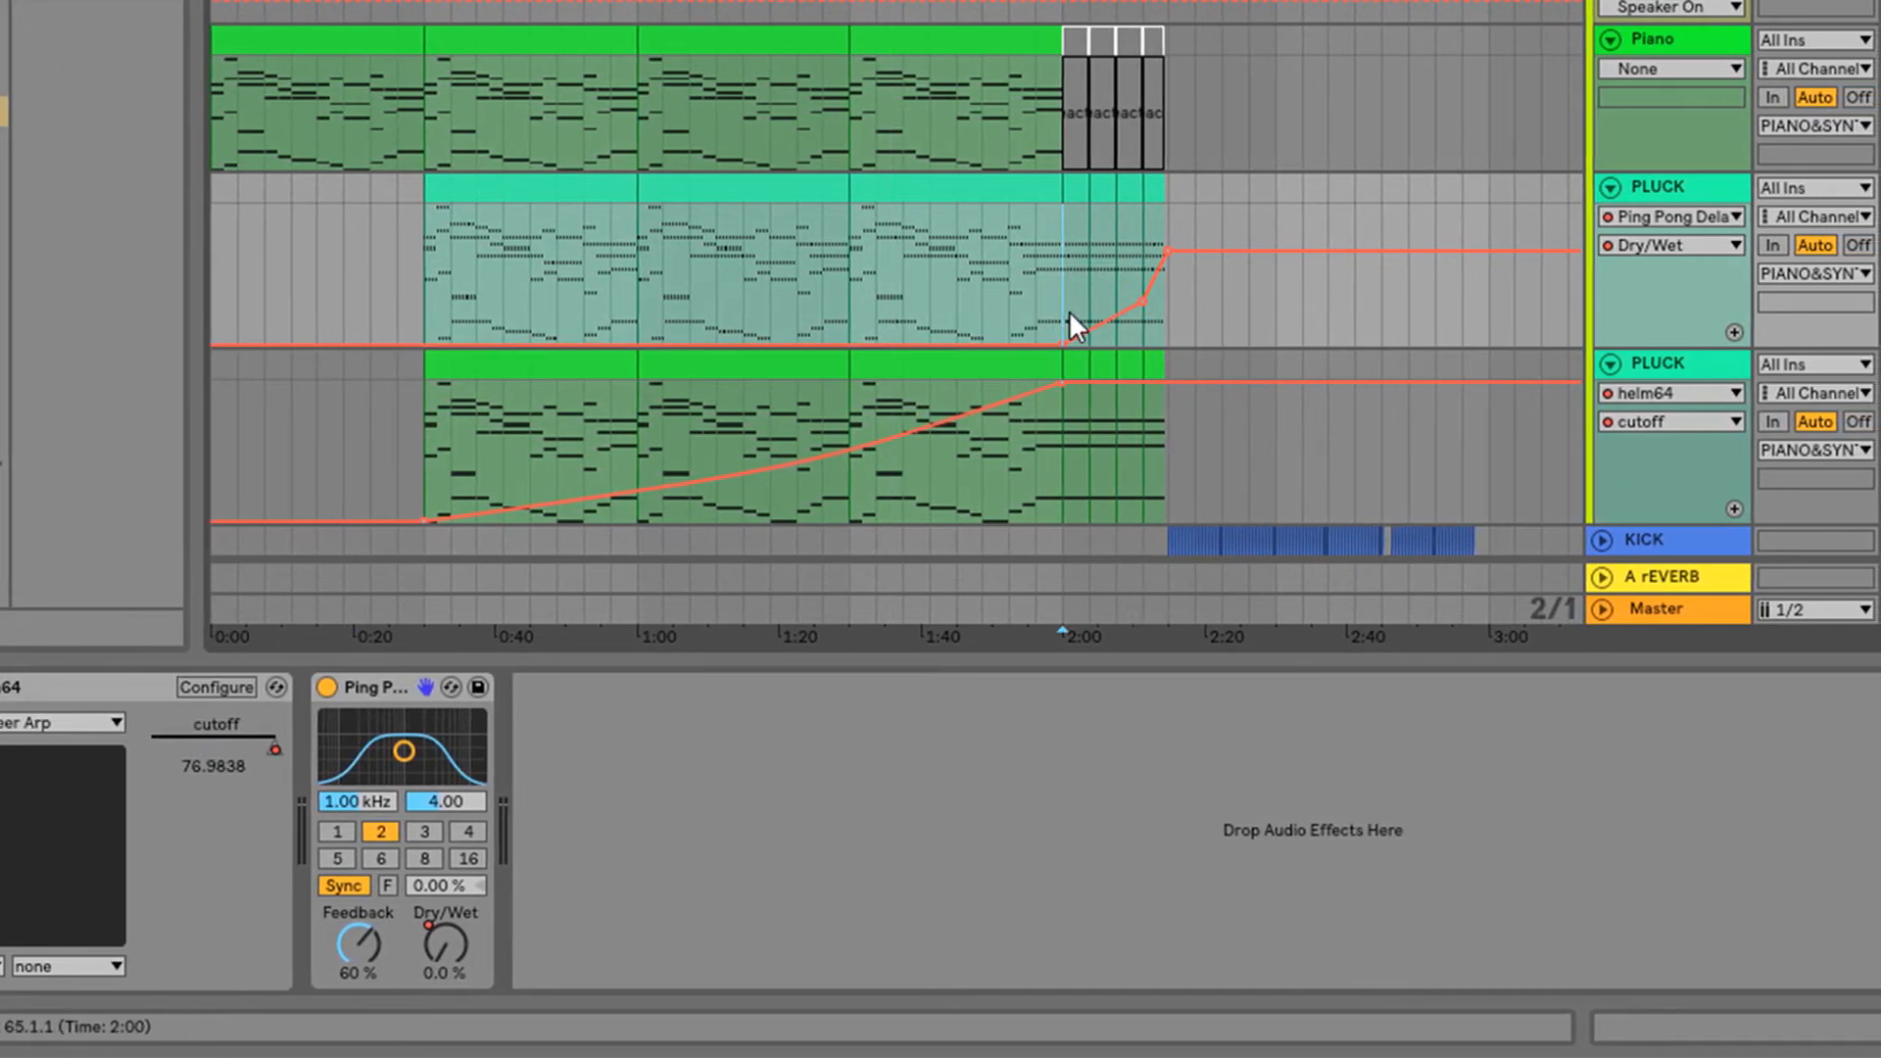
key("space")
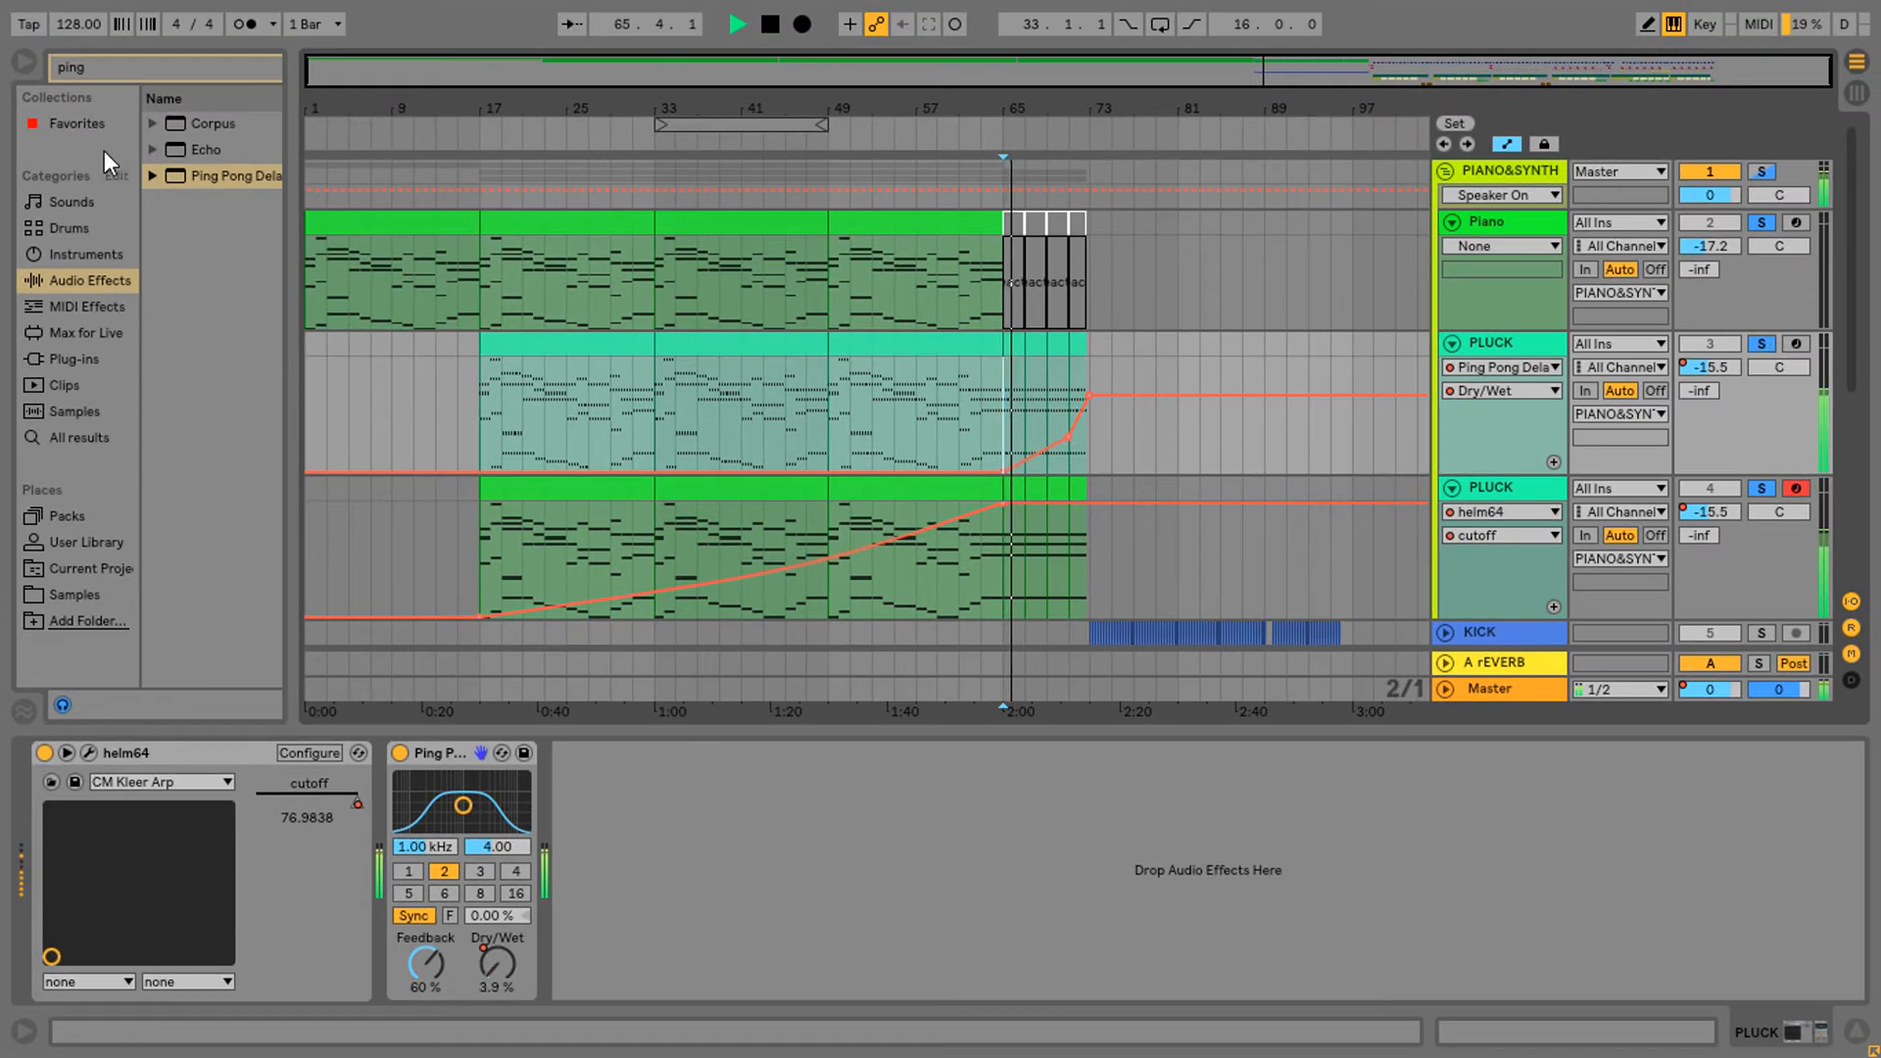
Slightly raise the middle breakpoint of the delay's Dry/Wet ramp and add a Reverb to the original PLUCK track
left_click(173, 65)
type("reve")
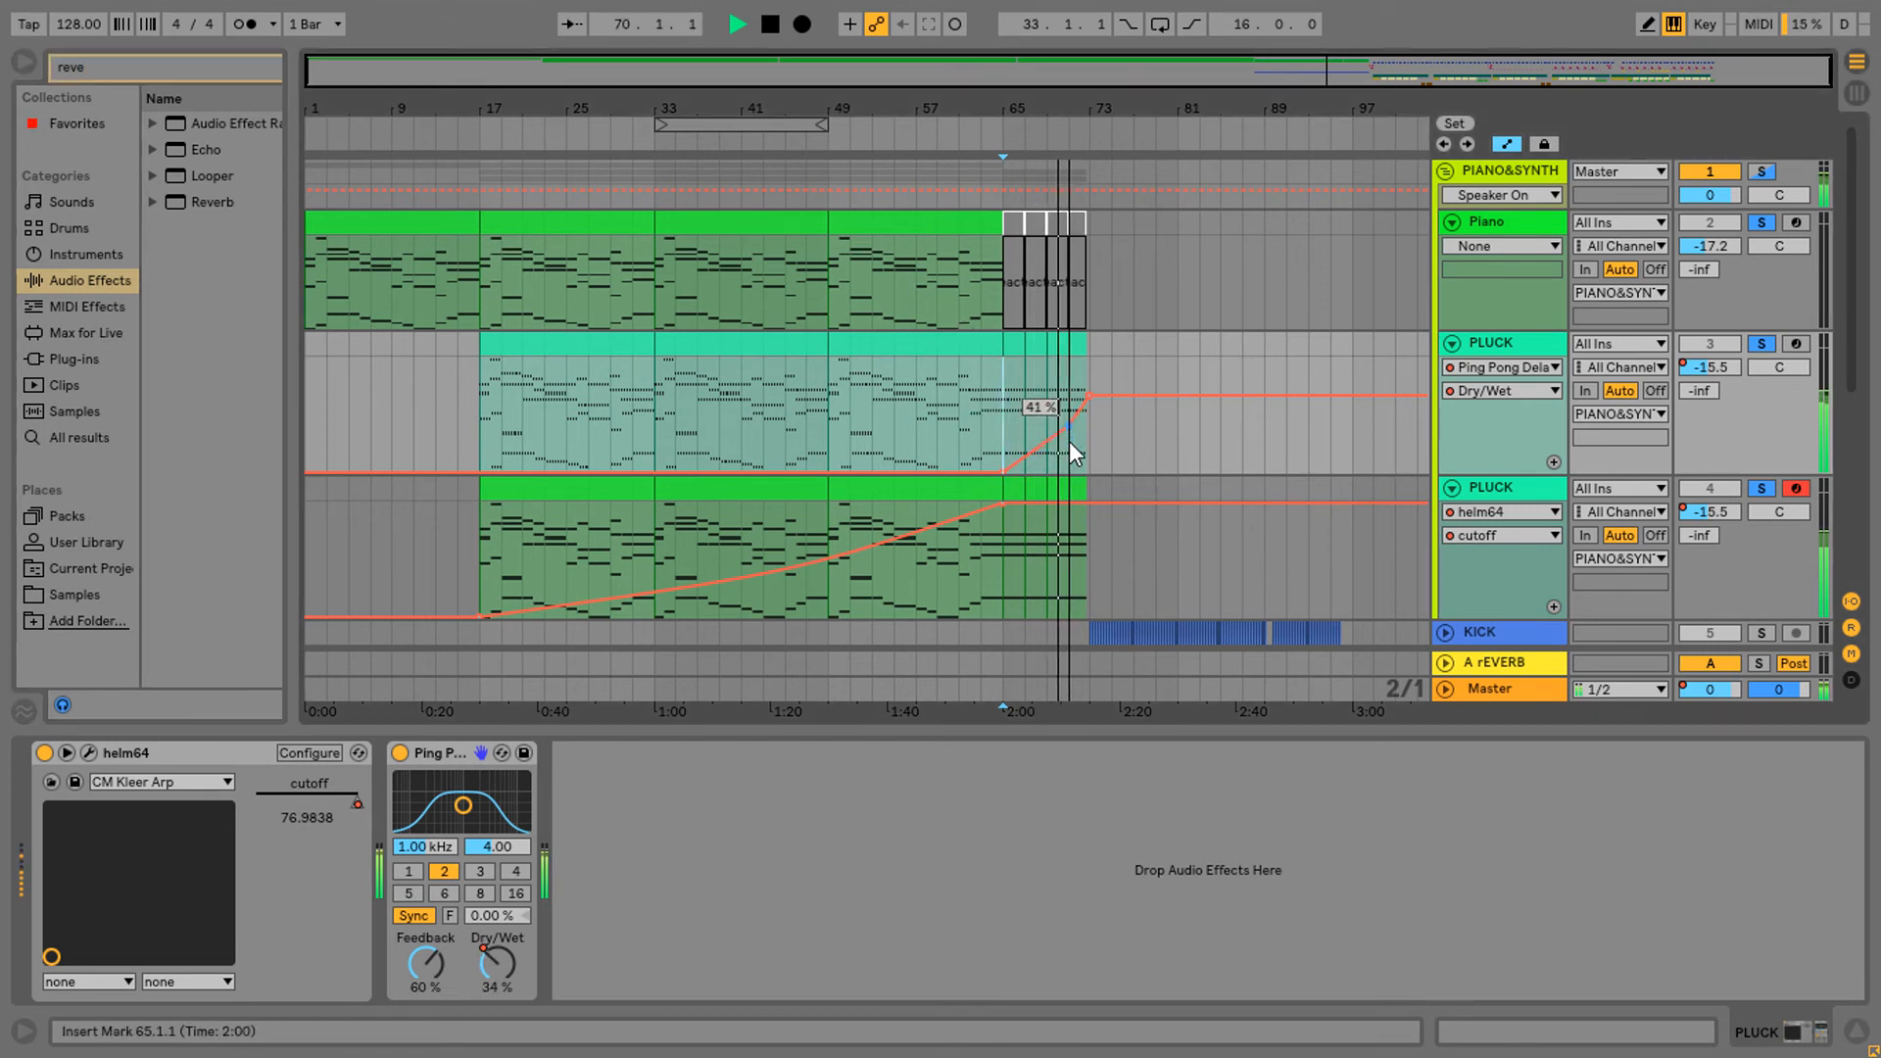
left_click_drag(1067, 441, 1069, 431)
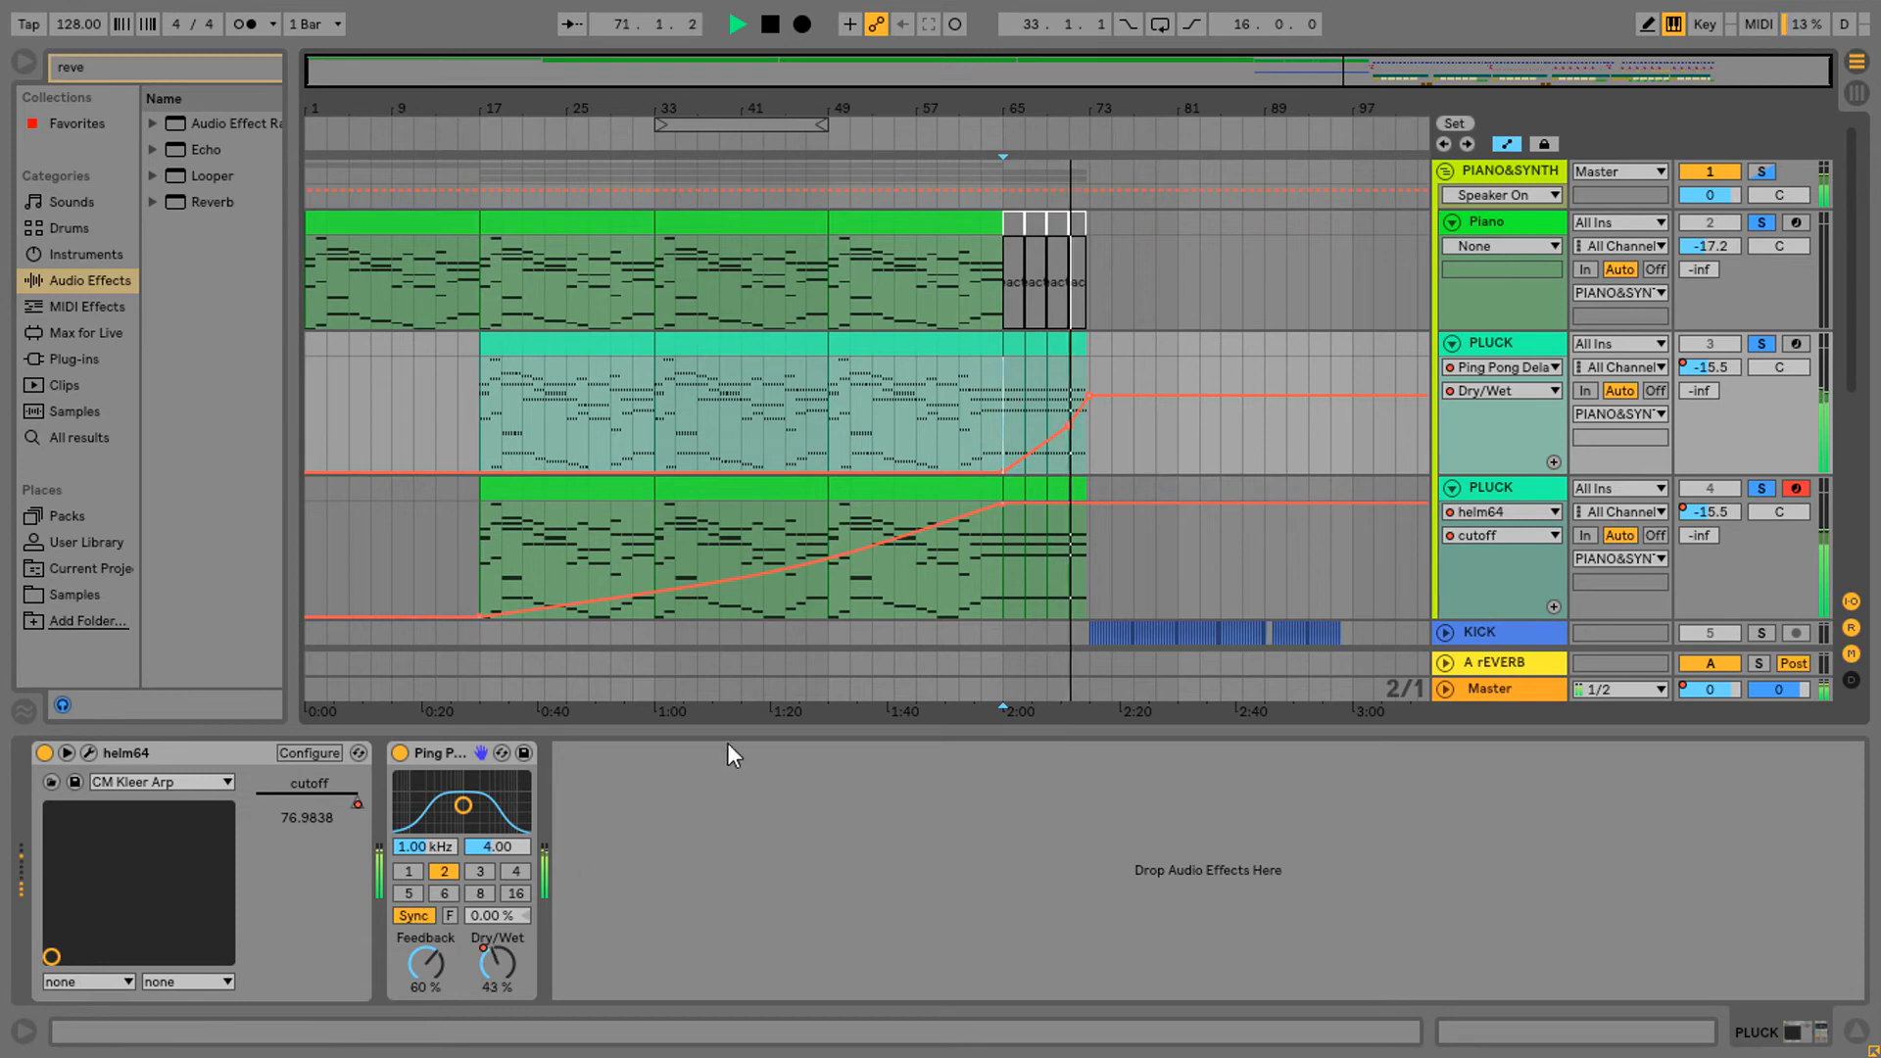
left_click(209, 204)
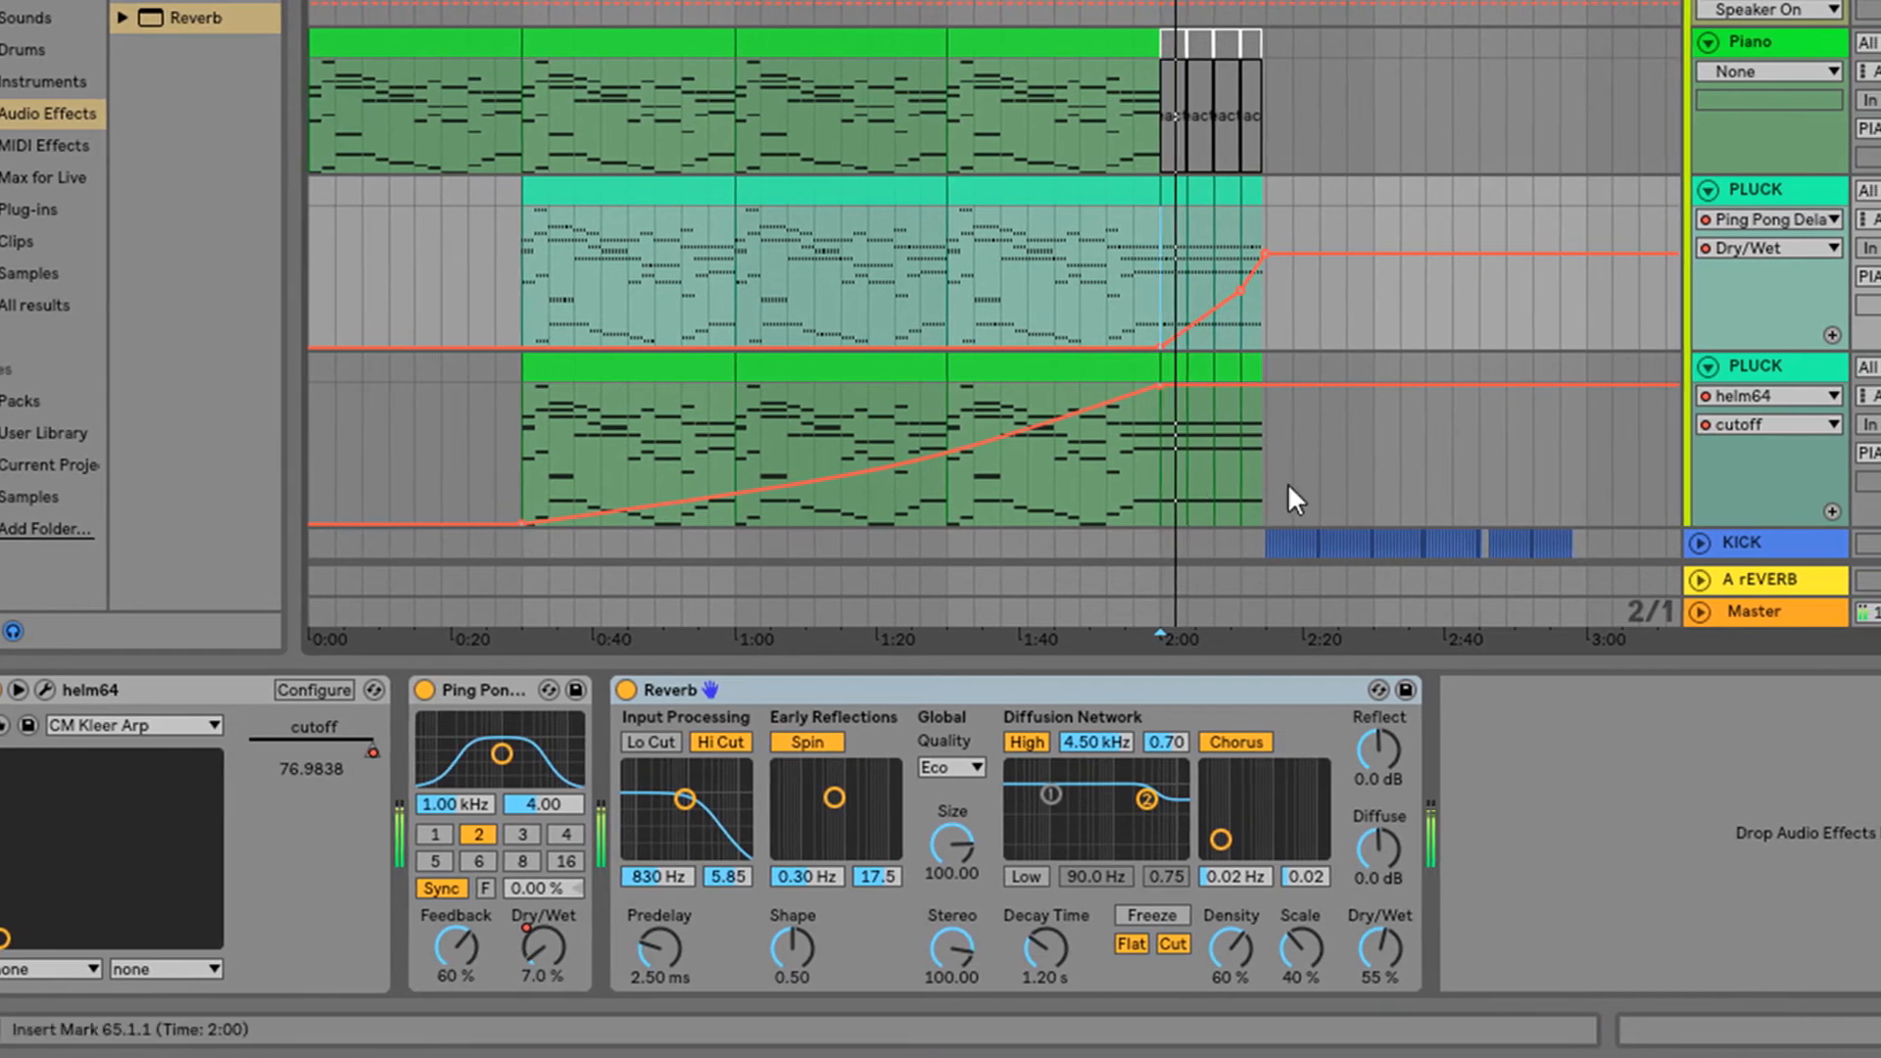
Automate the Reverb's Dry/Wet on the original PLUCK track as a curved rise from bar 65 to bar 73
left_click(1373, 937)
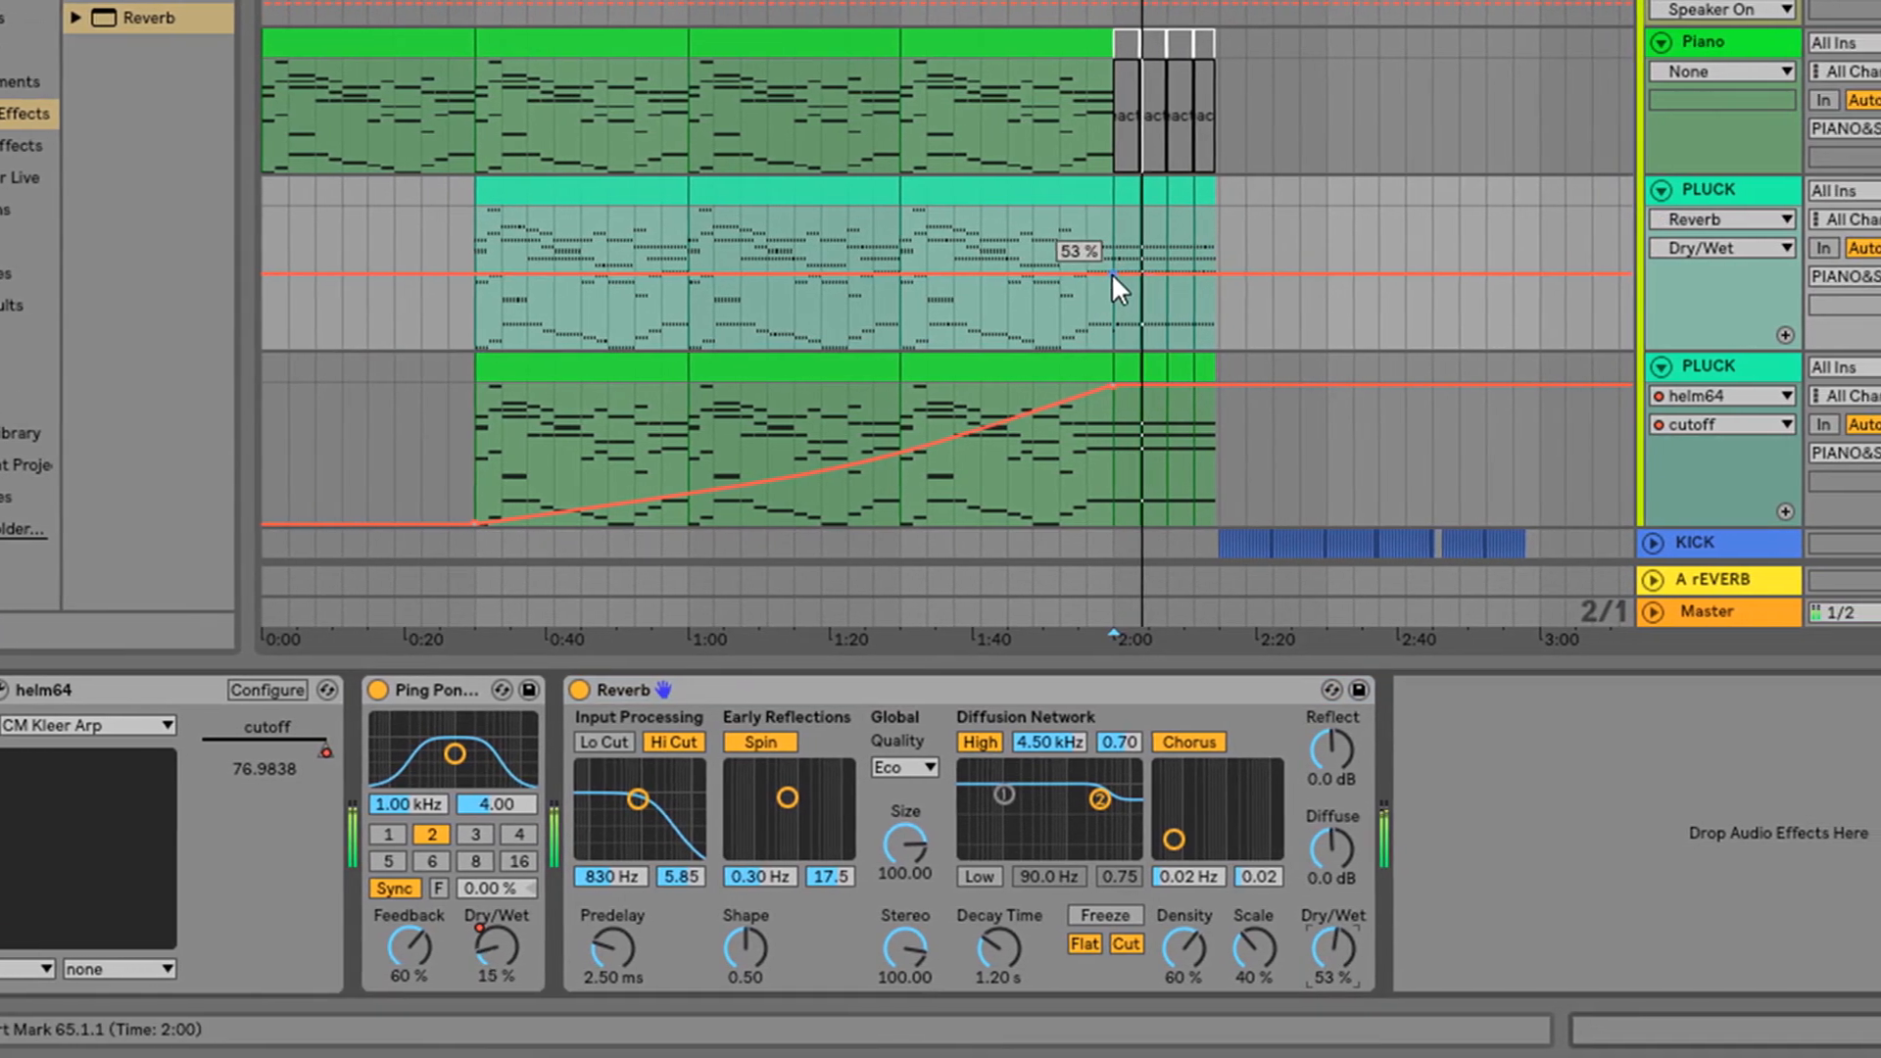
left_click_drag(1151, 273, 1199, 281)
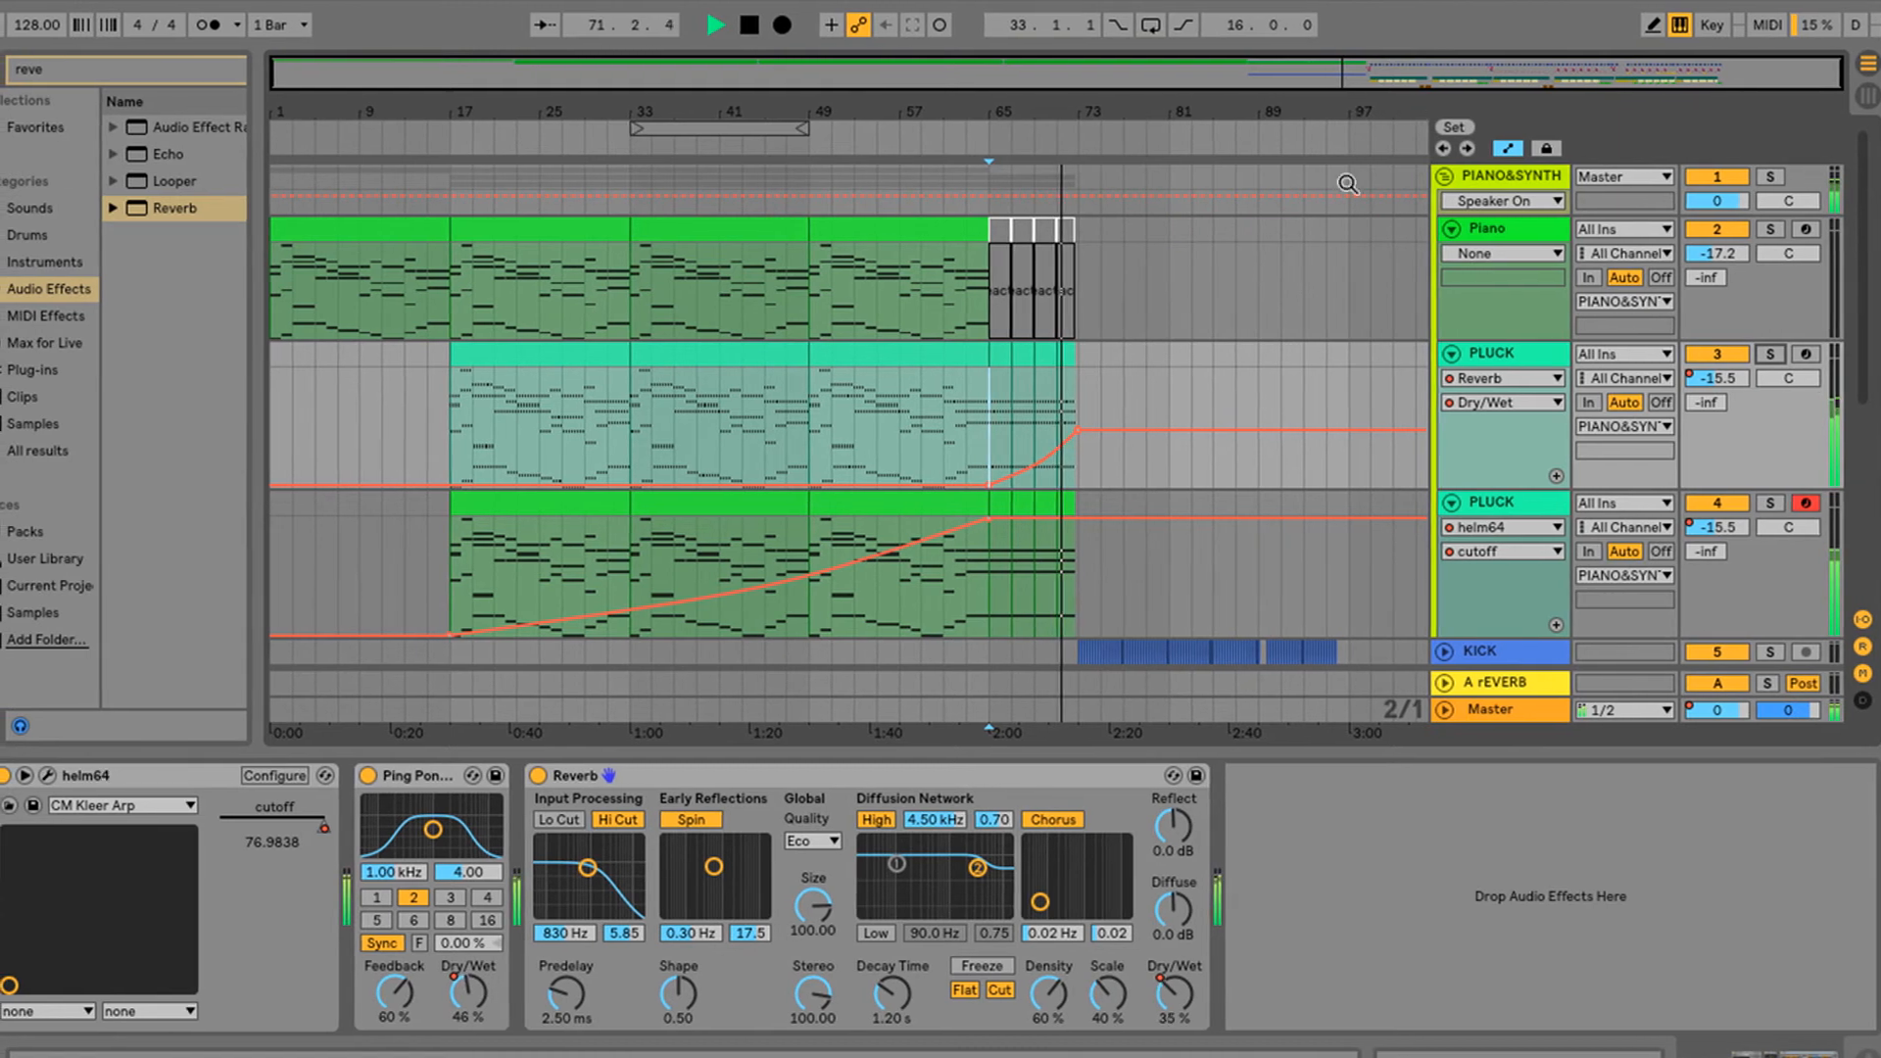
scroll(1254, 327, "down", 2)
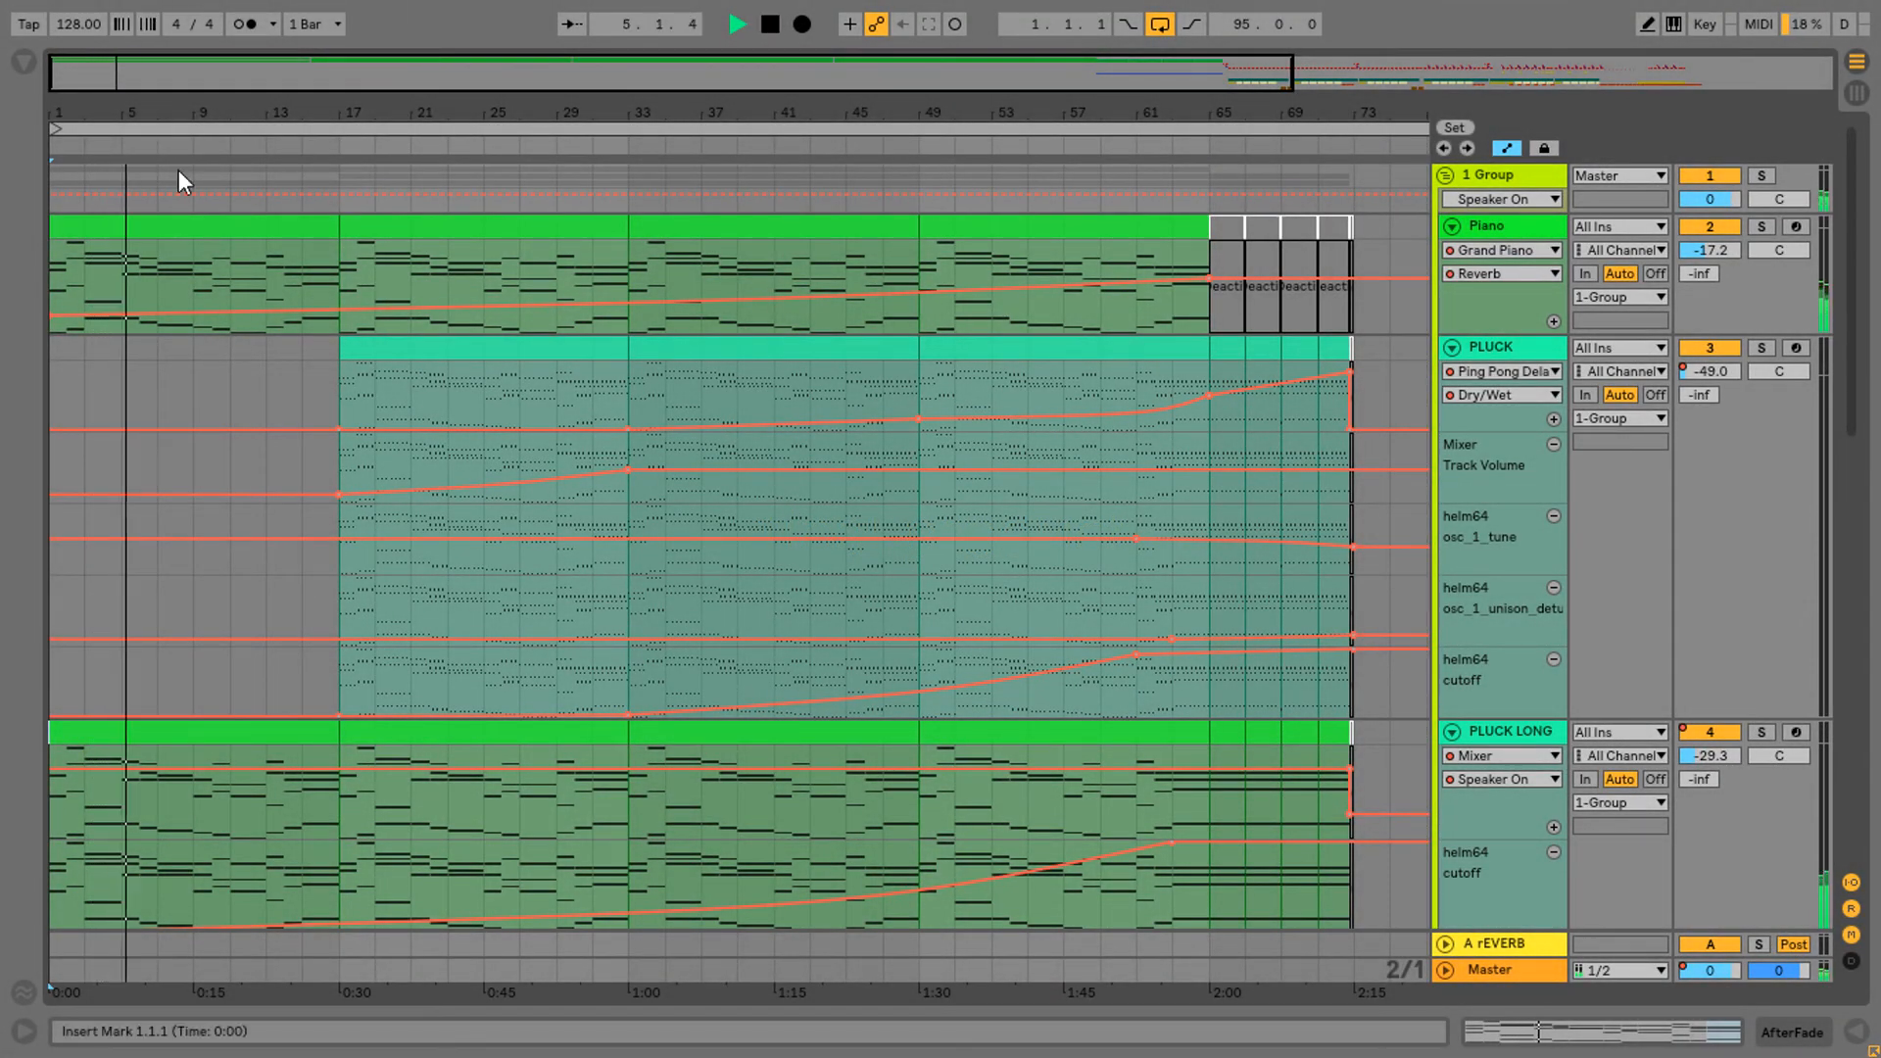
Open the first Piano clip in the finished arrangement and examine its chord notes in an enlarged note editor
double_click(198, 224)
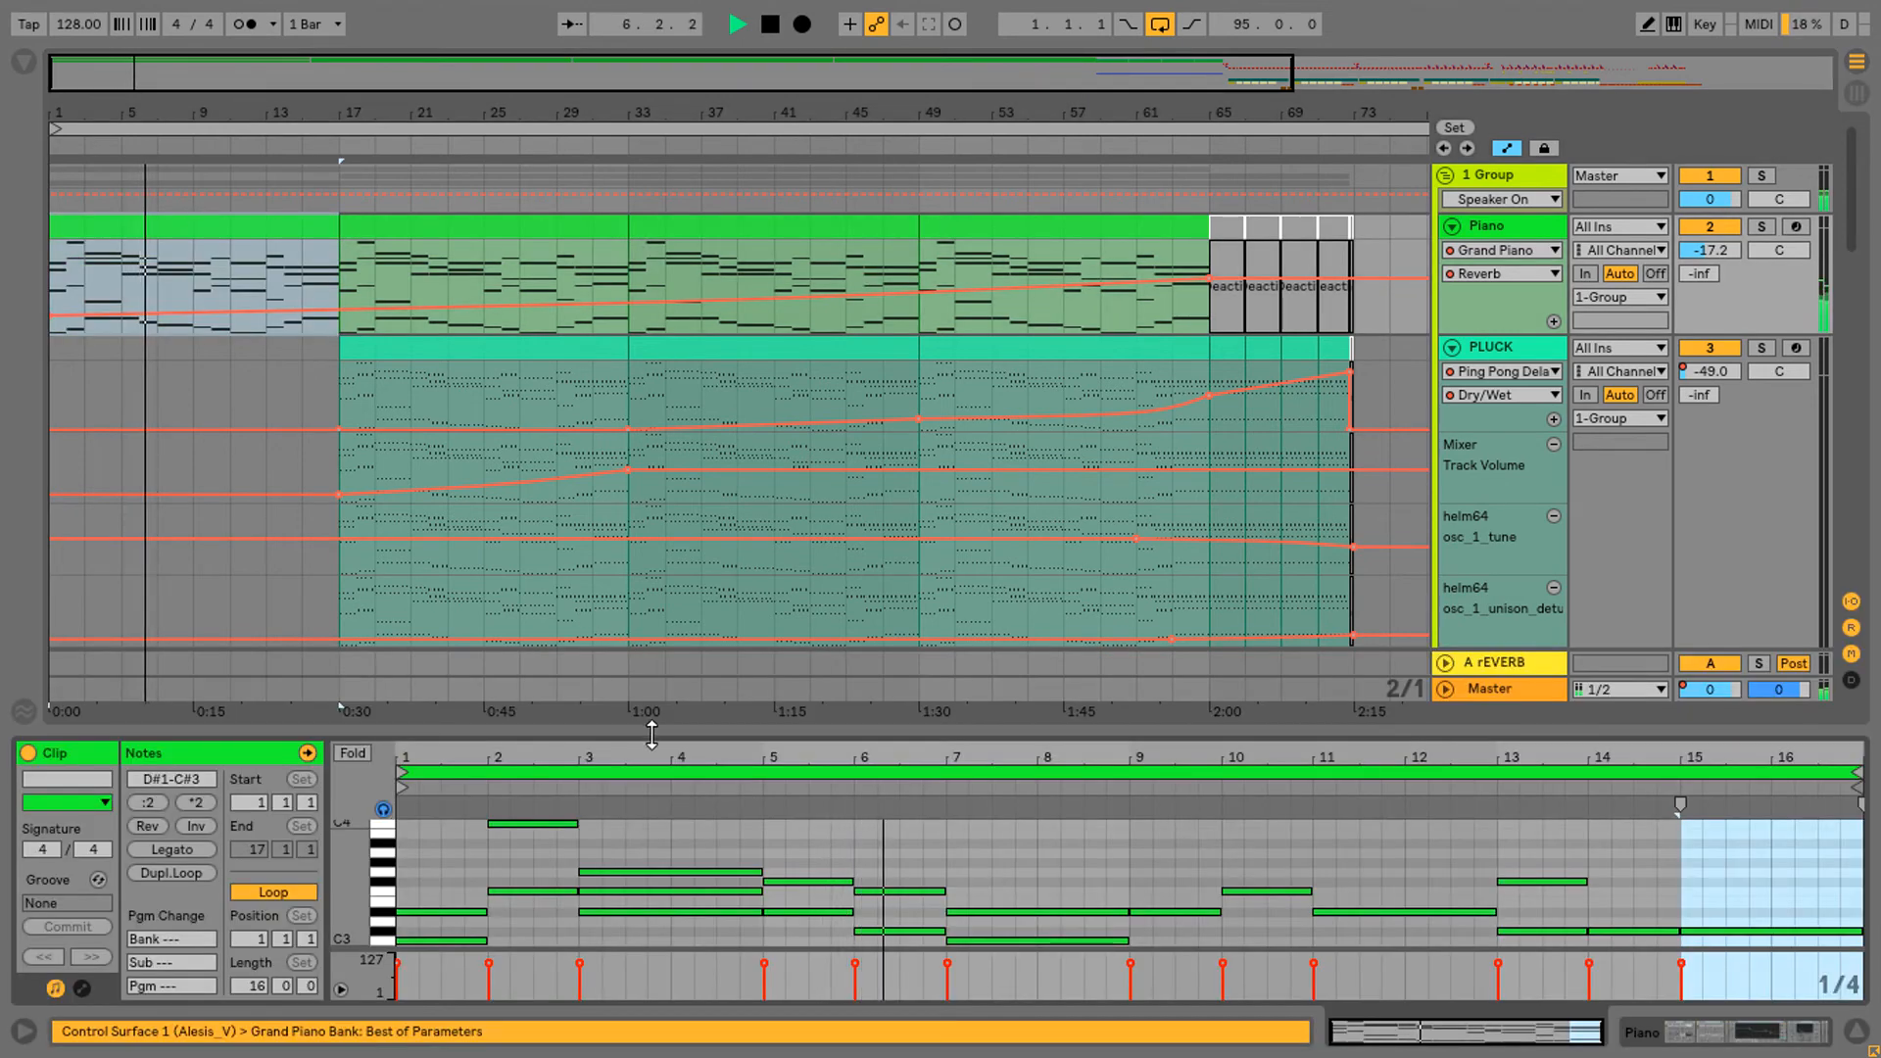
left_click_drag(651, 735, 651, 374)
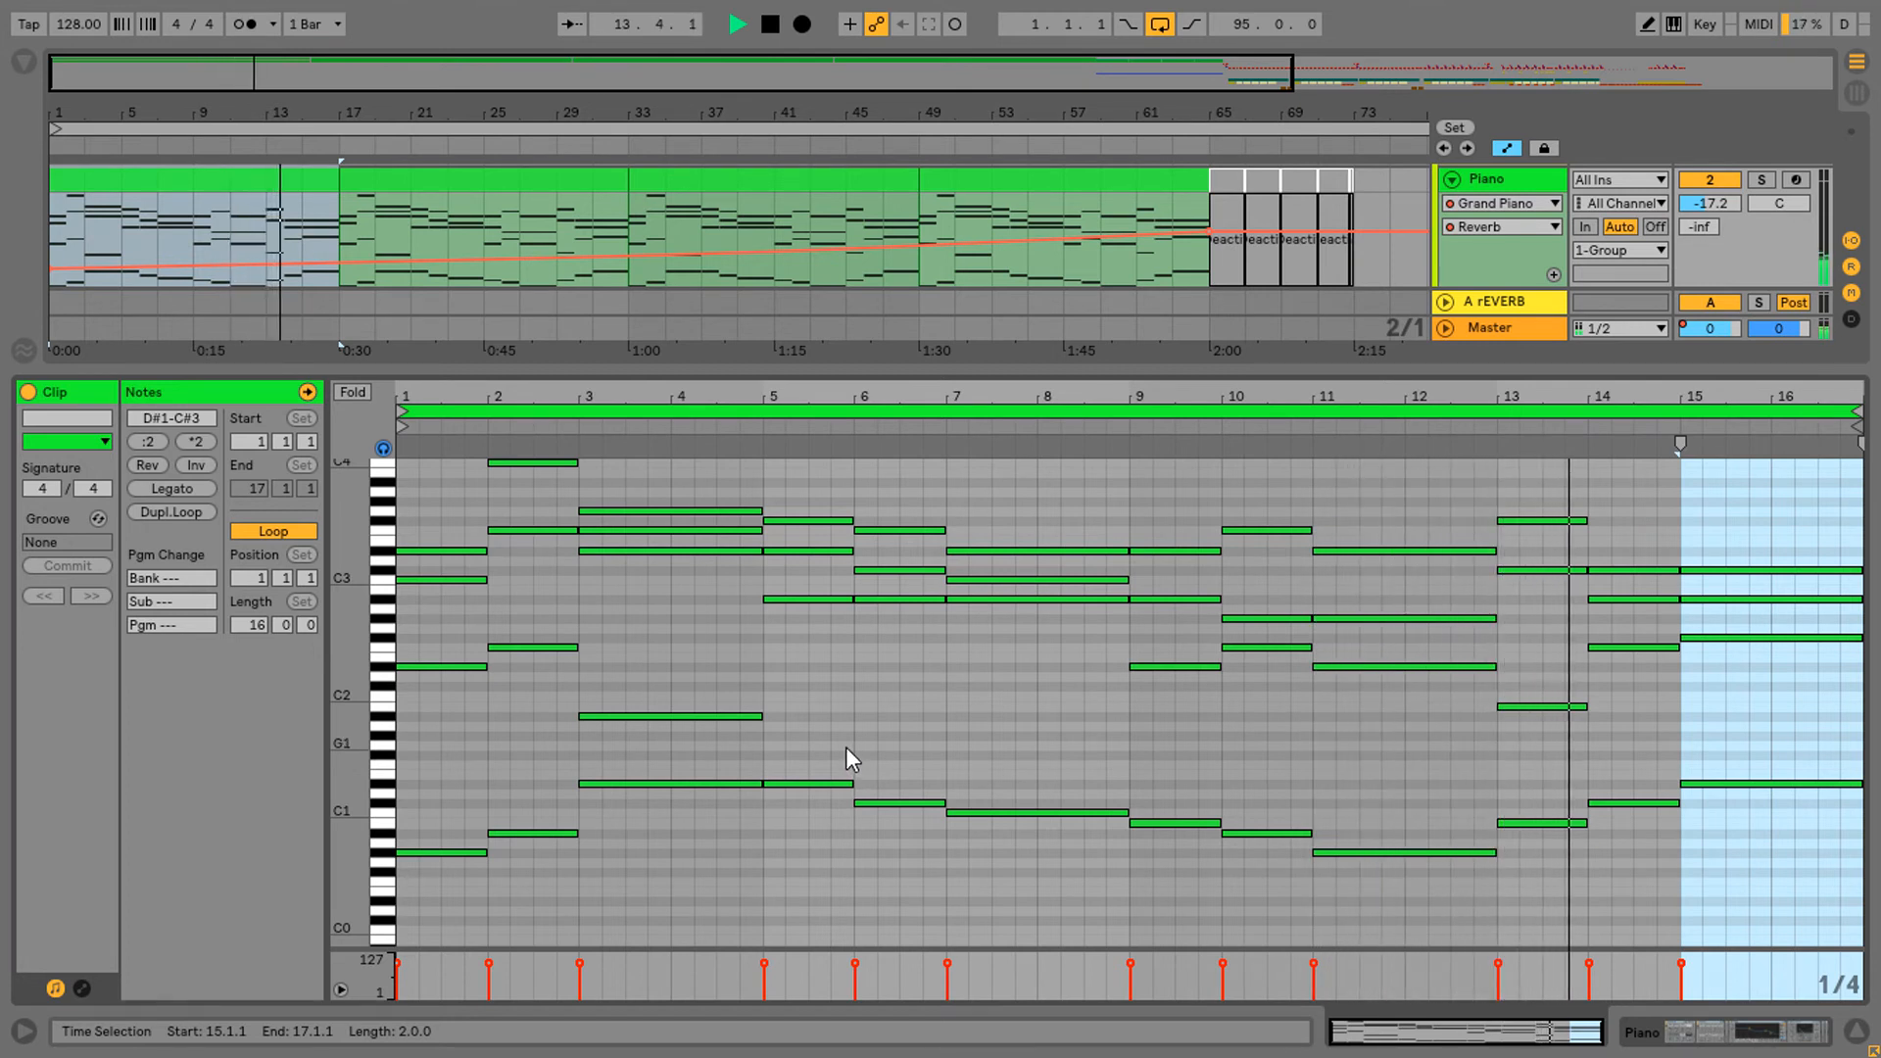
left_click(1033, 721)
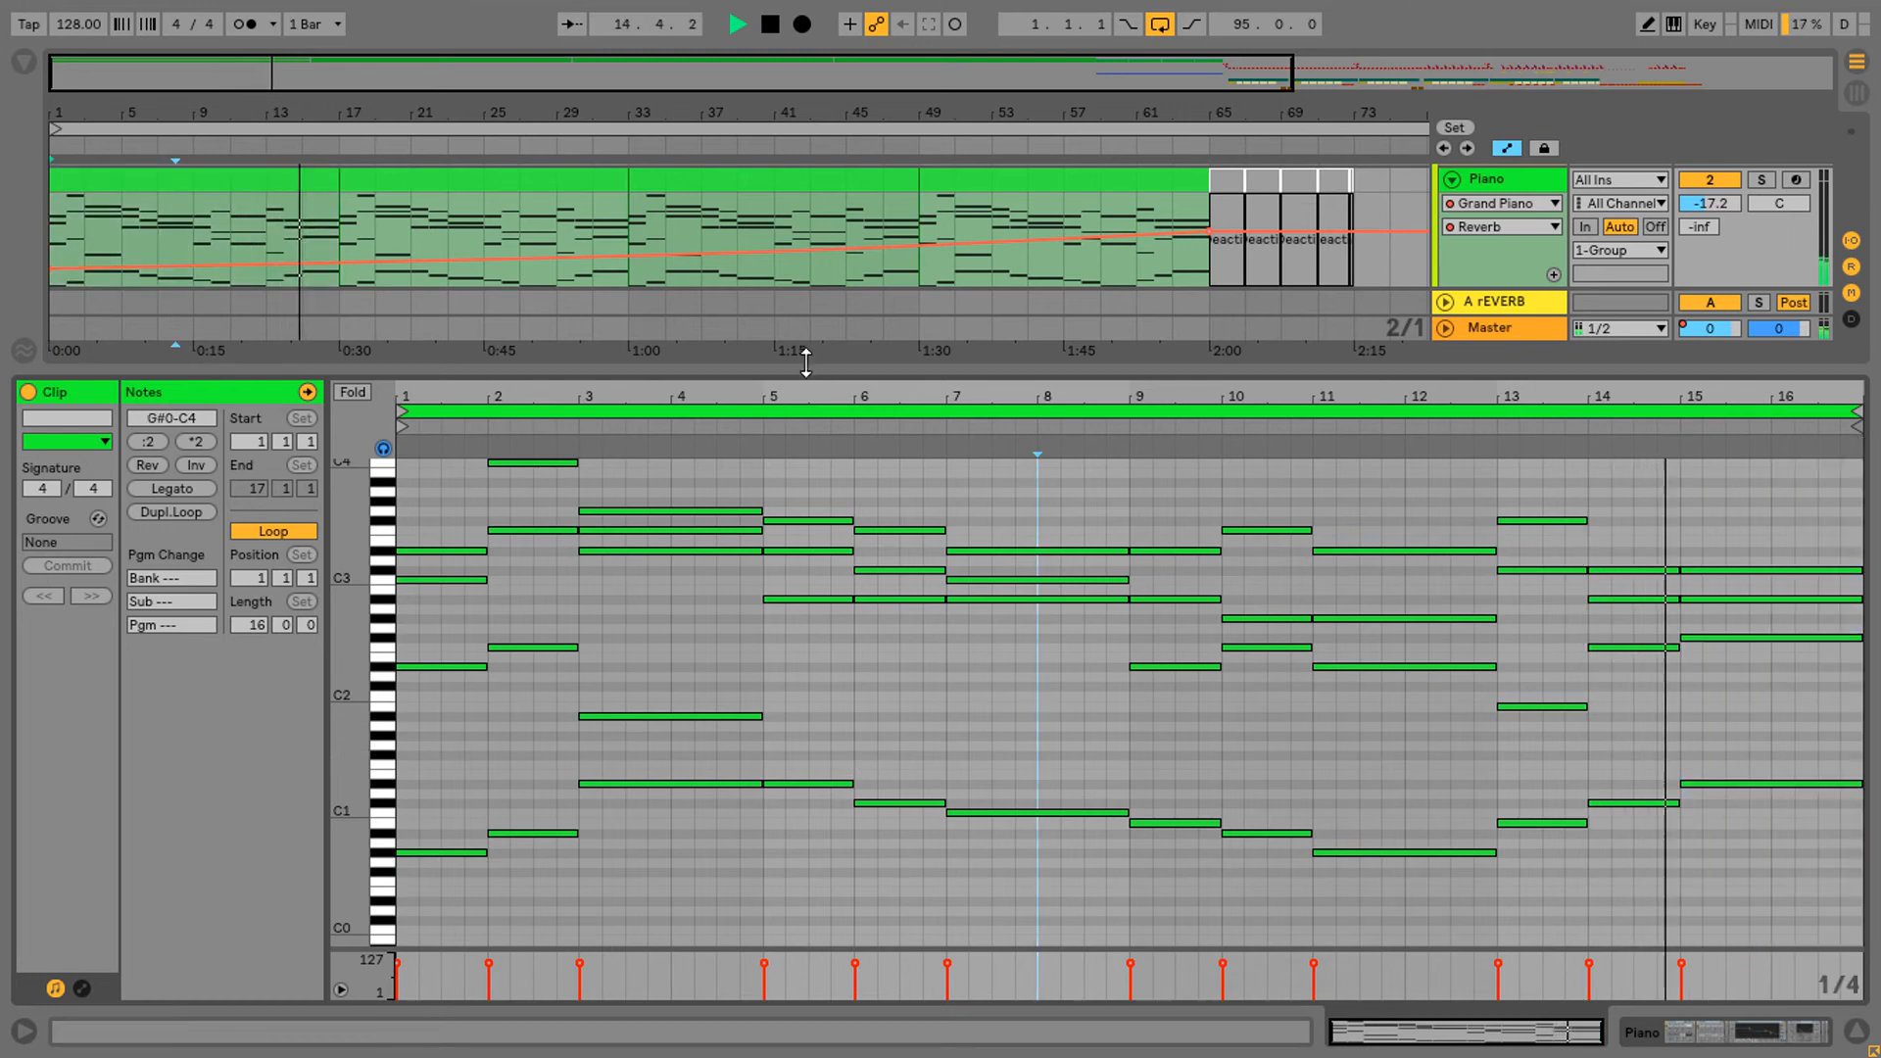
left_click_drag(794, 370, 780, 733)
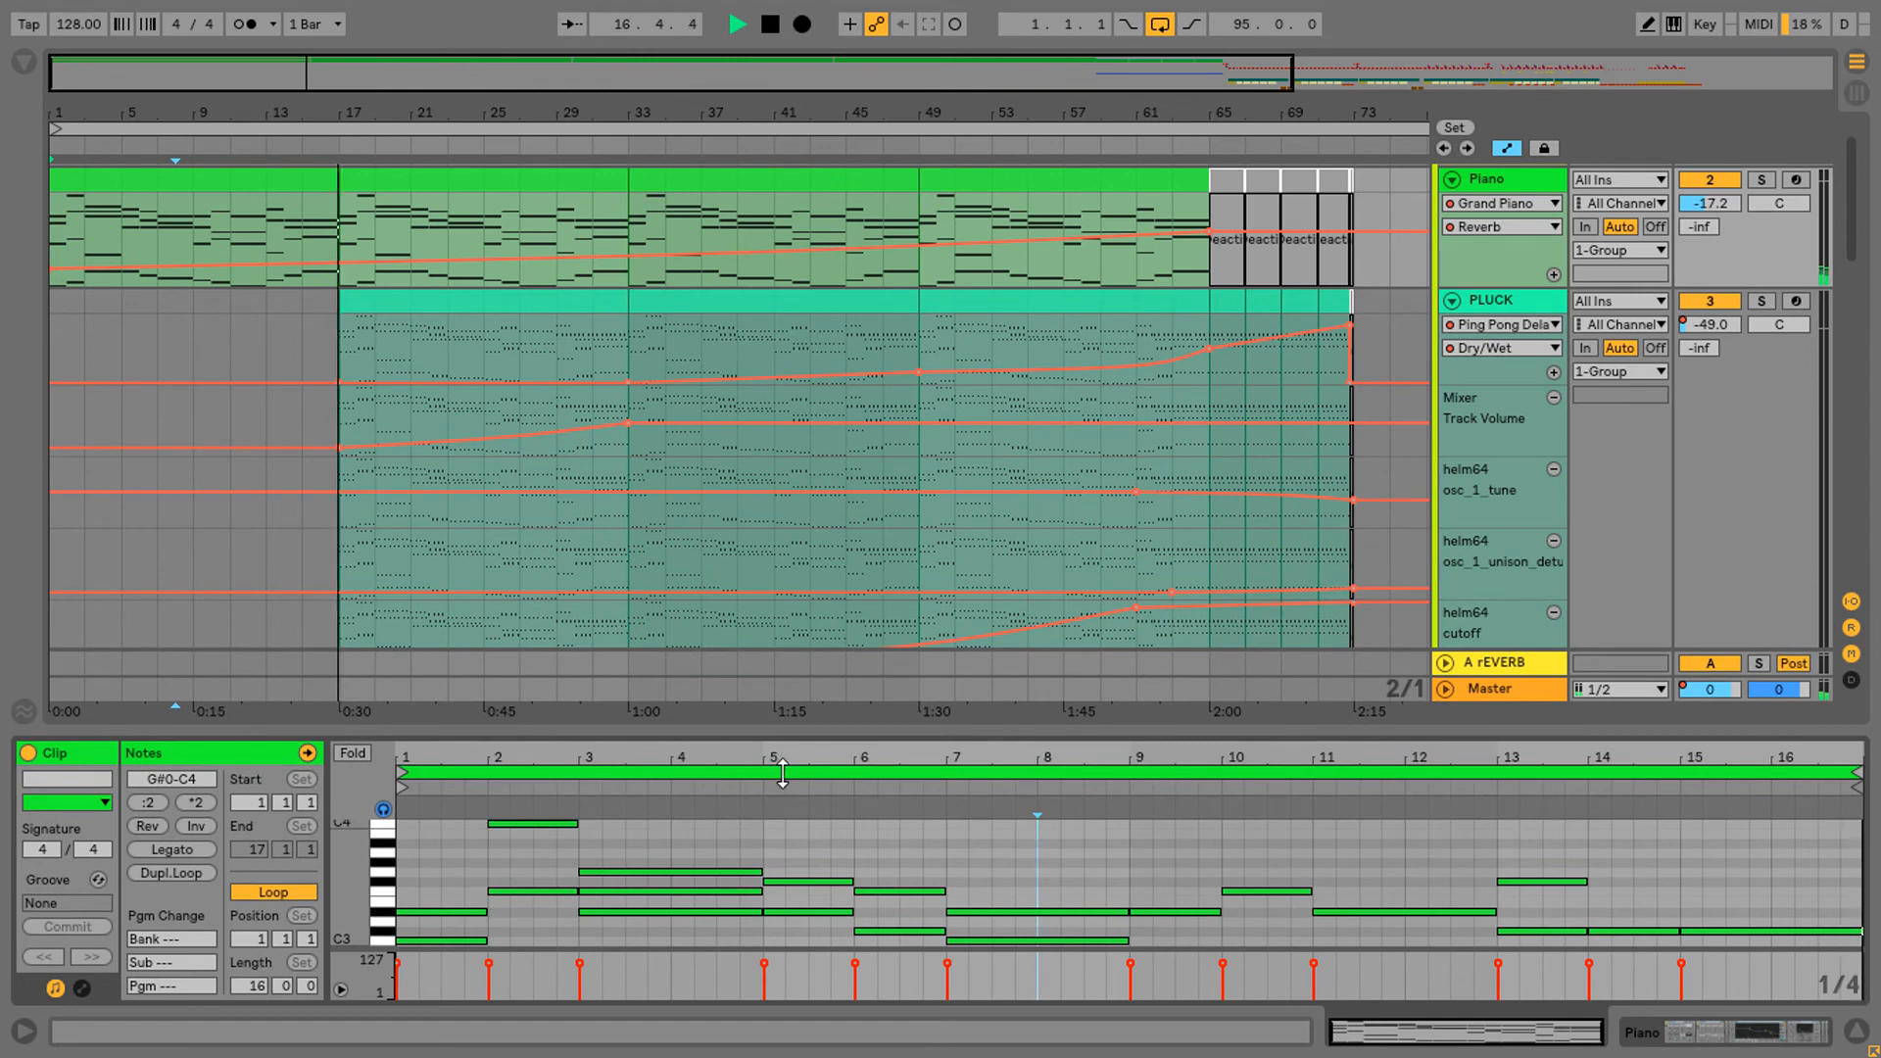
Open the first PLUCK clip and examine its short repeated notes in an enlarged note editor
left_click(449, 306)
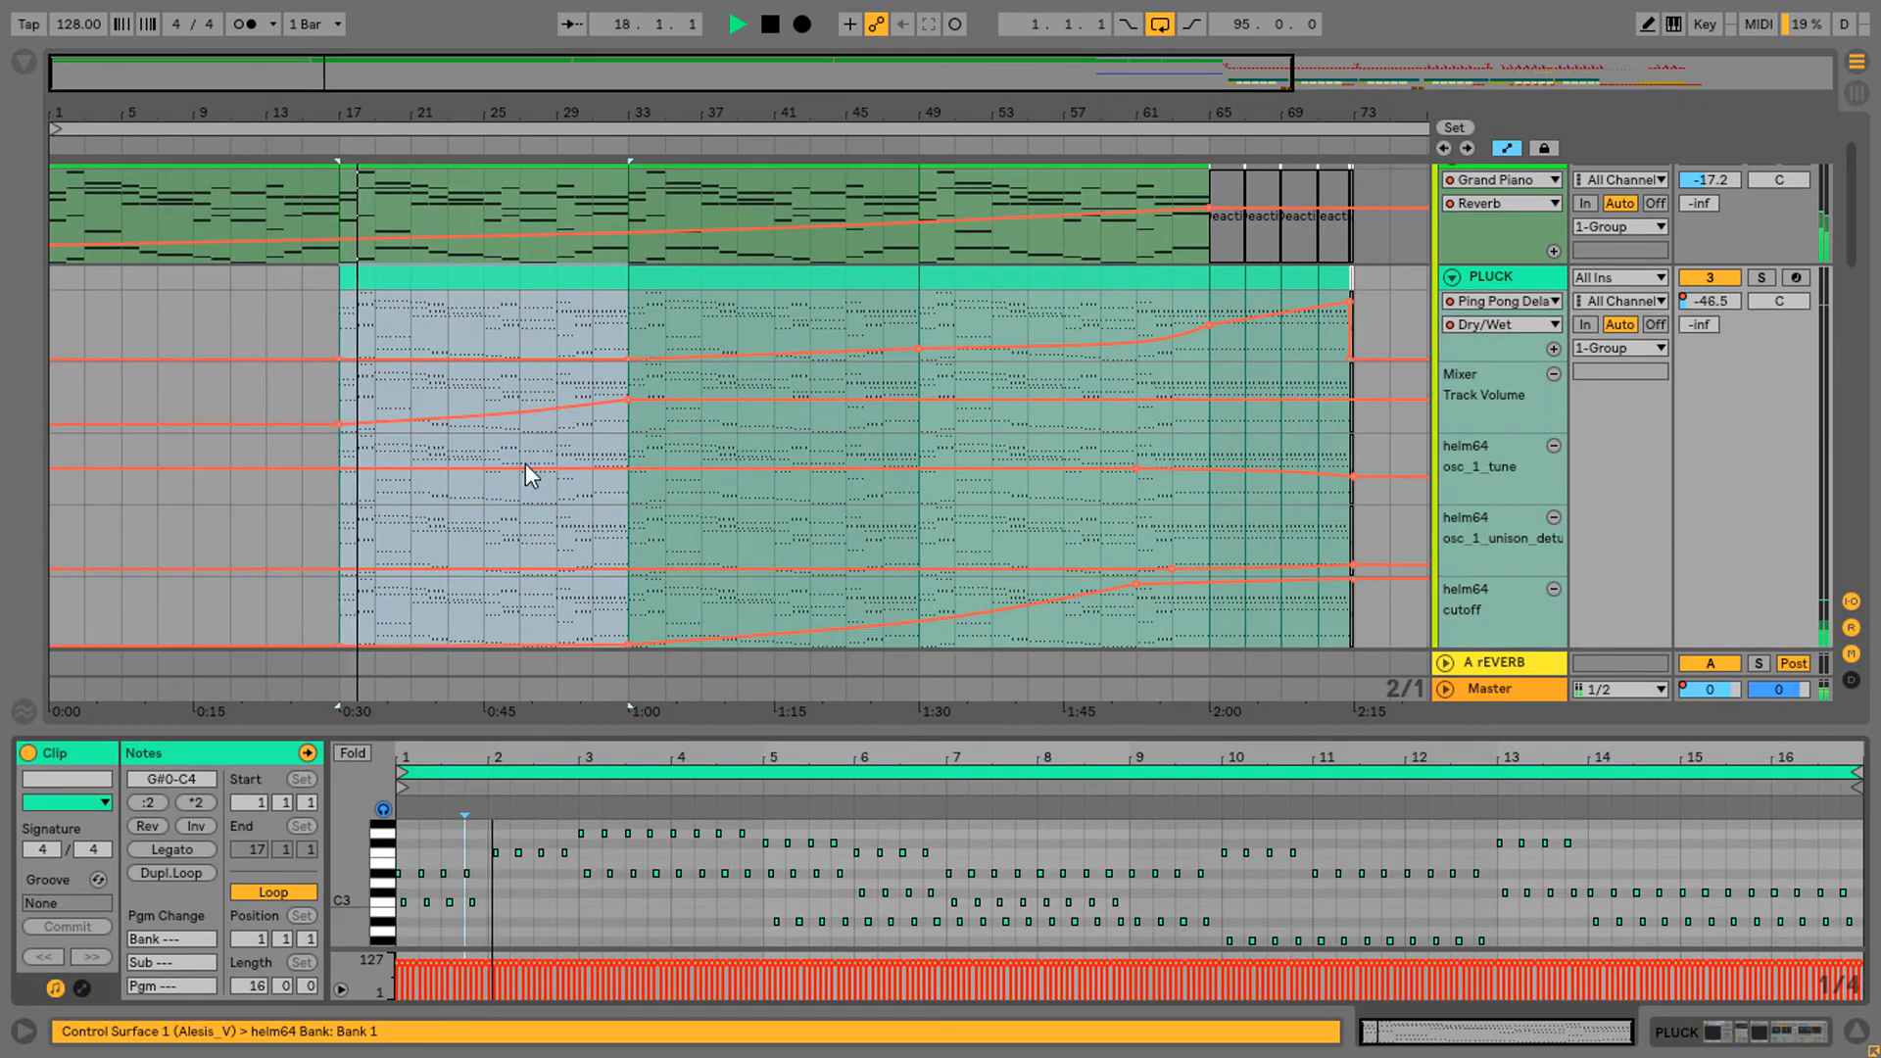
left_click_drag(654, 735, 667, 502)
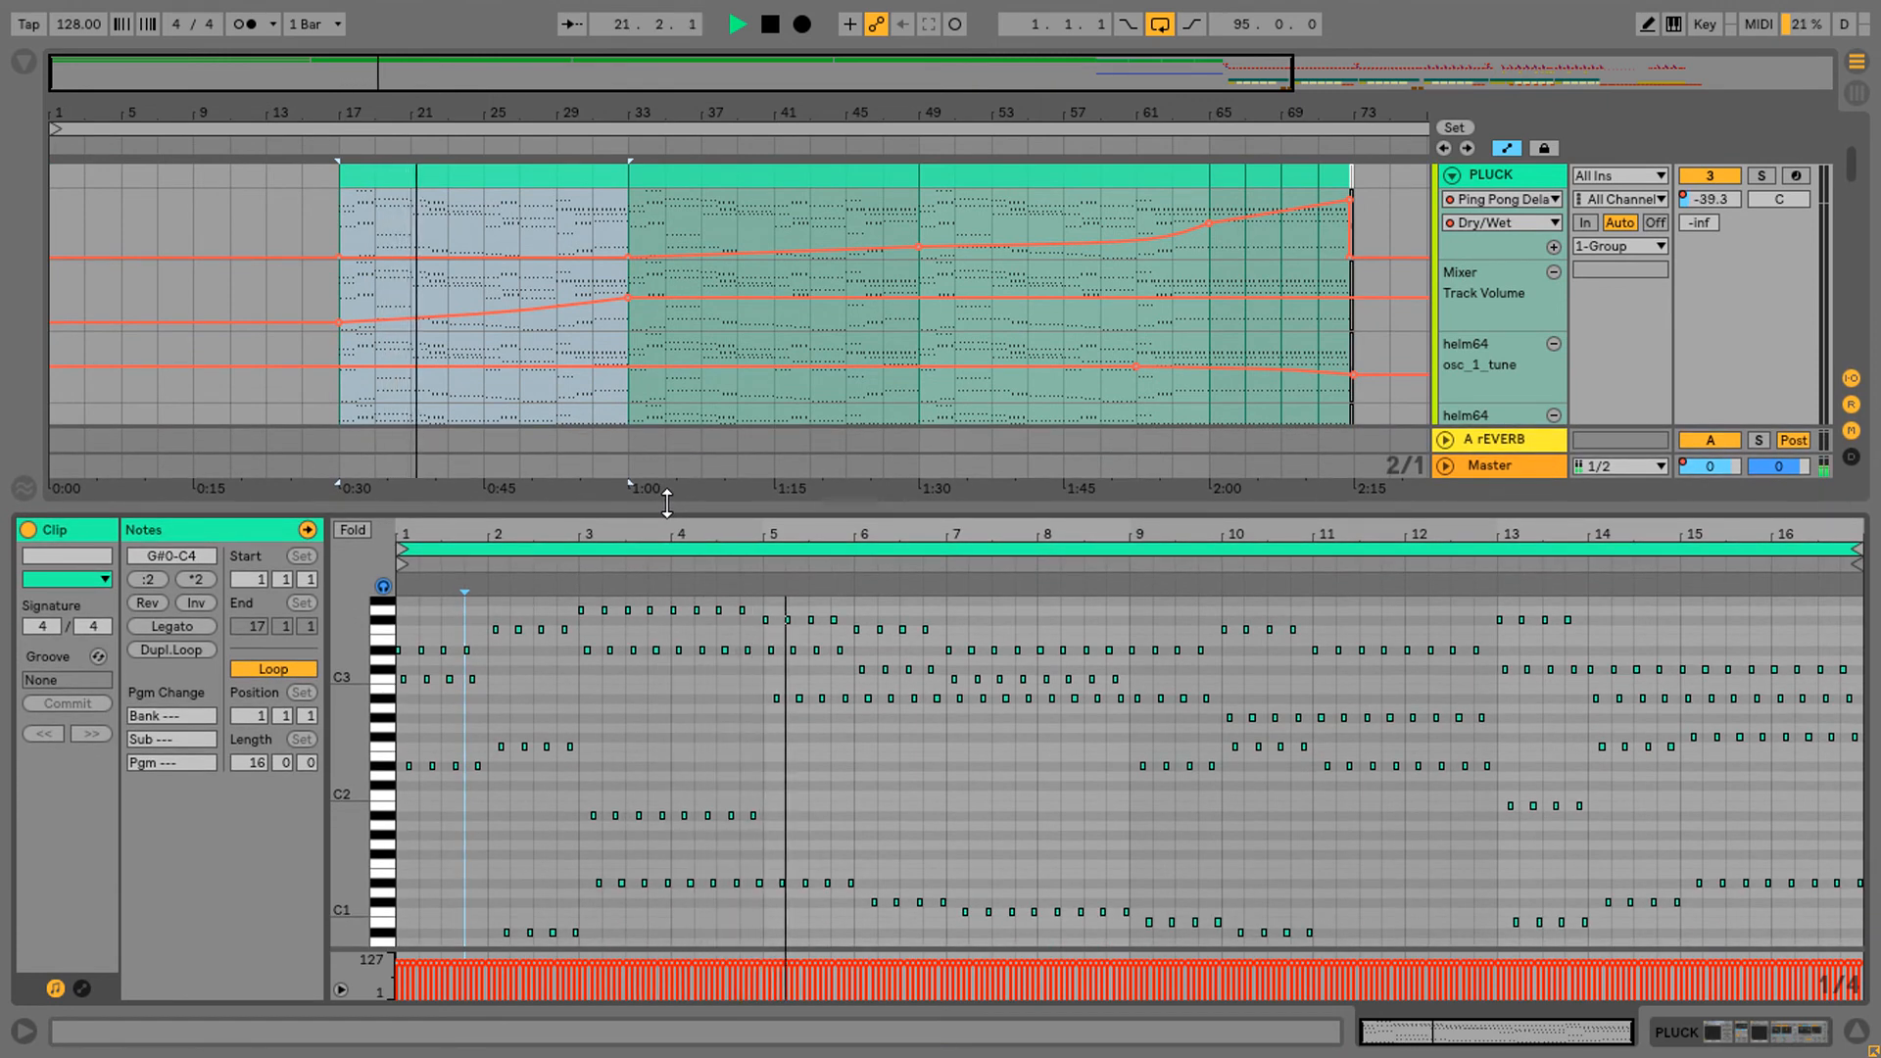
left_click_drag(1332, 878, 1015, 972)
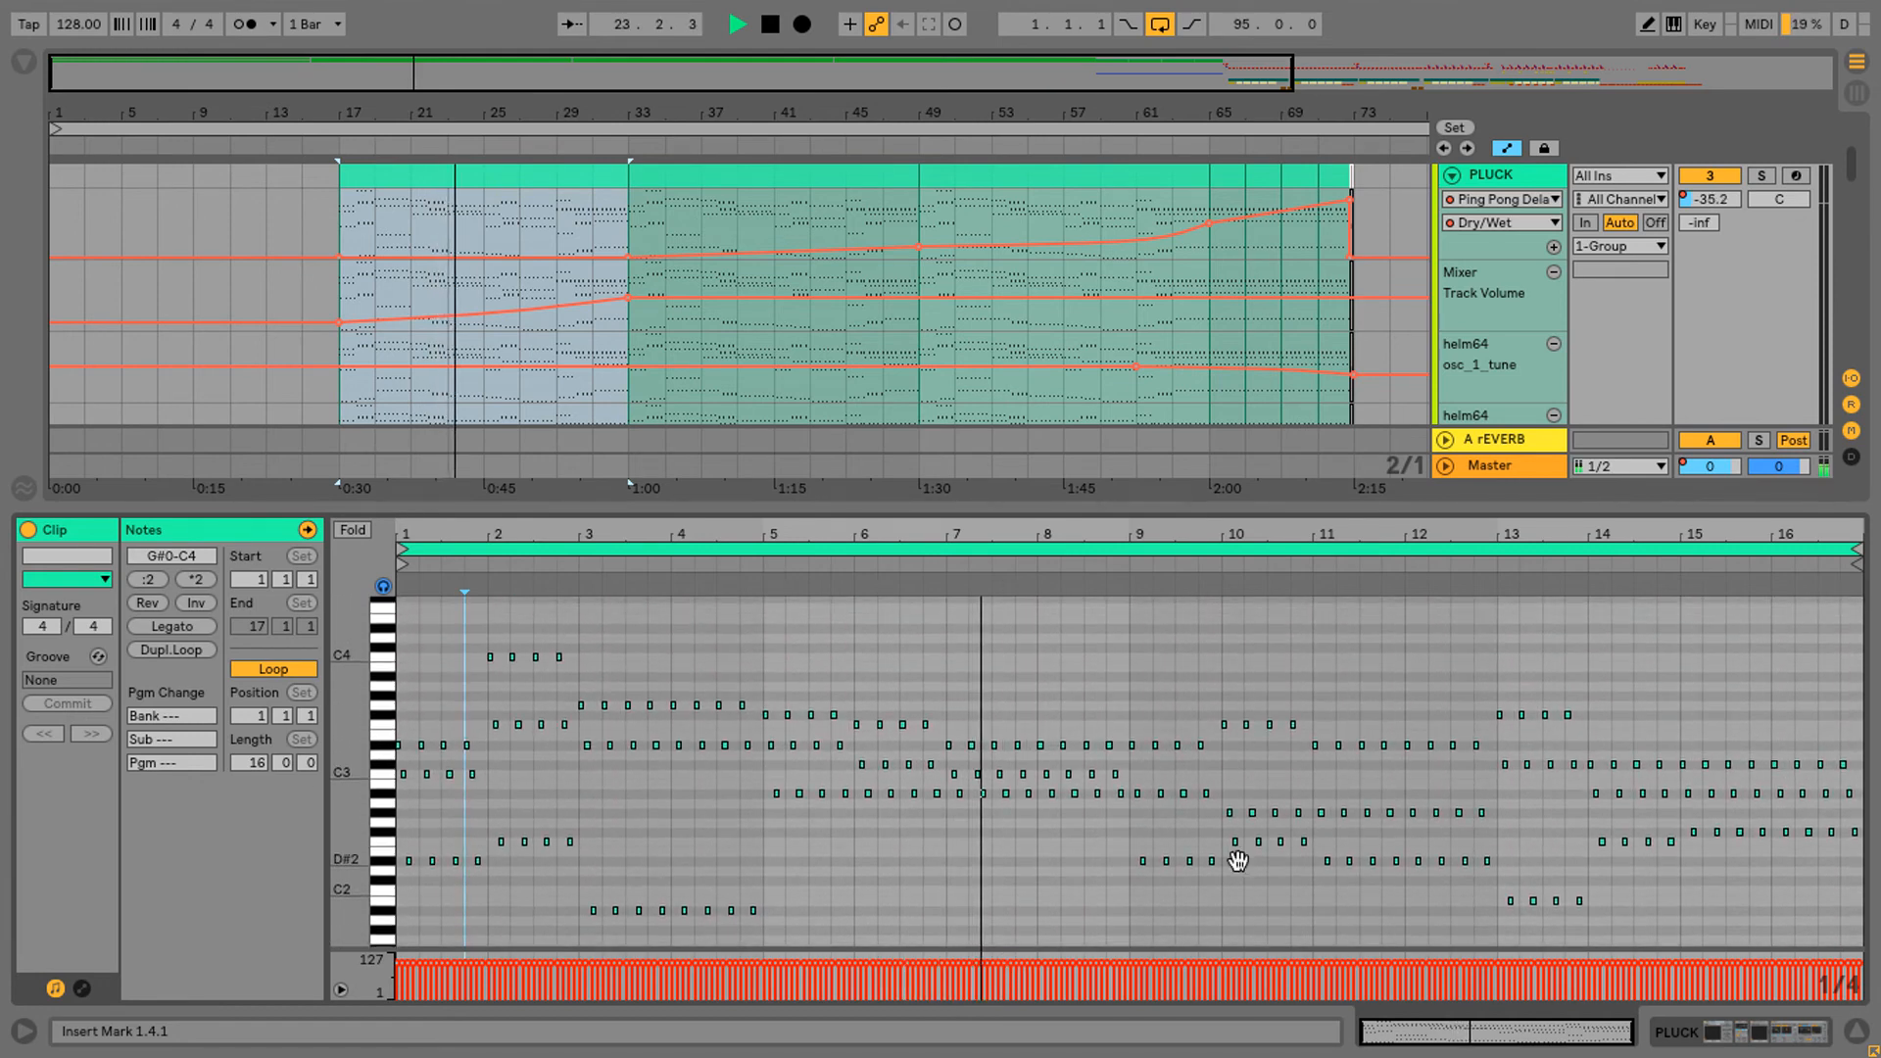
Examine the lower notes of the PLUCK clip and shrink the note editor to enlarge the arrangement view
left_click_drag(1240, 856, 1302, 744)
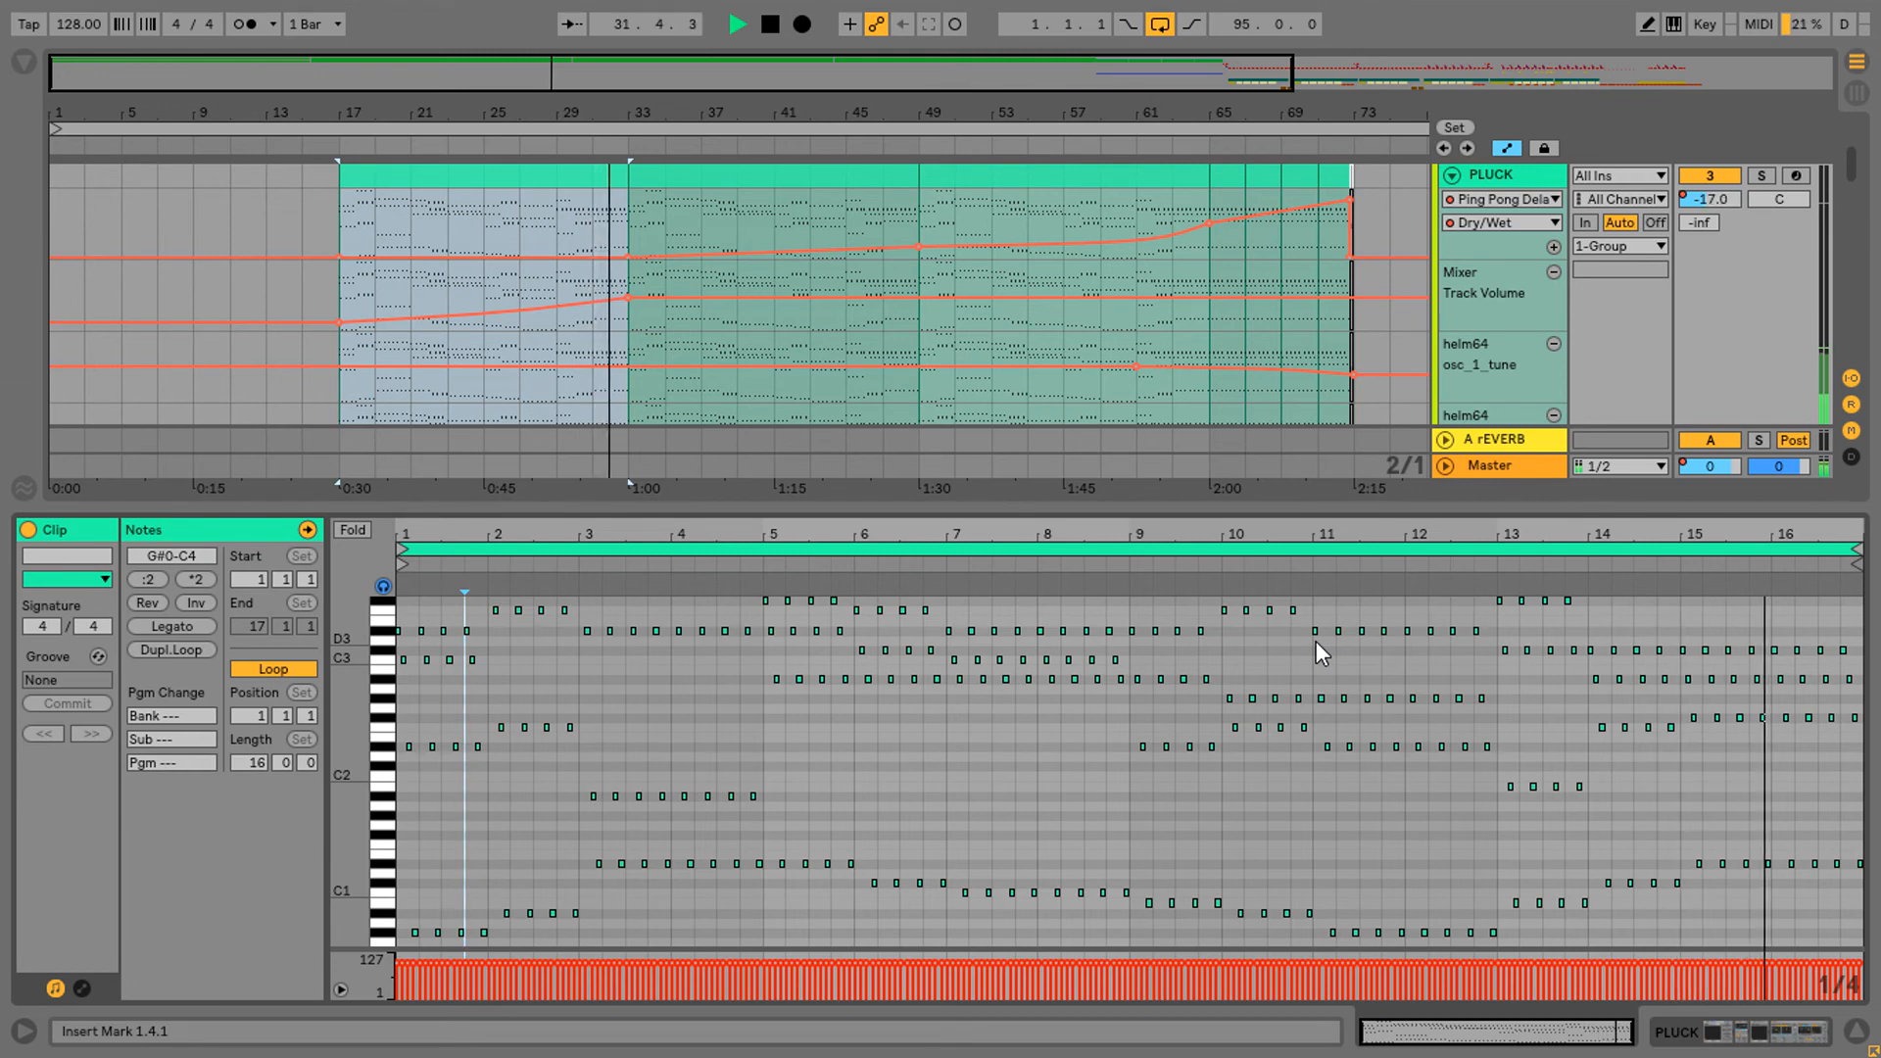
left_click_drag(954, 503, 949, 743)
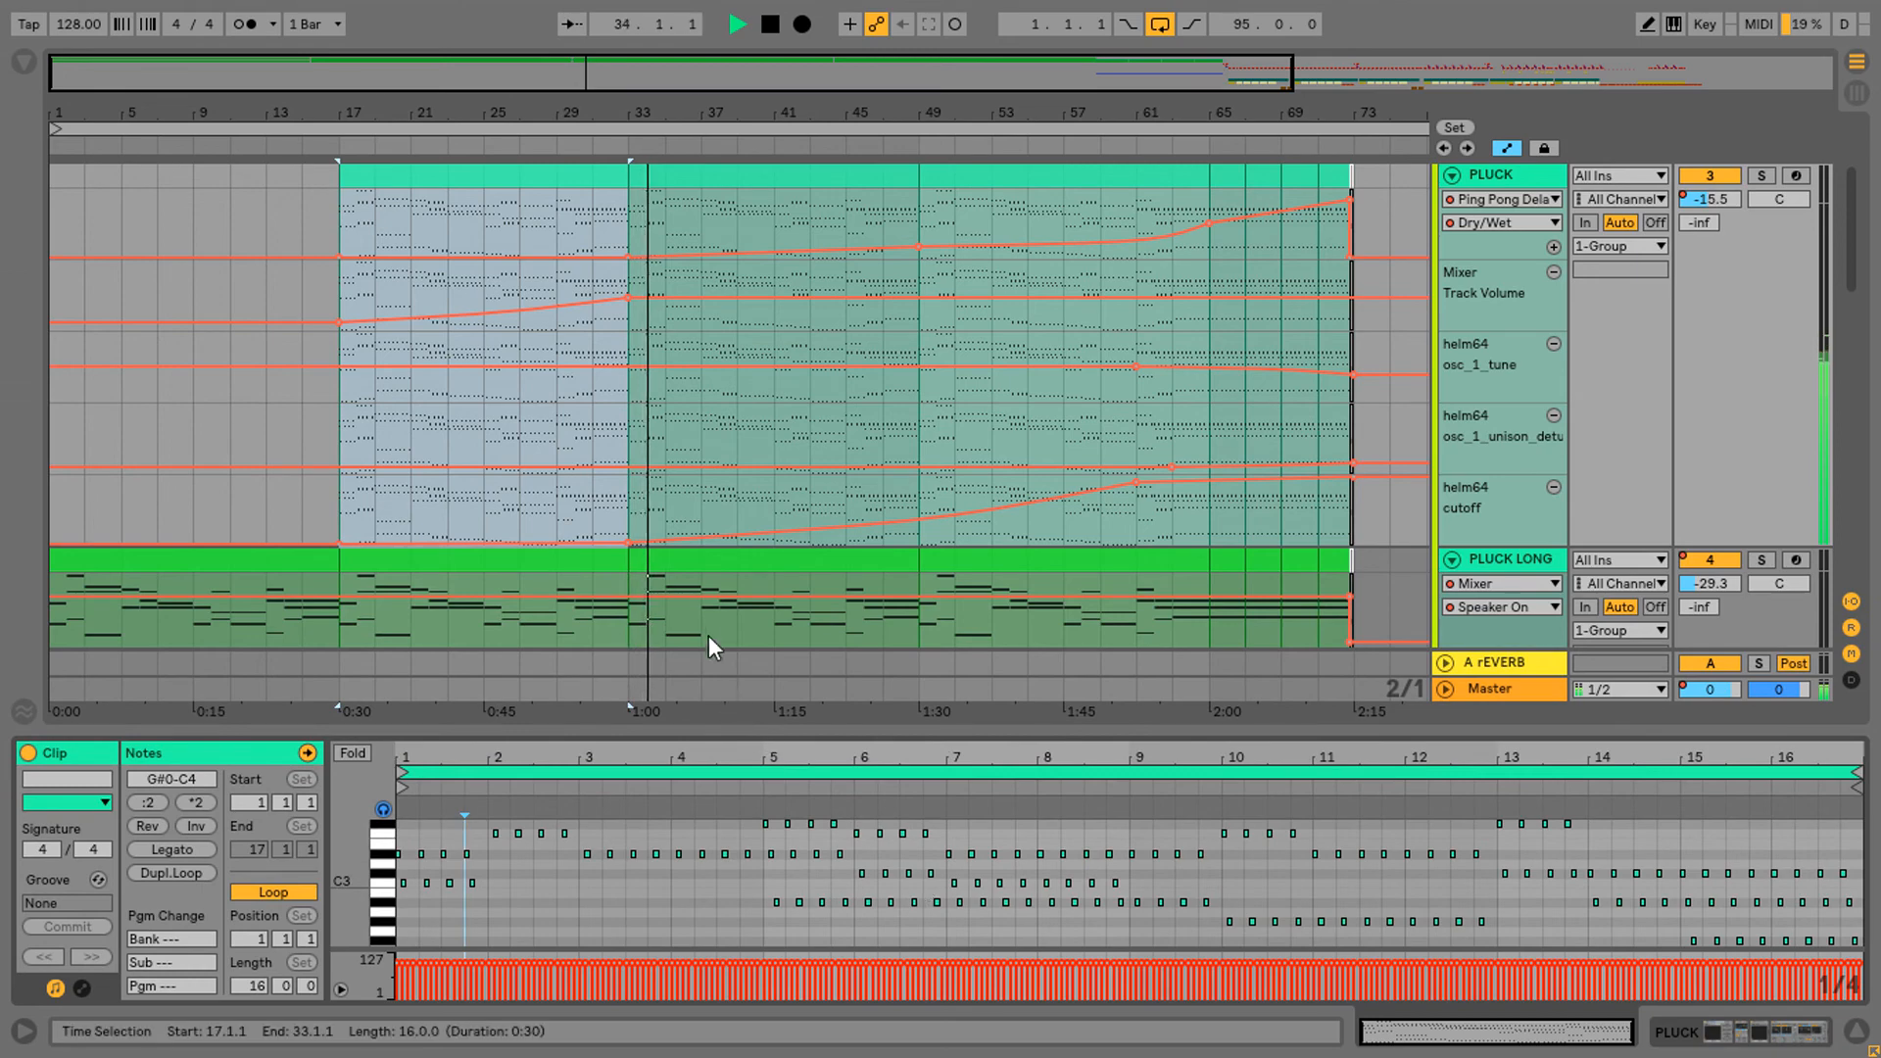
Open the PLUCK LONG clip spanning bars 33 to 49 and examine its sustained notes in an enlarged note editor
scroll(697, 608, "down", 3)
scroll(690, 580, "down", 1)
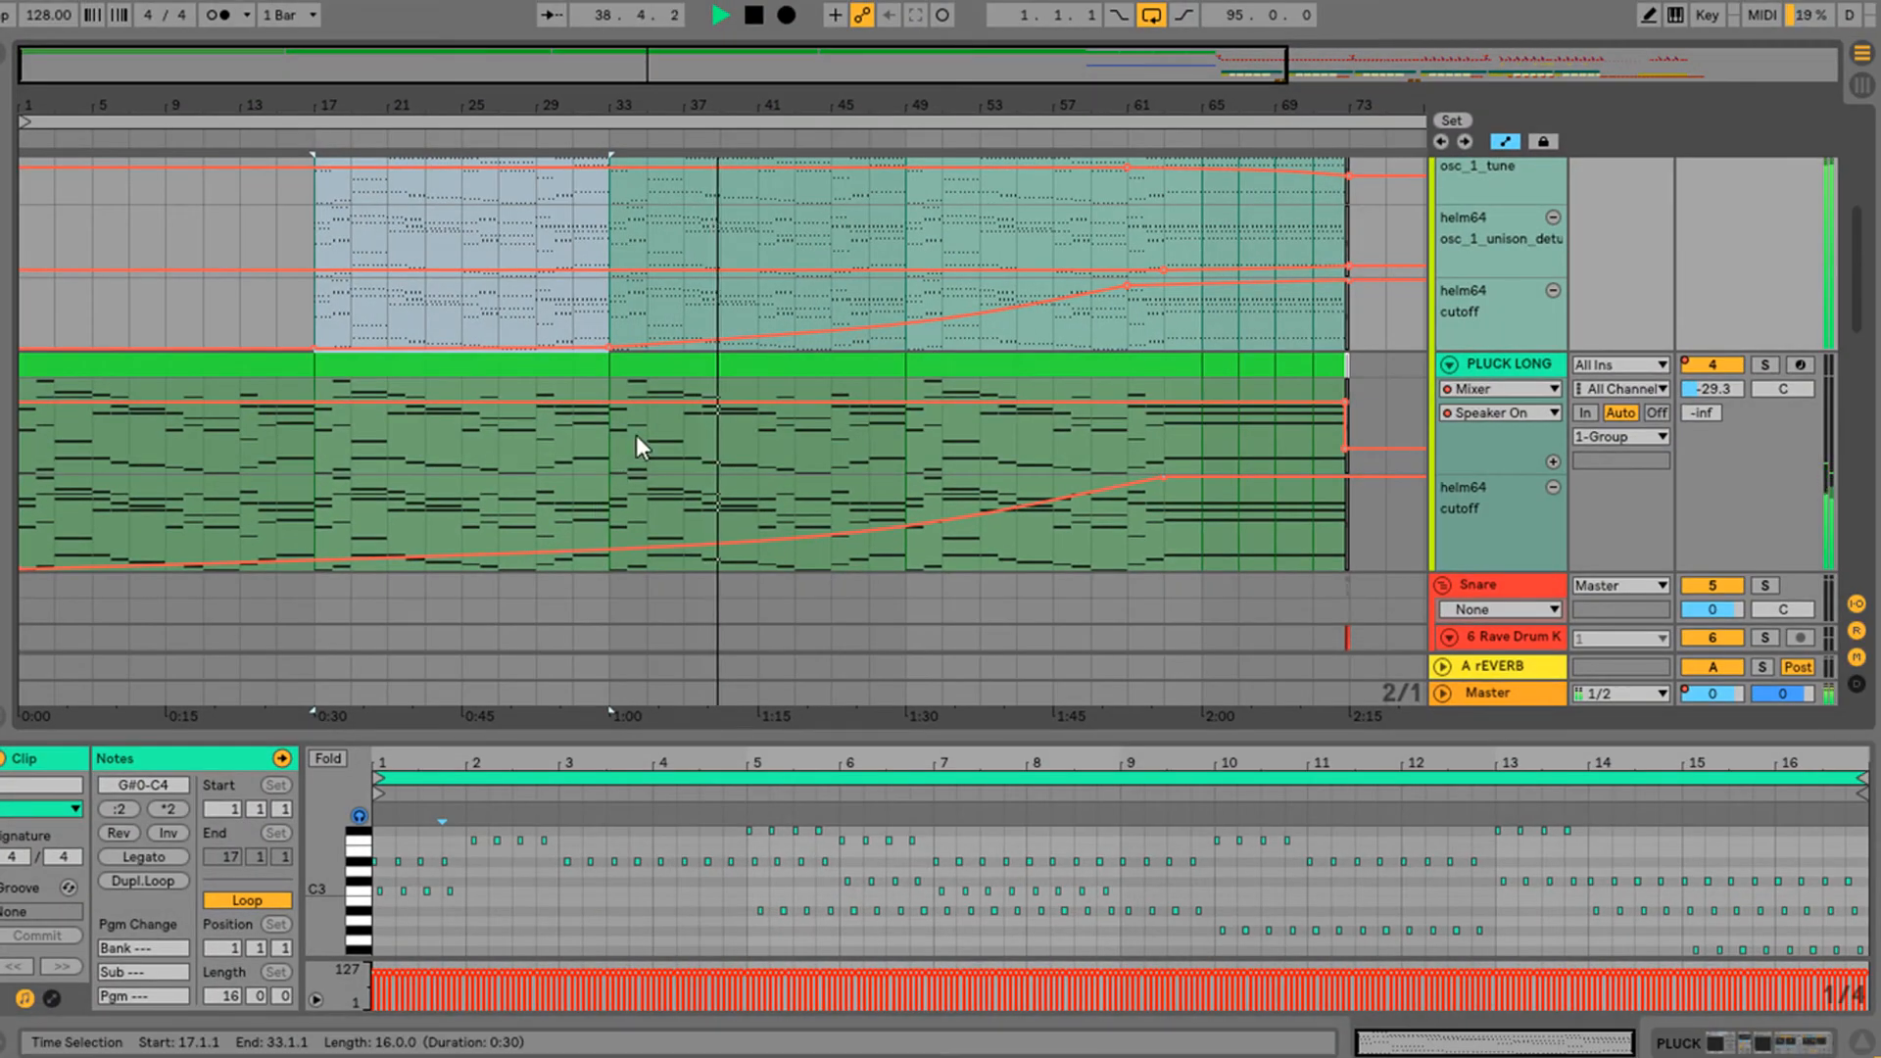
left_click(697, 373)
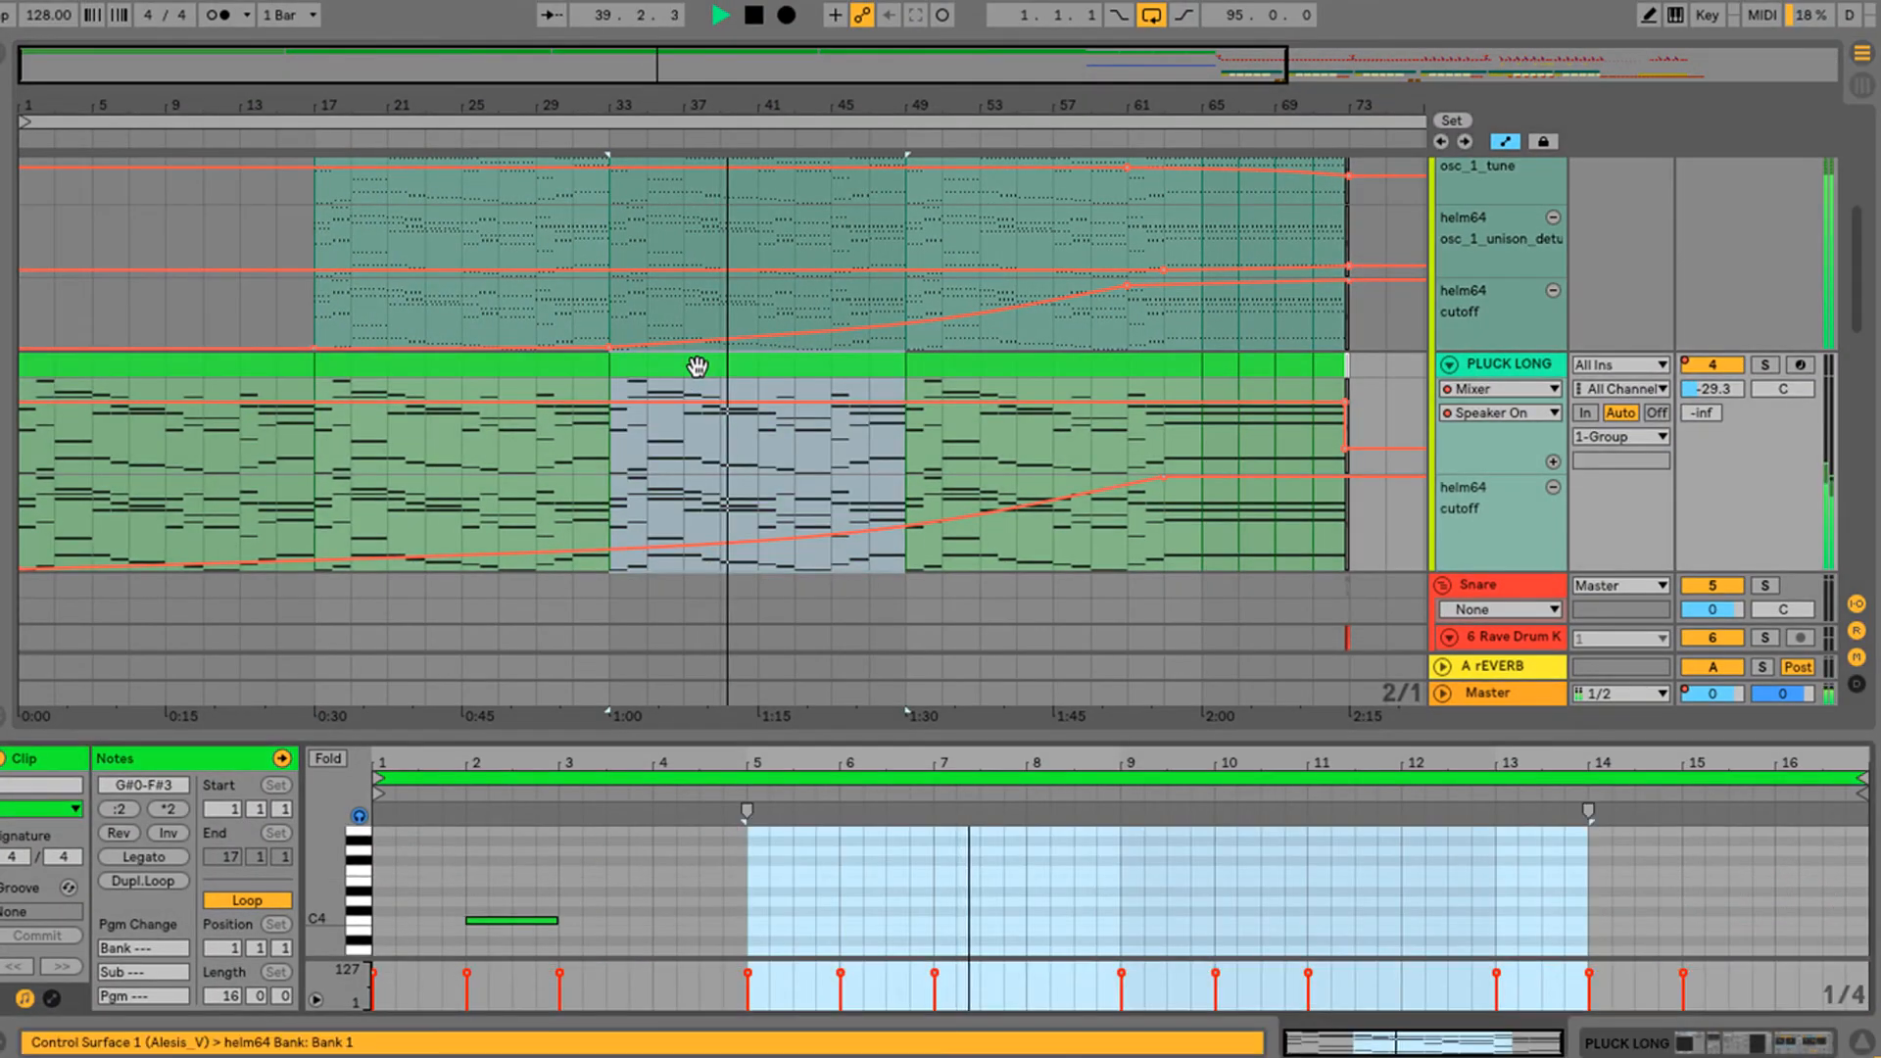
left_click_drag(913, 733, 910, 316)
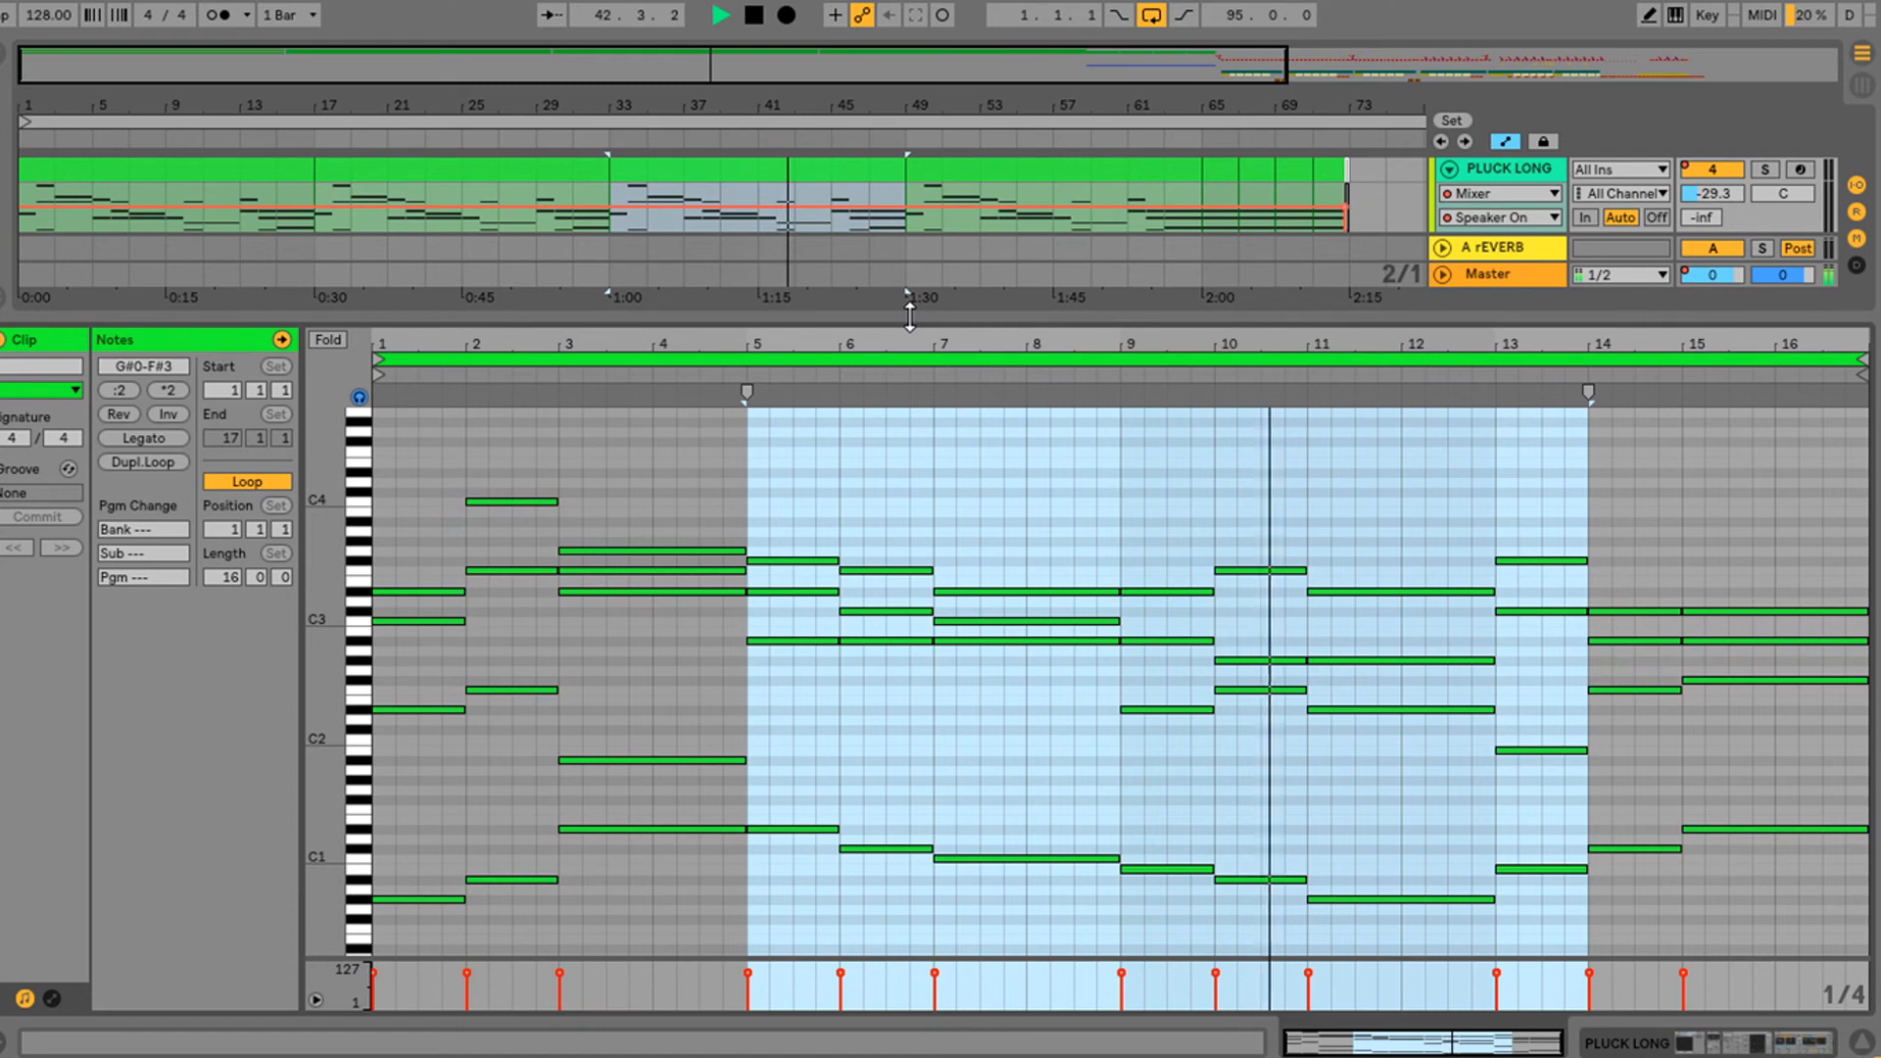
Hide the note editor and review the automation curves on the Piano, PLUCK and PLUCK LONG tracks
left_click_drag(910, 318, 894, 714)
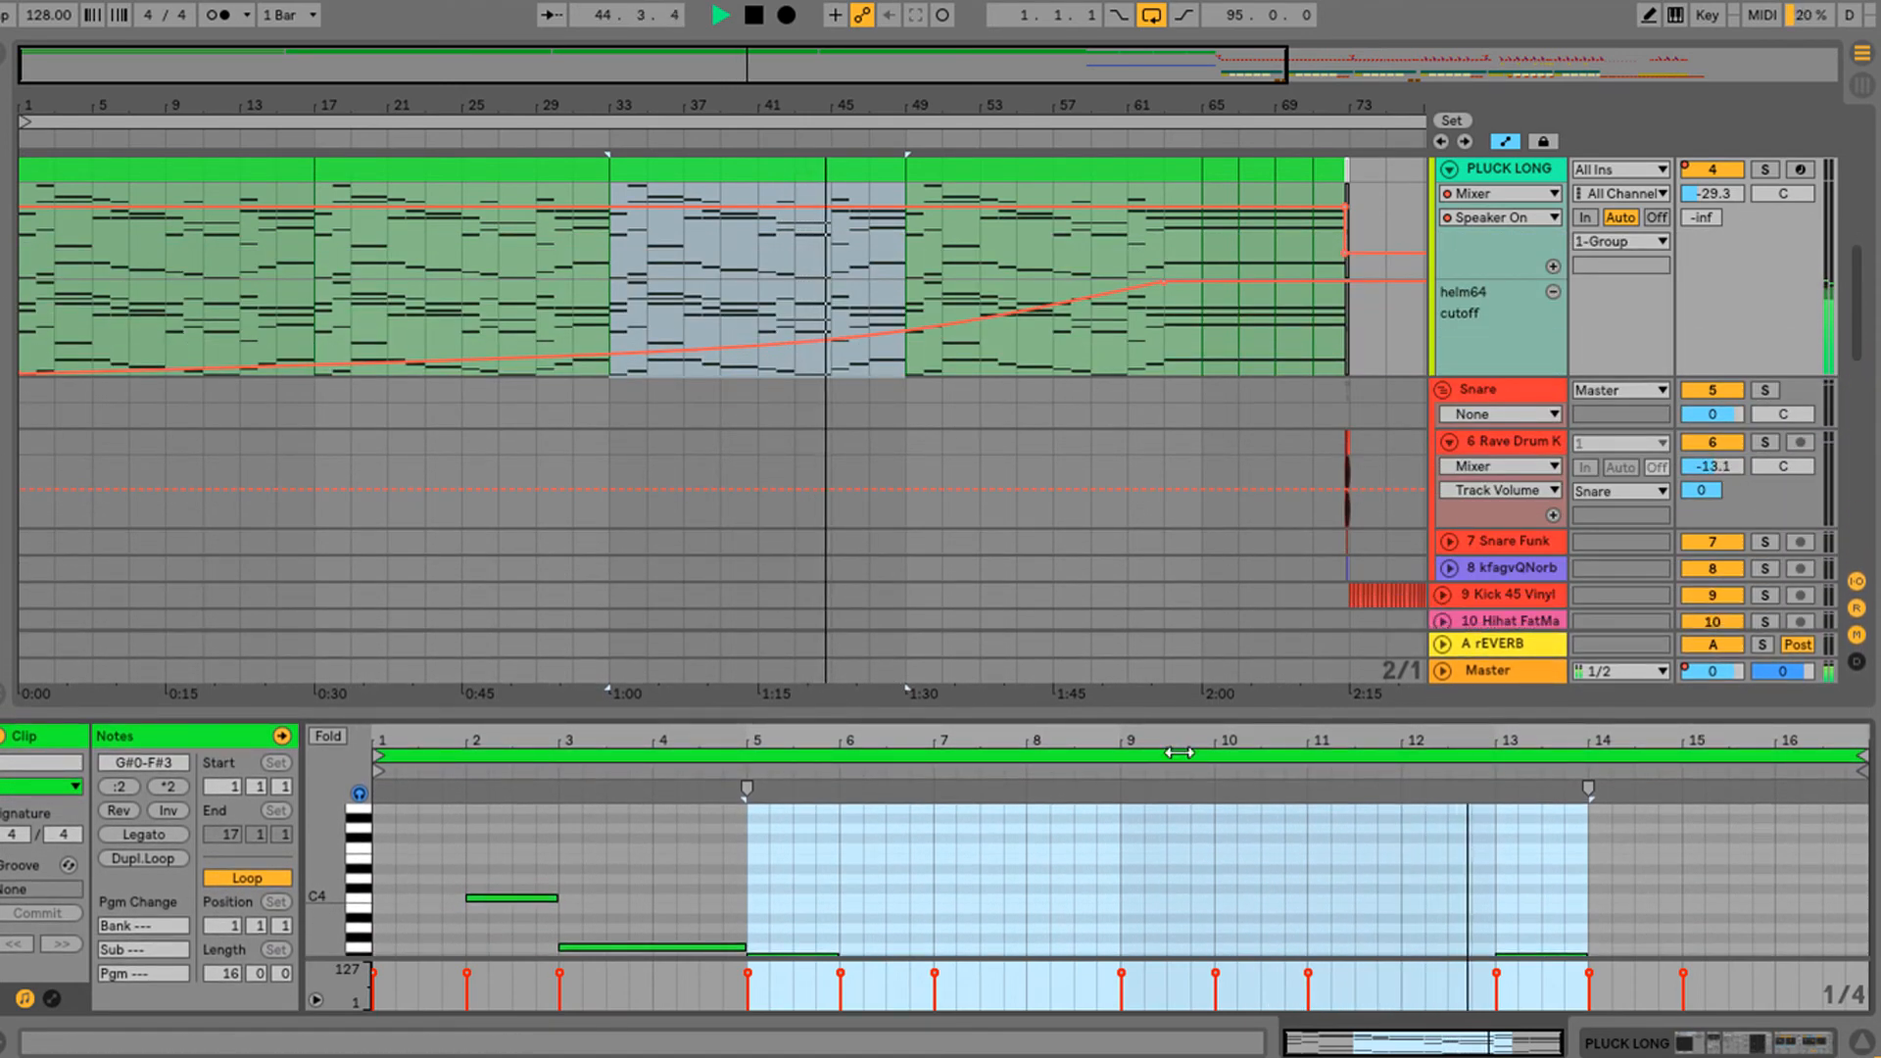
left_click_drag(1196, 707, 1190, 1019)
scroll(1138, 723, "up", 3)
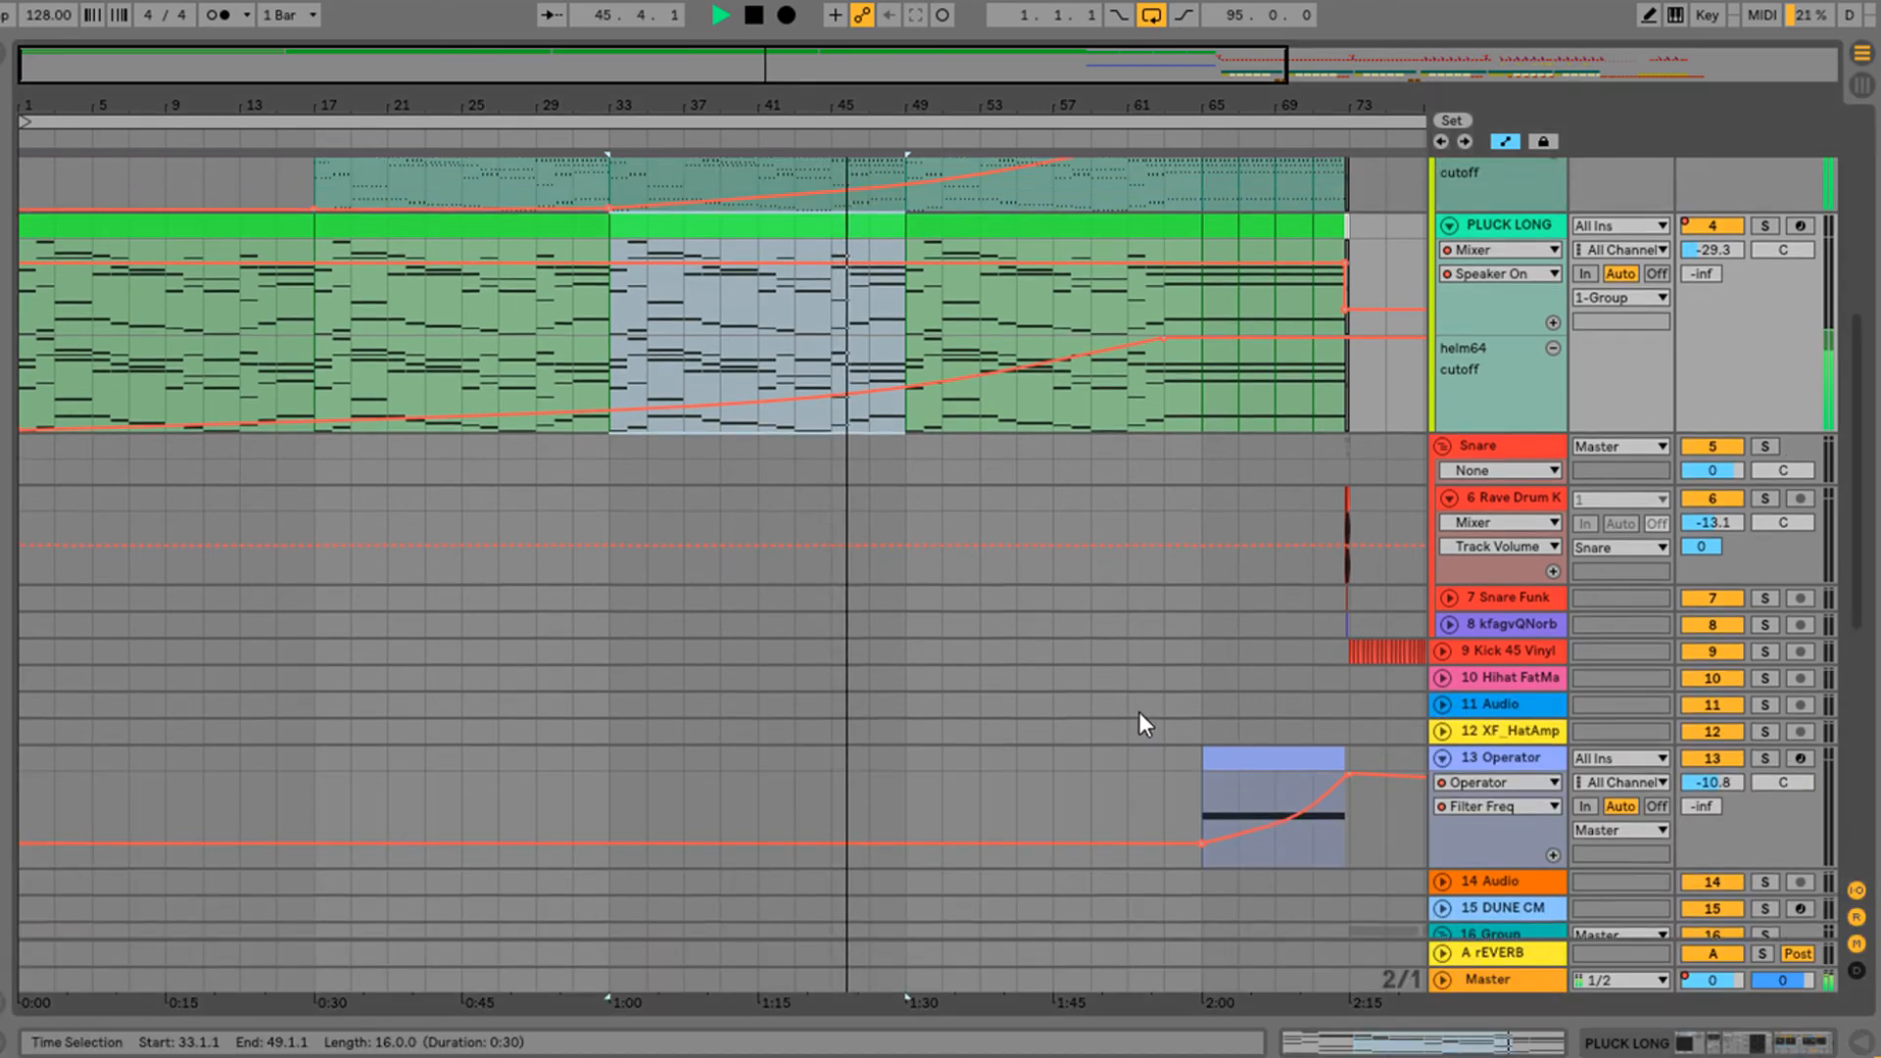
scroll(1138, 711, "up", 5)
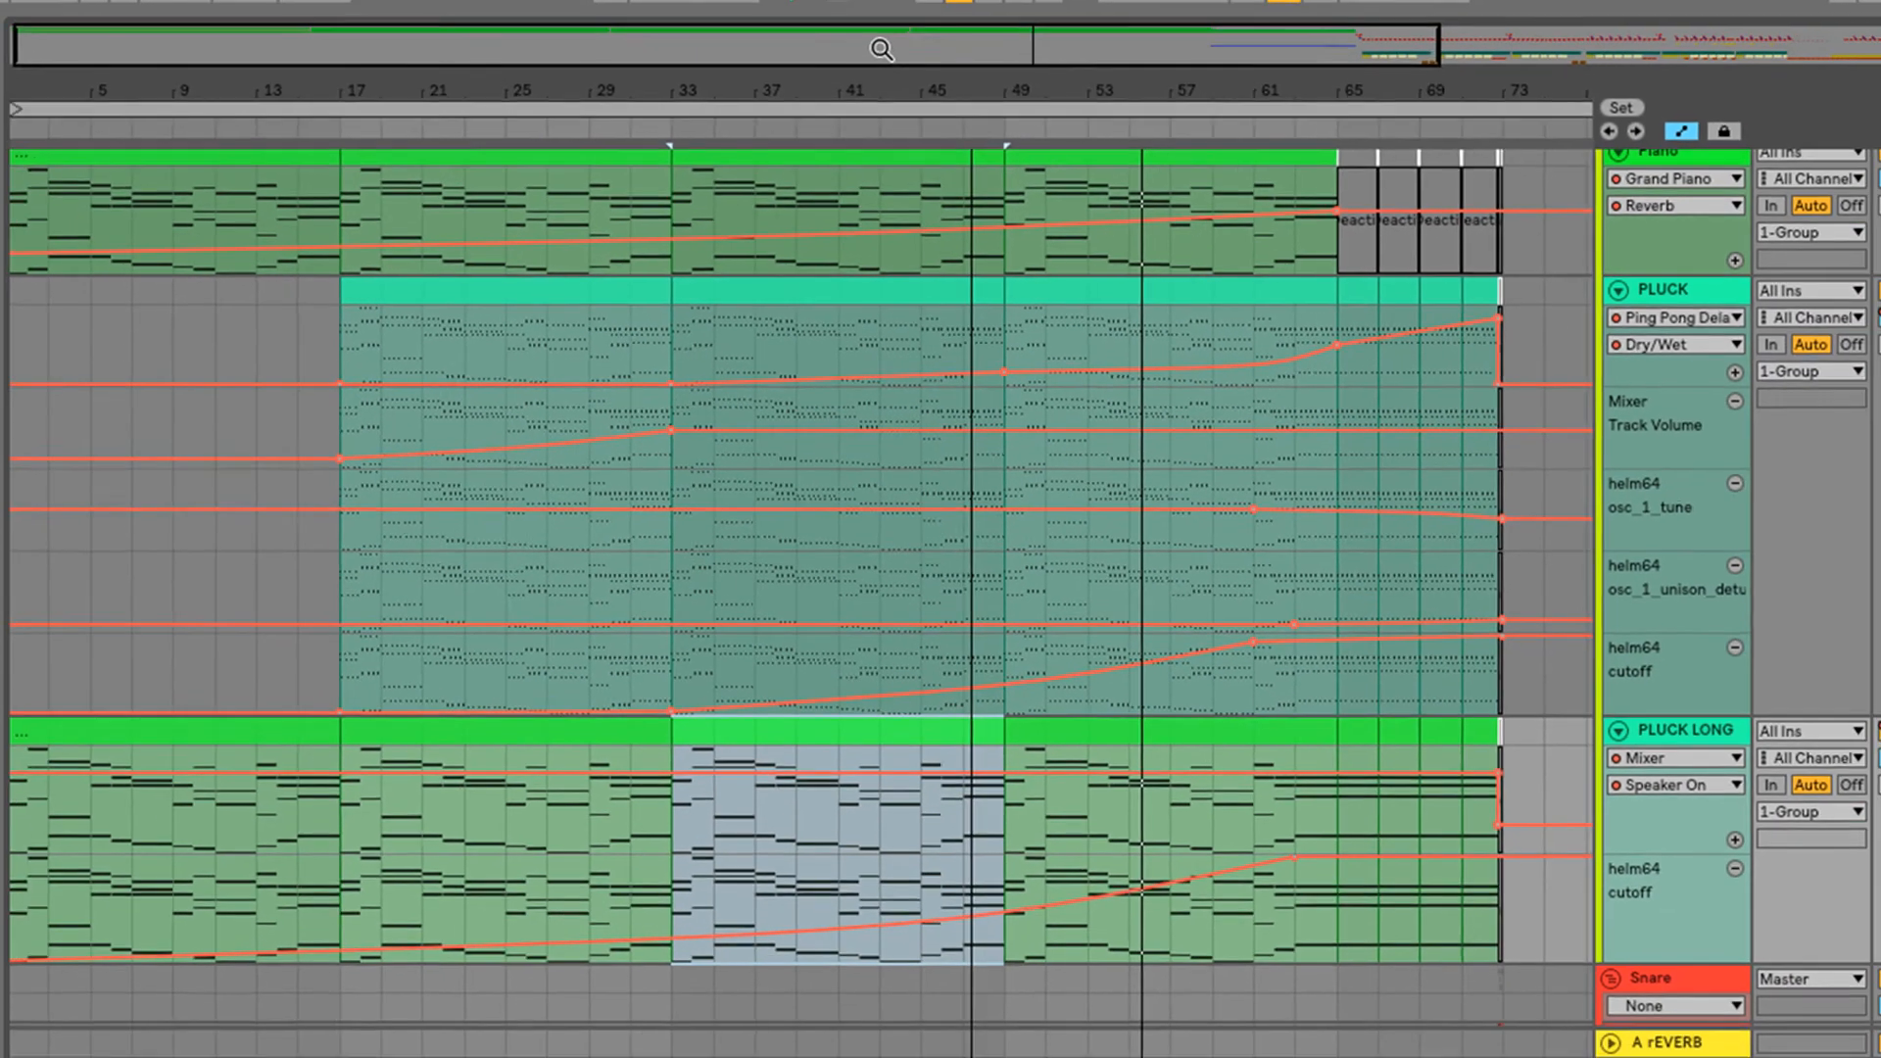
Follow playback past bar 73 and examine the drum, Operator, helm64 and TAL bass tracks in the arrangement
left_click_drag(881, 49, 879, 52)
left_click_drag(1453, 768, 1116, 818)
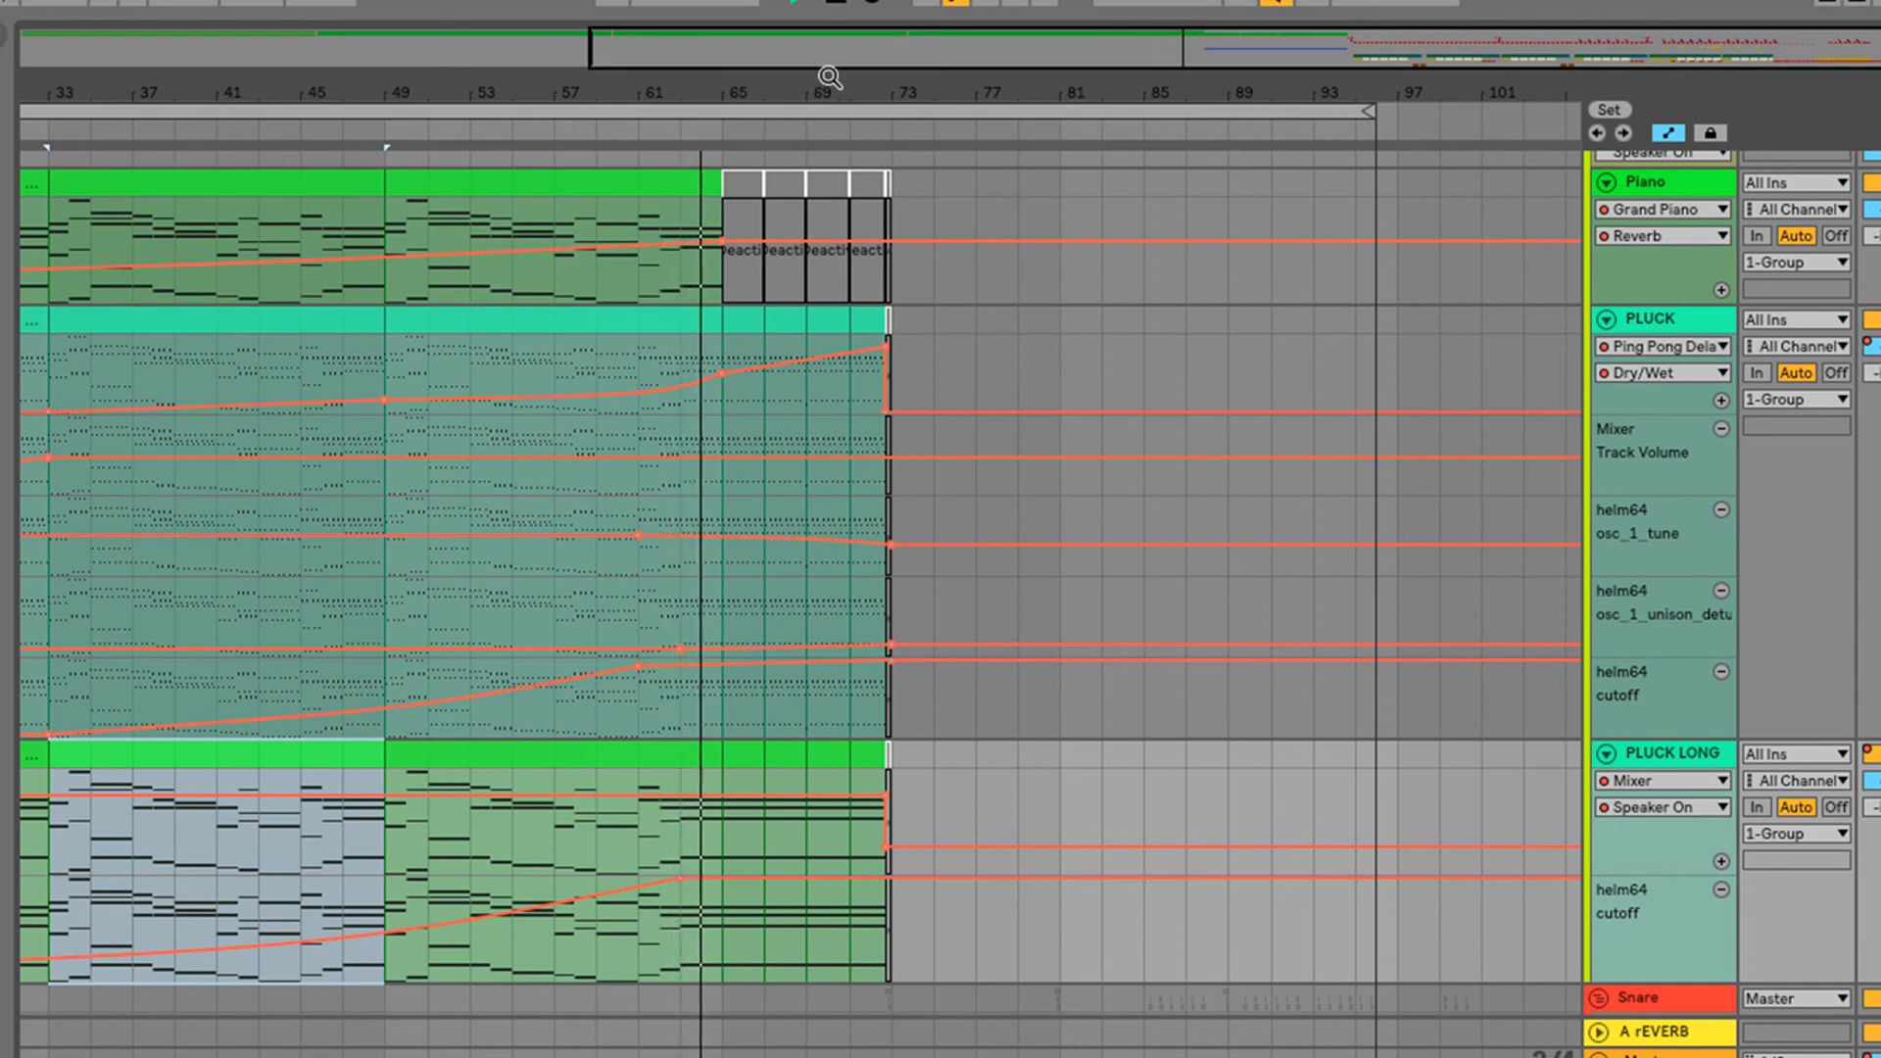
scroll(1160, 688, "down", 2)
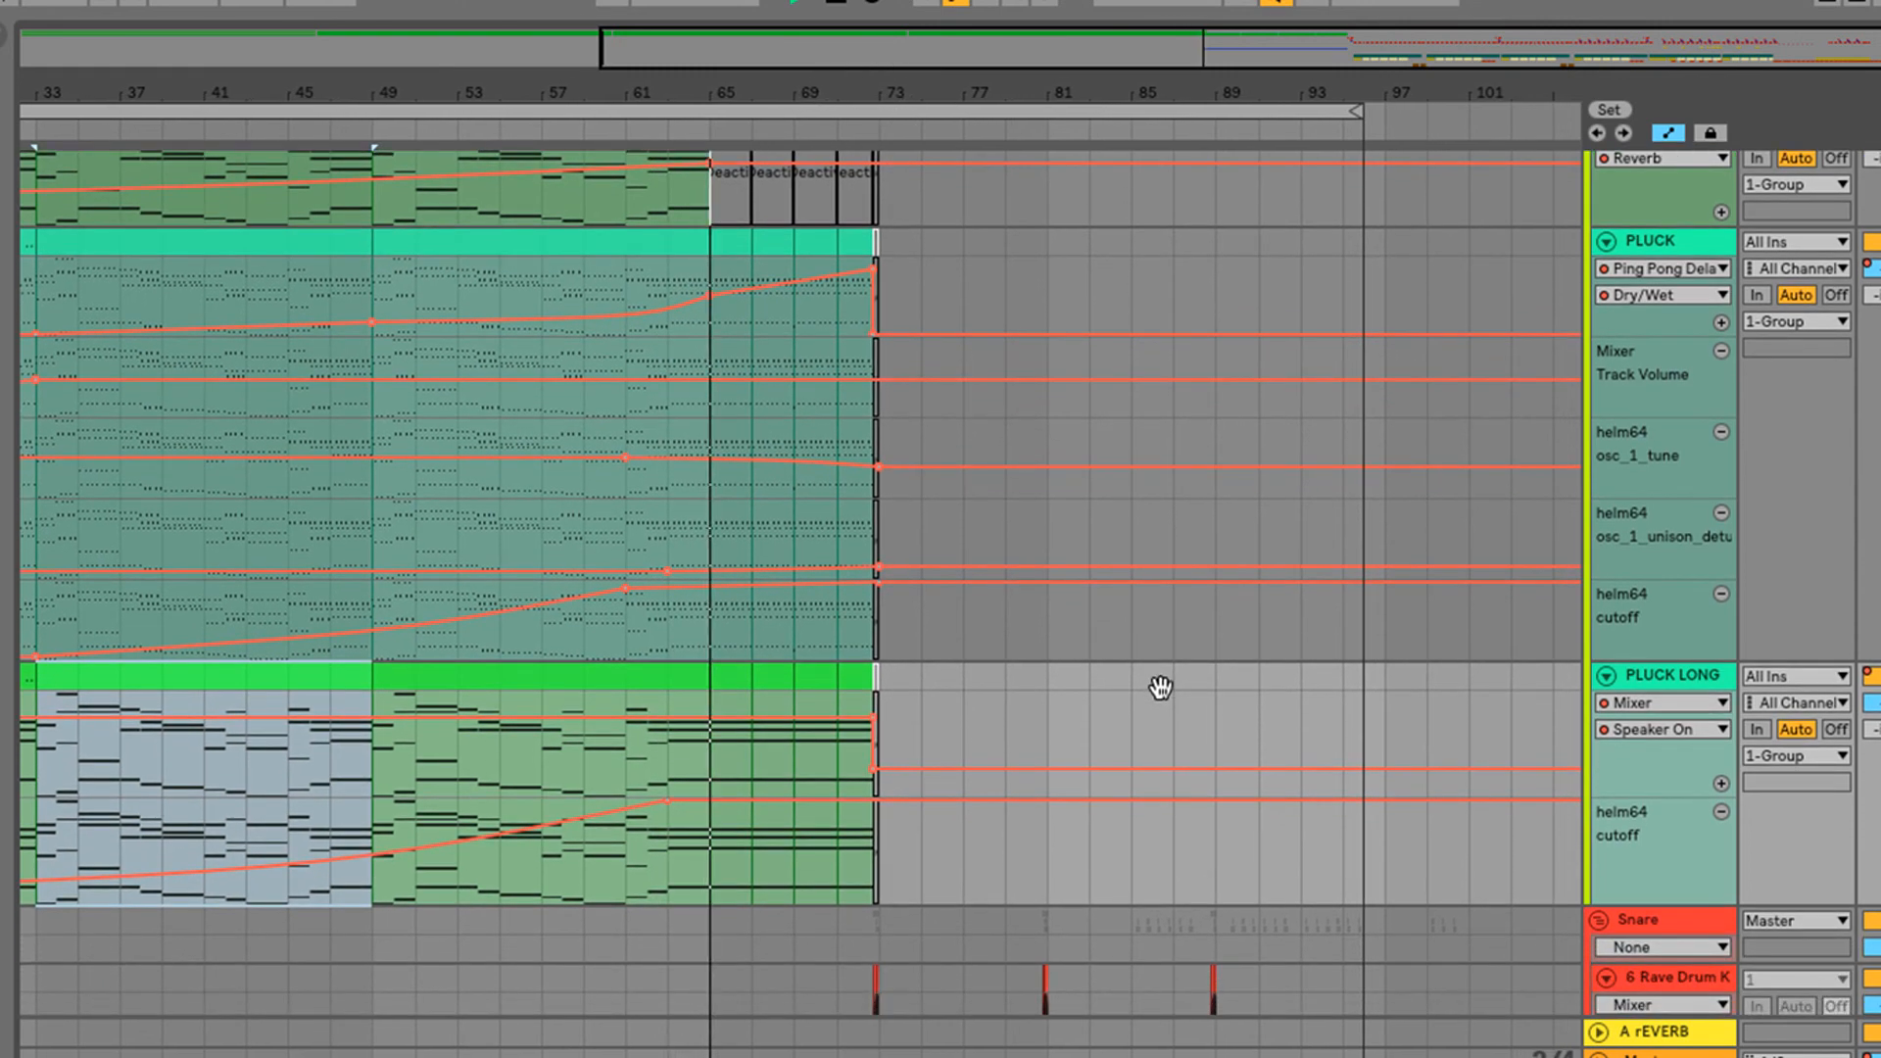
left_click_drag(1160, 688, 958, 160)
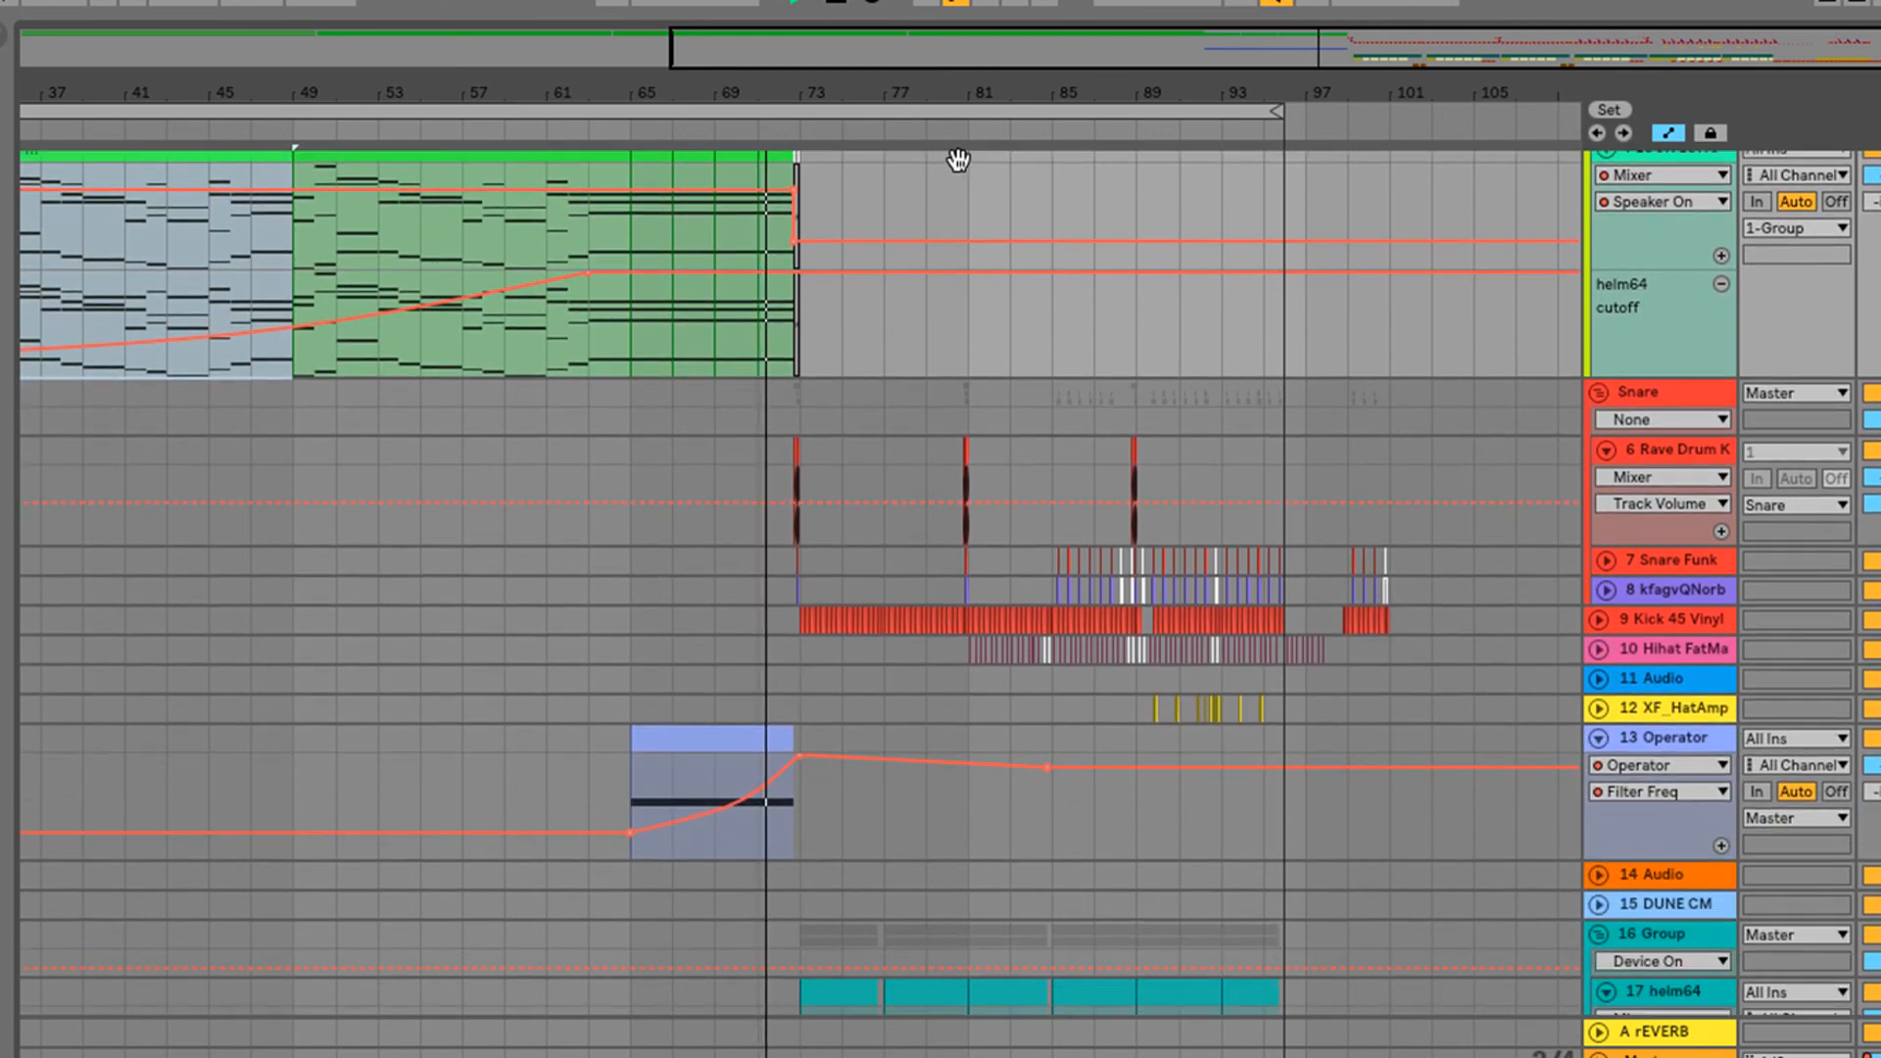
left_click_drag(1113, 827, 959, 673)
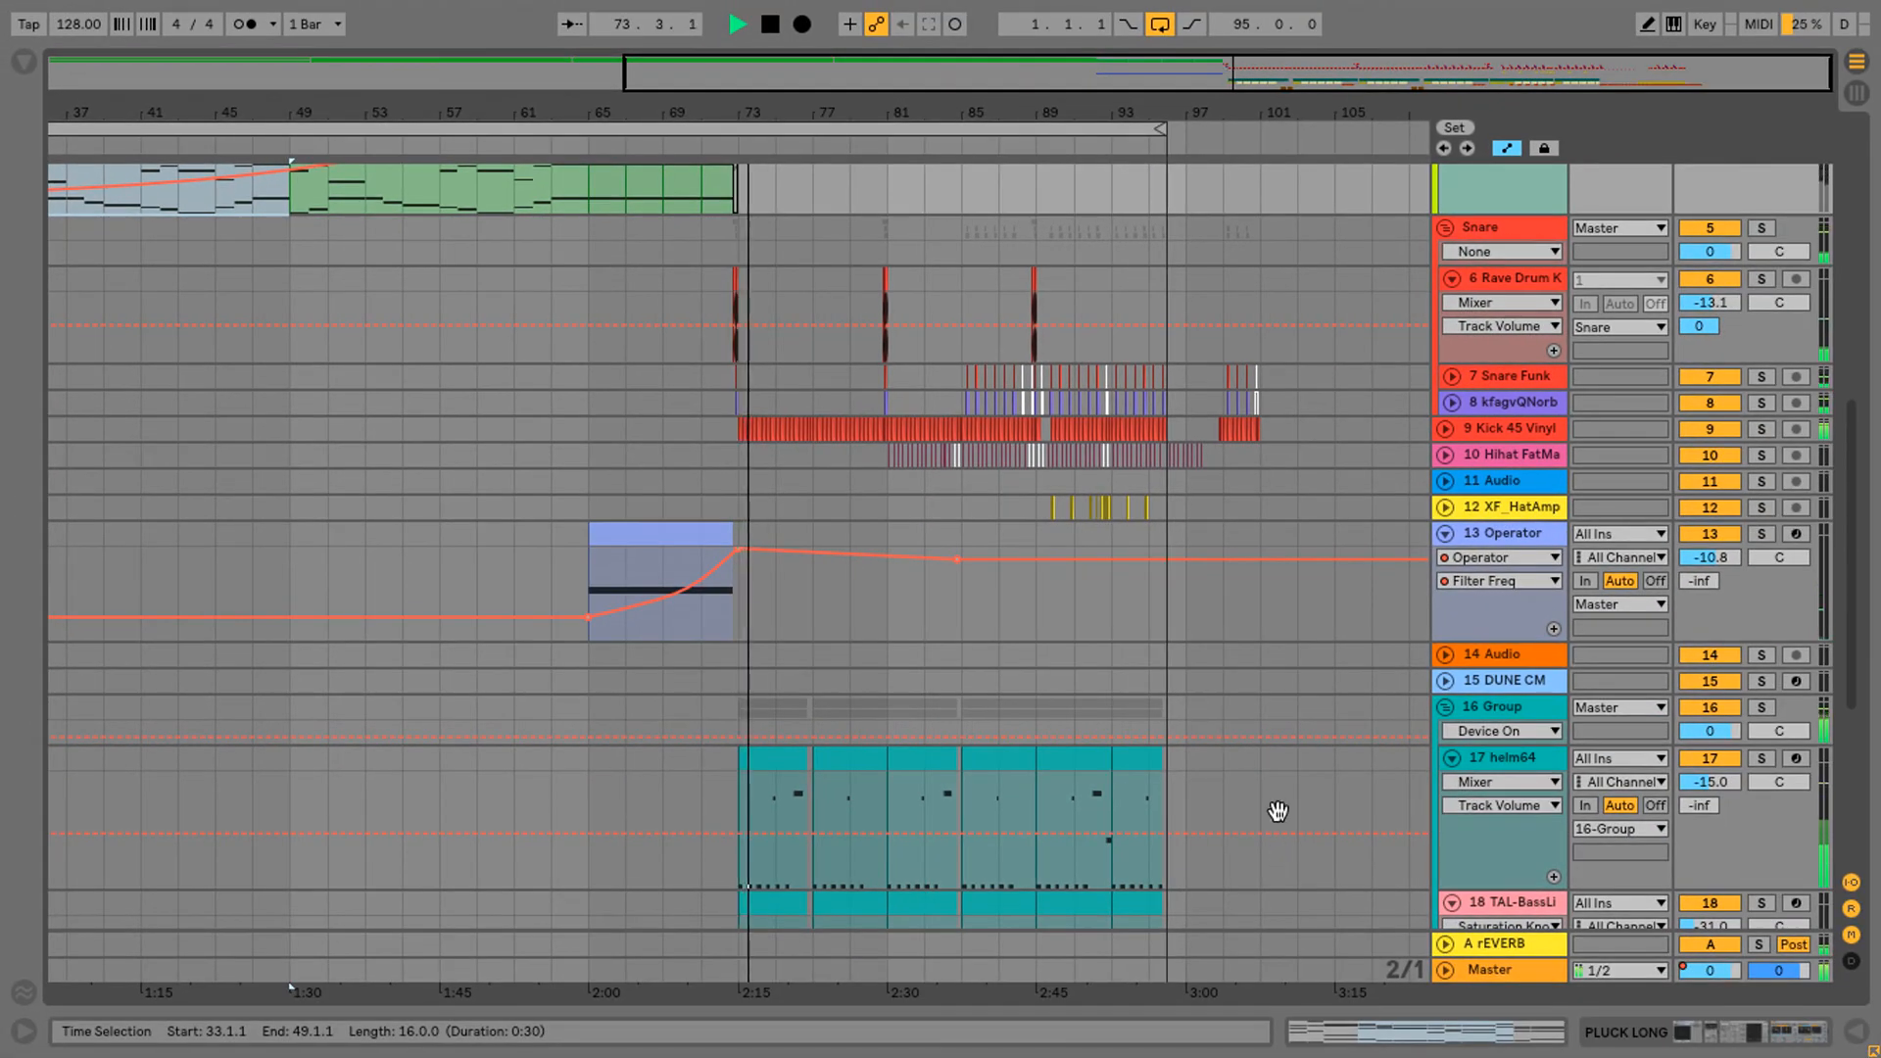
left_click_drag(1277, 807, 1181, 448)
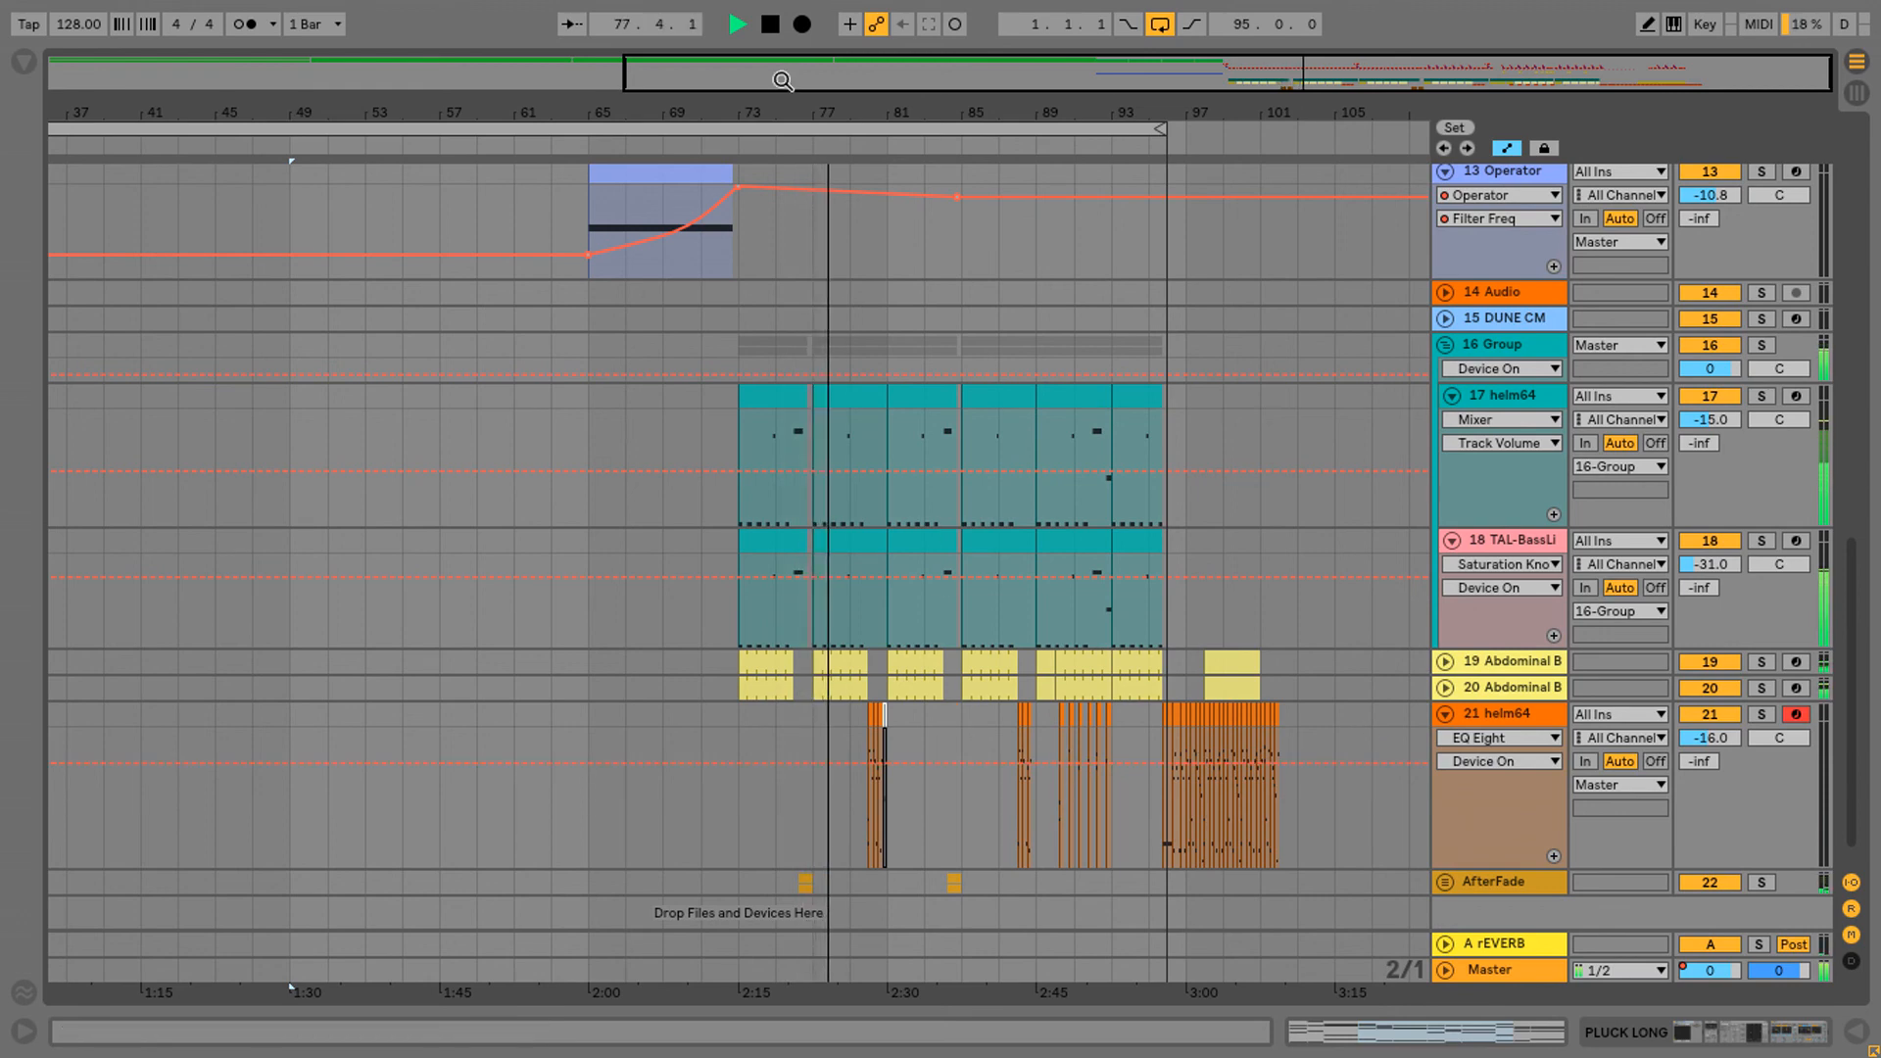
Inspect the section from bar 73 to bar 90 up close, from the bass clips to the snare, kick and hi-hat clips
left_click_drag(783, 80, 1146, 219)
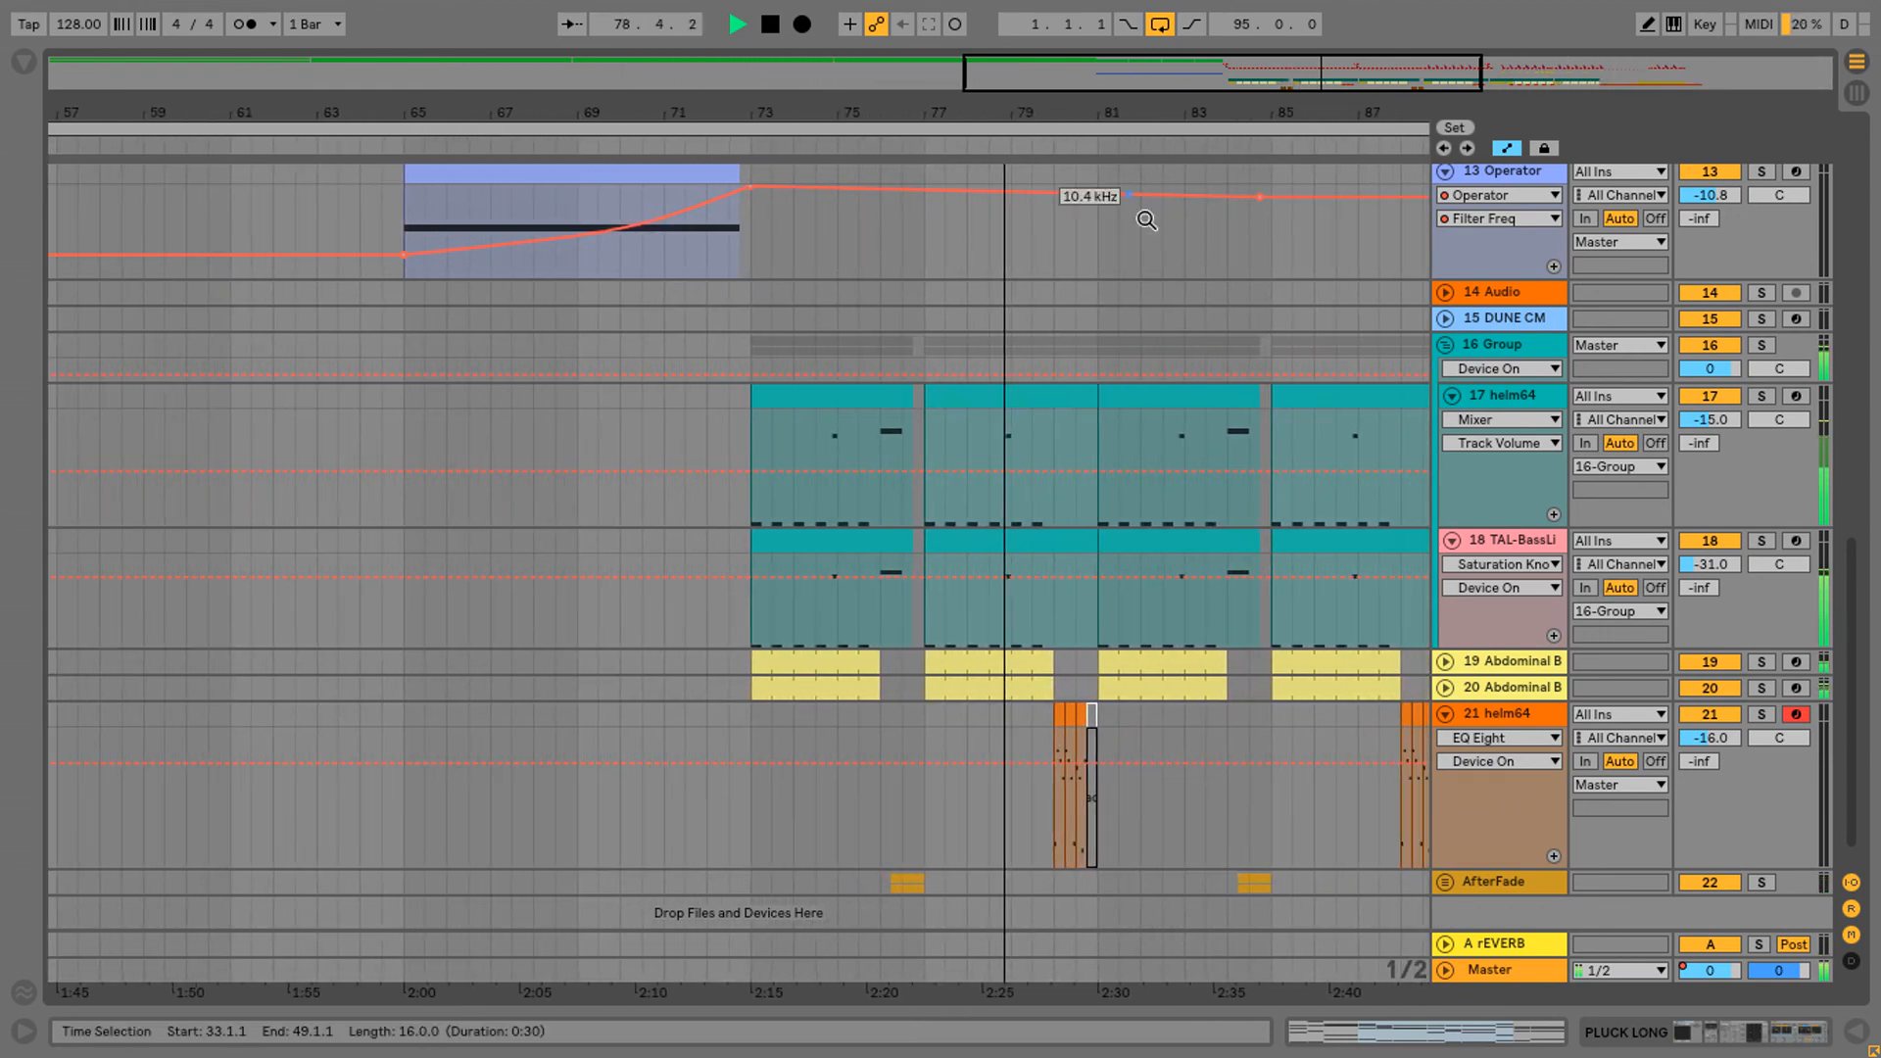
scroll(1226, 614, "up", 1)
scroll(1325, 620, "up", 1)
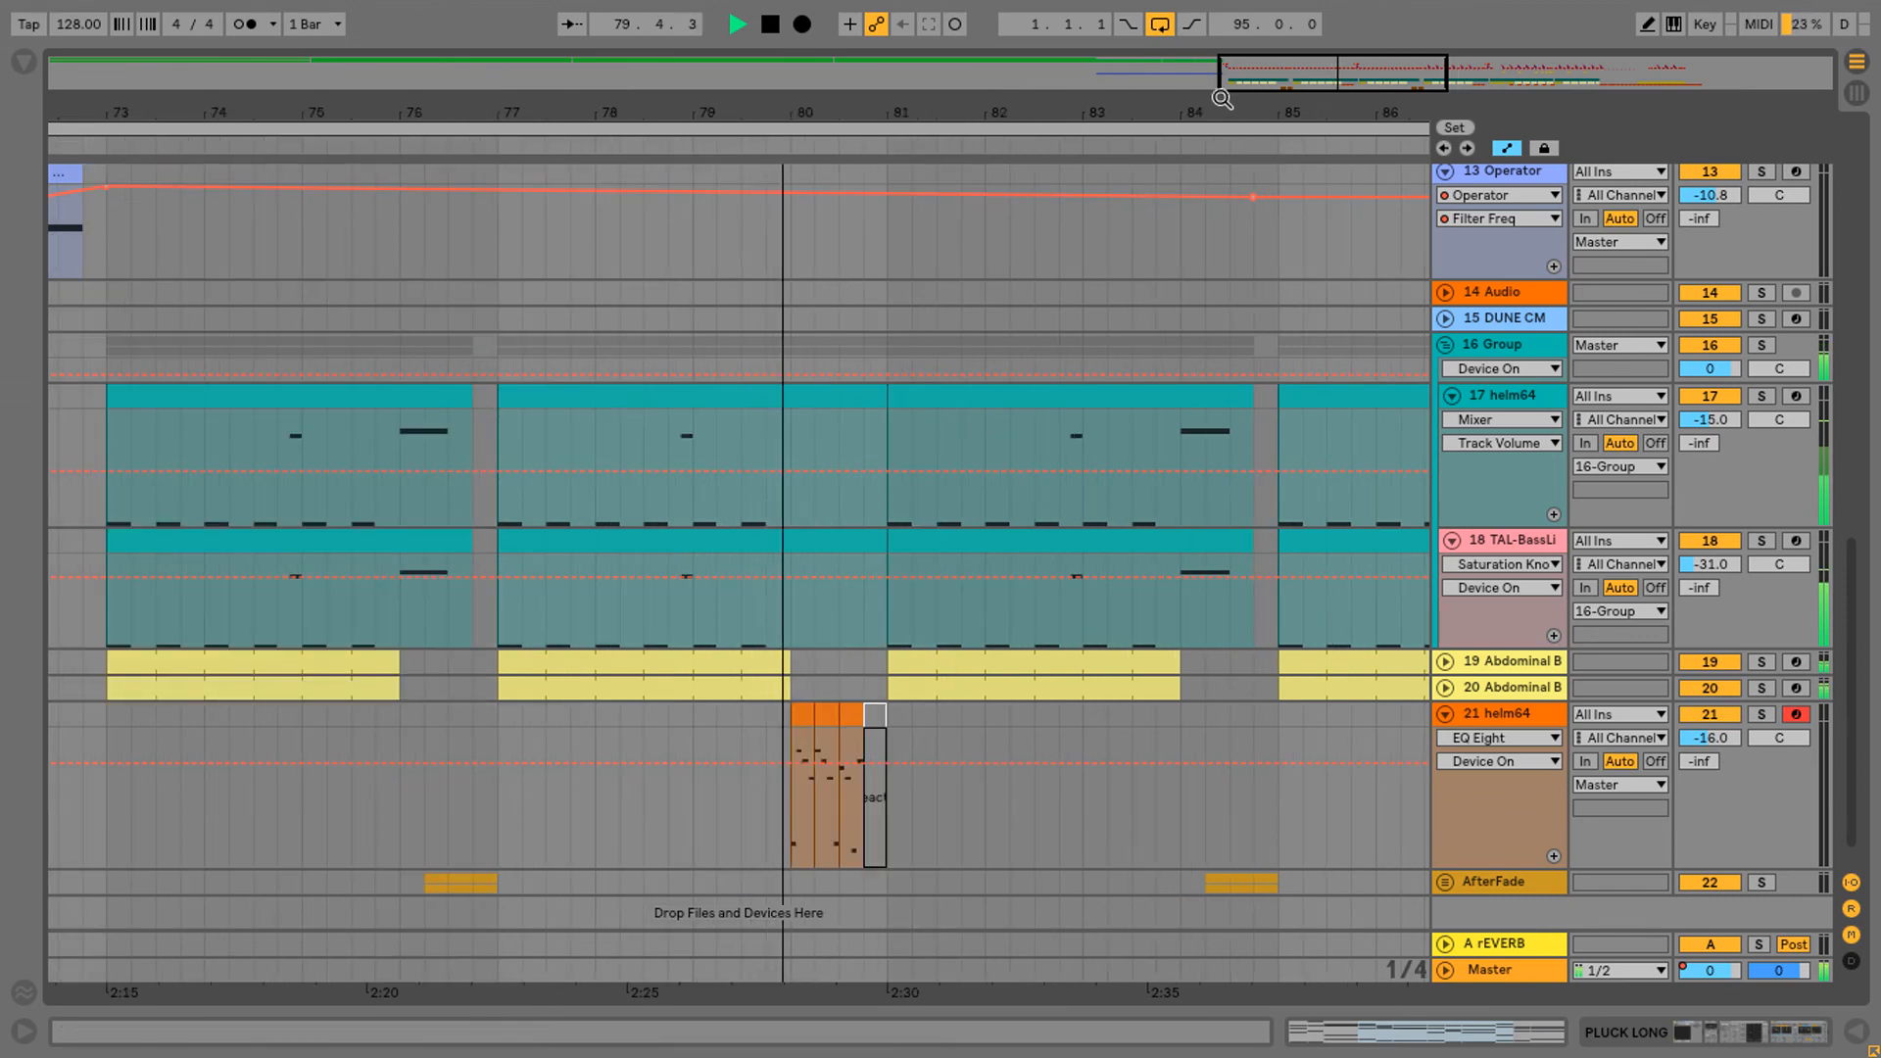
left_click_drag(1221, 99, 1275, 84)
left_click_drag(1274, 84, 1304, 83)
scroll(1070, 520, "up", 3)
scroll(1068, 513, "up", 3)
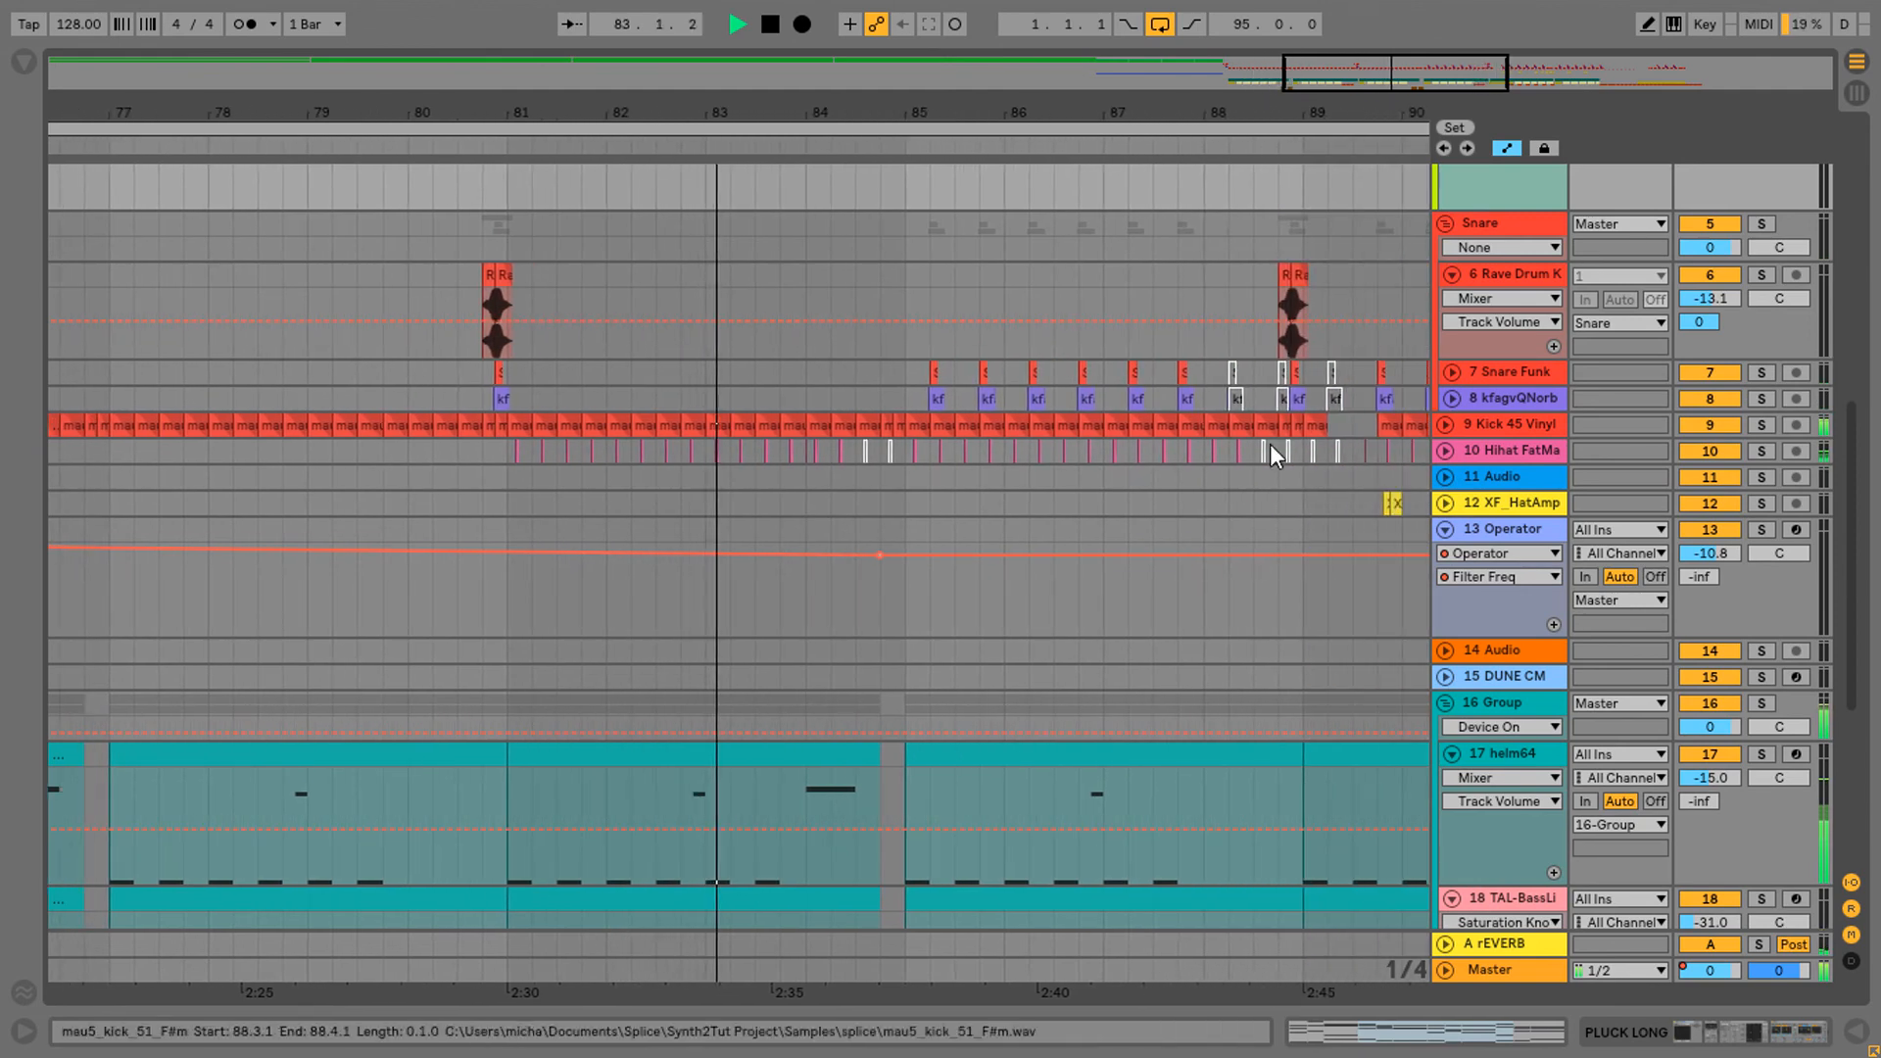
Unfold tracks 19 and 20 (Abdominal B) to show the notes in their clips
scroll(1252, 576, "down", 5)
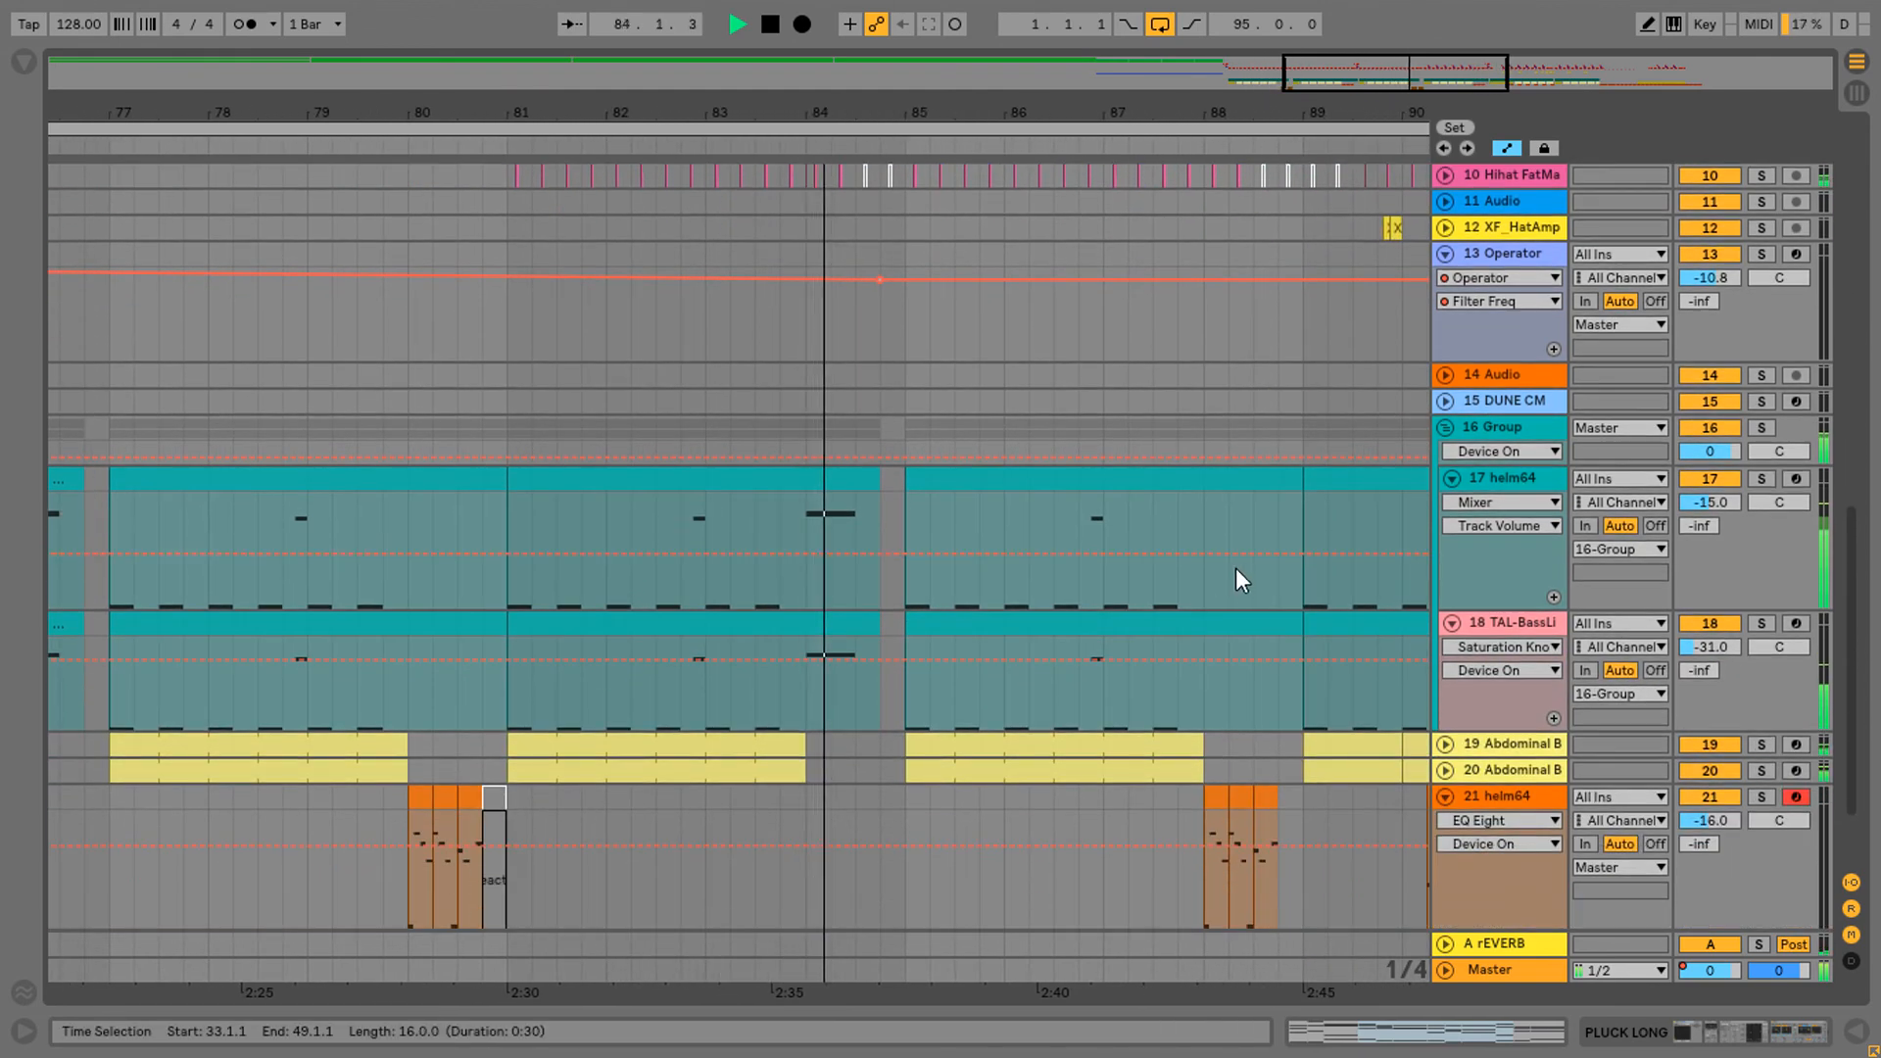
scroll(1236, 567, "down", 2)
left_click(1454, 687)
left_click(1454, 654)
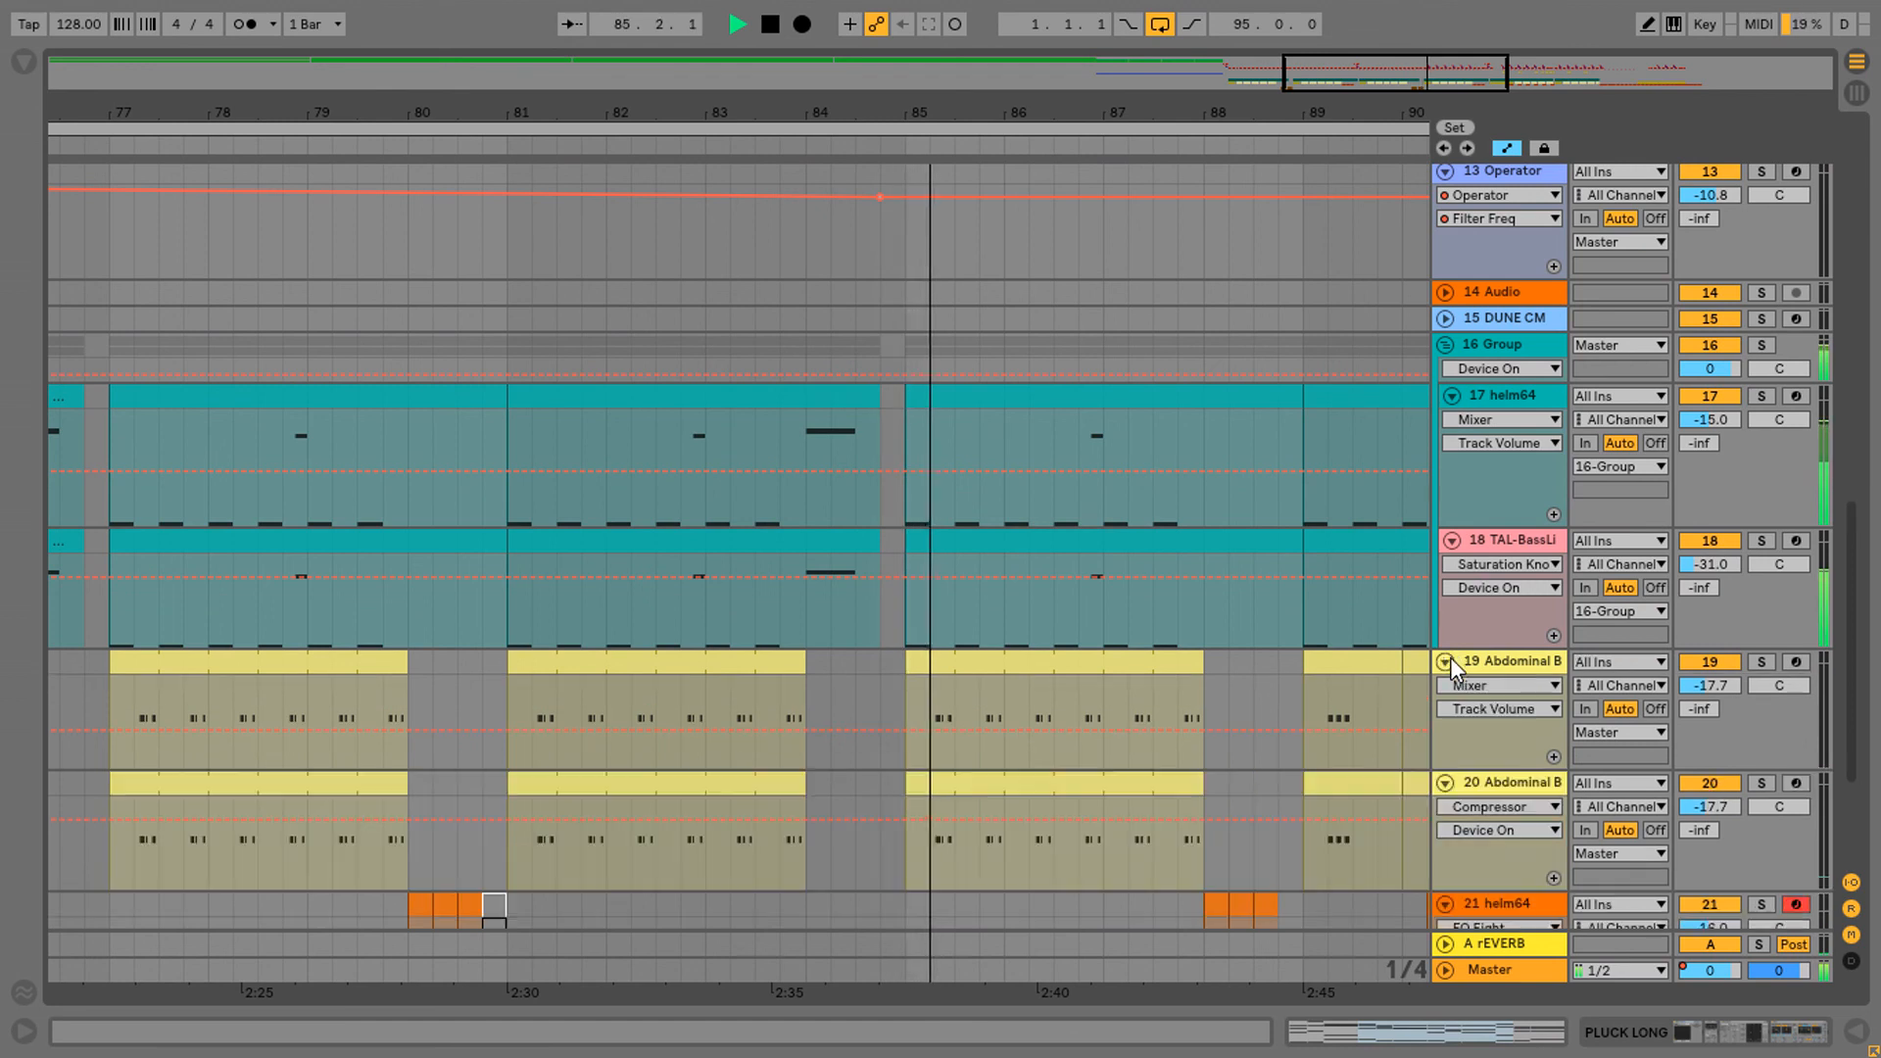
Examine the bass, Abdominal B and track 21 helm64 clips between bars 80 and 93 during playback
left_click_drag(1329, 75, 1386, 75)
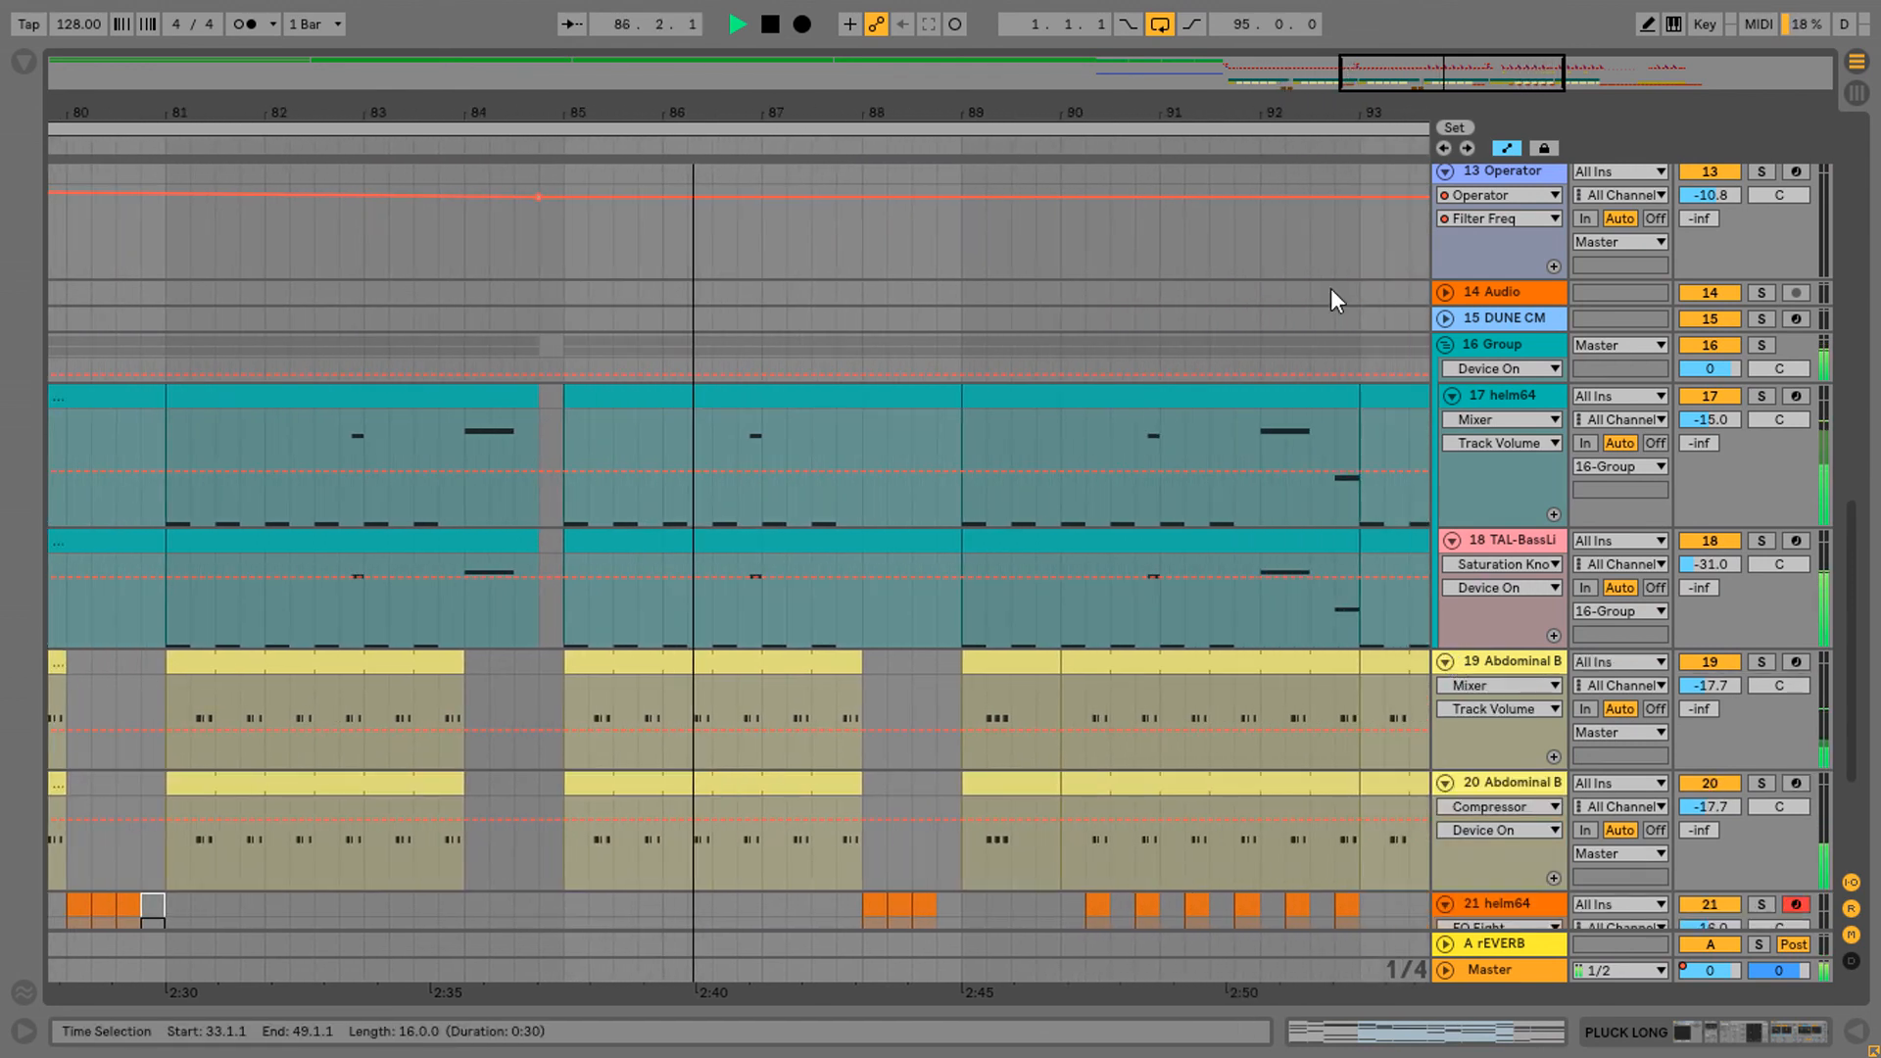
scroll(1038, 505, "down", 4)
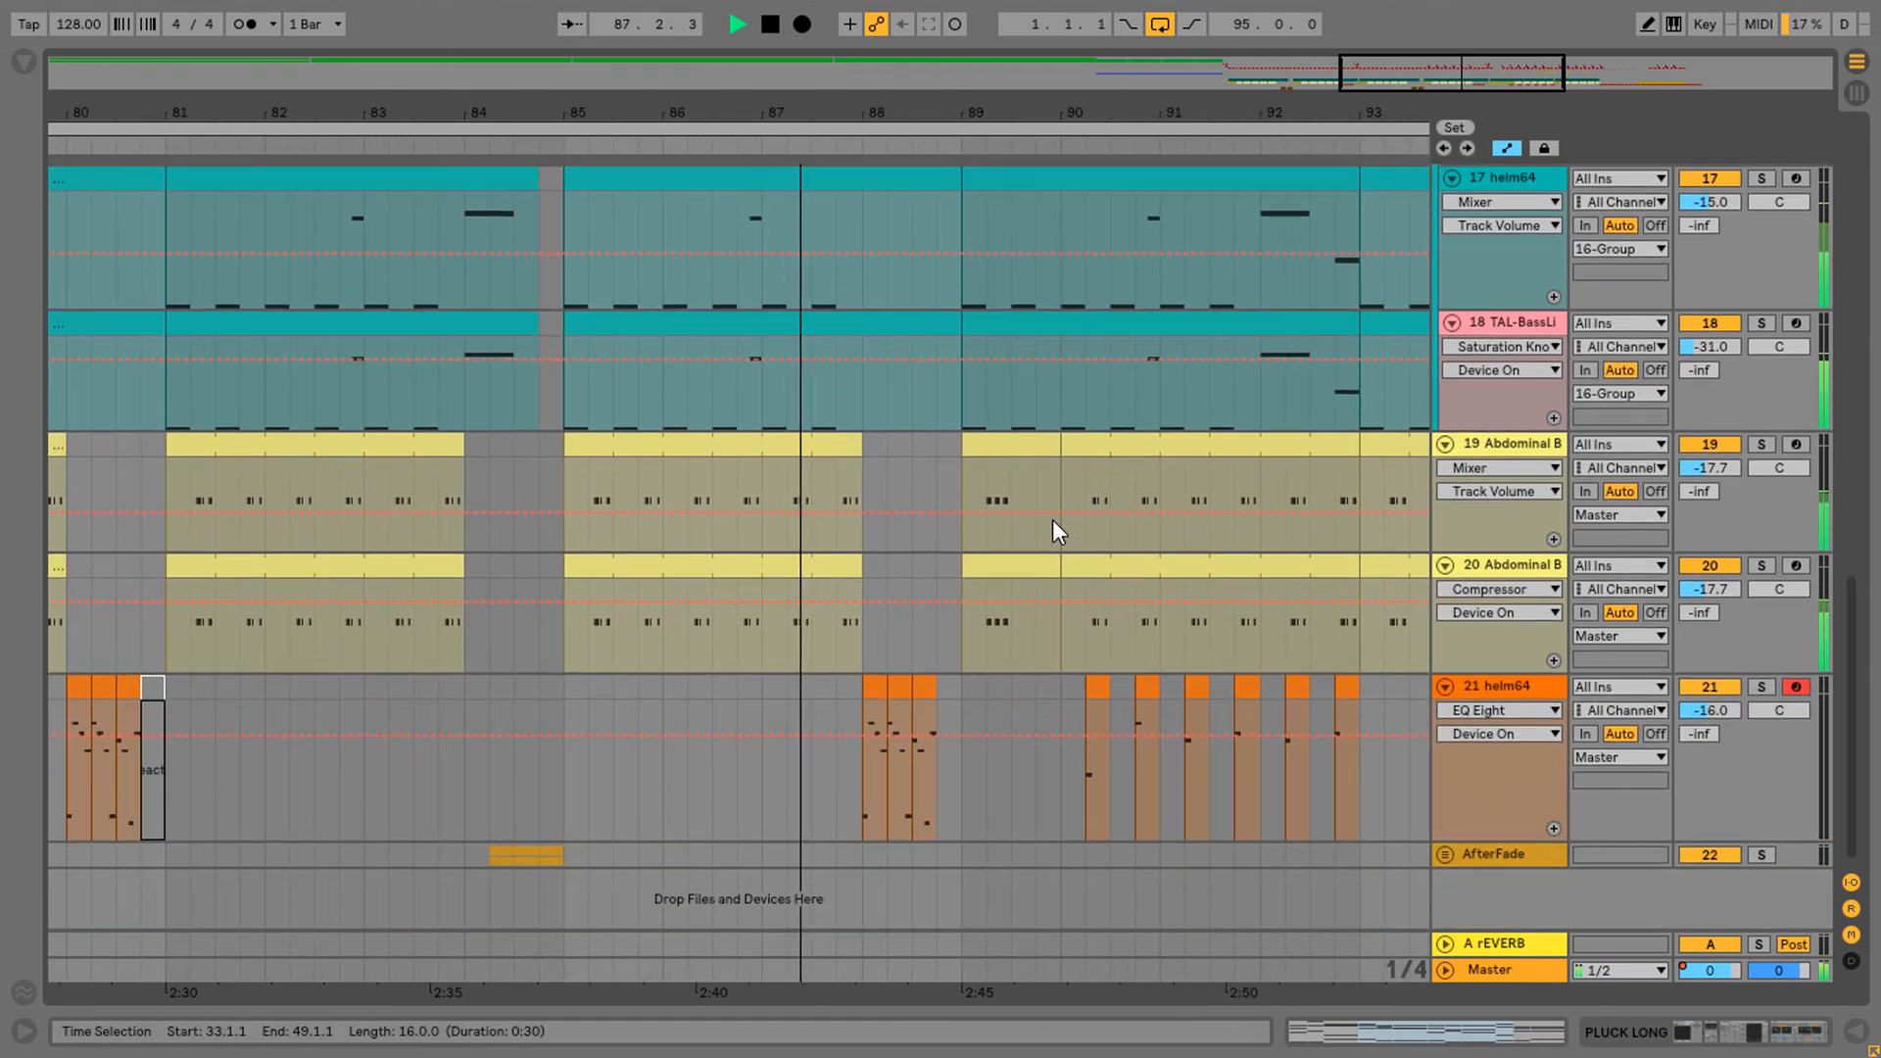
left_click_drag(1352, 75, 1409, 102)
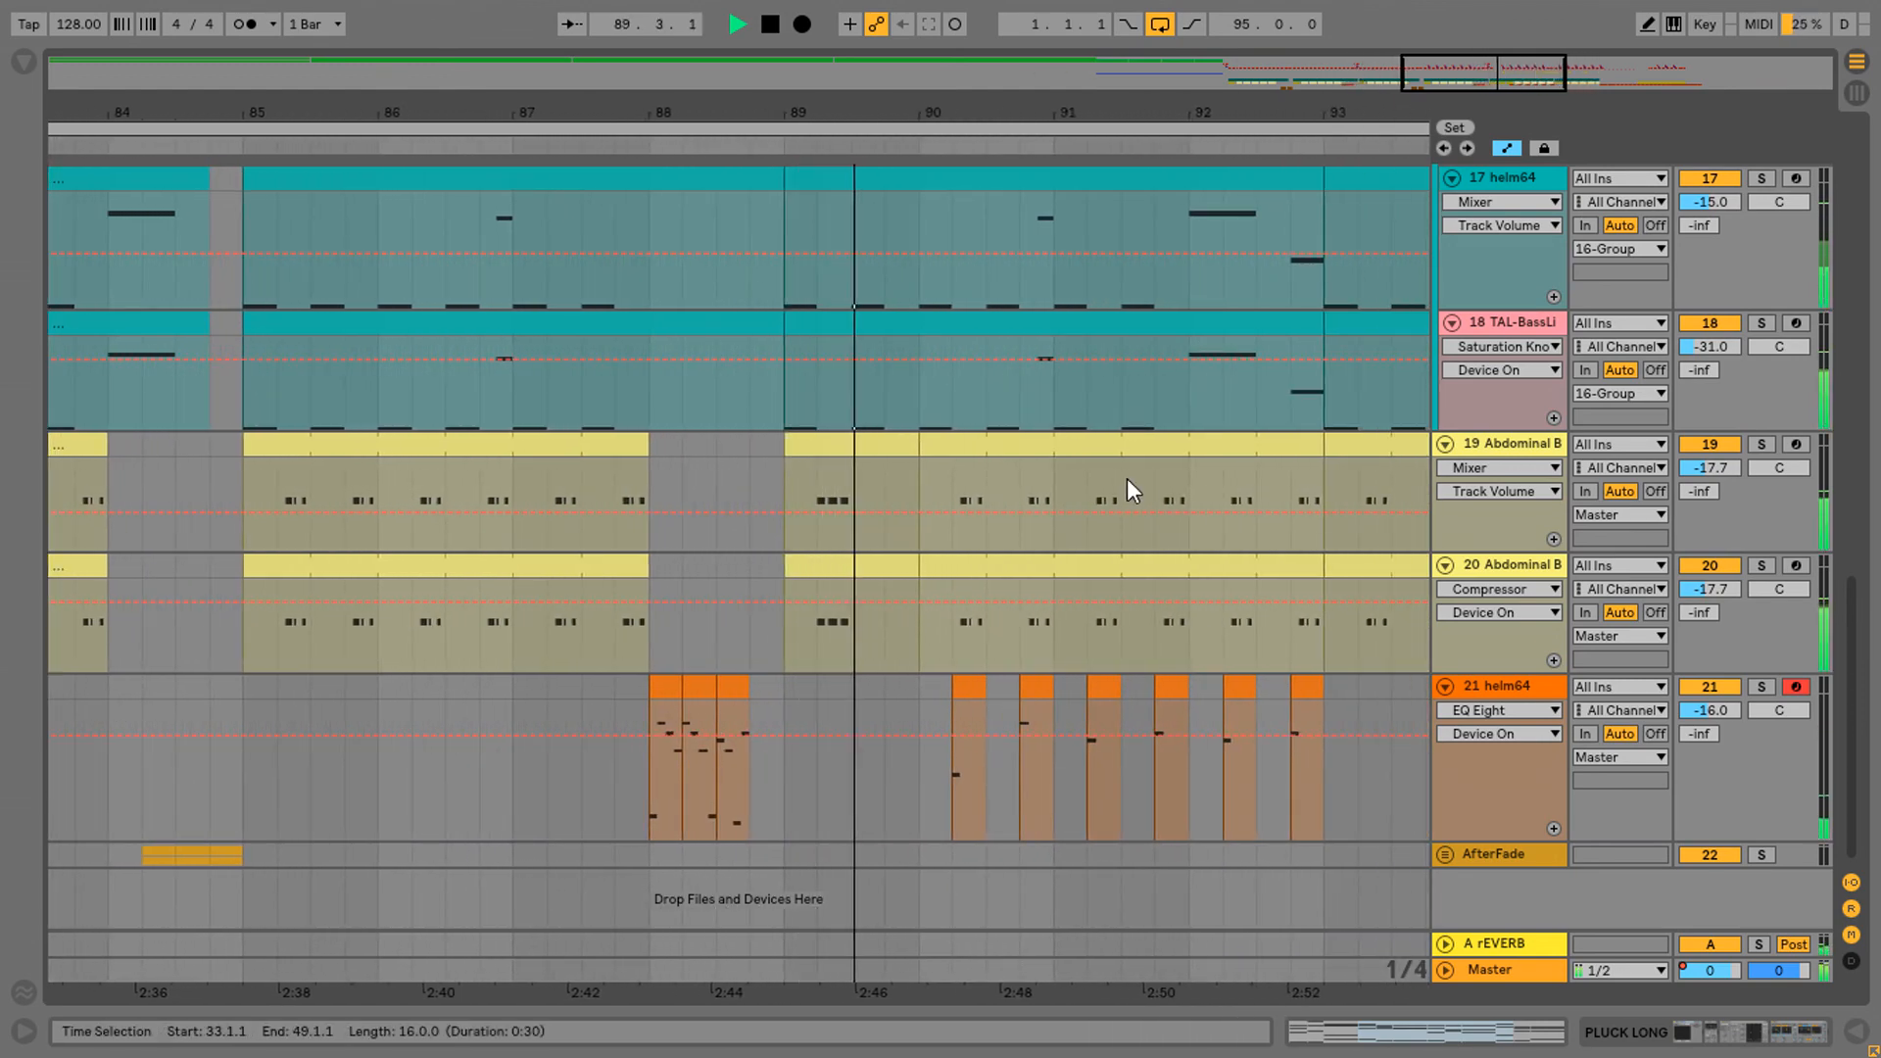
scroll(1230, 543, "up", 3)
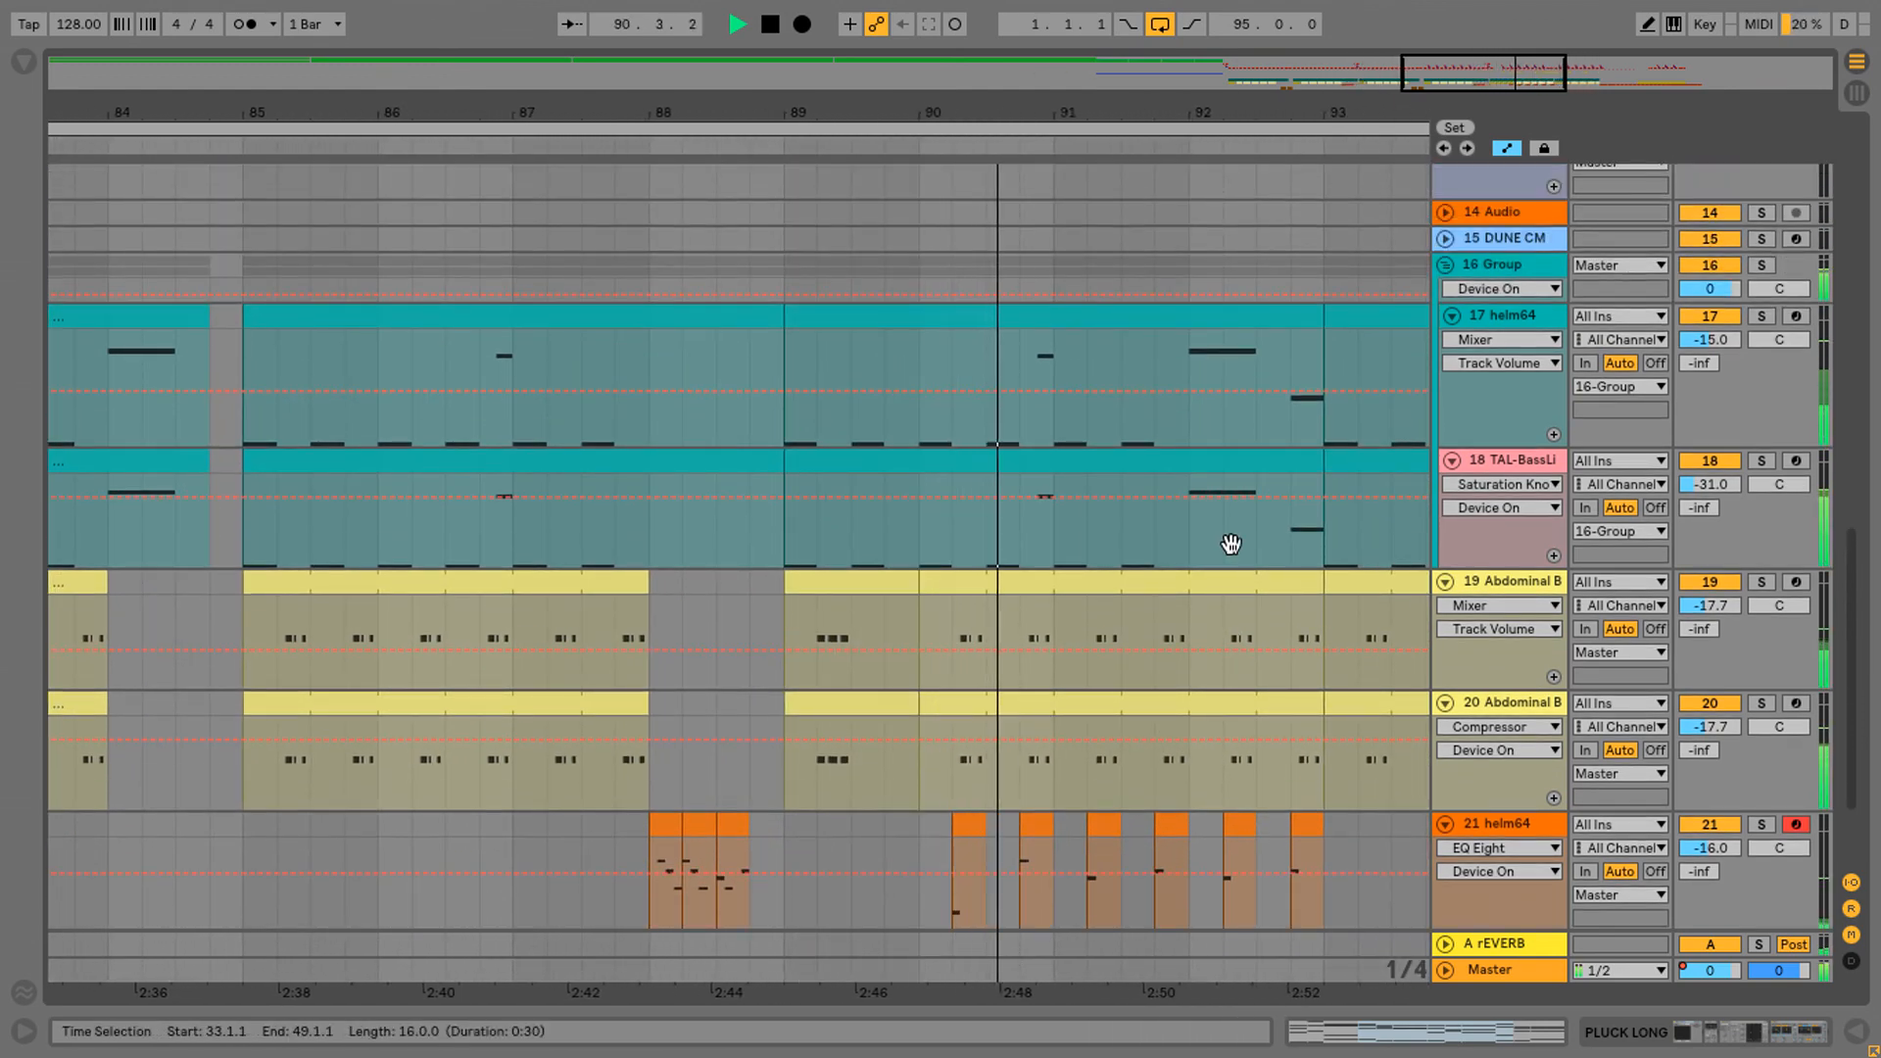
scroll(1231, 545, "up", 2)
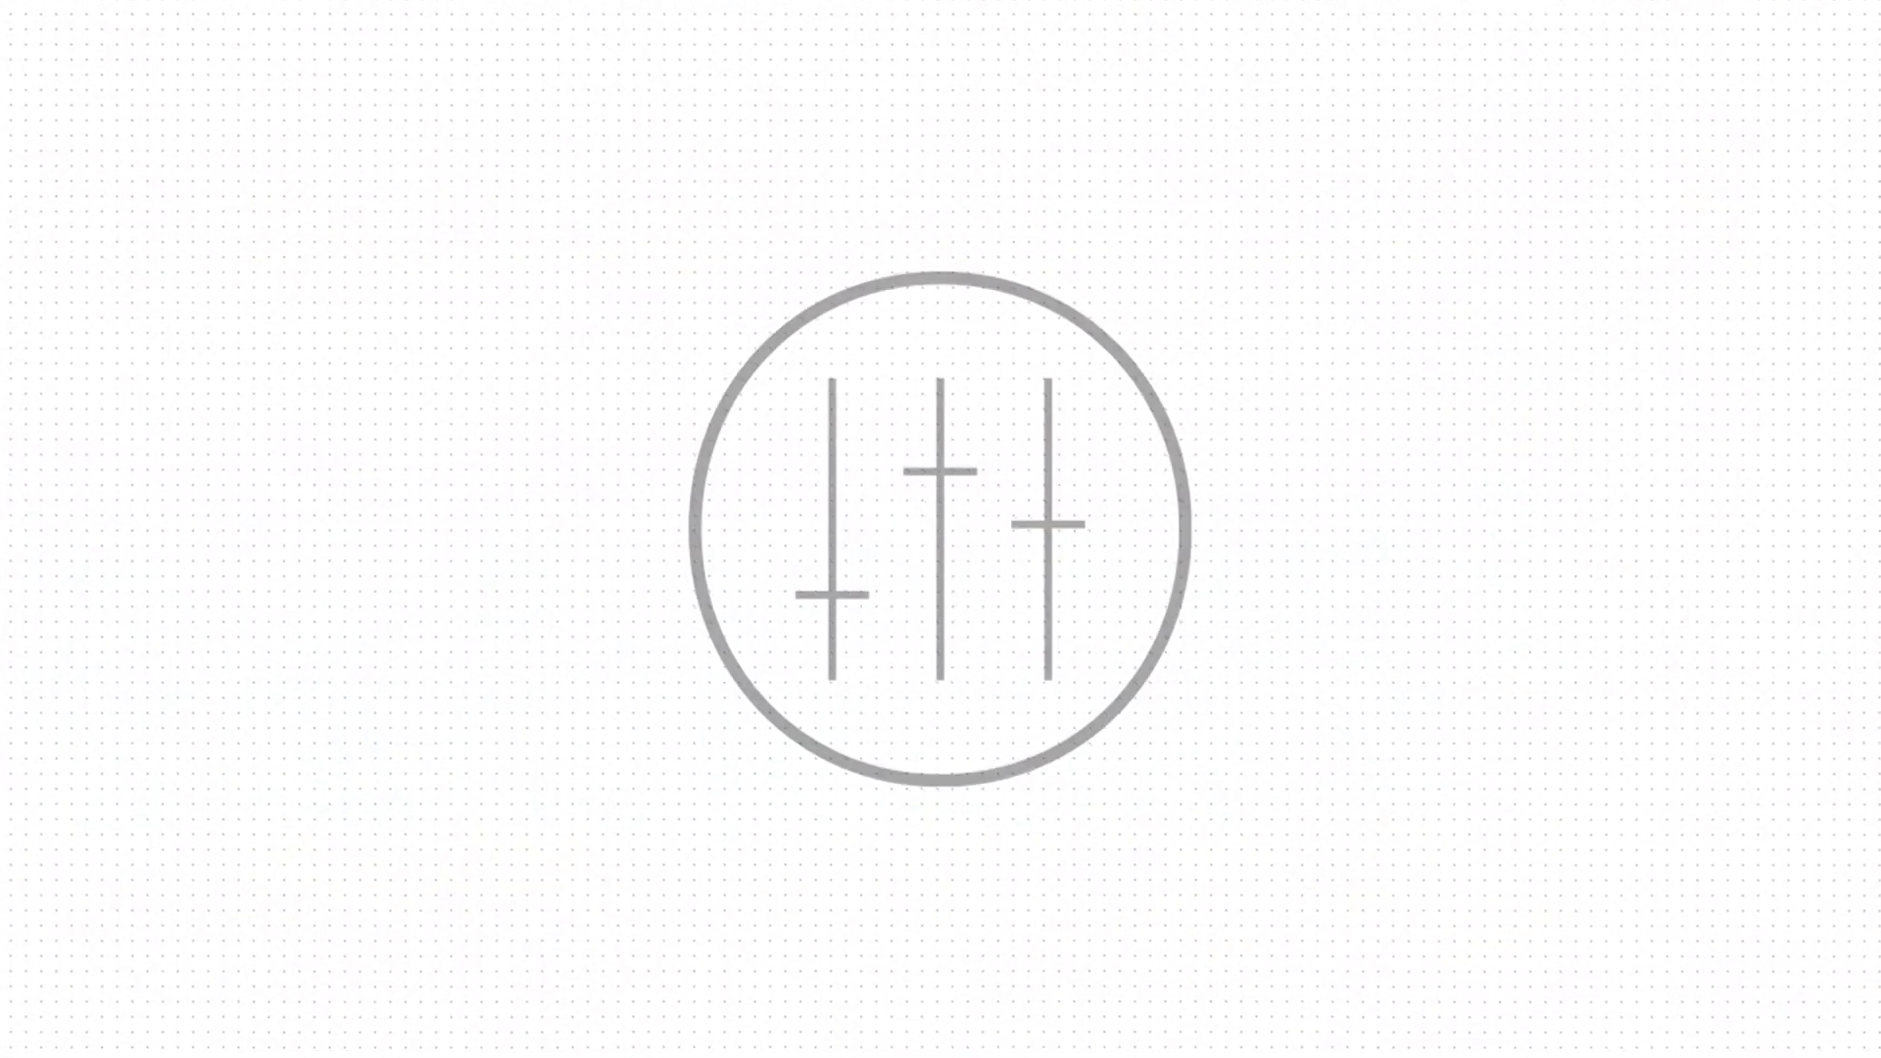